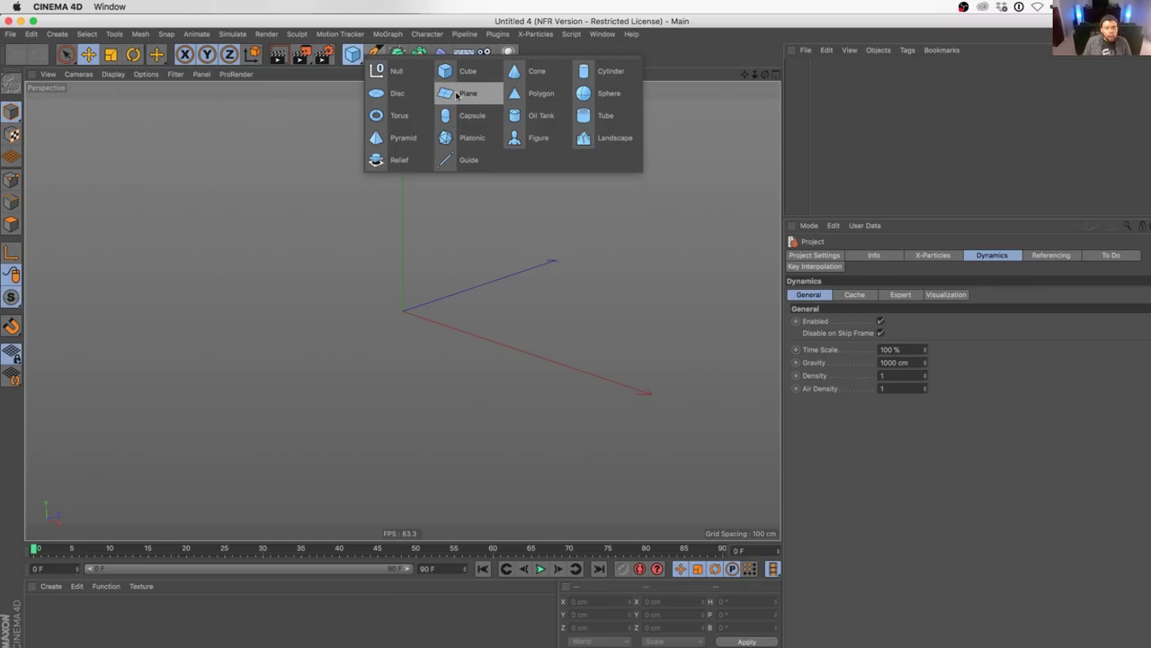
# - Add a plane oriented to +X with a height of about 648 cm, and display its shading with wireframe lines
pyautogui.click(456, 94)
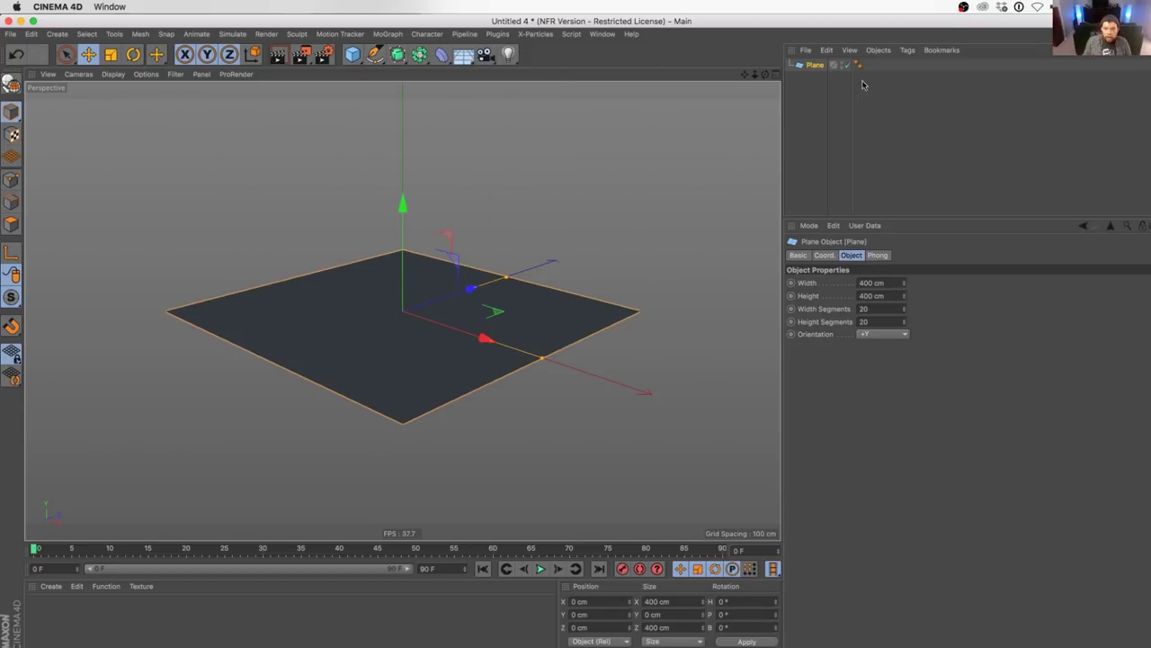
pyautogui.scroll(2, 882, 338)
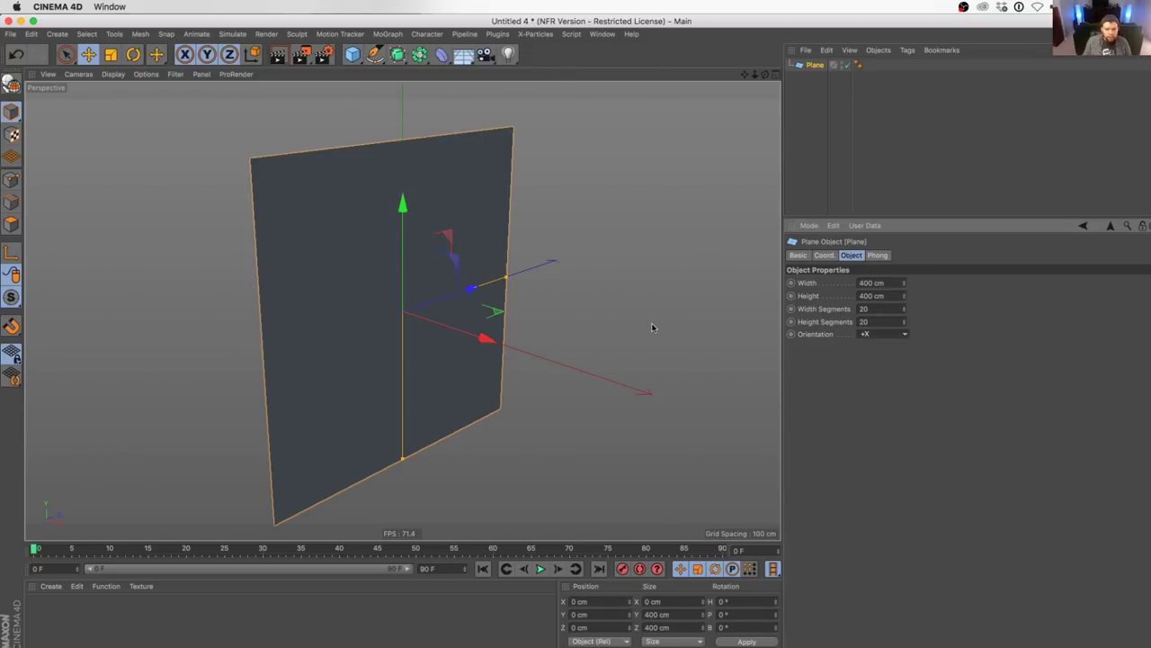
pyautogui.keyDown('alt'); pyautogui.moveTo(529, 301); pyautogui.dragTo(581, 277); pyautogui.keyUp('alt')
pyautogui.press('n')
pyautogui.press('b')
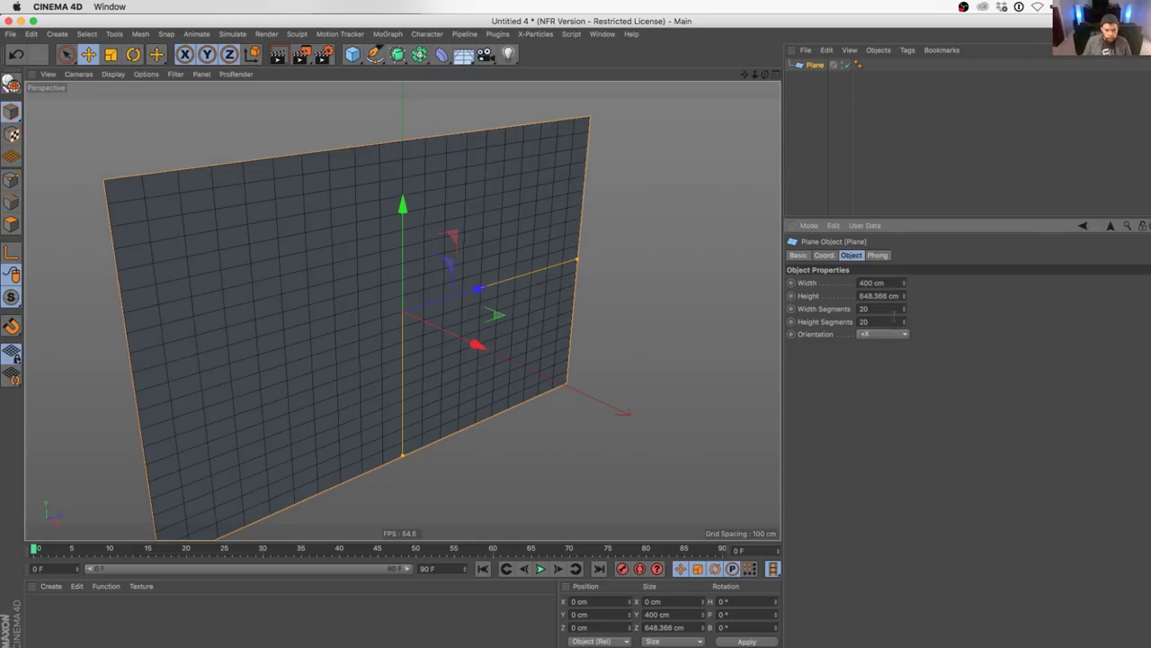
# - Set the plane's height segments to 19 and its width segments to 11
pyautogui.click(905, 326)
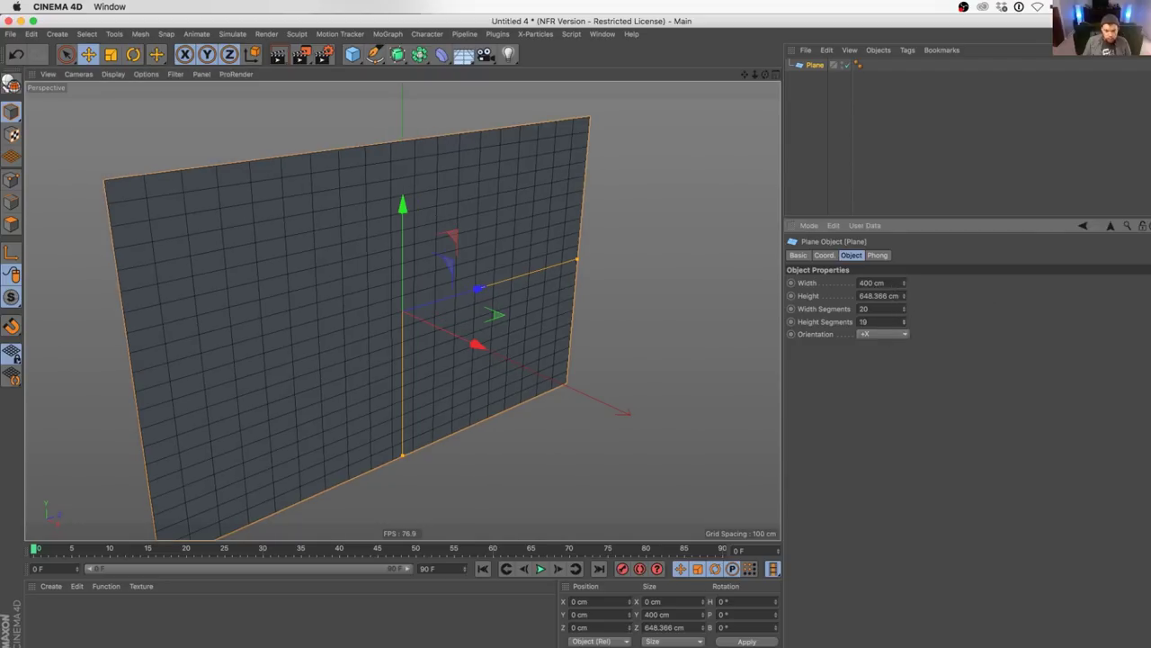
pyautogui.click(903, 311)
pyautogui.click(903, 311)
pyautogui.click(903, 311)
pyautogui.click(903, 312)
pyautogui.click(903, 311)
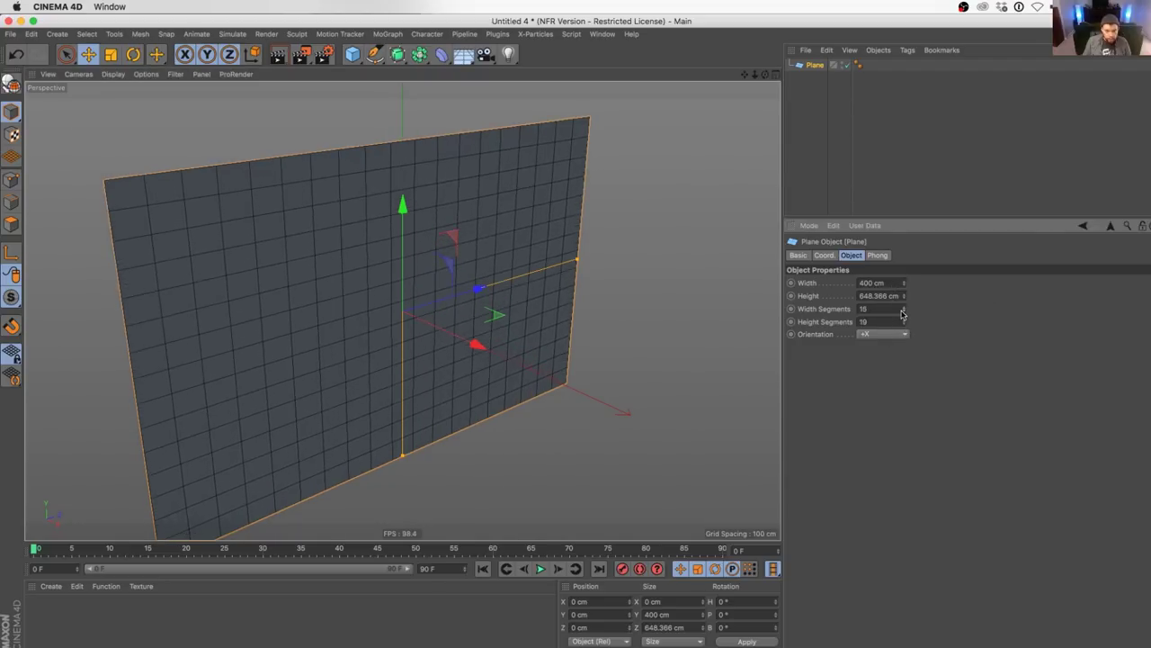
pyautogui.click(903, 312)
pyautogui.click(903, 311)
pyautogui.click(903, 311)
pyautogui.click(903, 311)
pyautogui.keyDown('alt'); pyautogui.moveTo(456, 310); pyautogui.dragTo(534, 274, button='middle'); pyautogui.keyUp('alt')
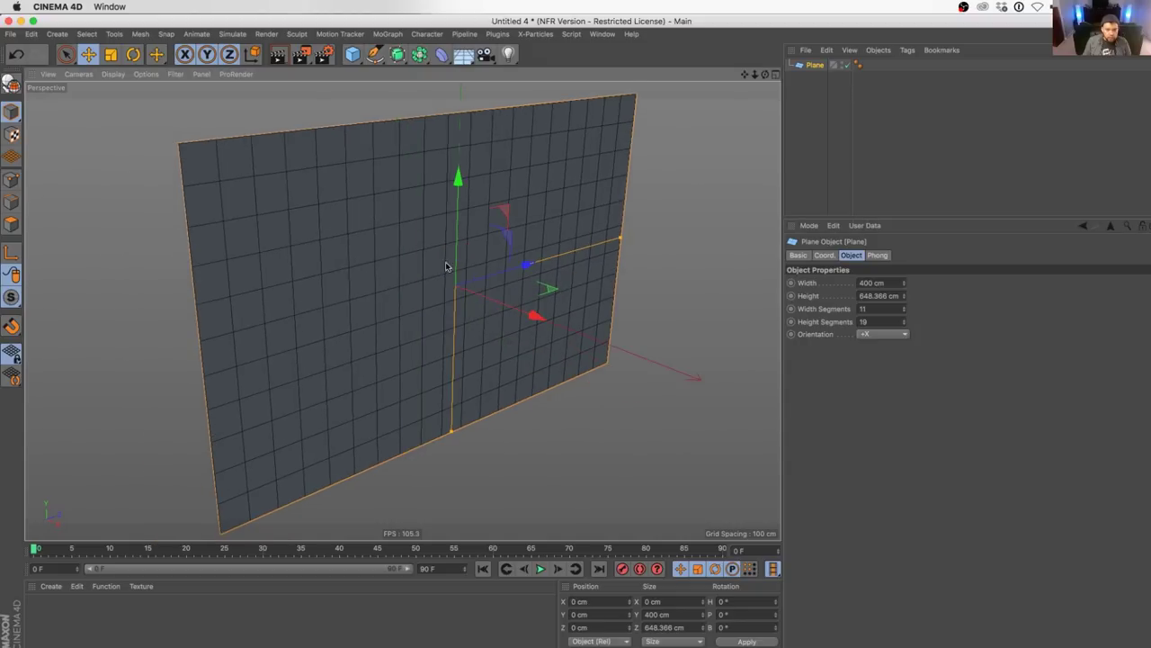
pyautogui.keyDown('alt'); pyautogui.moveTo(445, 266); pyautogui.dragTo(416, 261); pyautogui.keyUp('alt')
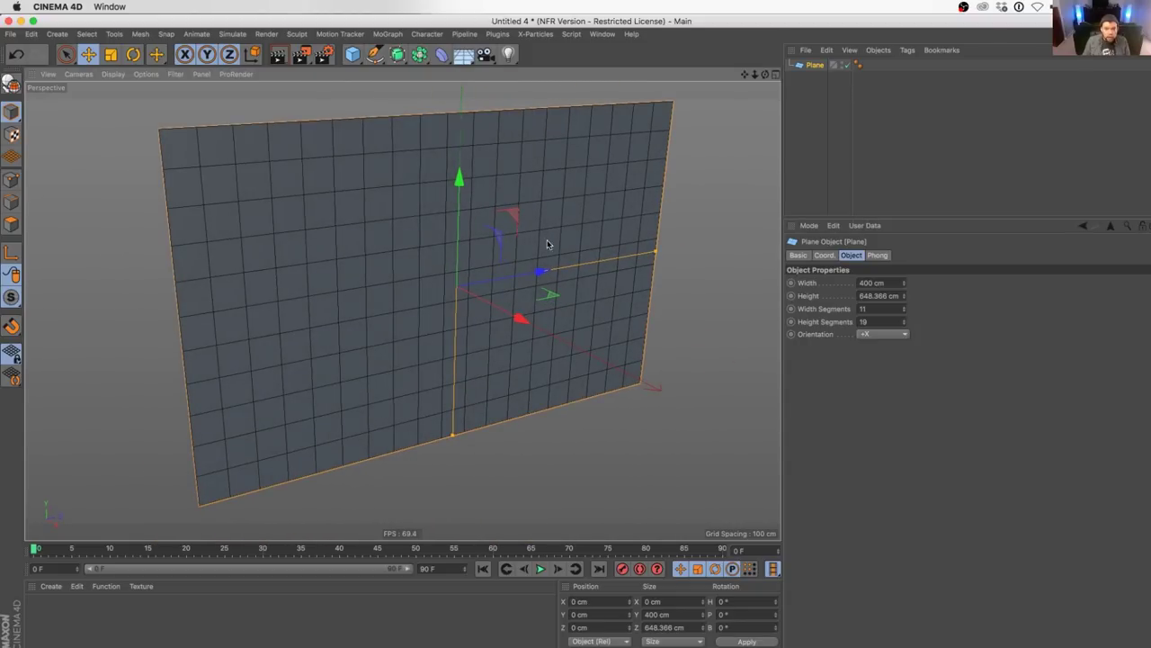
# - Nest a Spherify deformer under the plane and move it back to about -318 cm on X
pyautogui.click(441, 54)
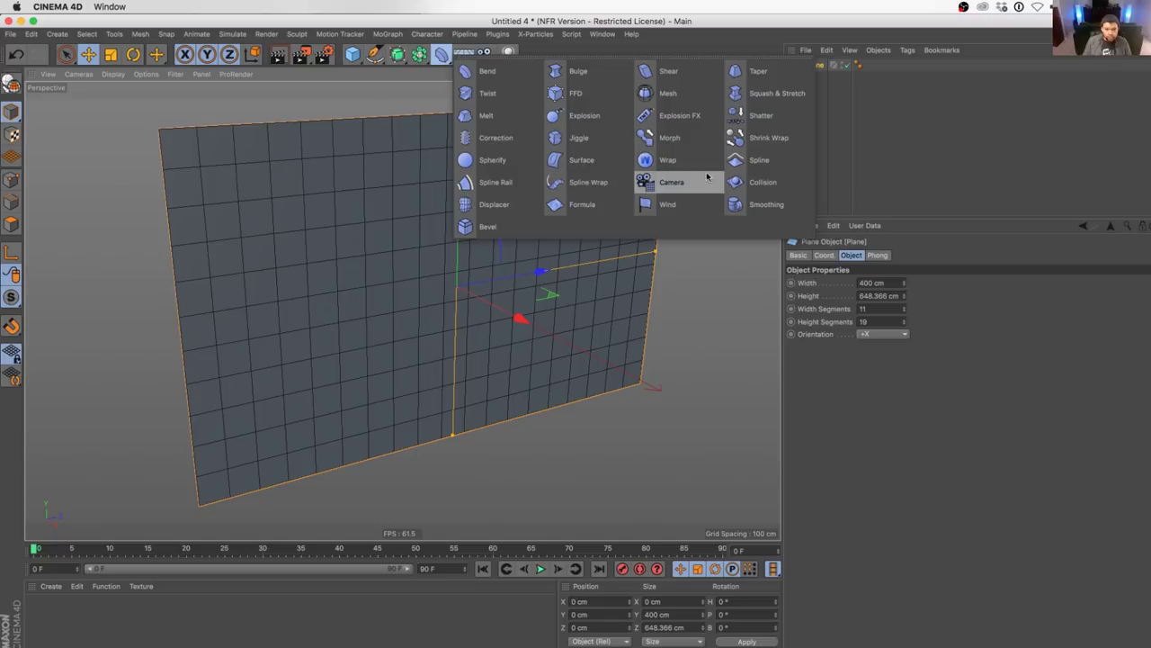
pyautogui.click(534, 160)
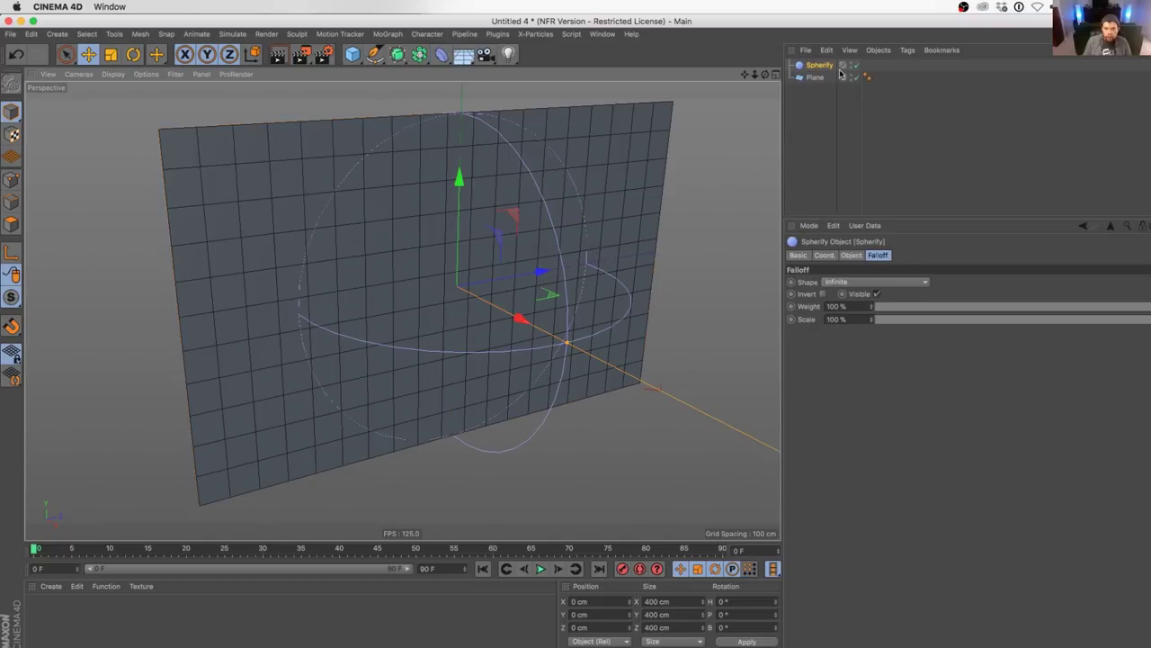
pyautogui.moveTo(819, 65); pyautogui.dragTo(815, 78)
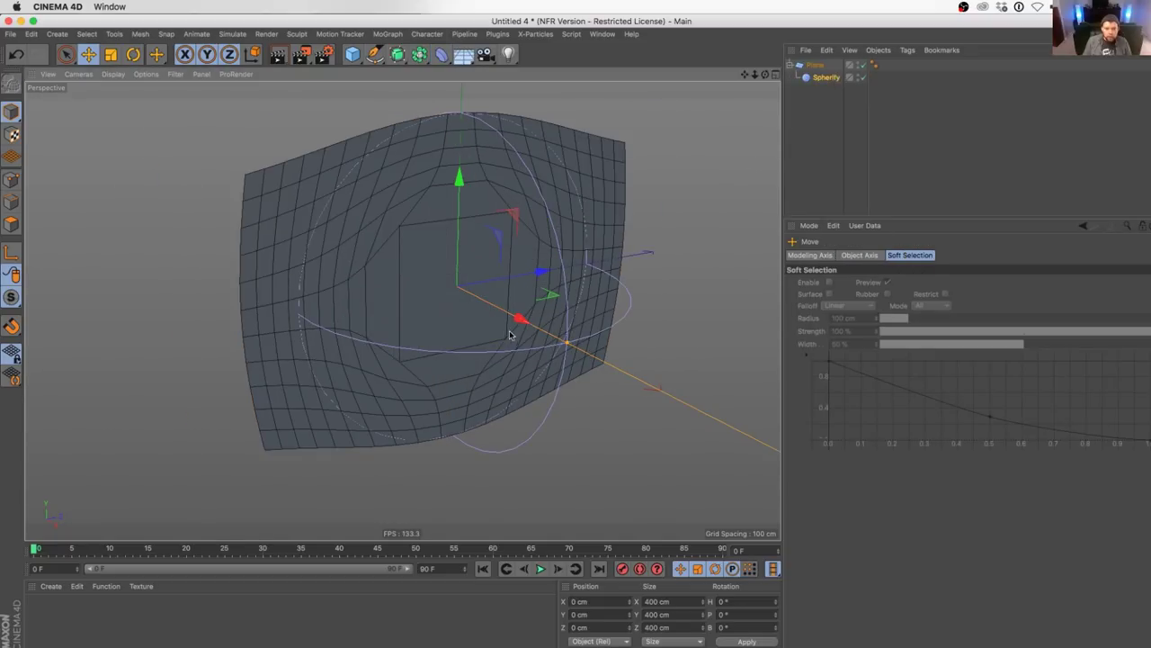
pyautogui.moveTo(516, 320); pyautogui.dragTo(390, 268)
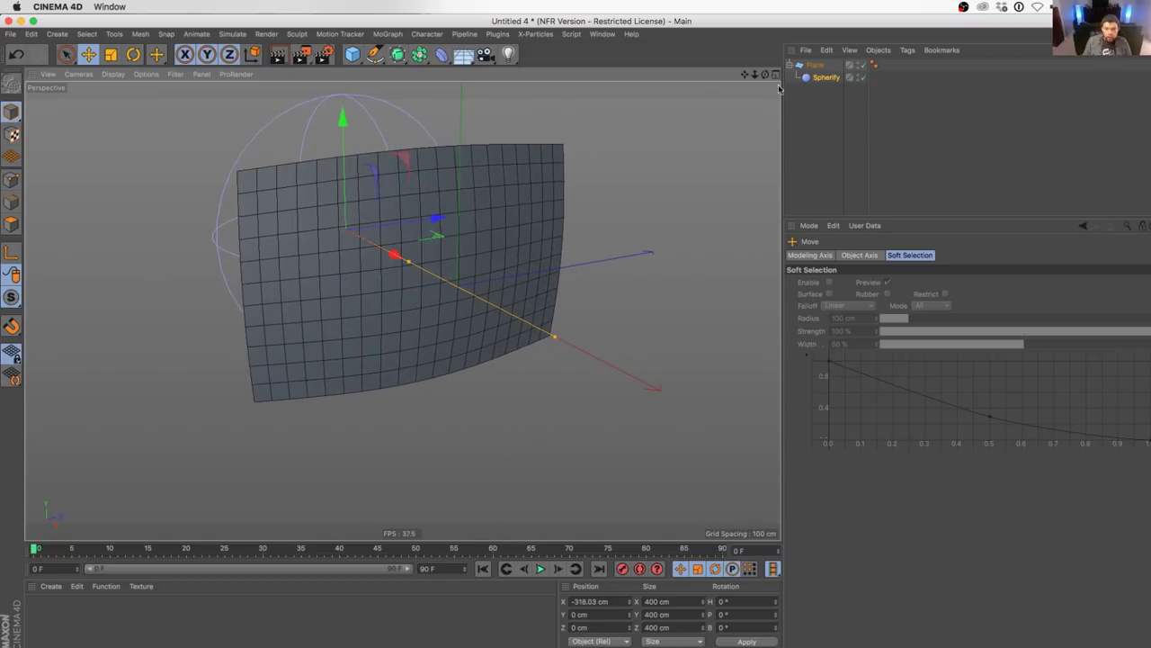
# - Set the Spherify strength to 100% and move the deformer back to about -479 cm on X
pyautogui.click(820, 79)
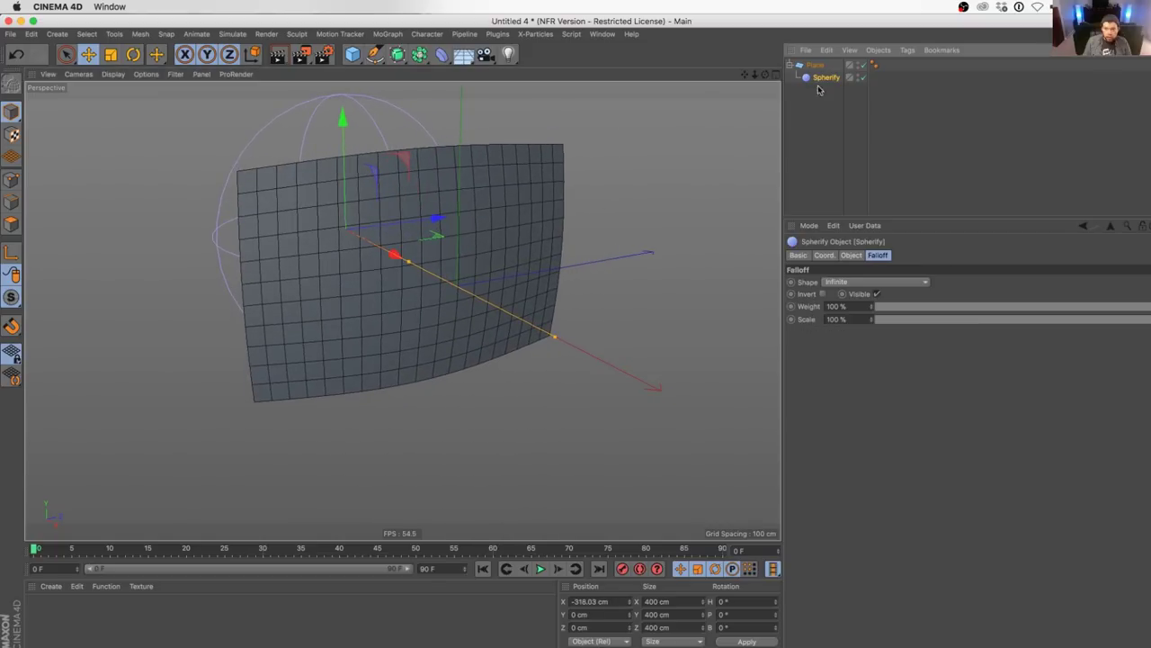
pyautogui.click(851, 254)
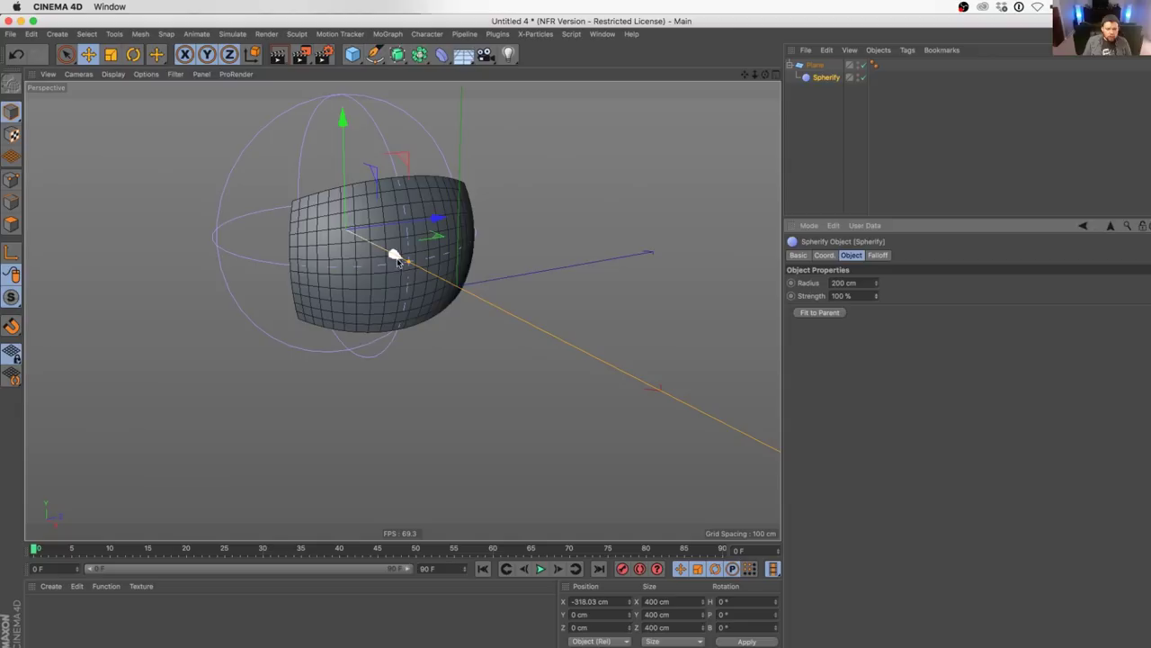
pyautogui.moveTo(395, 256); pyautogui.dragTo(350, 234)
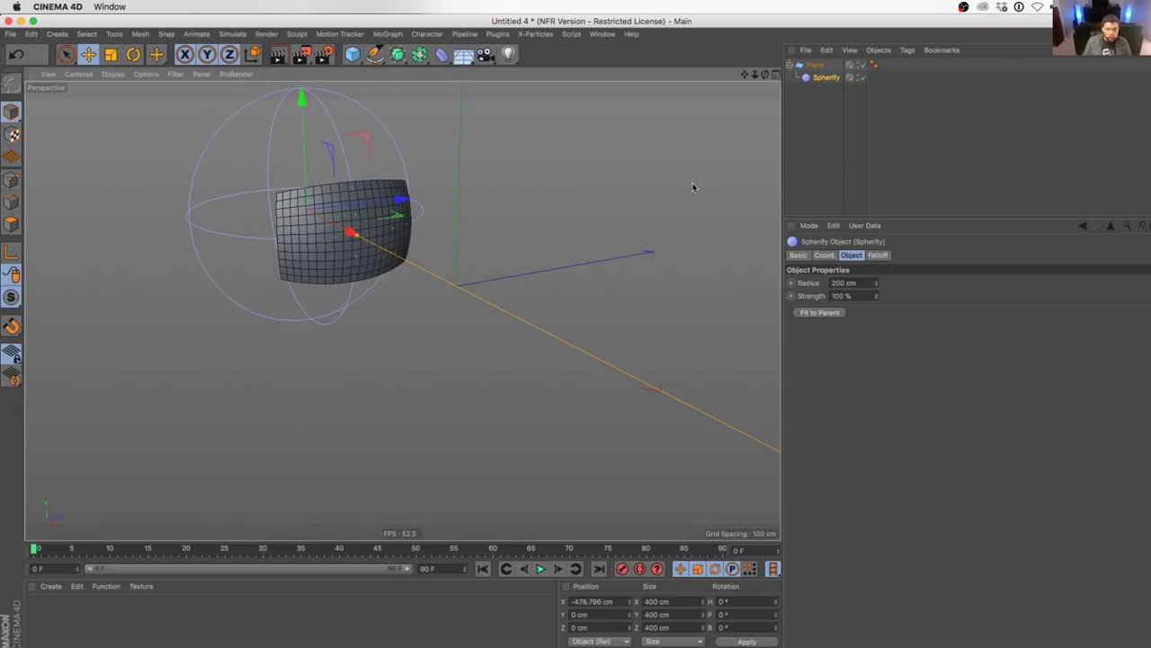
# - Put the deformed plane inside a Connect object and convert it to a single editable polygon mesh
pyautogui.click(808, 65)
pyautogui.moveTo(440, 55); pyautogui.dragTo(538, 101)
pyautogui.click(414, 51)
pyautogui.click(564, 102)
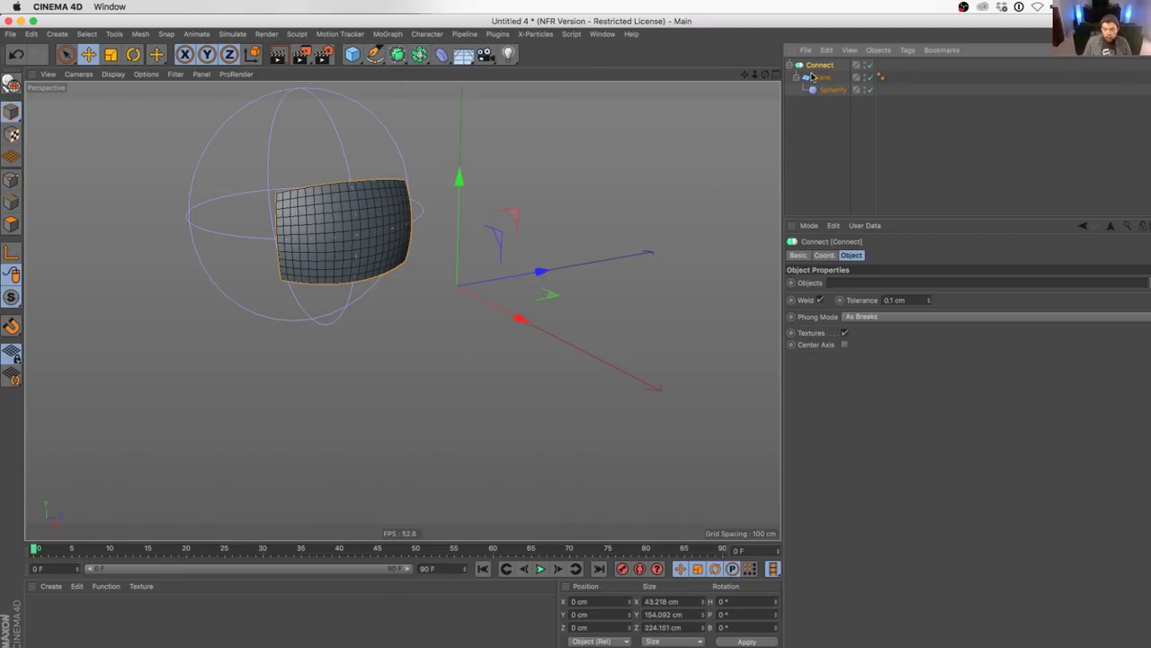
pyautogui.press('c')
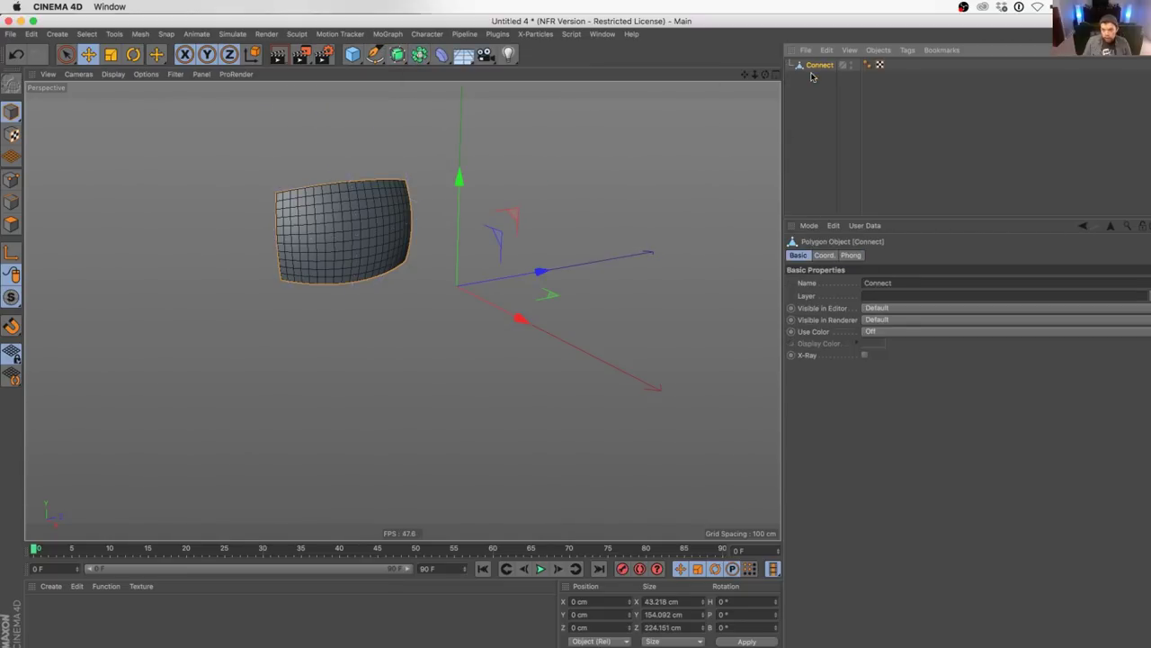
# - Move all polygons of the Connect mesh to X position 0
pyautogui.click(12, 224)
pyautogui.doubleClick(600, 601)
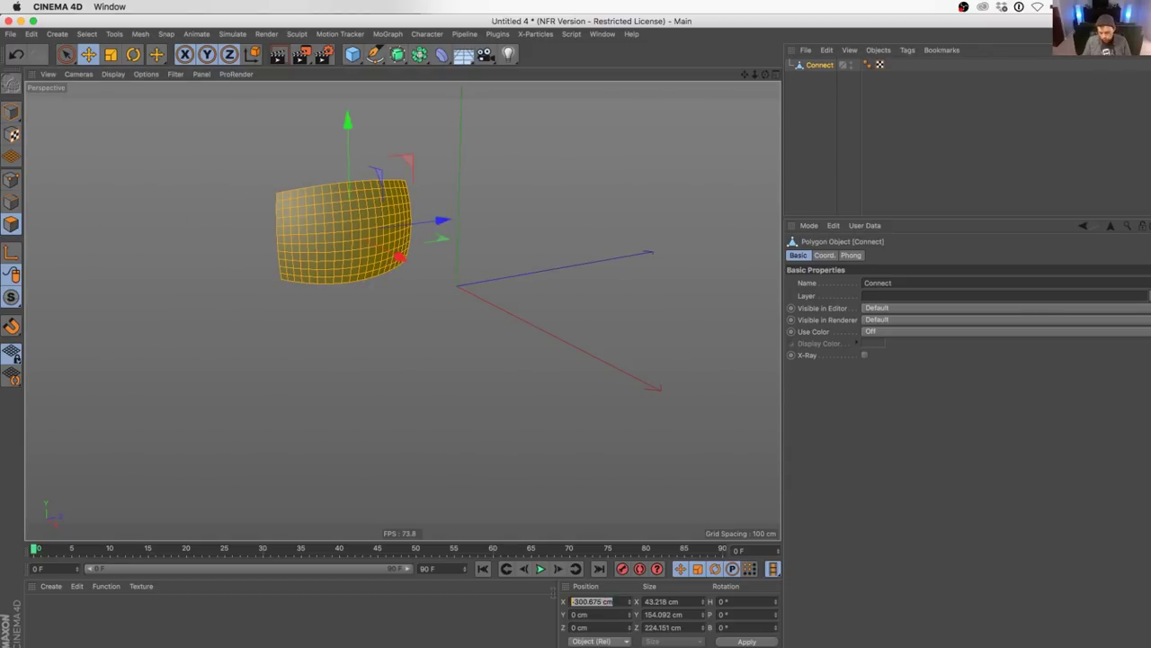
pyautogui.write('0')
pyautogui.press('Return')
# - Scale the polygons up uniformly until the mesh measures about 683 cm along Z
pyautogui.press('t')
pyautogui.moveTo(513, 360); pyautogui.dragTo(708, 351)
pyautogui.keyDown('alt'); pyautogui.moveTo(422, 374); pyautogui.dragTo(357, 311); pyautogui.keyUp('alt')
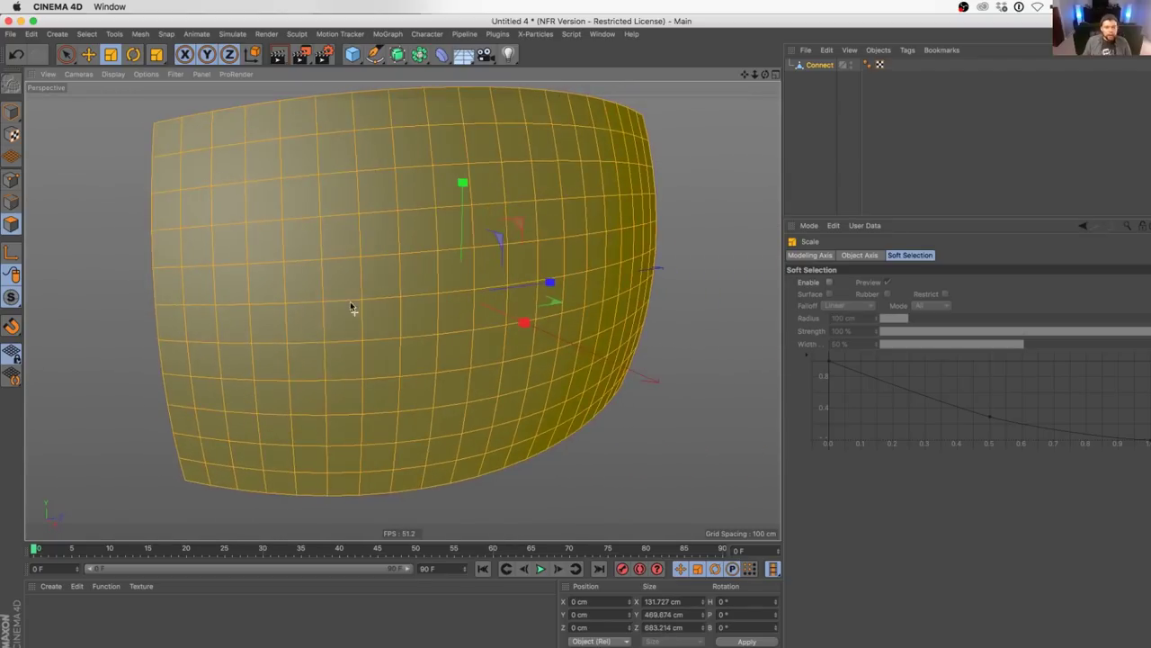
pyautogui.keyDown('alt'); pyautogui.moveTo(207, 297); pyautogui.dragTo(386, 307); pyautogui.keyUp('alt')
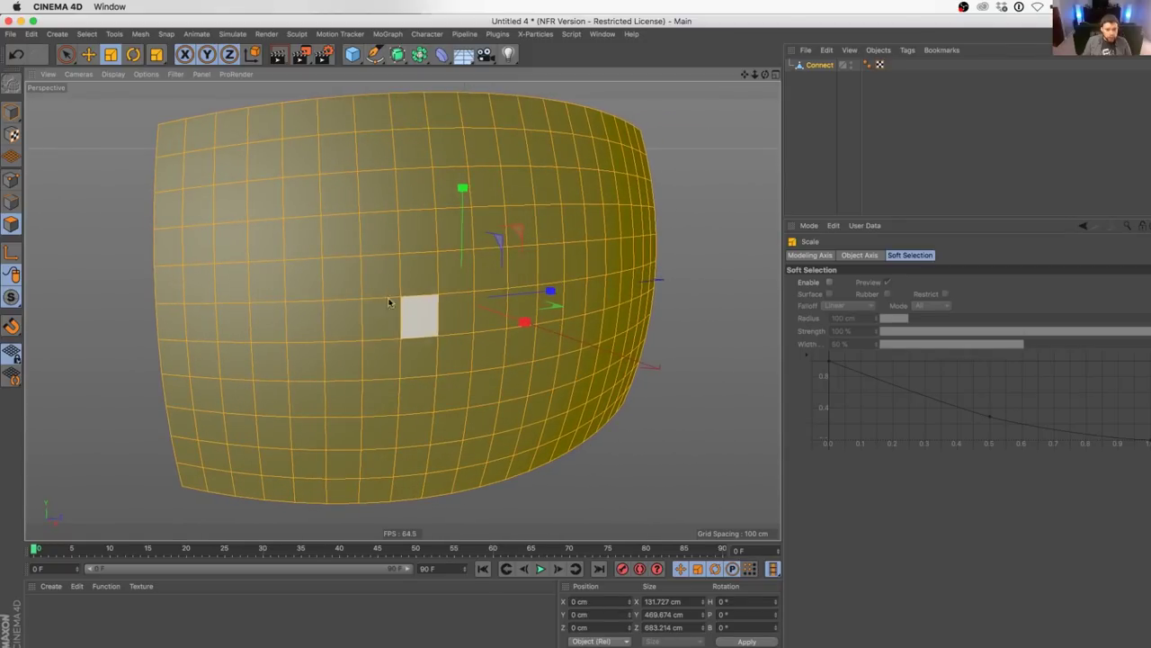
# - Cut the edge ring across the middle row with Edge Cut, using 50% offset, one subdivision and no N-gons
pyautogui.click(96, 244)
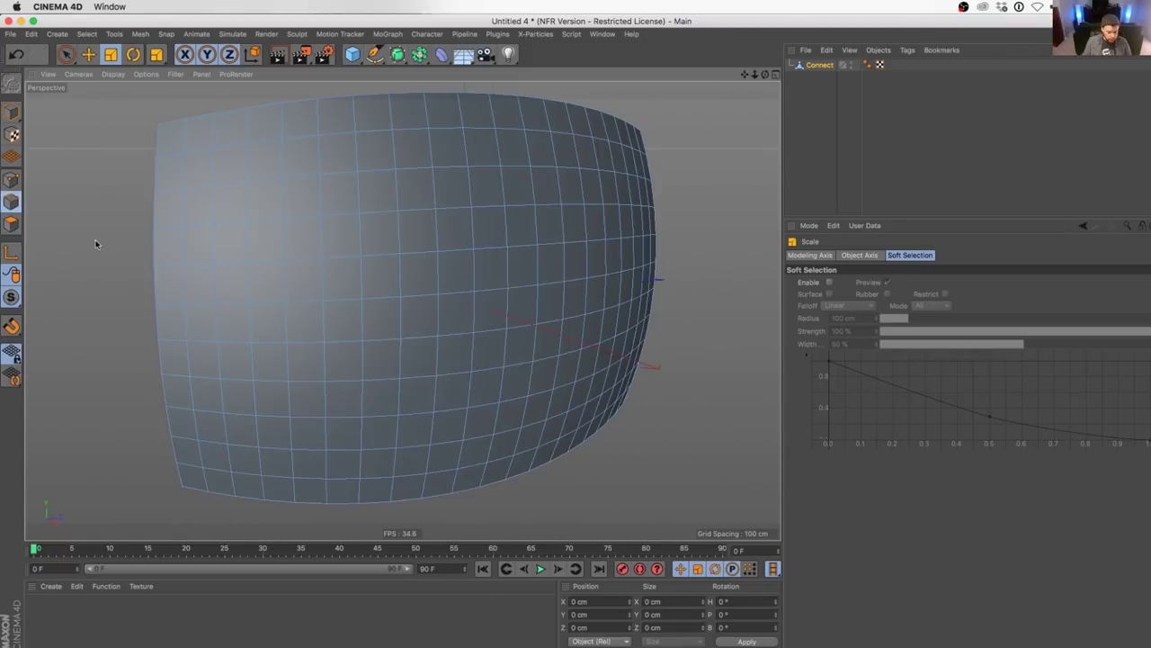
pyautogui.press('u')
pyautogui.press('b')
pyautogui.click(404, 325)
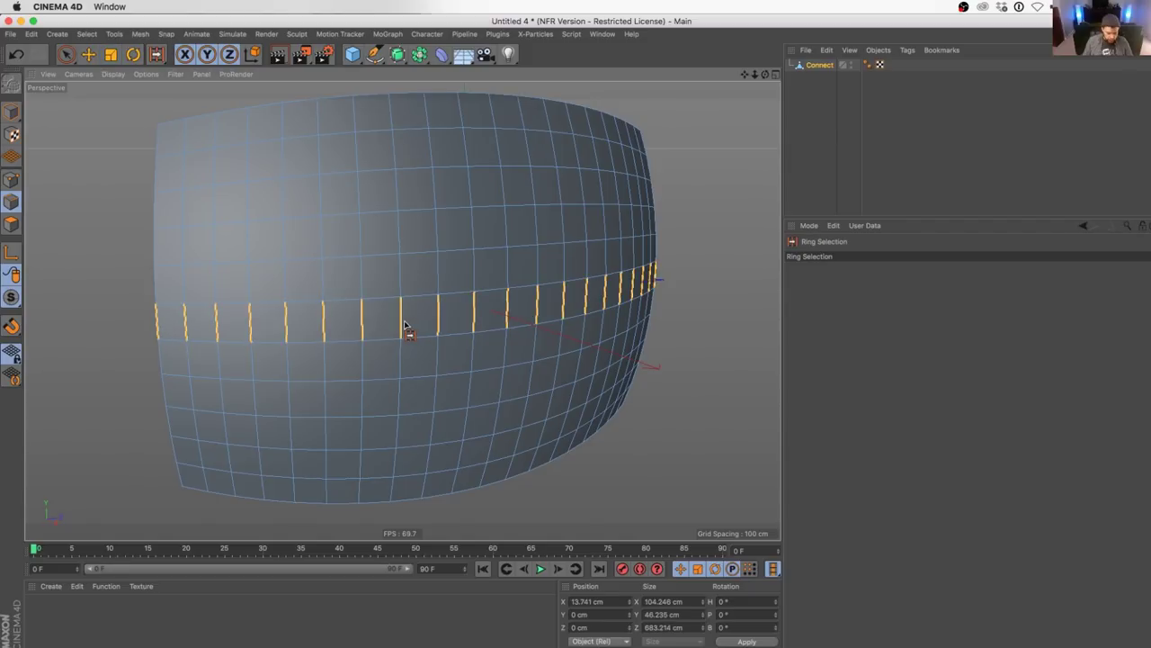
pyautogui.press('m')
pyautogui.press('f')
pyautogui.click(833, 350)
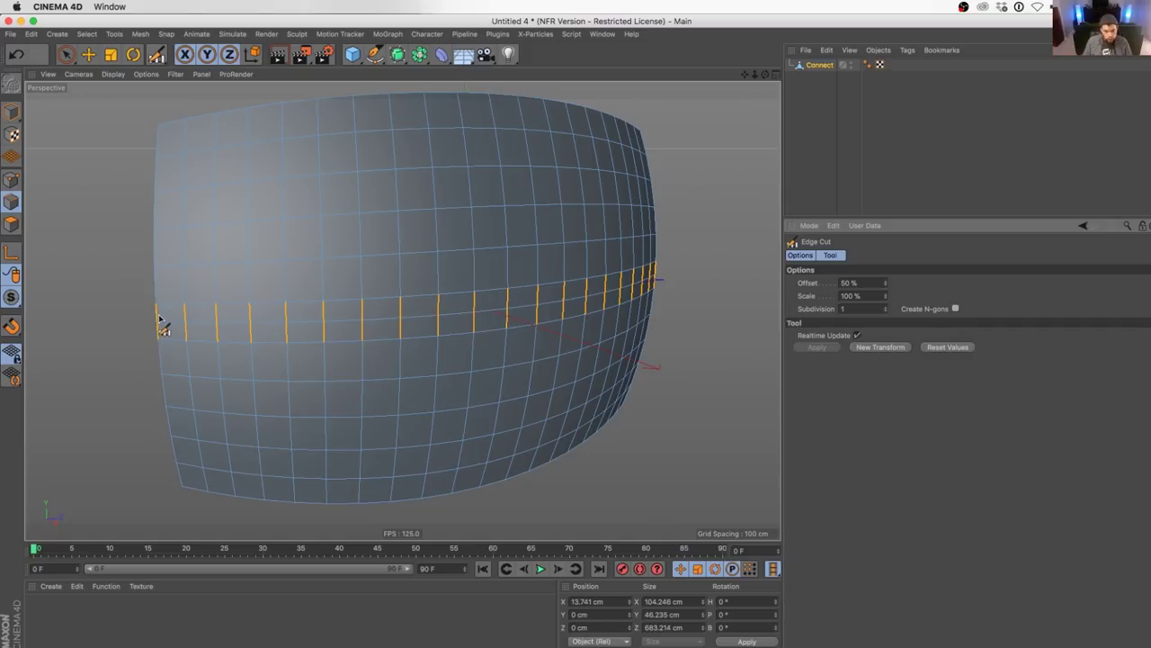
# - Select all polygons above the new middle cut and disconnect them with Preserve Groups enabled
pyautogui.press('u')
pyautogui.press('b')
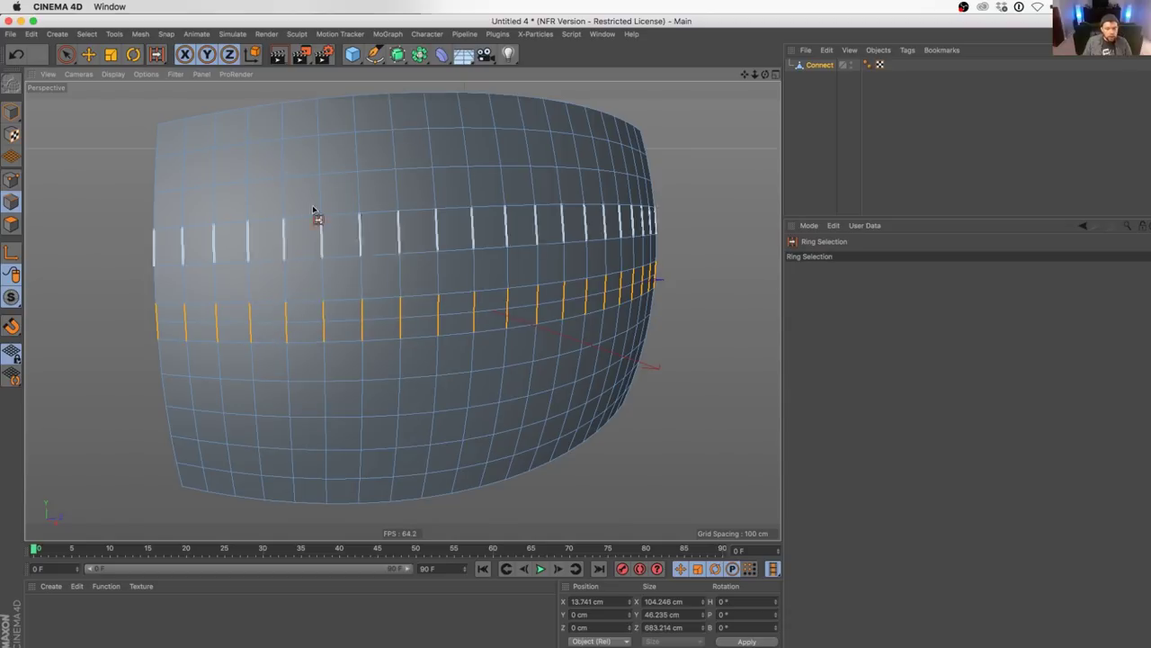
pyautogui.click(12, 224)
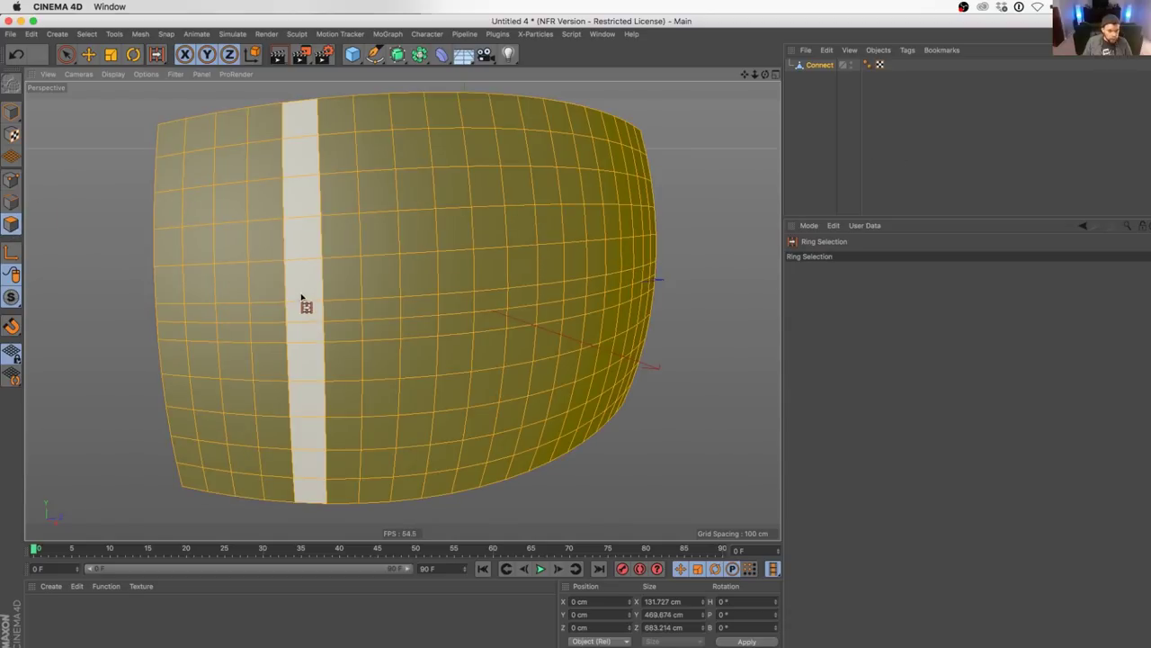
pyautogui.click(297, 311)
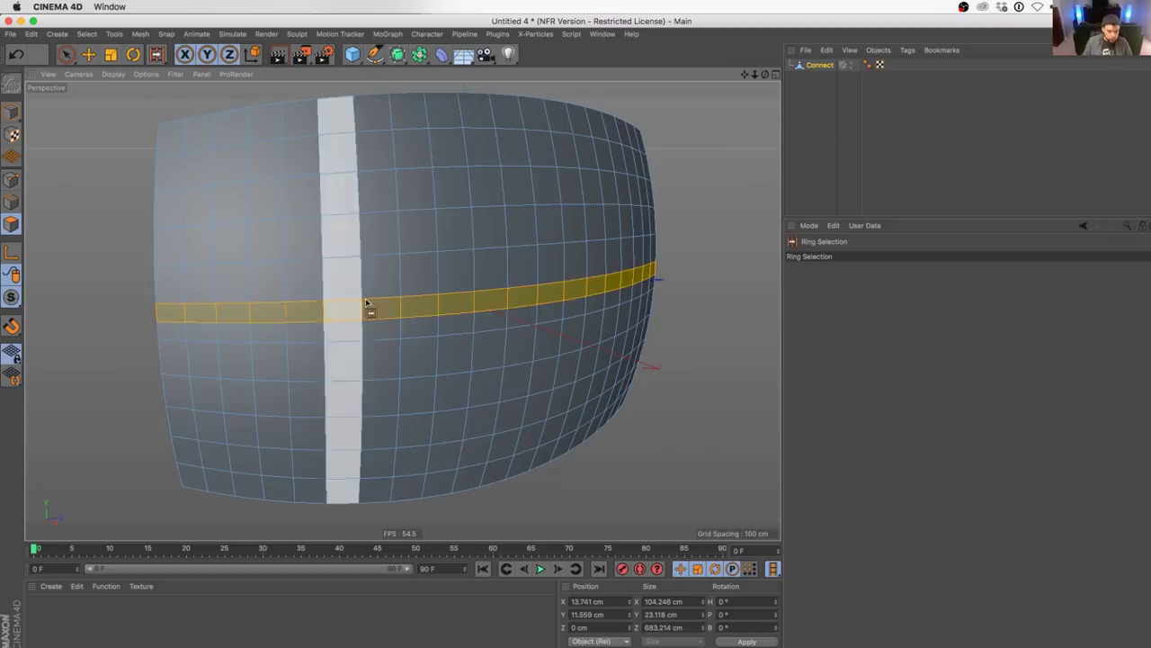
pyautogui.press('u')
pyautogui.press('f')
pyautogui.click(436, 265)
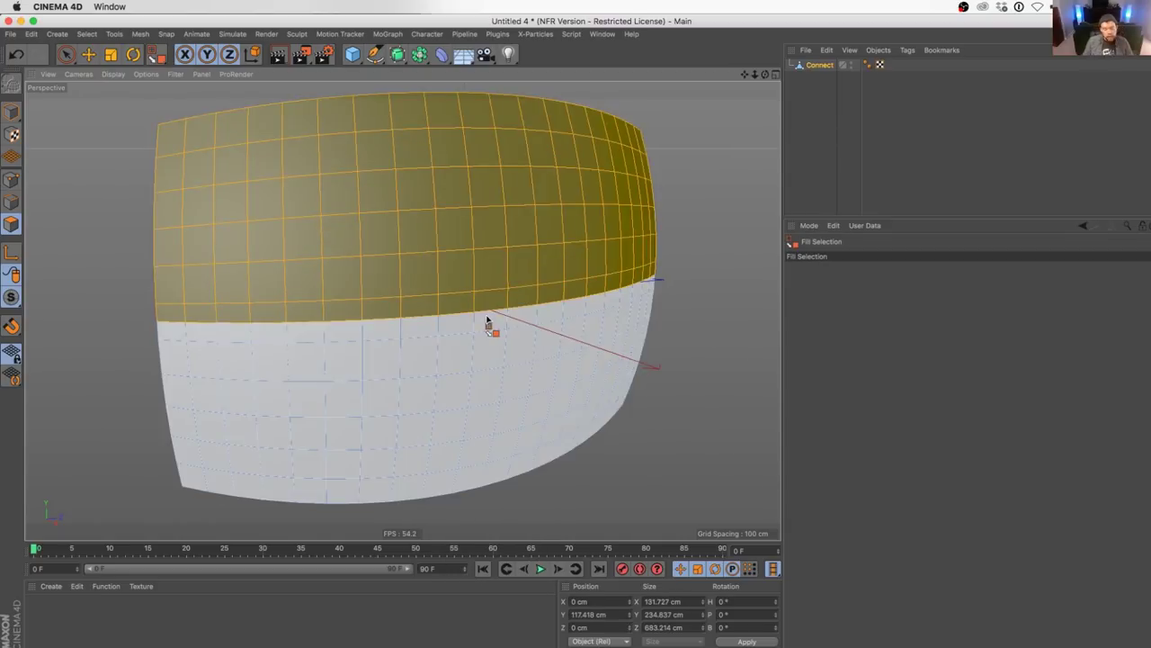
pyautogui.rightClick(413, 314)
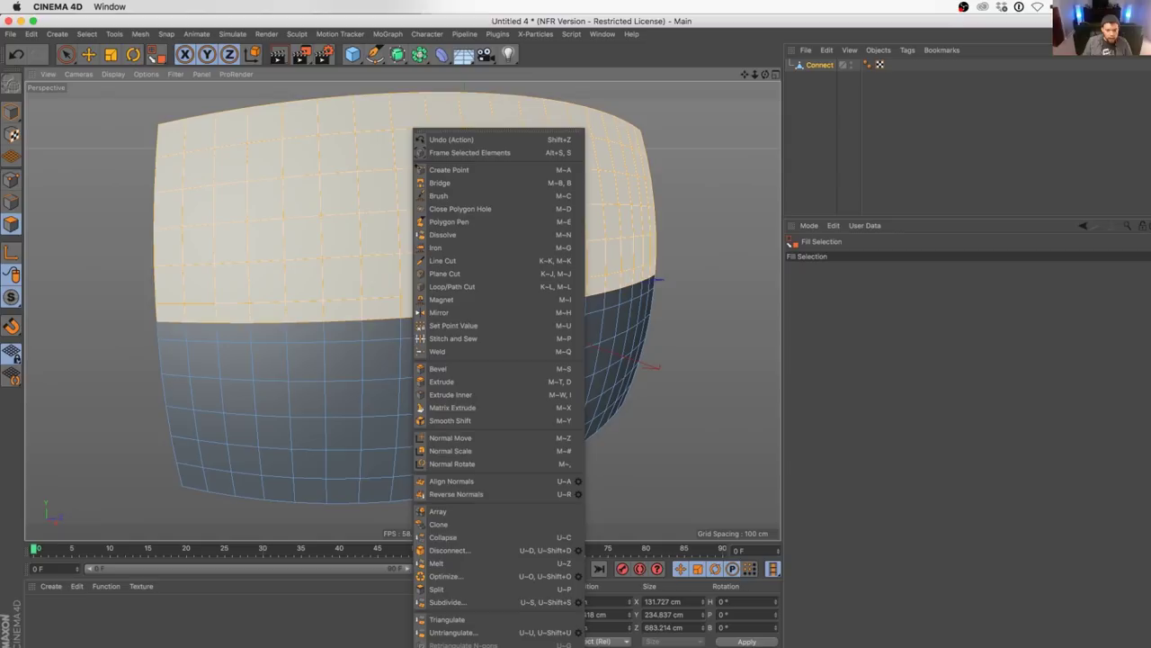
pyautogui.click(456, 554)
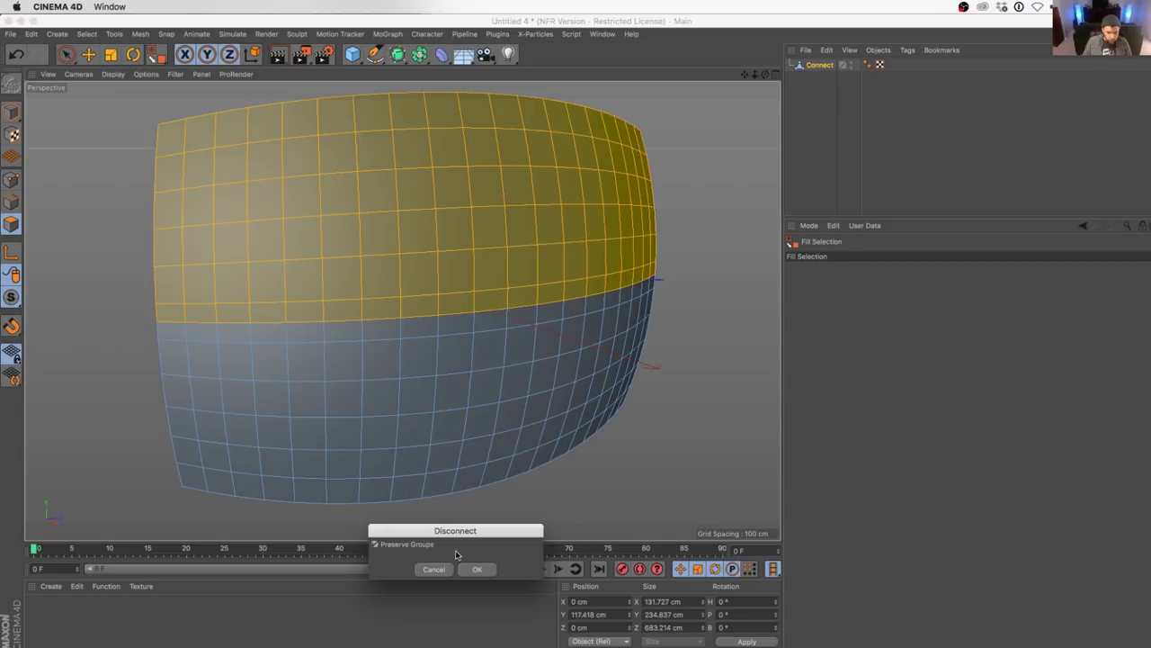
pyautogui.click(476, 572)
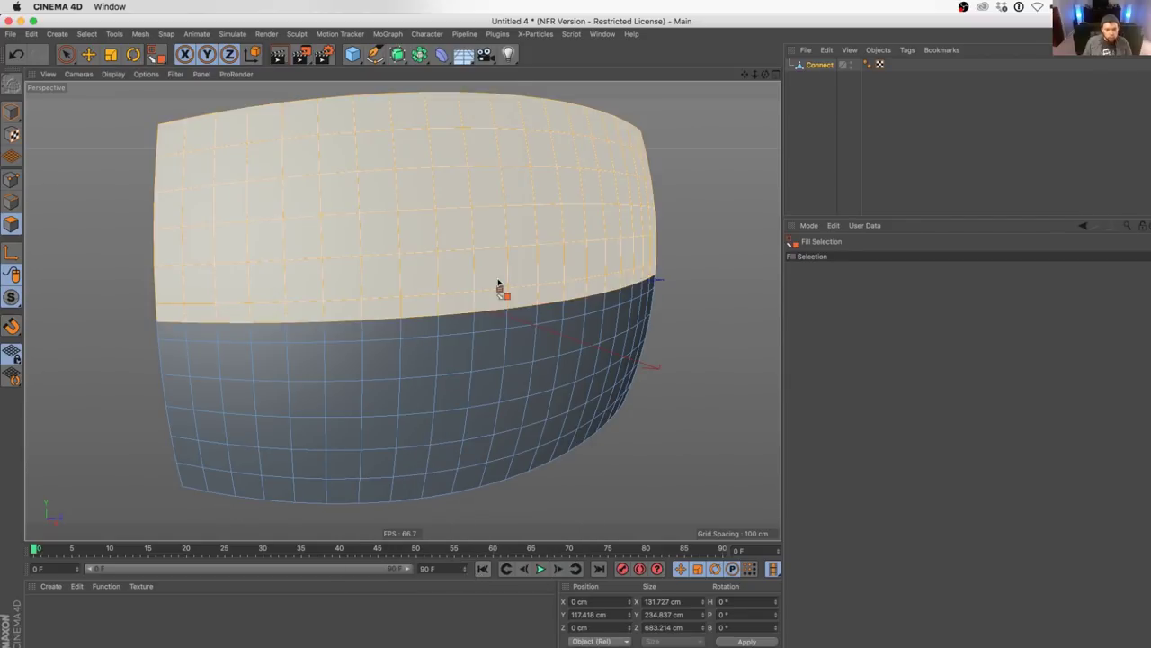
# - Try moving the disconnected upper half upward, and undo the move
pyautogui.press('e')
pyautogui.moveTo(469, 109); pyautogui.dragTo(464, 59)
pyautogui.press('super+z')
# - Select the points around the split at both side ends of the mesh and optimize them to rejoin the halves there
pyautogui.press('space')
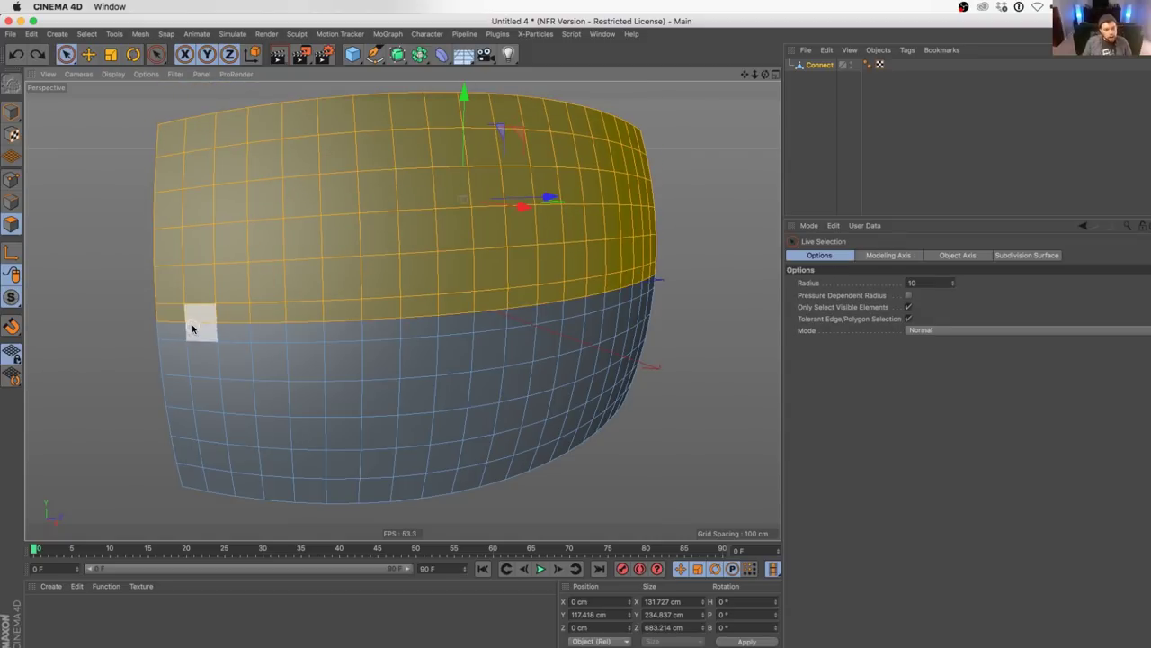
pyautogui.moveTo(230, 328); pyautogui.dragTo(180, 323)
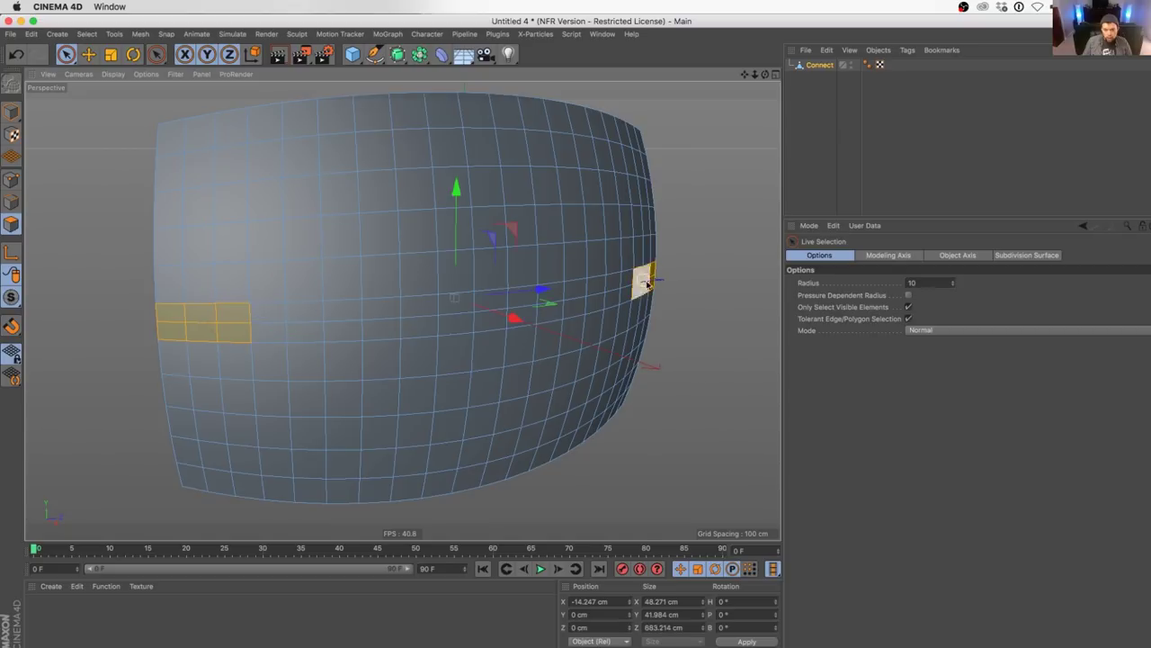
pyautogui.keyDown('alt'); pyautogui.moveTo(646, 280); pyautogui.dragTo(419, 311); pyautogui.keyUp('alt')
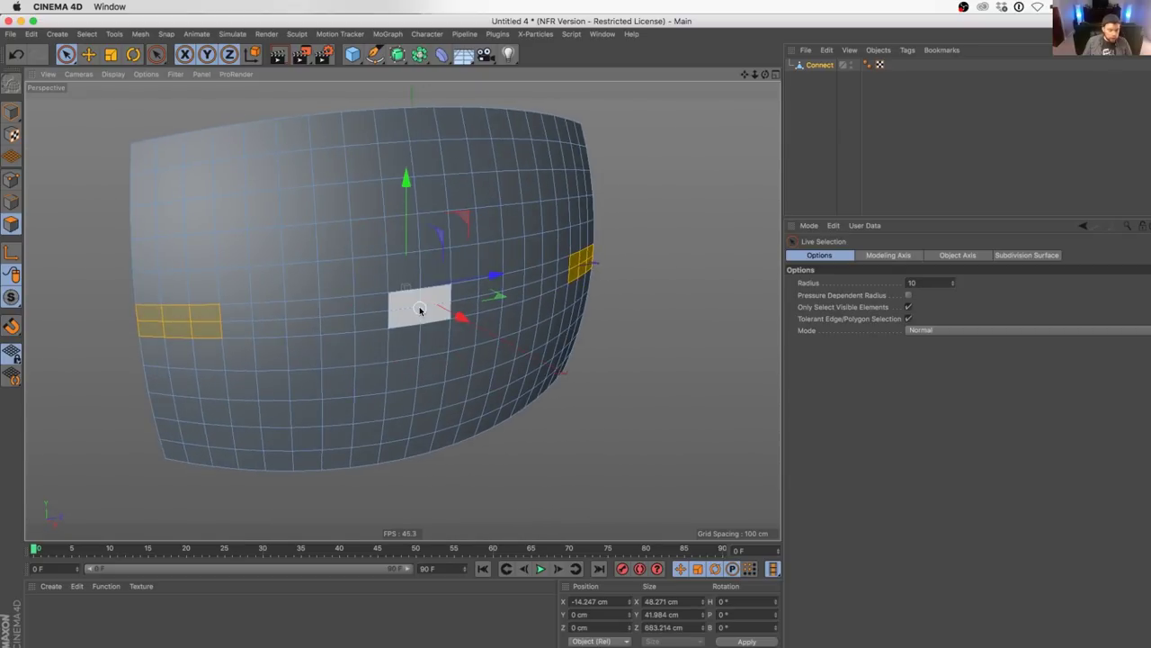
pyautogui.click(11, 180)
pyautogui.click(12, 180)
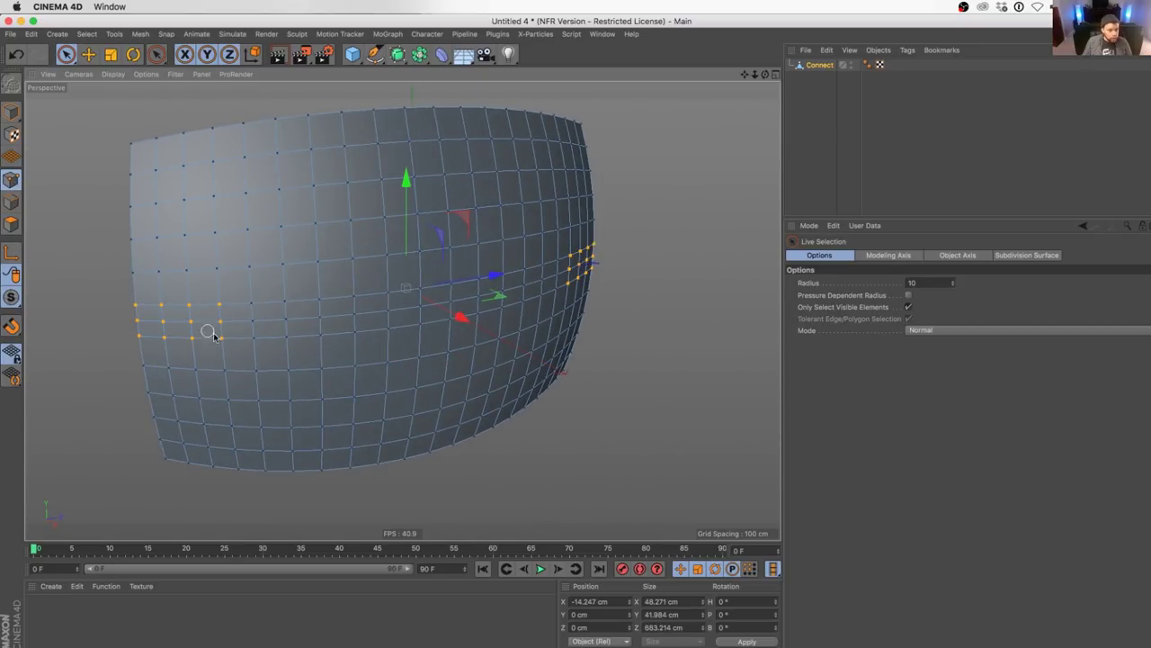
pyautogui.rightClick(231, 296)
pyautogui.click(314, 644)
pyautogui.click(12, 224)
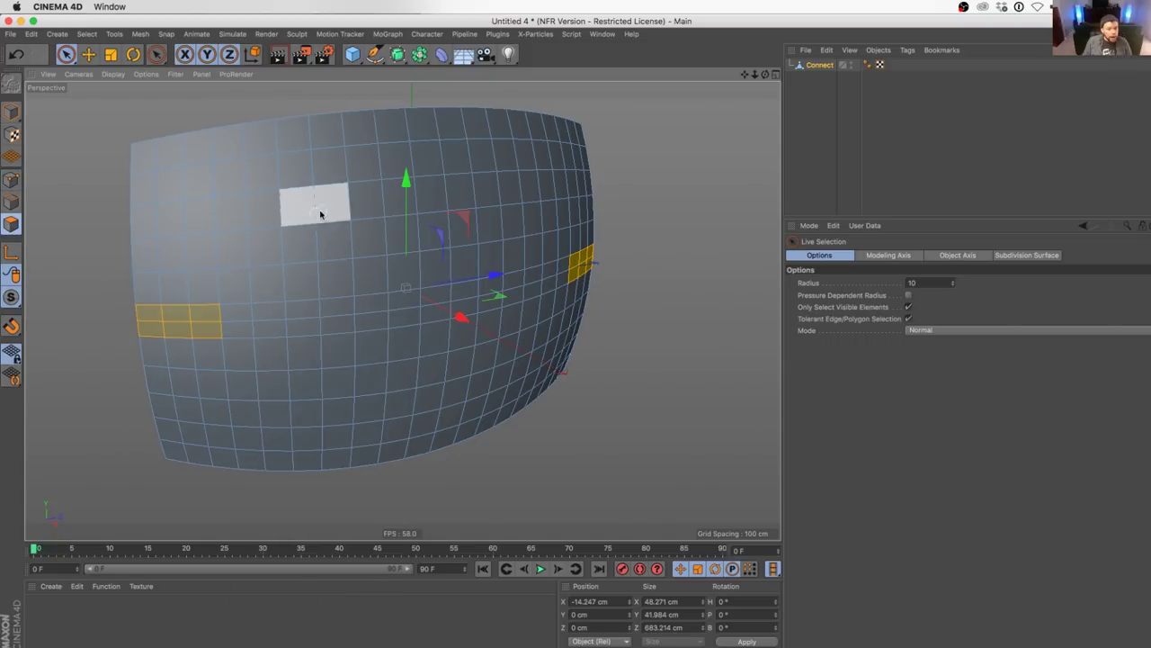
# - Select all polygons of the upper half with a loop selection above the split and Fill Selection
pyautogui.press('u')
pyautogui.press('l')
pyautogui.click(249, 310)
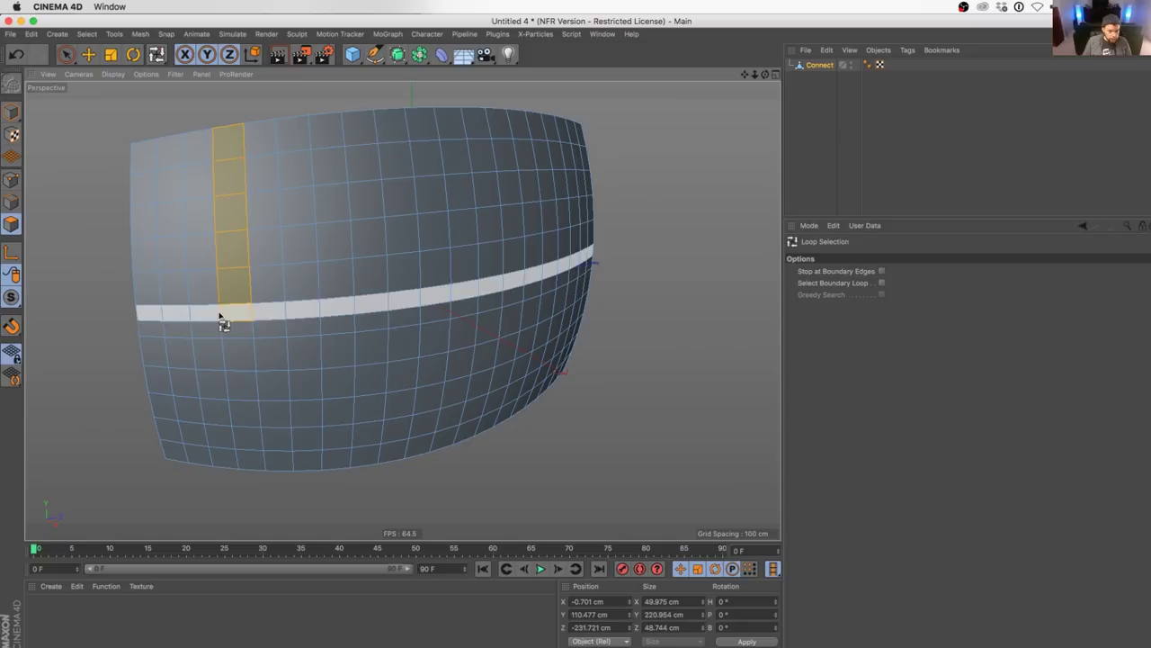
pyautogui.click(223, 315)
pyautogui.press('u')
pyautogui.press('i')
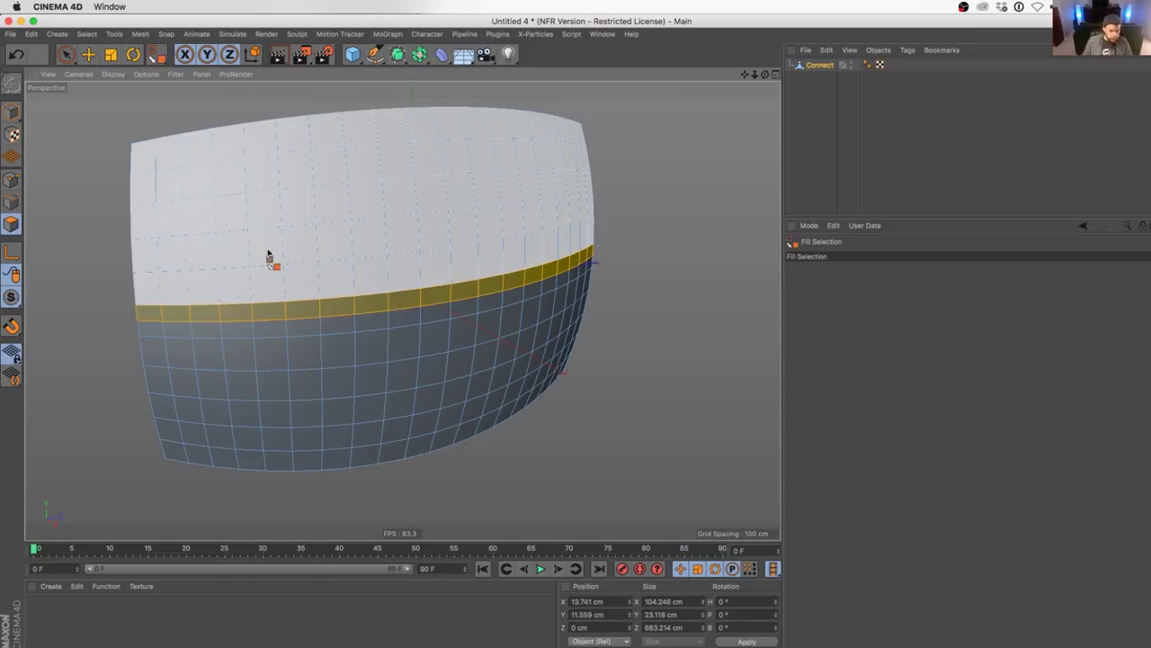
pyautogui.click(362, 249)
# - Try moving the upper half straight upward to test the split between the joined ends, and undo the move
pyautogui.press('e')
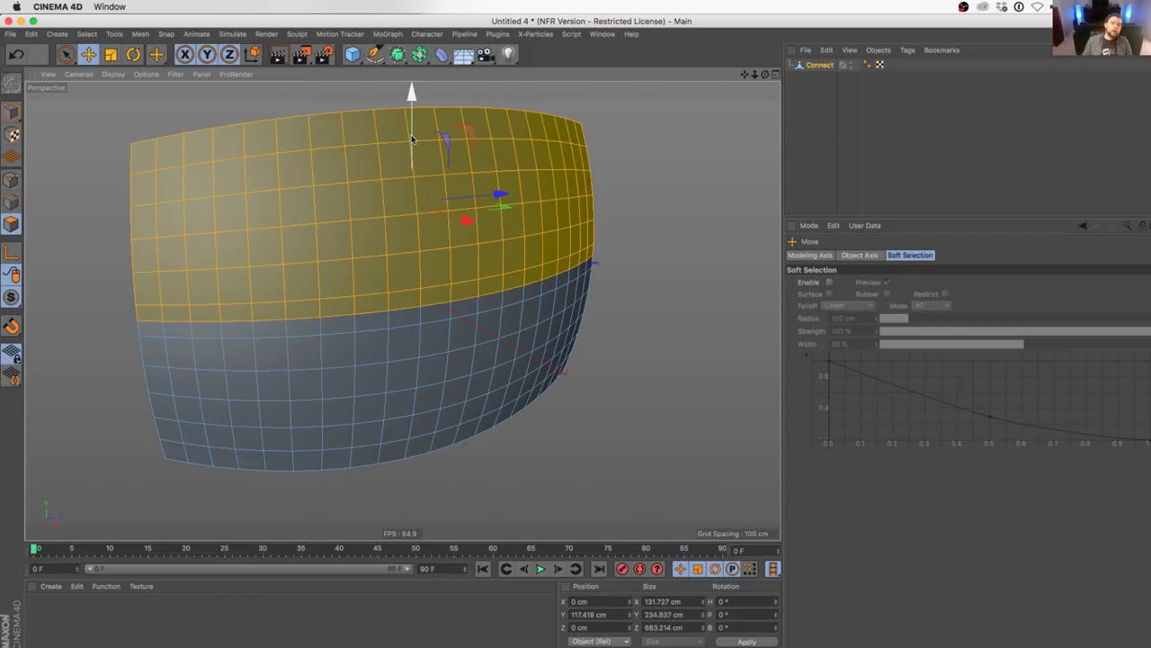
pyautogui.moveTo(412, 139); pyautogui.dragTo(411, 93)
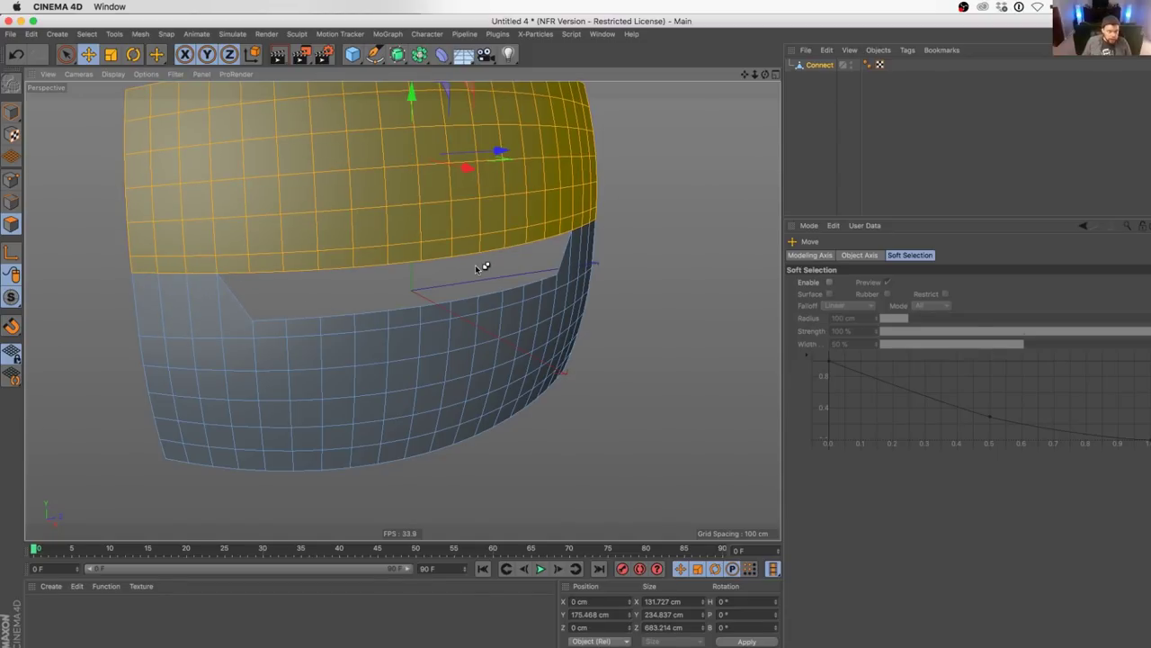
pyautogui.press('super+z')
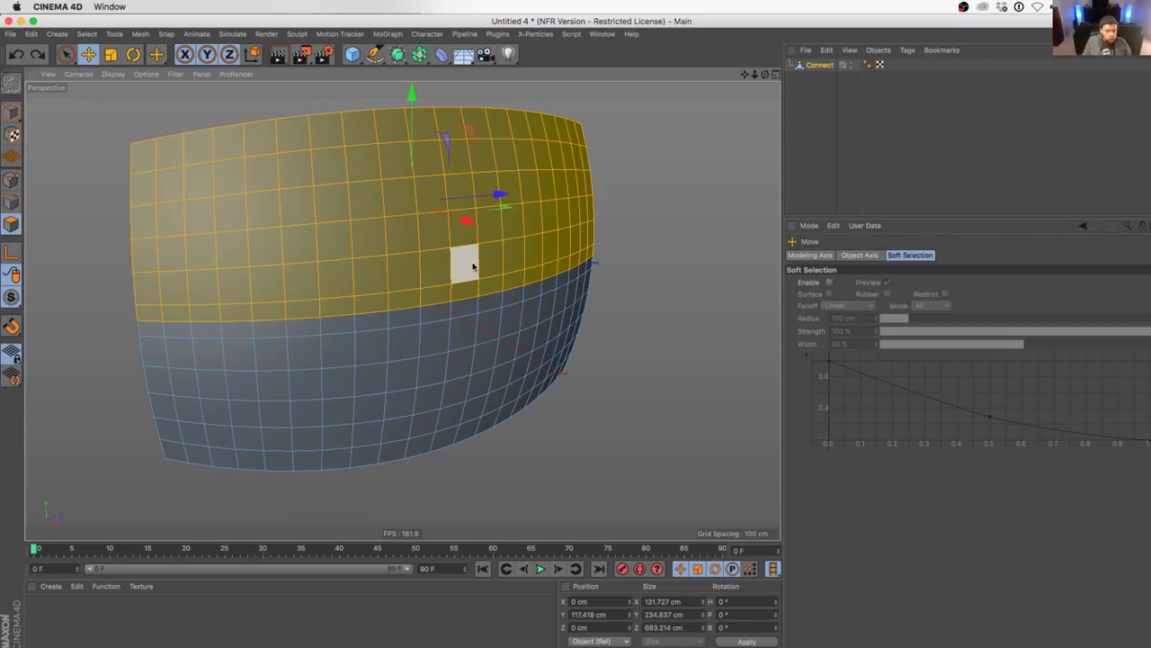
# - Add a Pose Morph tag with Points mixing to the Connect mesh
pyautogui.click(818, 68)
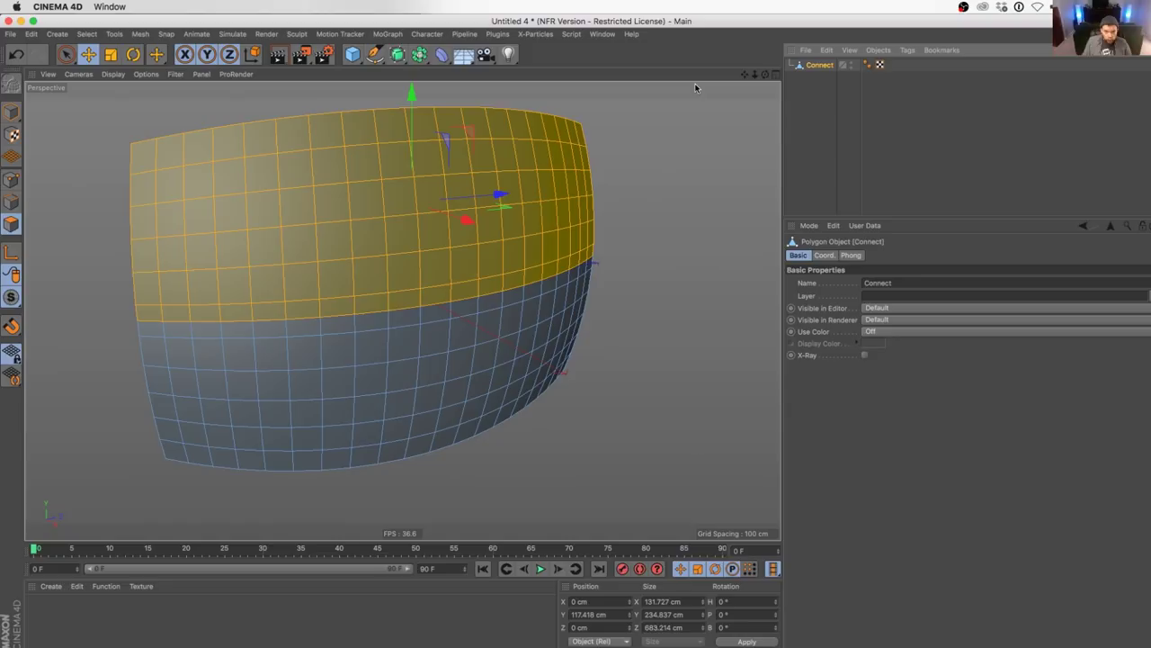
pyautogui.rightClick(829, 70)
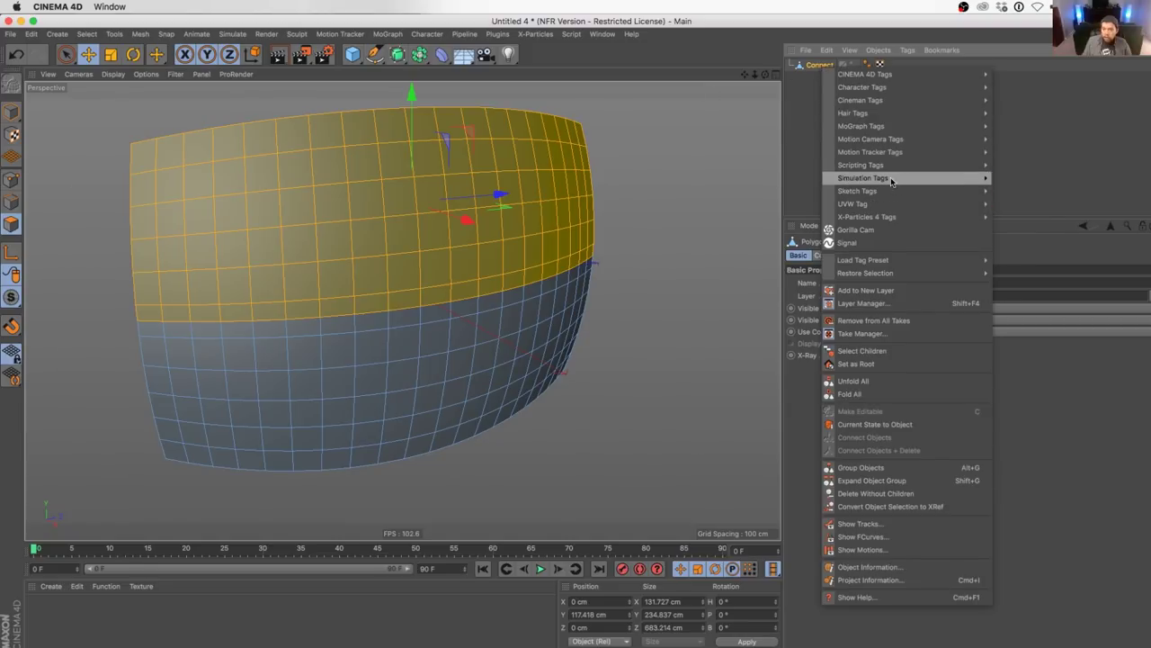
pyautogui.moveTo(890, 181)
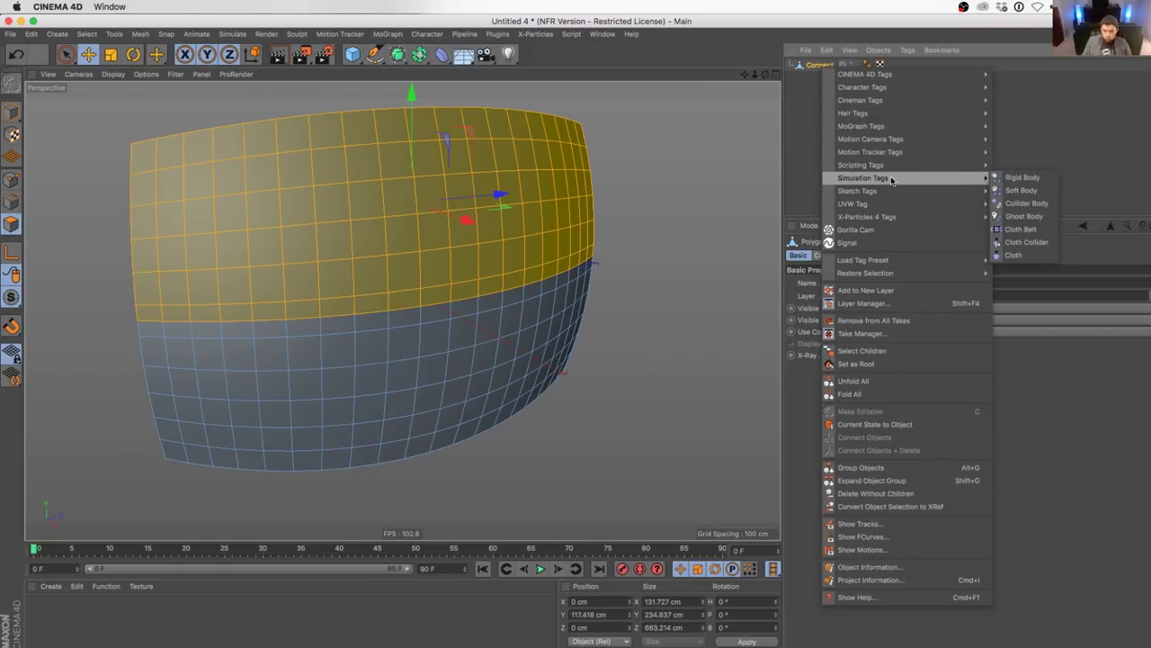
pyautogui.moveTo(865, 89)
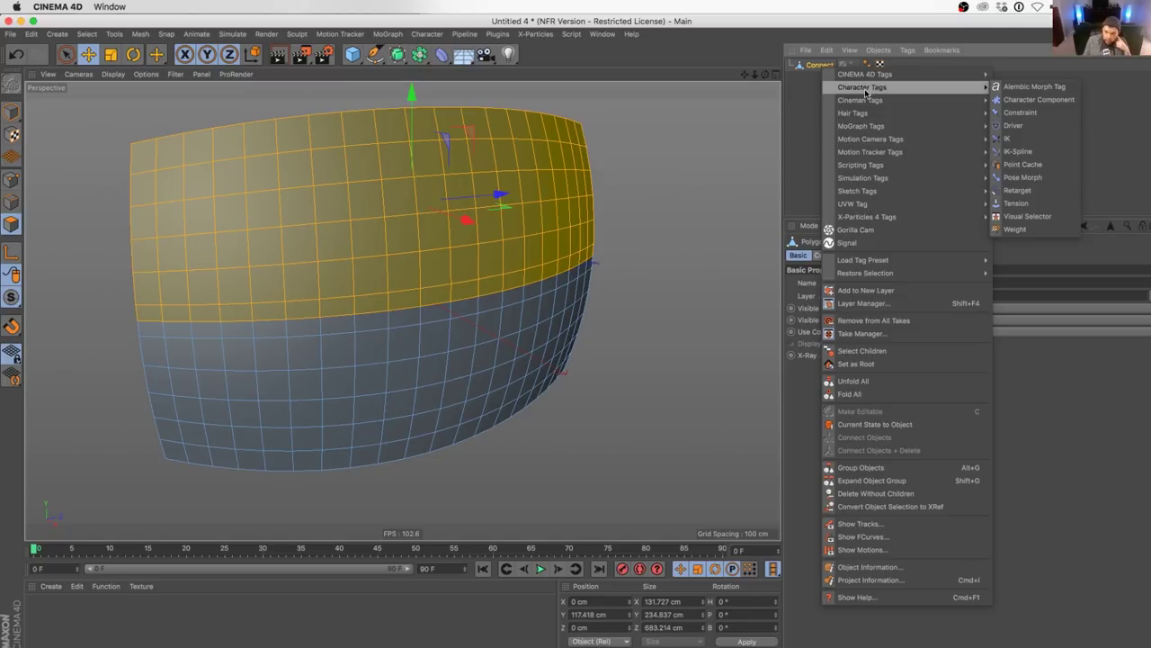
pyautogui.click(1026, 178)
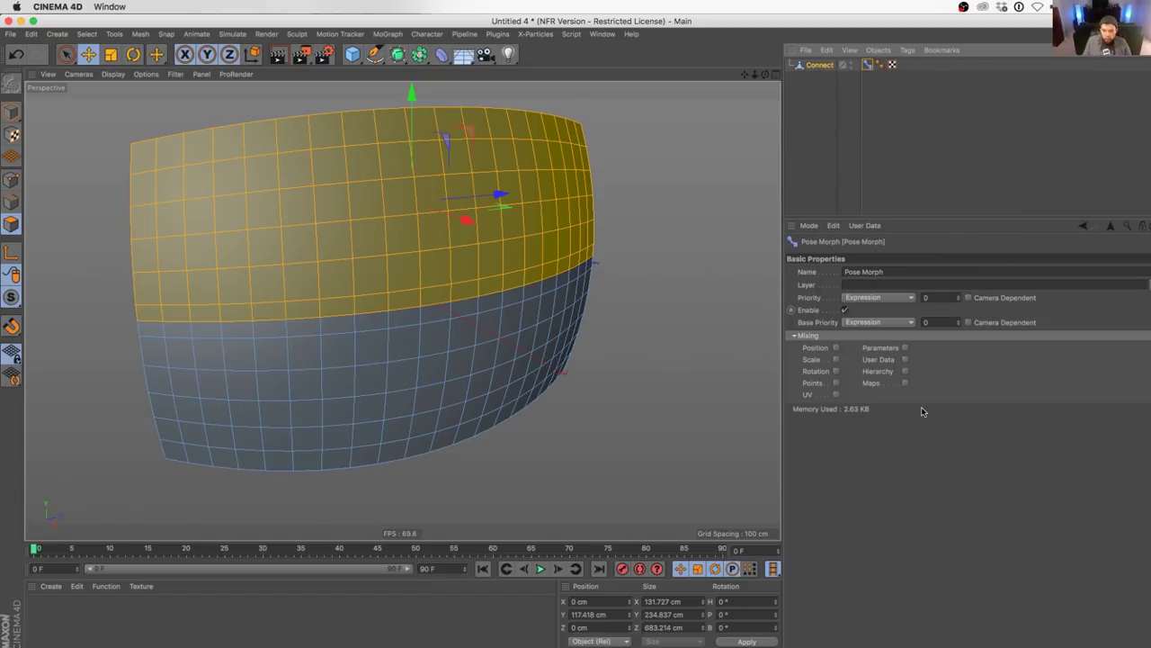
pyautogui.click(836, 382)
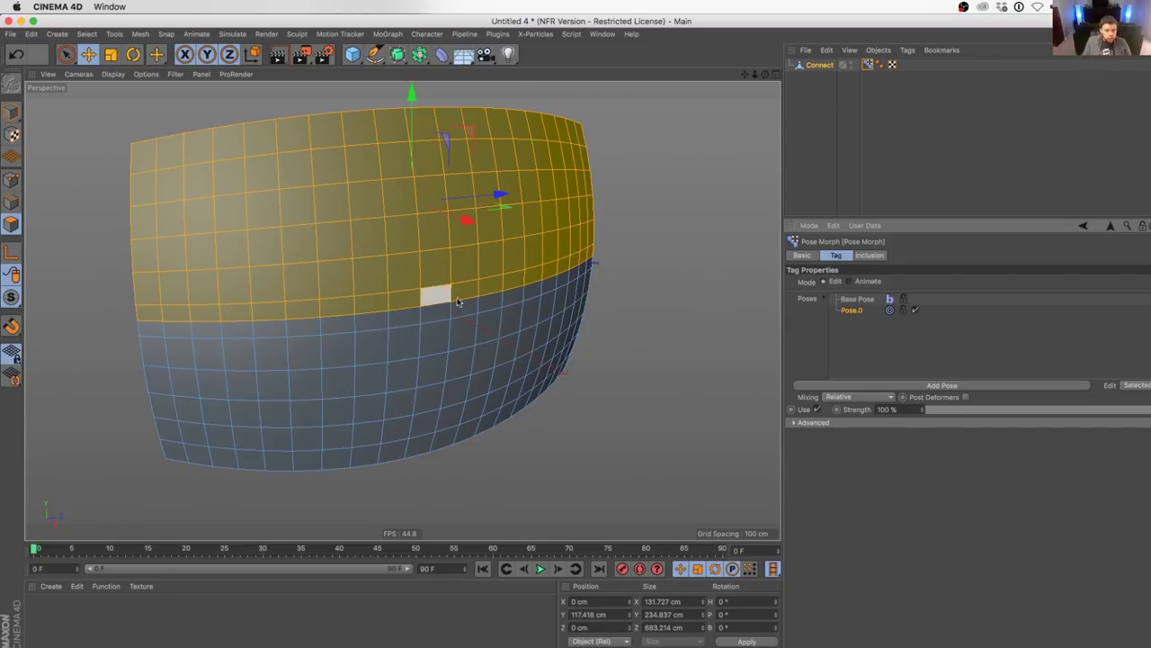
# - Delete the selected upper half of the mesh
pyautogui.moveTo(456, 301)
pyautogui.keyDown('alt'); pyautogui.mouseDown()
pyautogui.moveTo(377, 258)
pyautogui.moveTo(424, 265)
pyautogui.moveTo(441, 289)
pyautogui.mouseUp(); pyautogui.keyUp('alt')
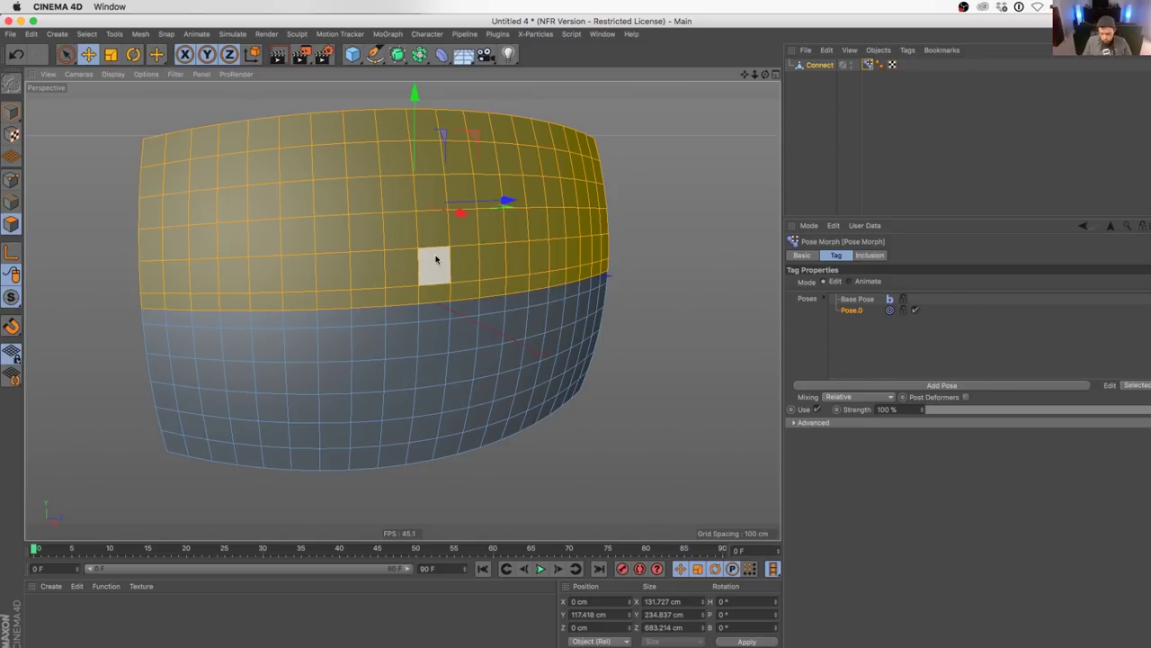
pyautogui.press('Delete')
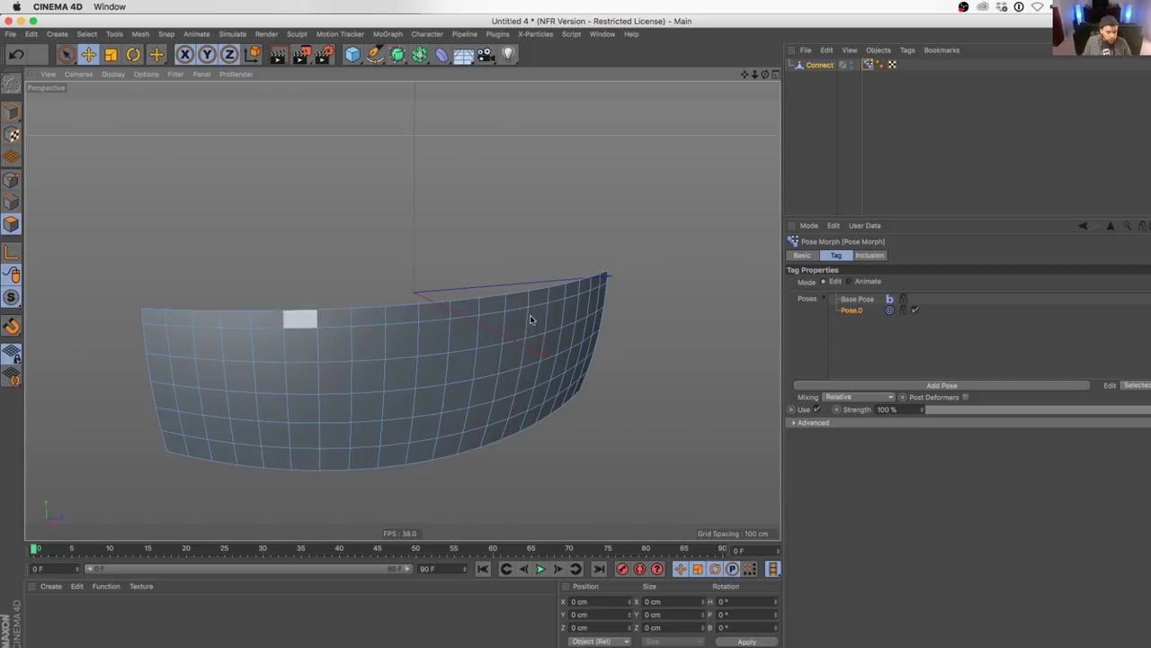
# - Remove the existing Pose Morph tag from the Connect mesh and add a fresh one with Points mixing
pyautogui.click(857, 312)
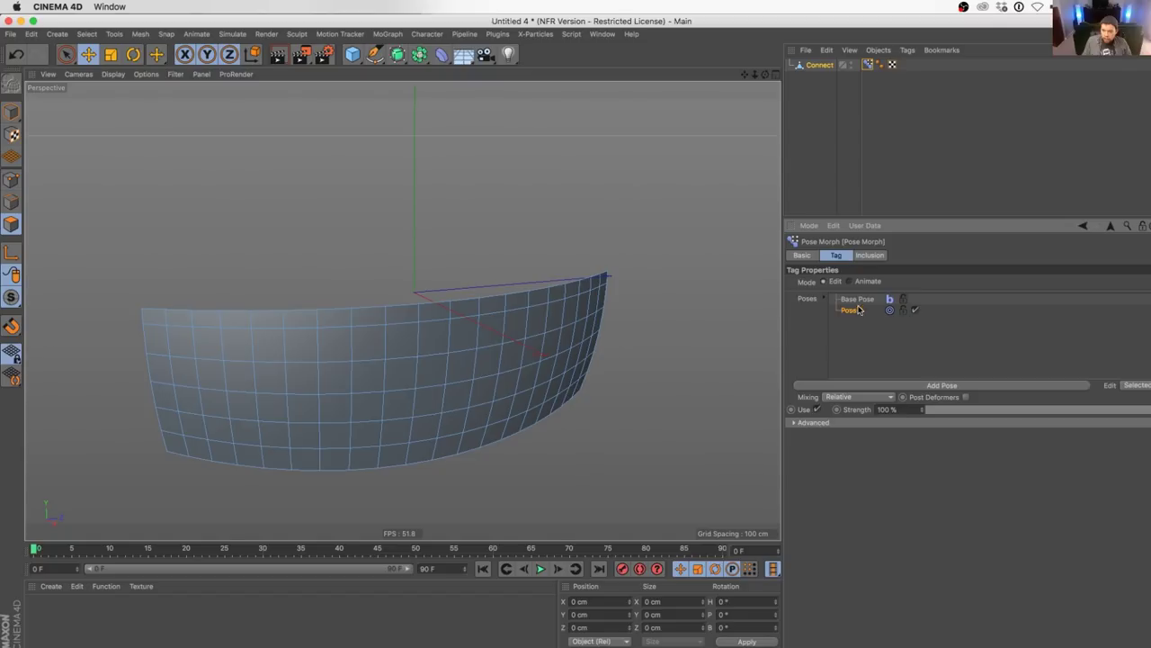
pyautogui.click(857, 299)
pyautogui.click(869, 67)
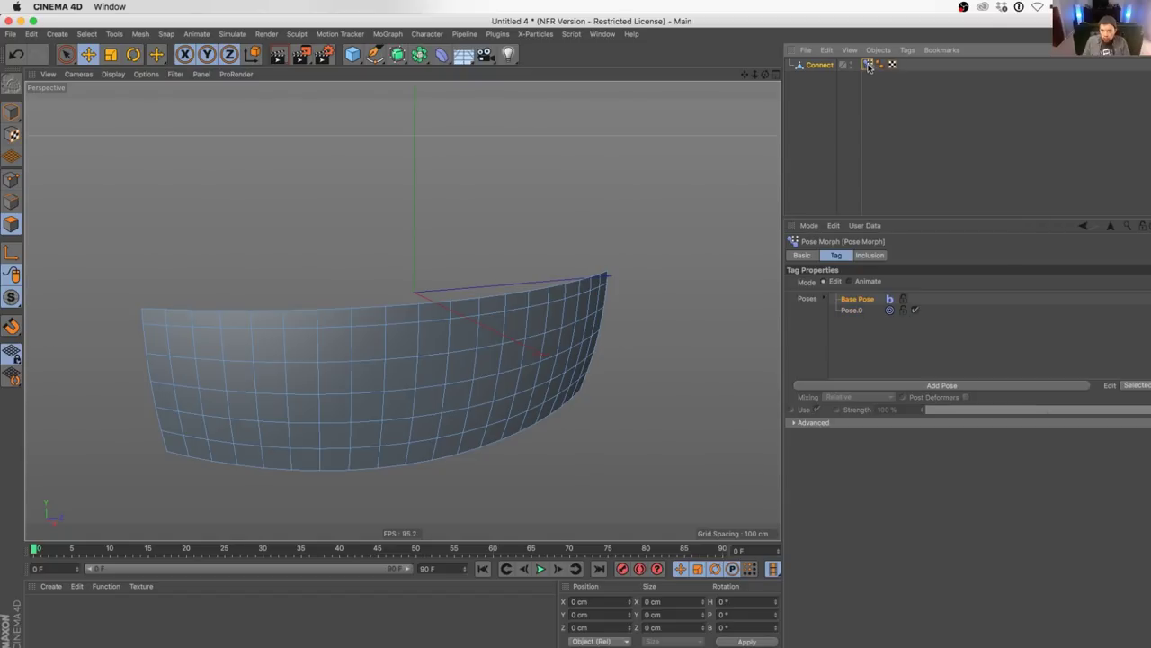
pyautogui.rightClick(819, 72)
pyautogui.moveTo(857, 91)
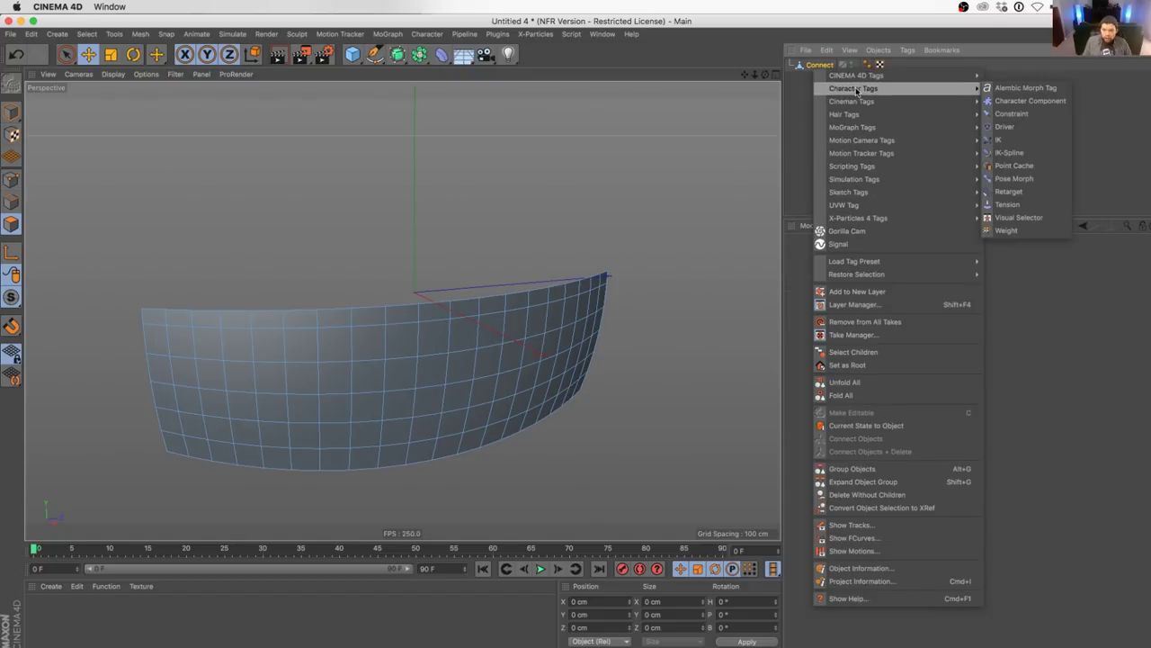
pyautogui.click(1014, 178)
pyautogui.click(836, 382)
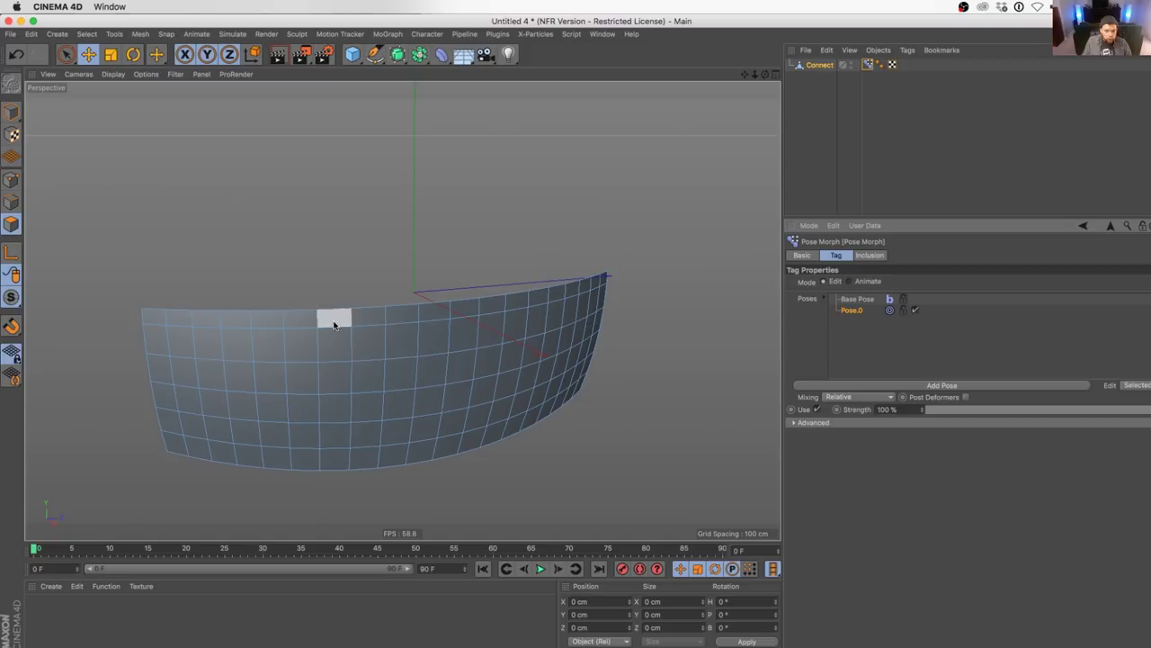
# - In Pose.0, select the center polygon on the split edge with Live Selection and move it slightly downward
pyautogui.press('9')
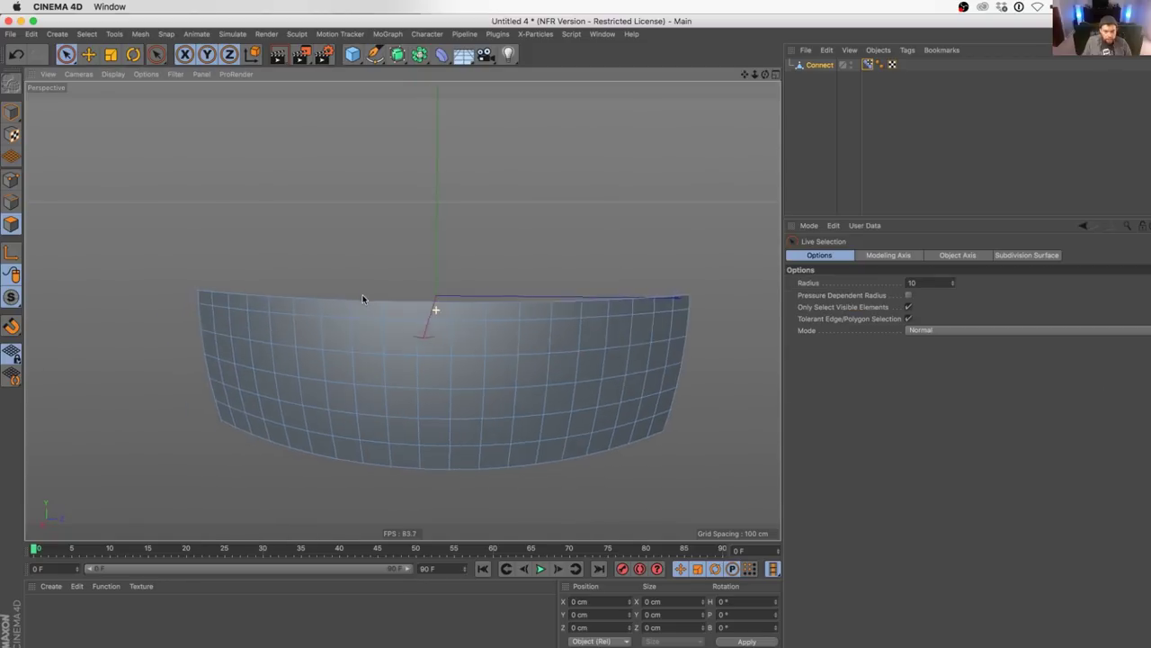
pyautogui.click(432, 311)
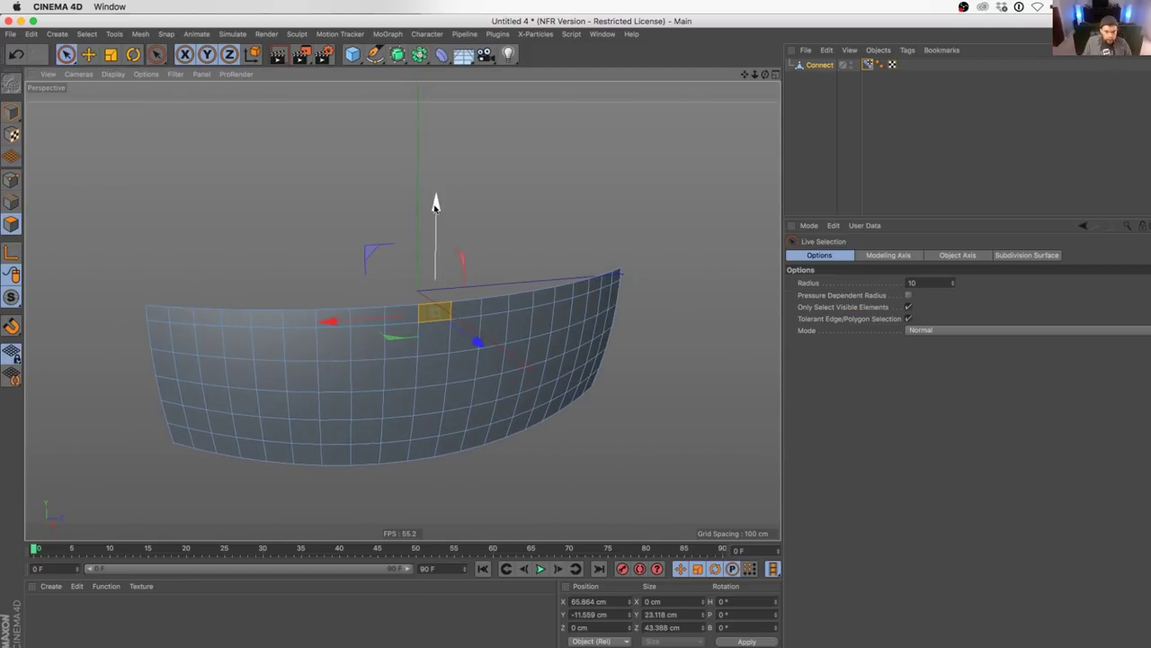
pyautogui.moveTo(434, 204); pyautogui.dragTo(436, 229)
# - Grow the selection around the center polygon to two rows and lower it a little further along Y
pyautogui.press('u')
pyautogui.press('g')
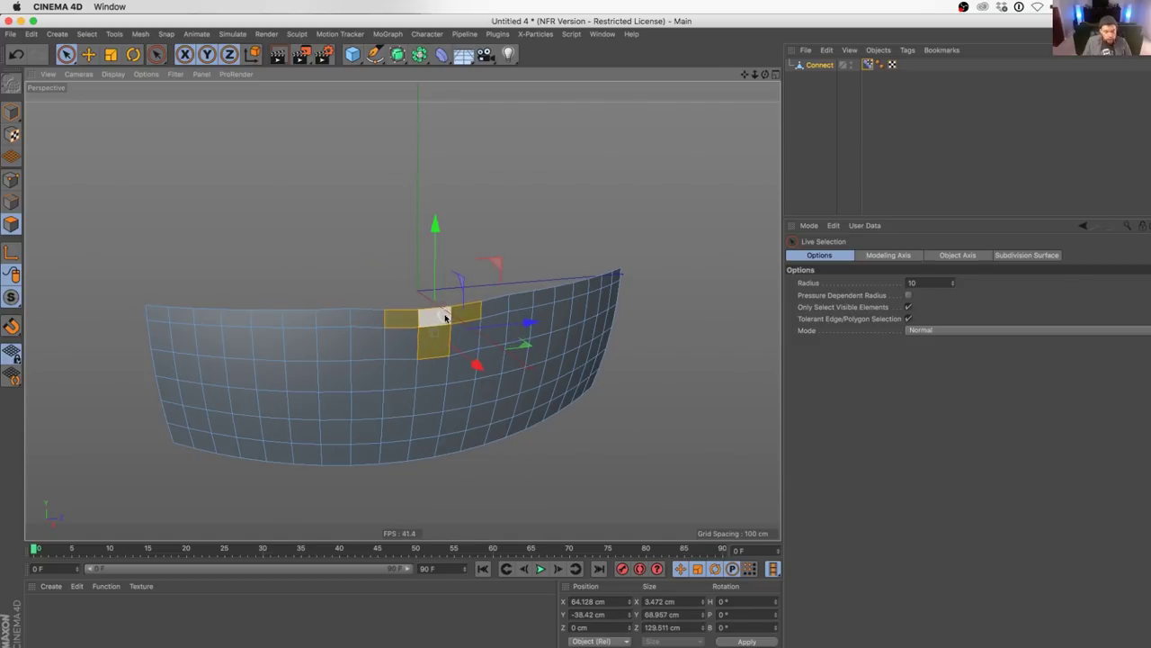
pyautogui.press('u')
pyautogui.press('g')
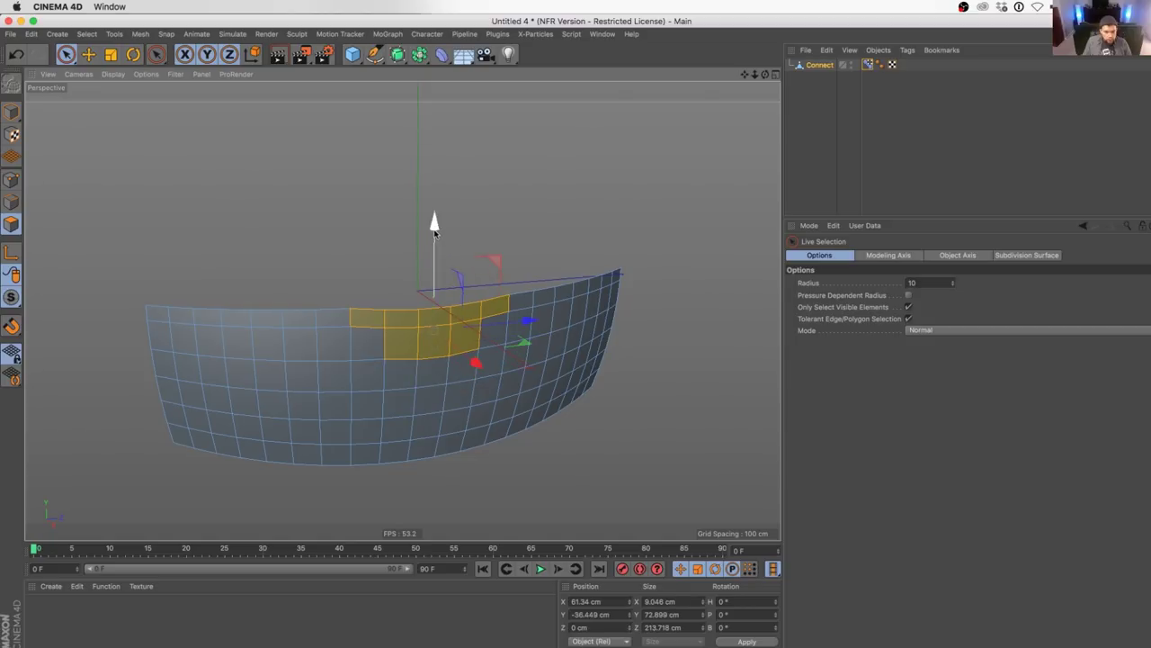
pyautogui.moveTo(433, 225); pyautogui.dragTo(434, 245)
# - Grow the selection to three rows, deselect the polygons below them, and move the selected area downward
pyautogui.press('u')
pyautogui.press('g')
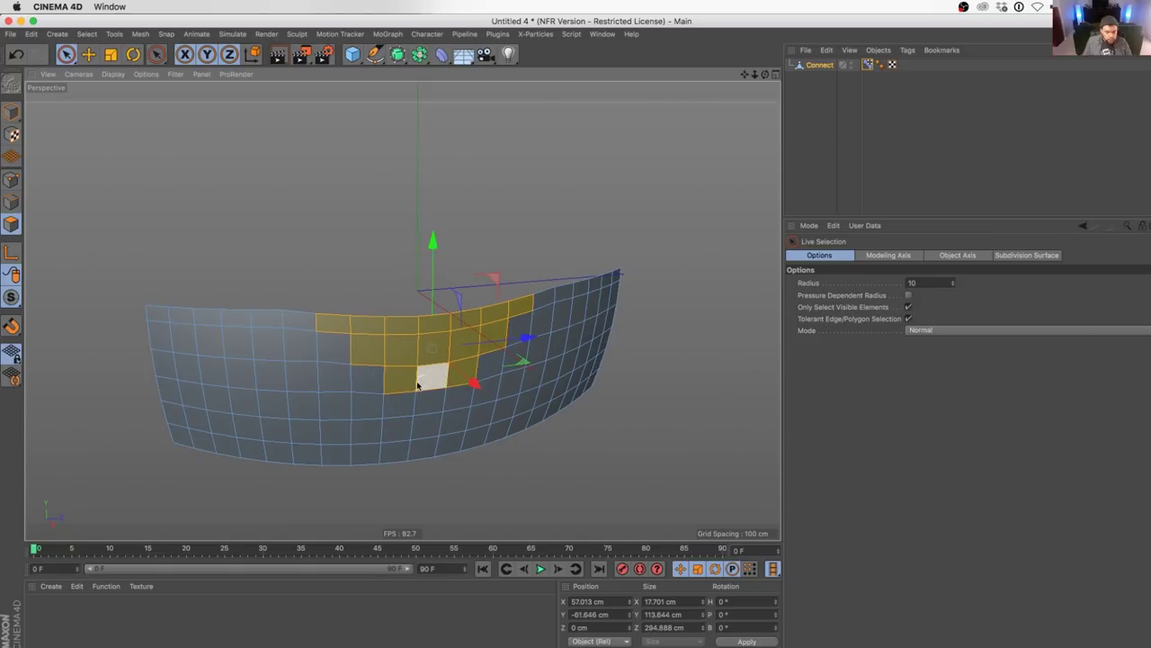
pyautogui.press('u')
pyautogui.press('g')
pyautogui.keyDown('ctrl'); pyautogui.moveTo(399, 405); pyautogui.dragTo(471, 397); pyautogui.keyUp('ctrl')
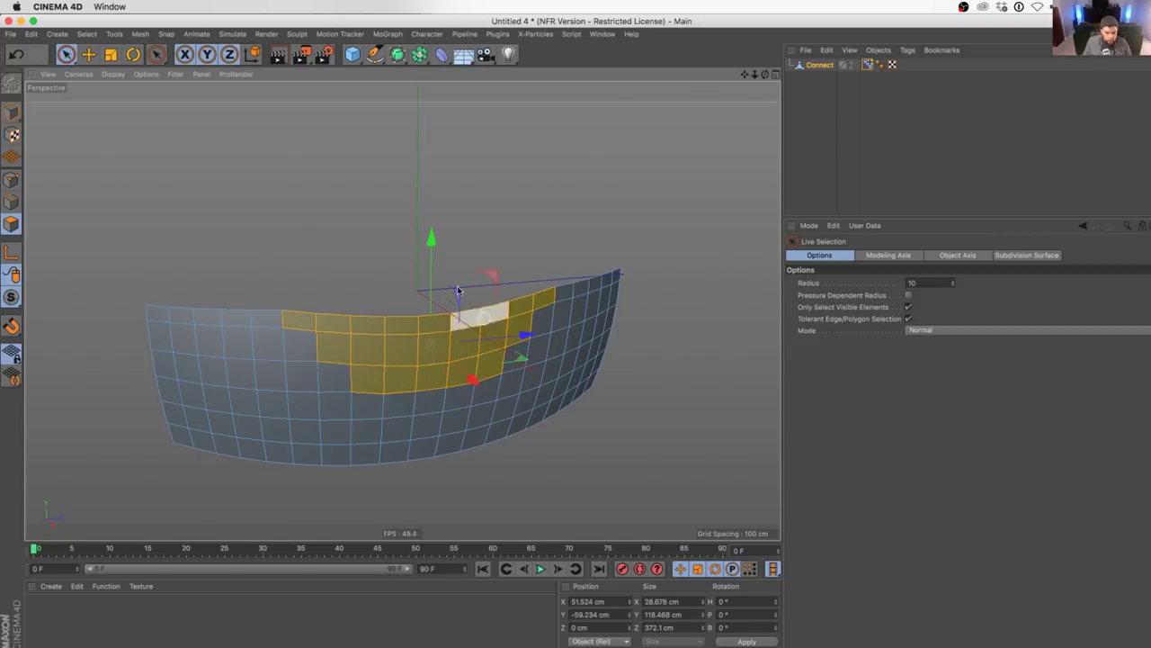
pyautogui.moveTo(431, 245); pyautogui.dragTo(427, 264)
# - Grow the selection by two more polygons per side along the split edge, and check the curved opening from several angles
pyautogui.press('u')
pyautogui.press('g')
pyautogui.press('u')
pyautogui.press('g')
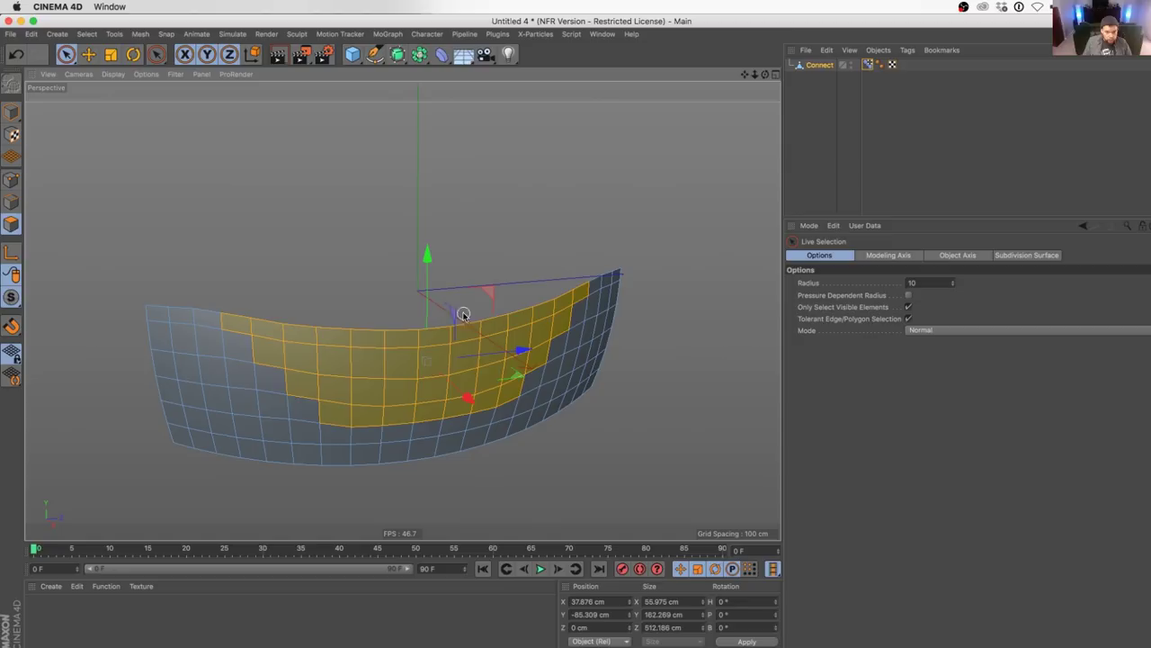
pyautogui.keyDown('alt'); pyautogui.moveTo(475, 321); pyautogui.dragTo(474, 293); pyautogui.keyUp('alt')
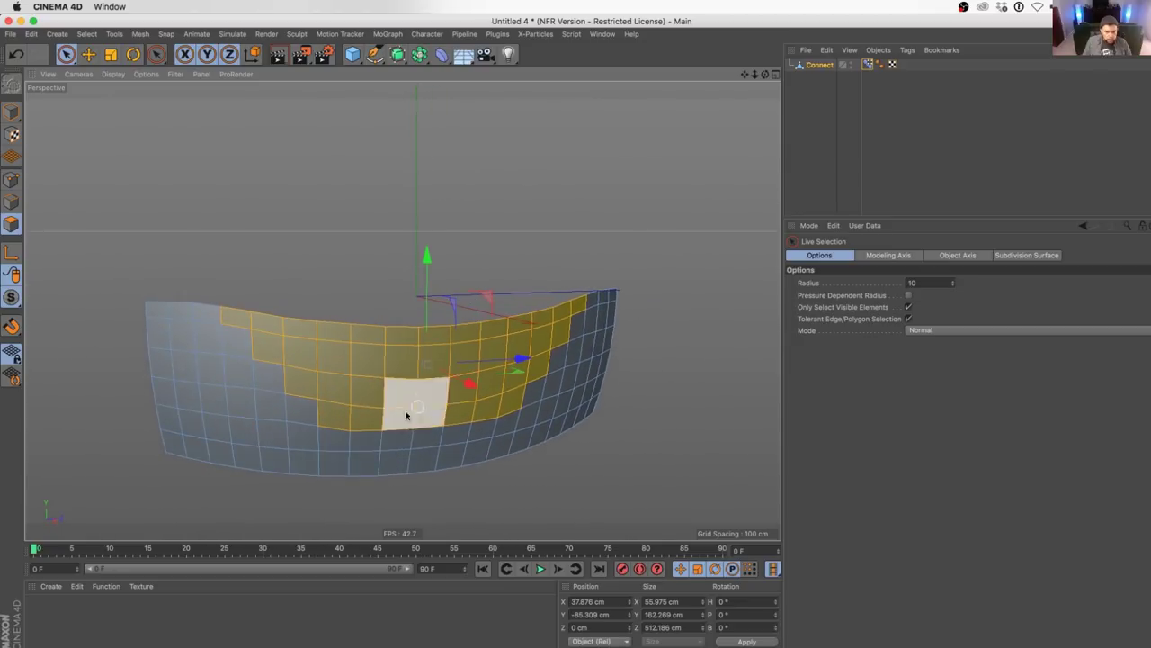
pyautogui.moveTo(415, 397)
pyautogui.keyDown('alt'); pyautogui.mouseDown()
pyautogui.moveTo(530, 402)
pyautogui.moveTo(406, 384)
pyautogui.mouseUp(); pyautogui.keyUp('alt')
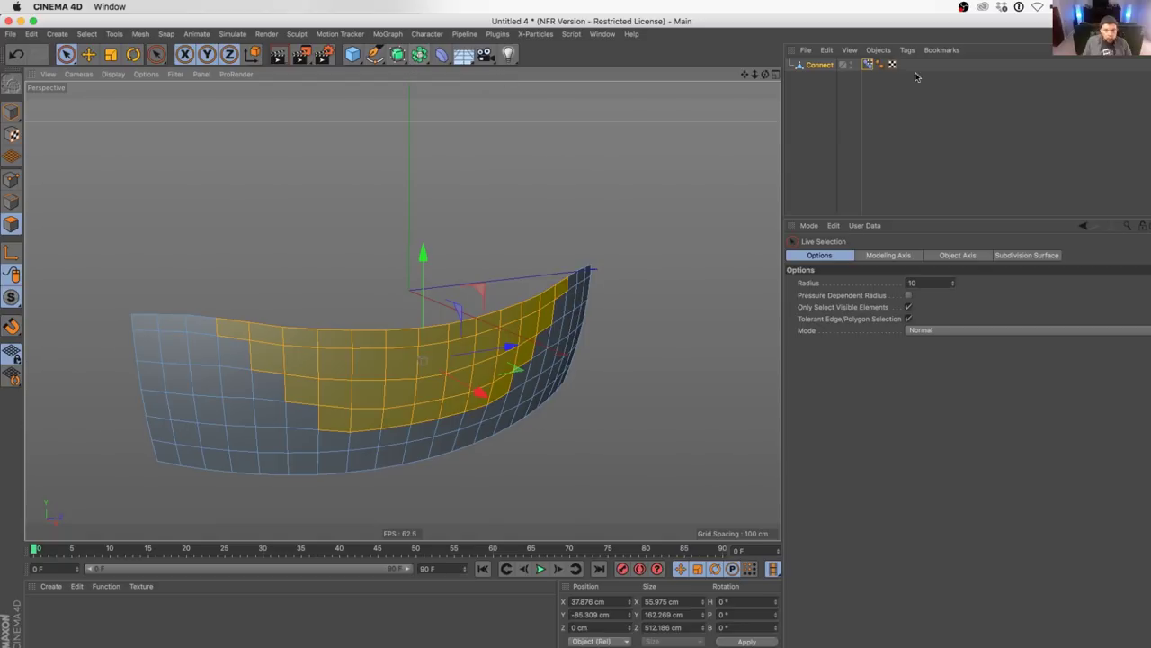
# - Switch to model mode, set the Pose Morph tag to Animate, and test the Pose.0 strength, ending at 100%
pyautogui.click(11, 111)
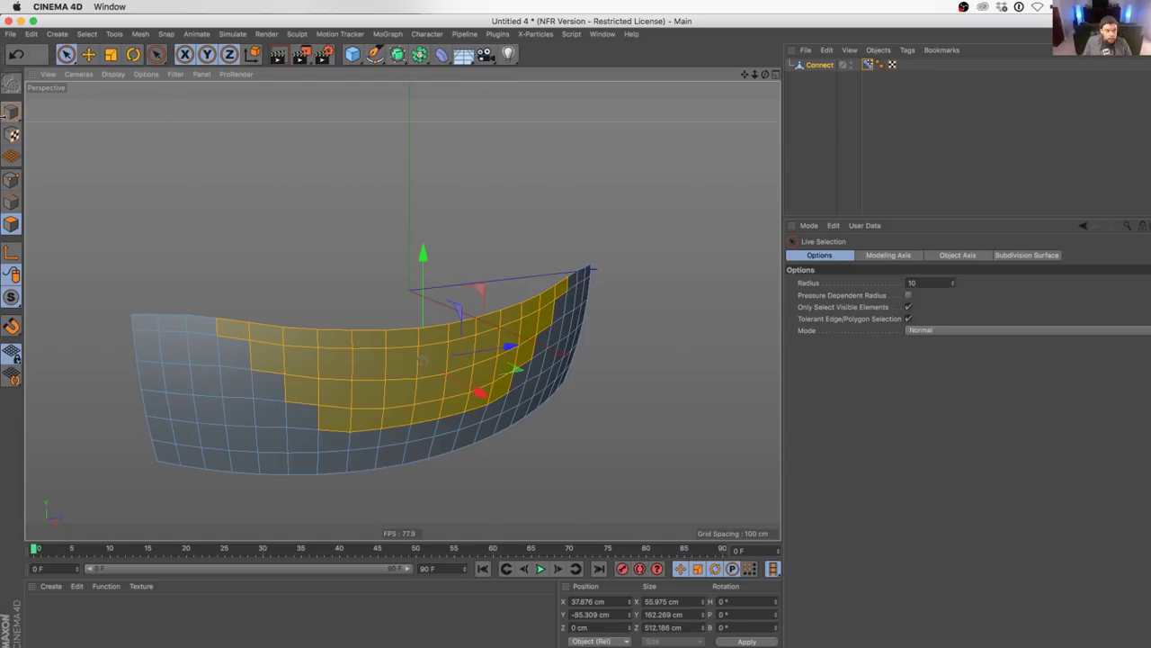
pyautogui.click(867, 64)
pyautogui.click(863, 281)
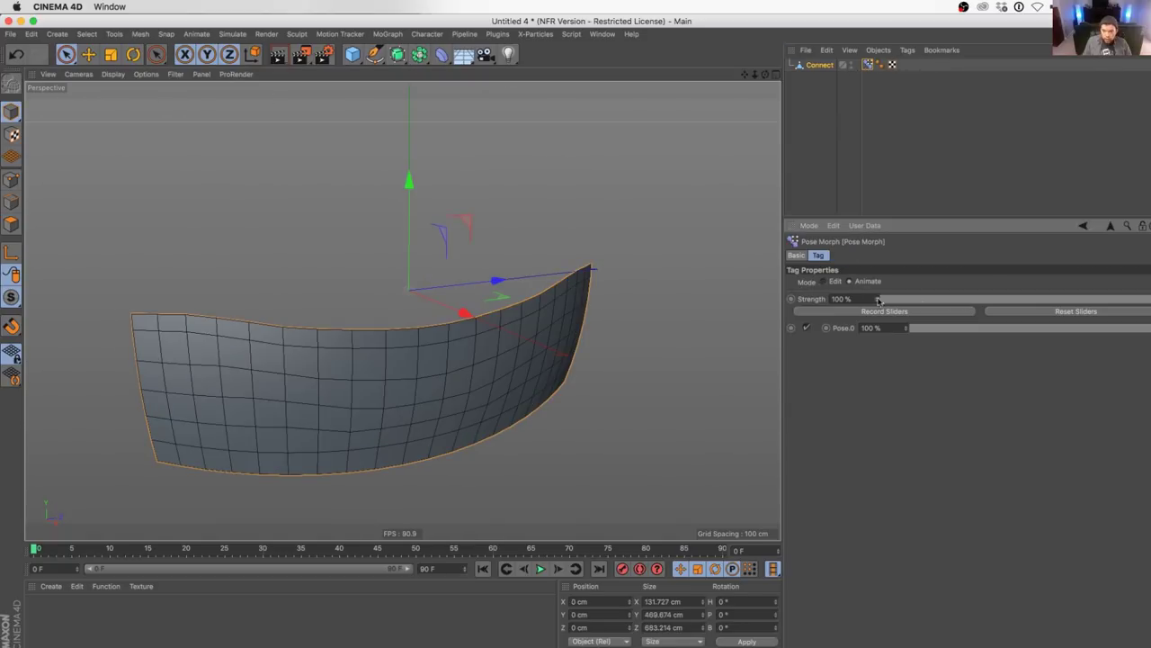
pyautogui.moveTo(1084, 330); pyautogui.dragTo(1147, 329)
# - Place the Connect mesh under a new Symmetry object and set its mirror plane to XZ
pyautogui.click(423, 55)
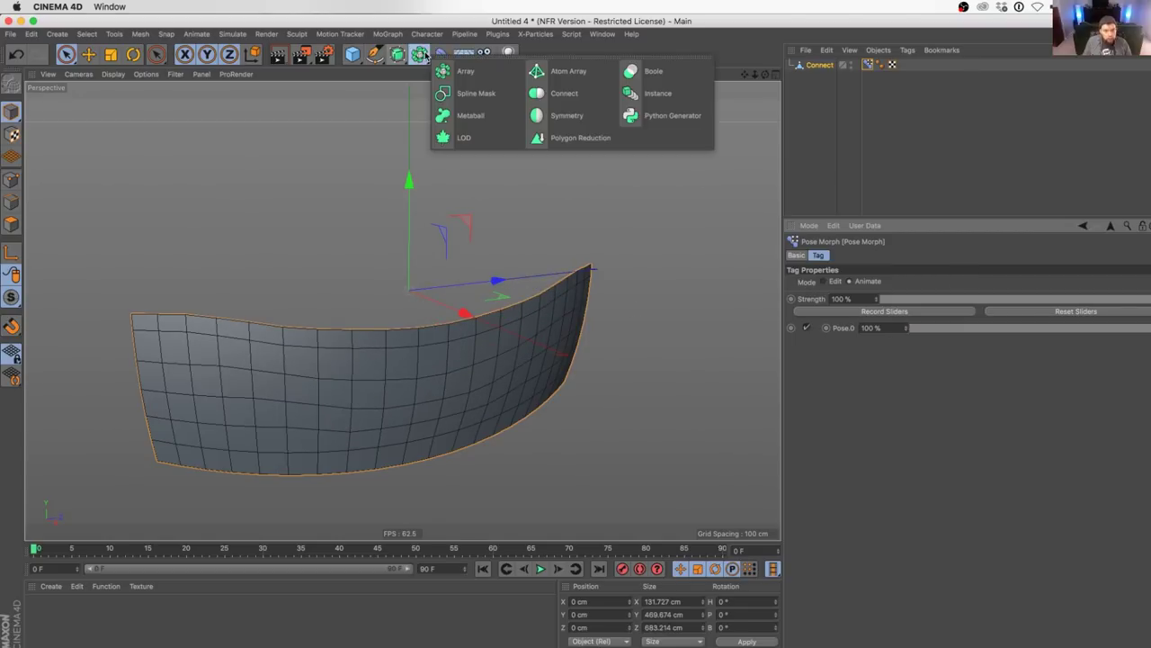
pyautogui.click(569, 115)
pyautogui.moveTo(818, 81); pyautogui.dragTo(826, 68)
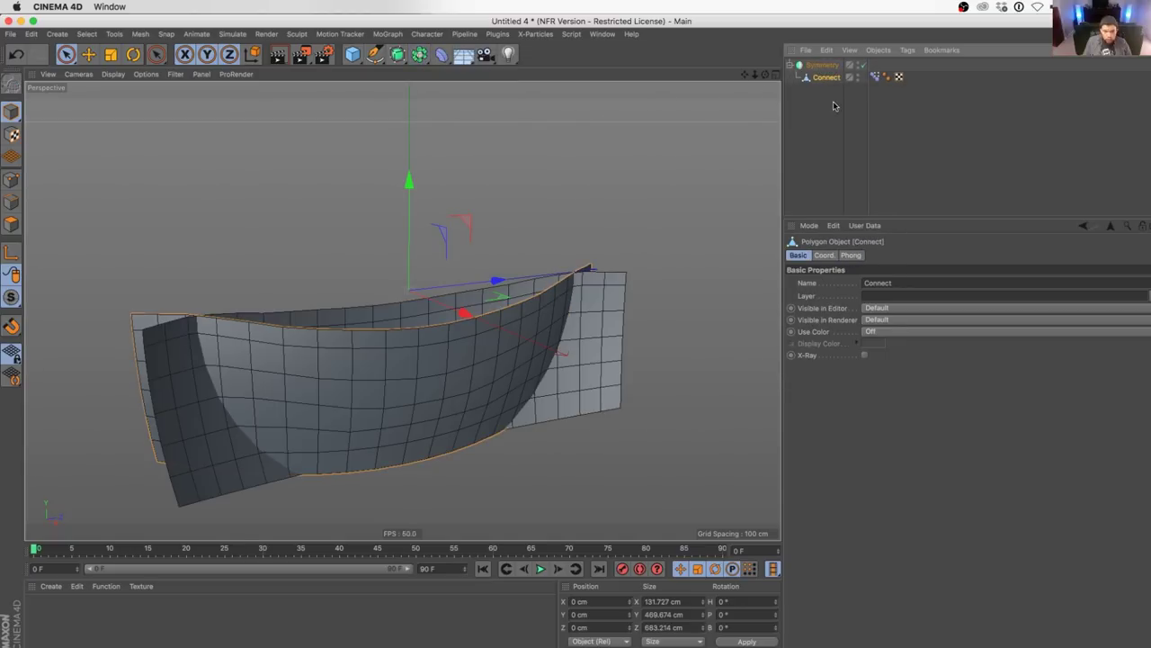
pyautogui.click(820, 67)
pyautogui.scroll(1, 864, 286)
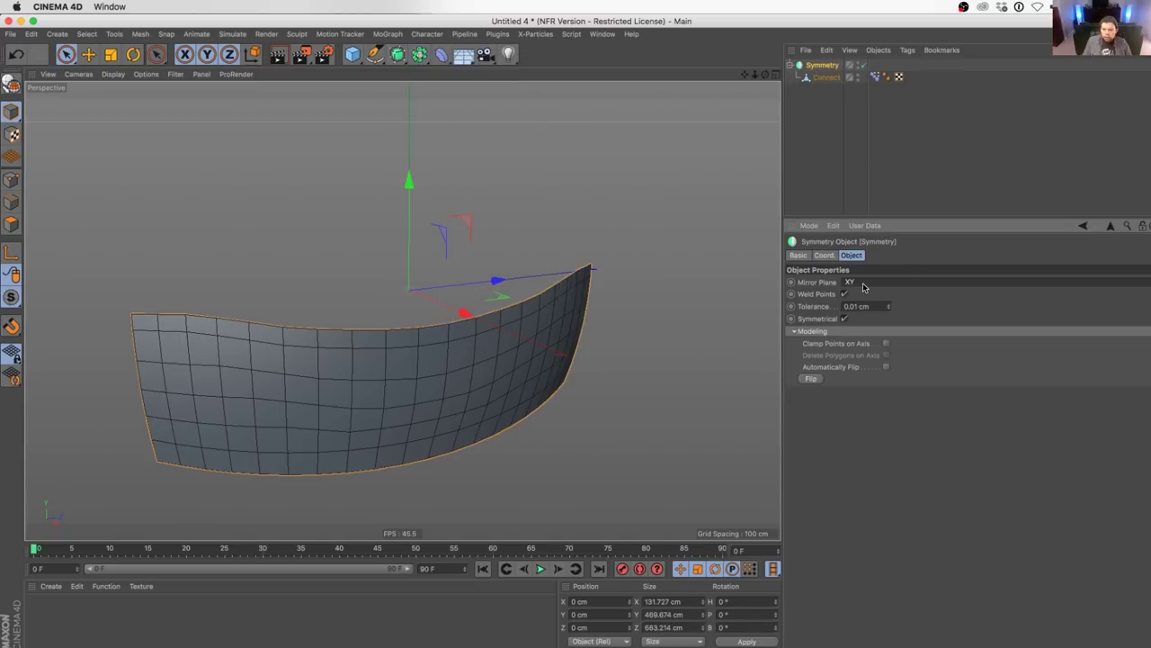
pyautogui.scroll(-2, 865, 284)
# - Add a Connect generator as the parent of the Symmetry object
pyautogui.click(834, 68)
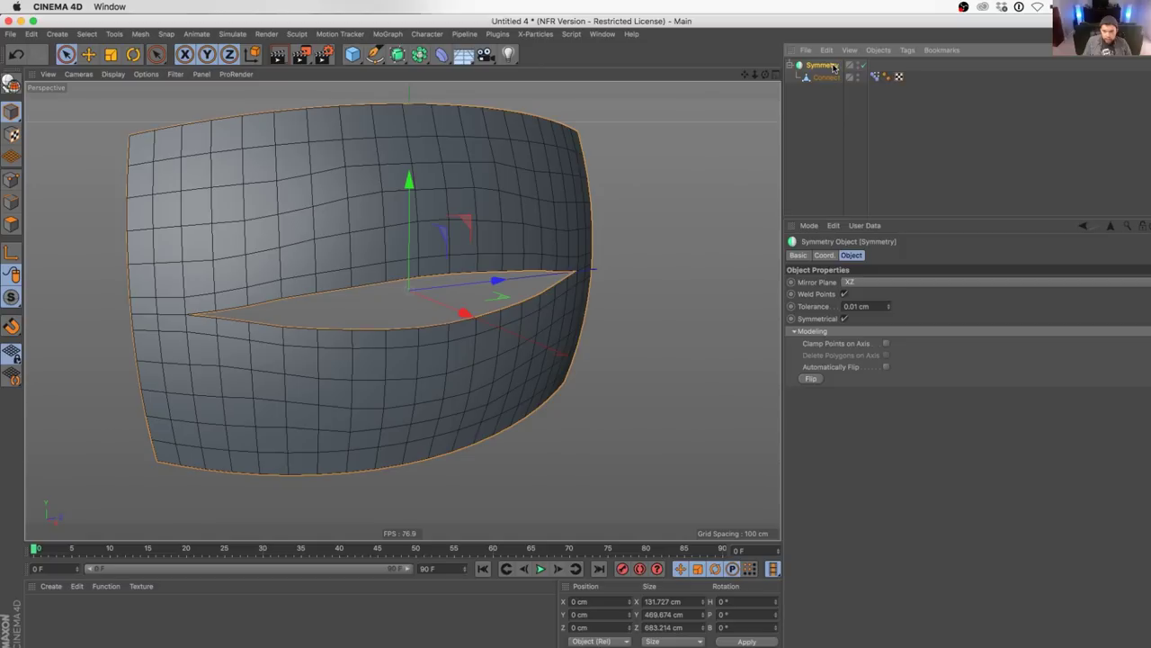
pyautogui.keyDown('alt'); pyautogui.moveTo(419, 55); pyautogui.dragTo(560, 93); pyautogui.keyUp('alt')
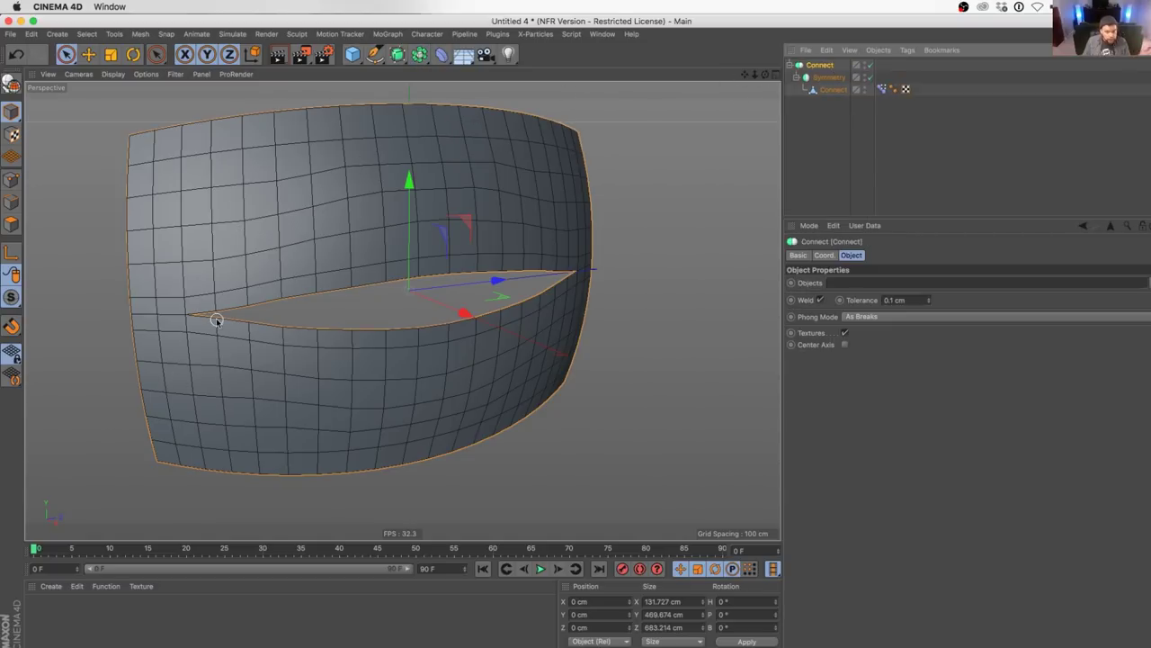
# - Test the opening with the Pose Morph tag's Pose.0 strength and raise it to 225%
pyautogui.click(881, 88)
pyautogui.moveTo(1047, 330); pyautogui.dragTo(1142, 329)
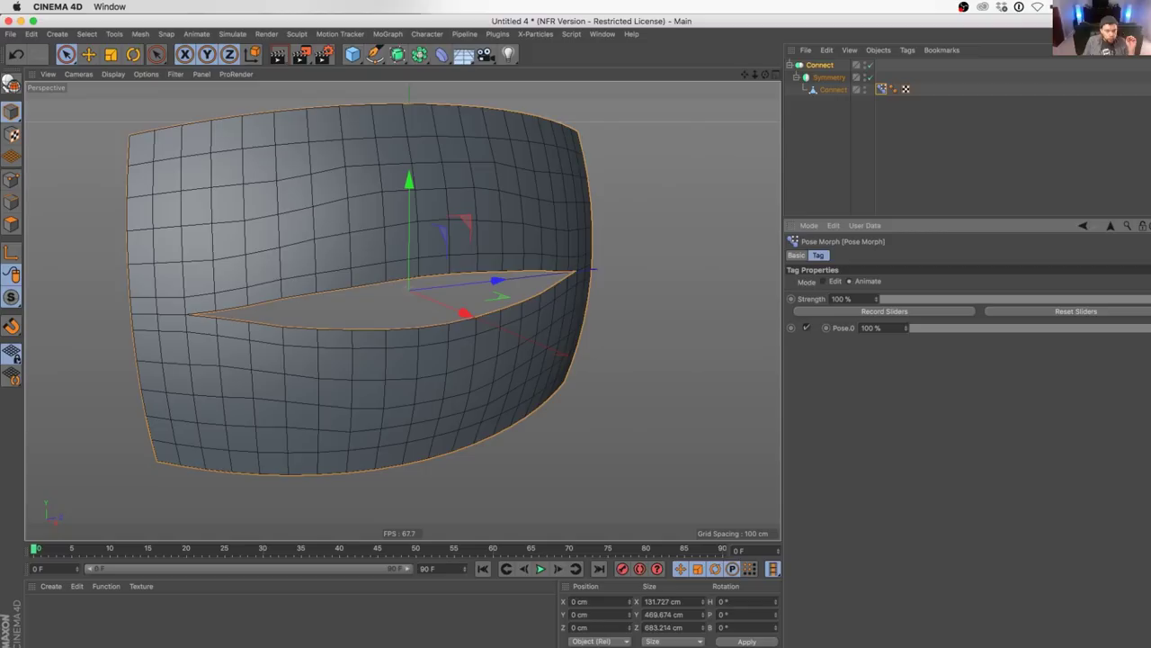
pyautogui.moveTo(906, 329); pyautogui.dragTo(906, 279)
pyautogui.moveTo(960, 329); pyautogui.dragTo(987, 329)
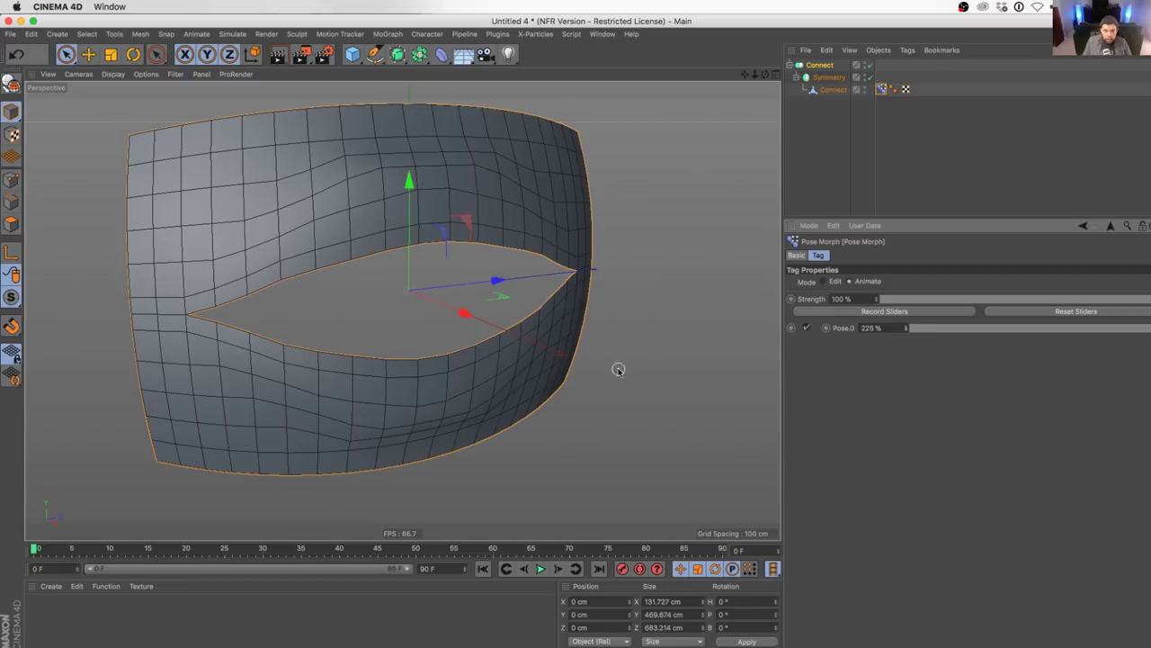
# - Add a Morph deformer as a child of the inner Connect mesh and link its Pose Morph tag
pyautogui.keyDown('alt'); pyautogui.moveTo(618, 369); pyautogui.dragTo(426, 437); pyautogui.keyUp('alt')
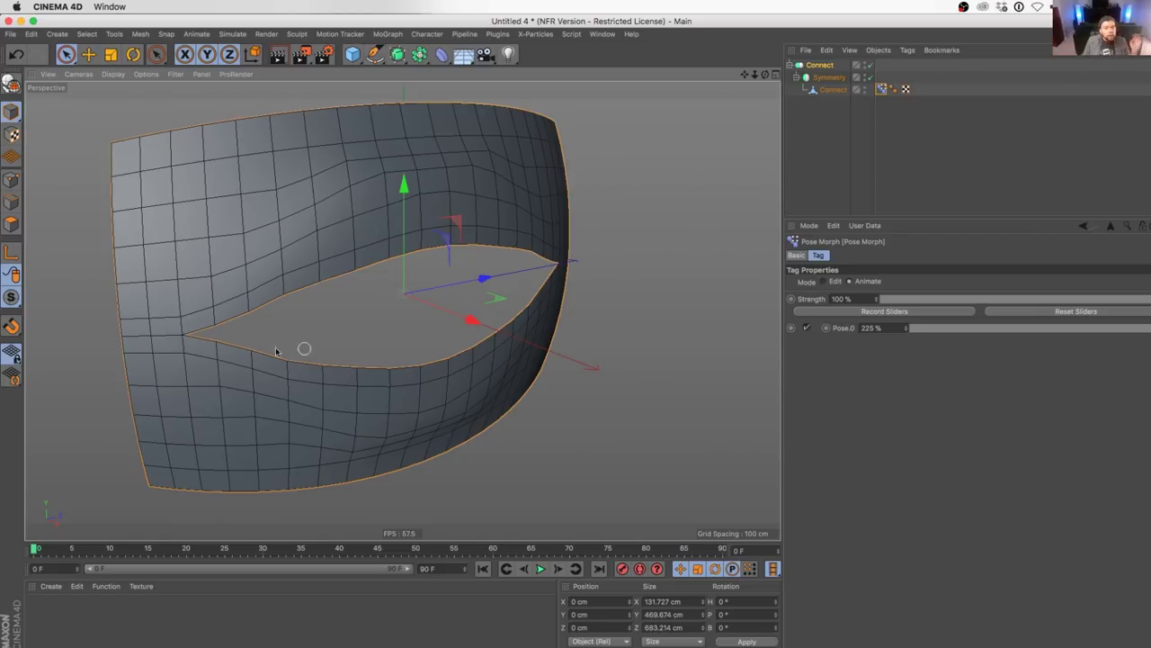
pyautogui.click(441, 54)
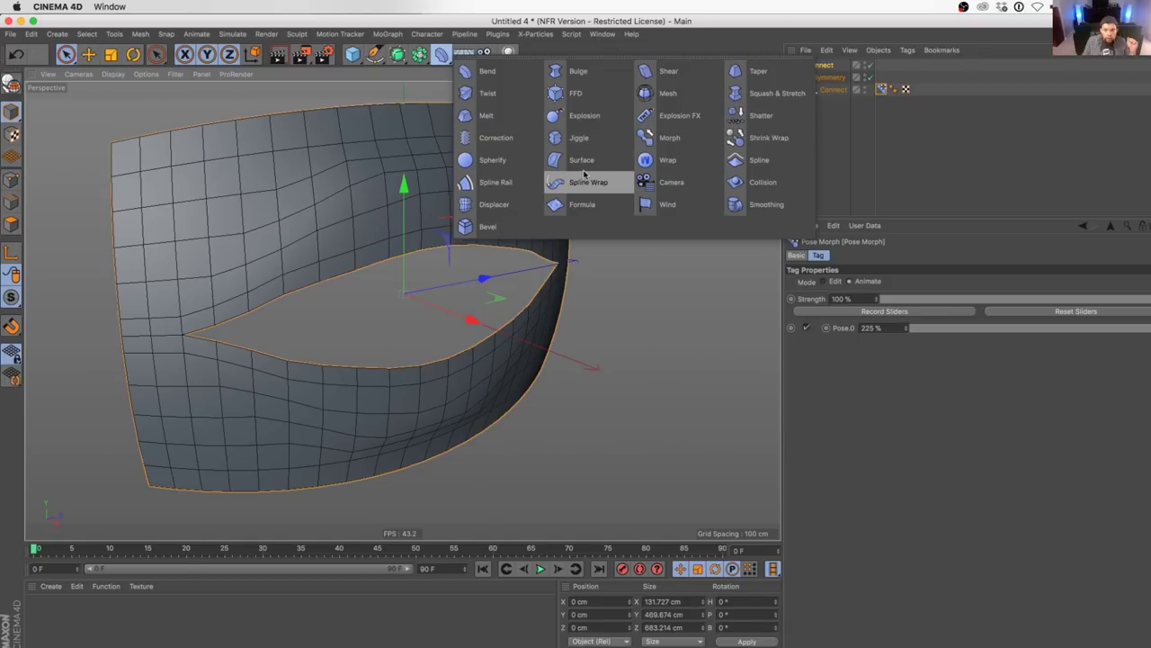
pyautogui.click(684, 141)
pyautogui.moveTo(814, 66); pyautogui.dragTo(882, 296)
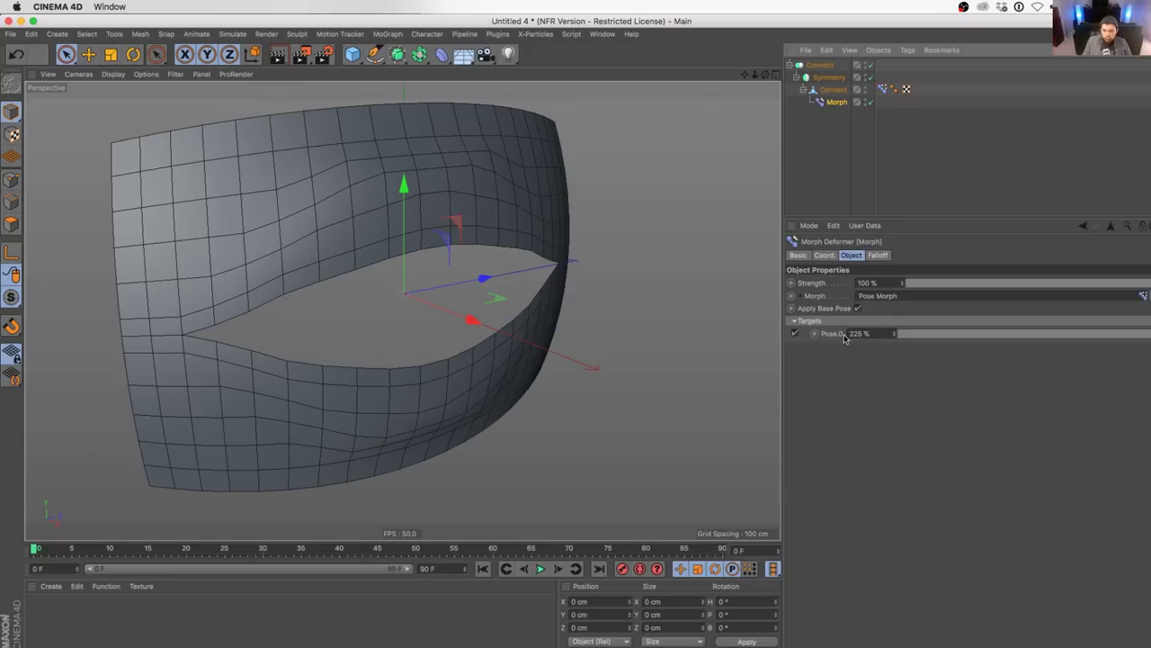
# - Try the Sphere falloff shape on the Morph deformer, then set it to Linear with 100% falloff
pyautogui.click(880, 255)
pyautogui.click(855, 282)
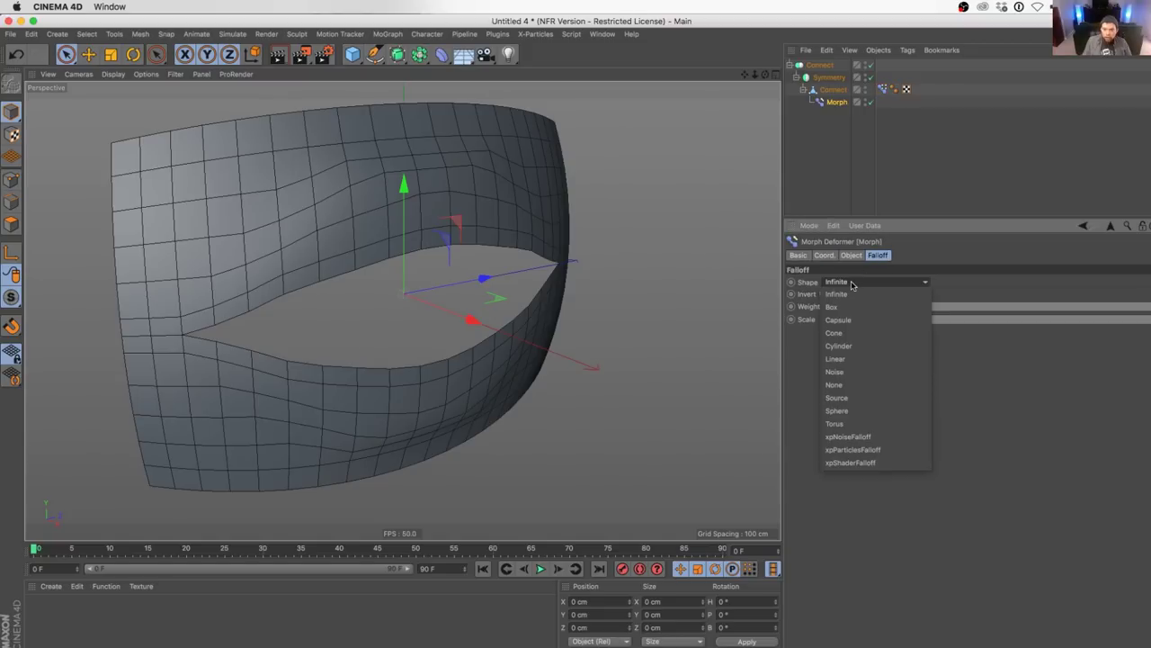
pyautogui.click(846, 410)
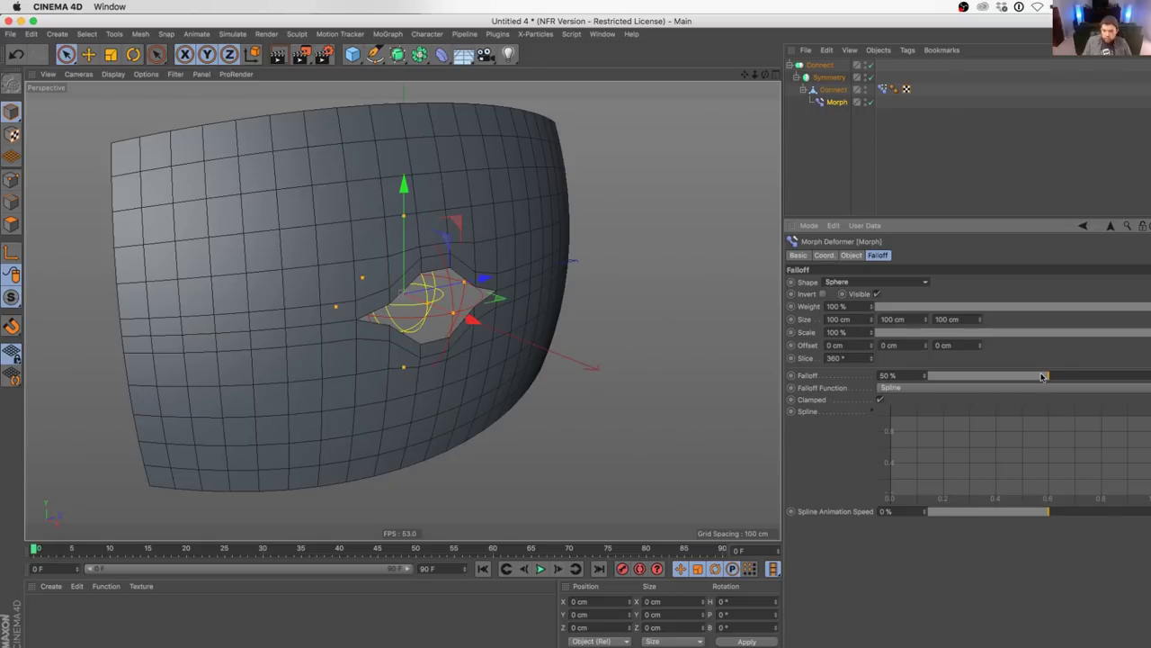
pyautogui.click(848, 281)
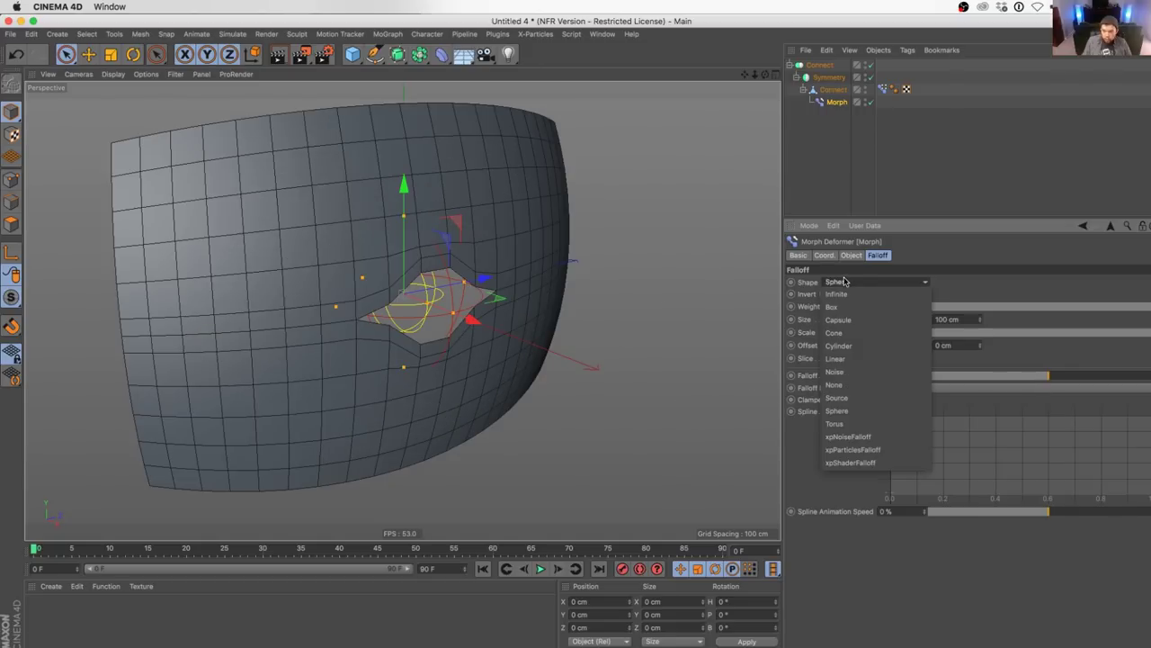
pyautogui.click(854, 360)
pyautogui.moveTo(1012, 375); pyautogui.dragTo(1150, 375)
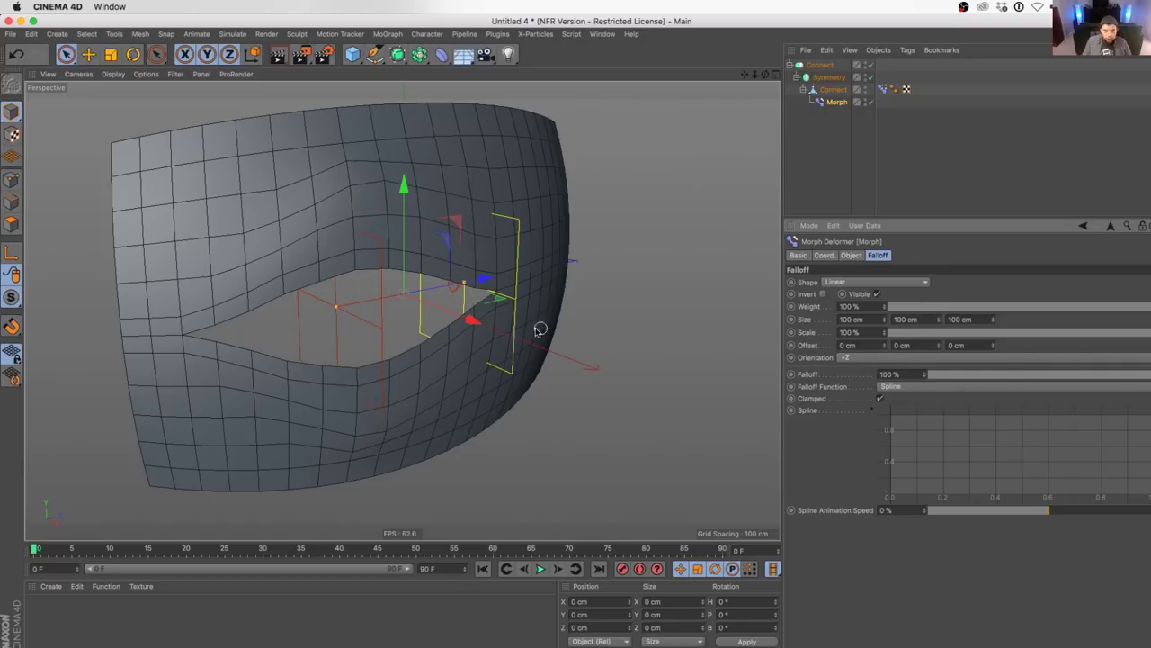
# - Widen the linear falloff to about 225 cm along Z, reposition the deformer, and raise its Pose.0 target to 265%
pyautogui.moveTo(482, 279); pyautogui.dragTo(423, 292)
pyautogui.moveTo(443, 331); pyautogui.dragTo(530, 315)
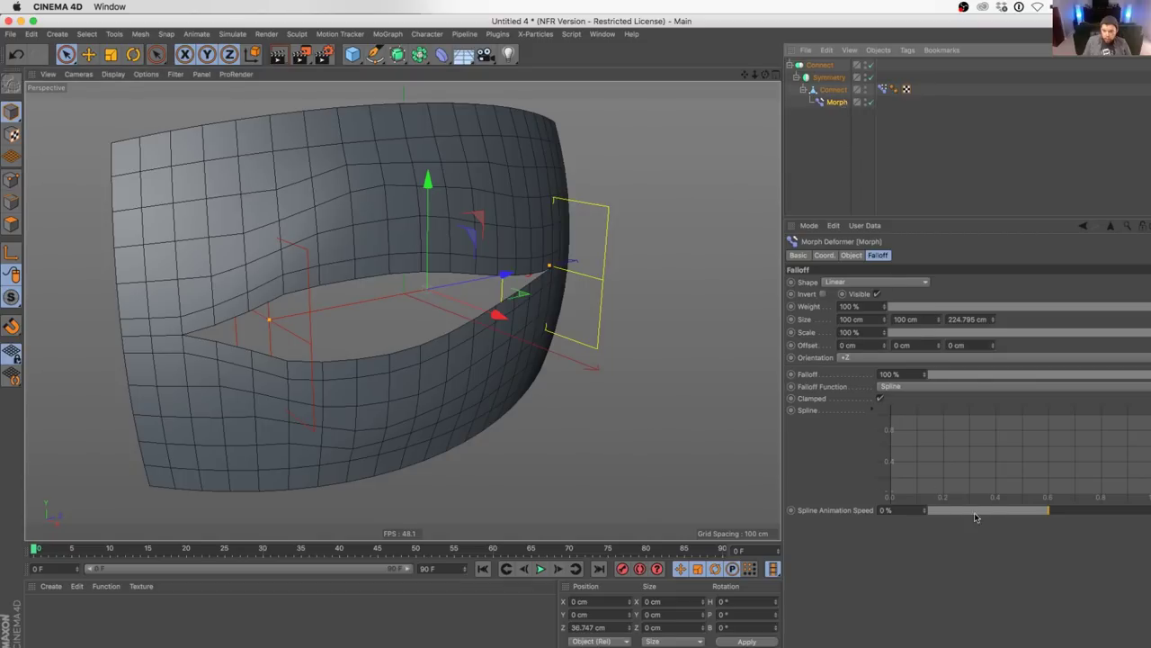
pyautogui.click(851, 256)
pyautogui.moveTo(896, 337); pyautogui.dragTo(866, 230)
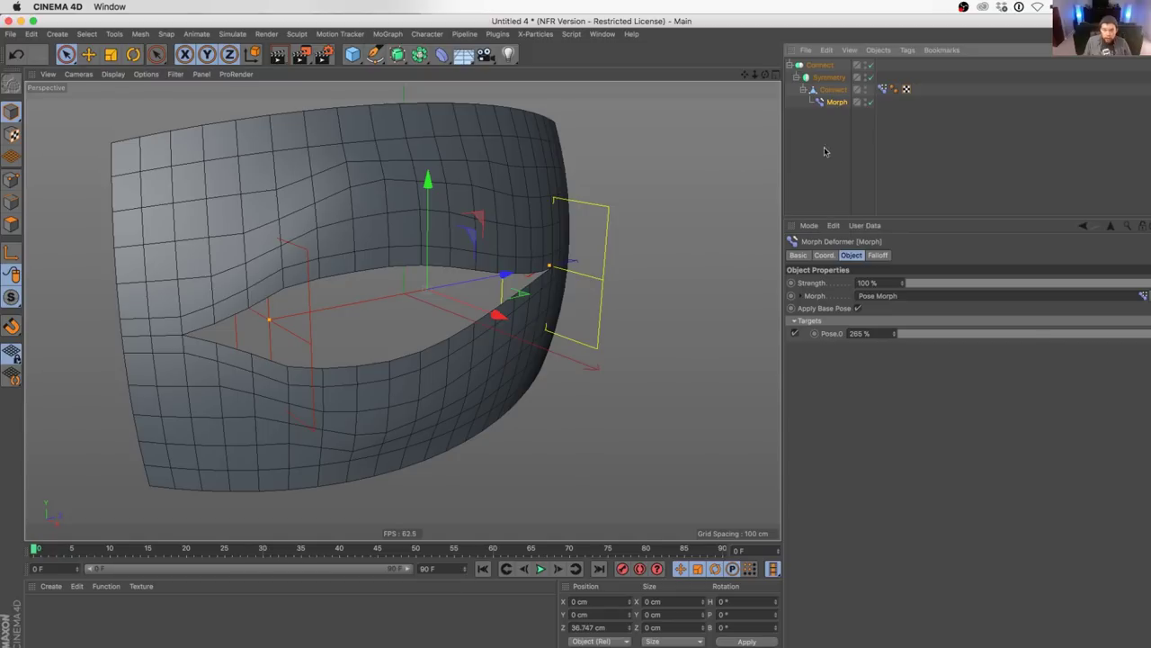
# - Keyframe the Morph deformer's Z position at about -513 cm on frame 0 and about 528 cm on frame 90
pyautogui.moveTo(524, 269); pyautogui.dragTo(57, 347)
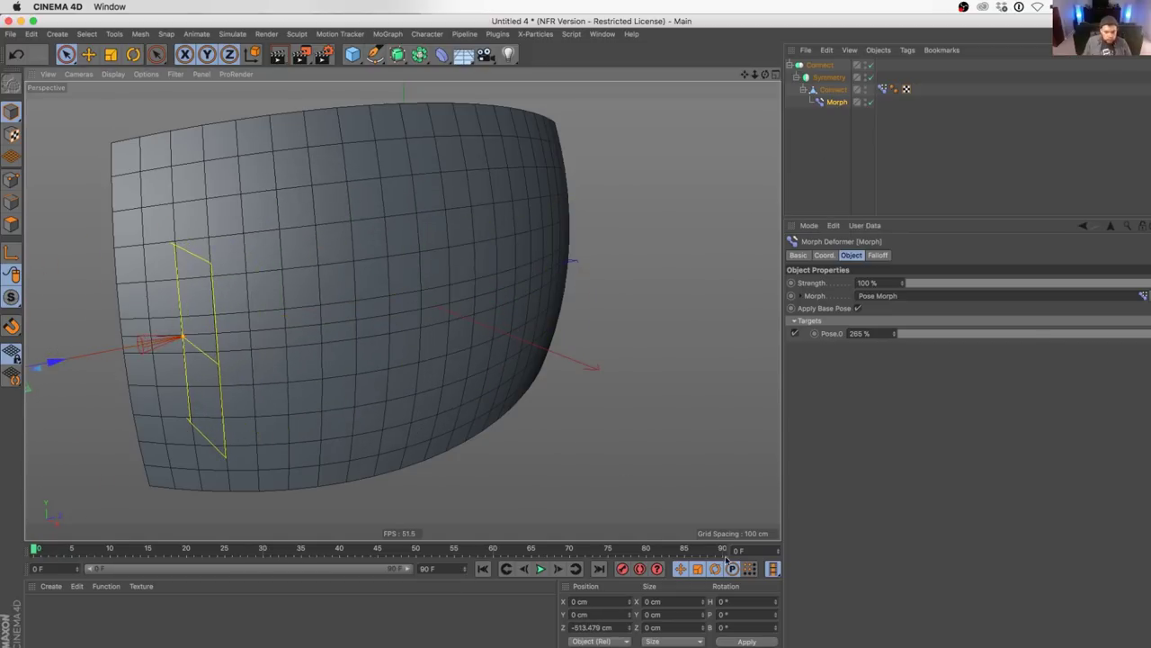
pyautogui.click(824, 256)
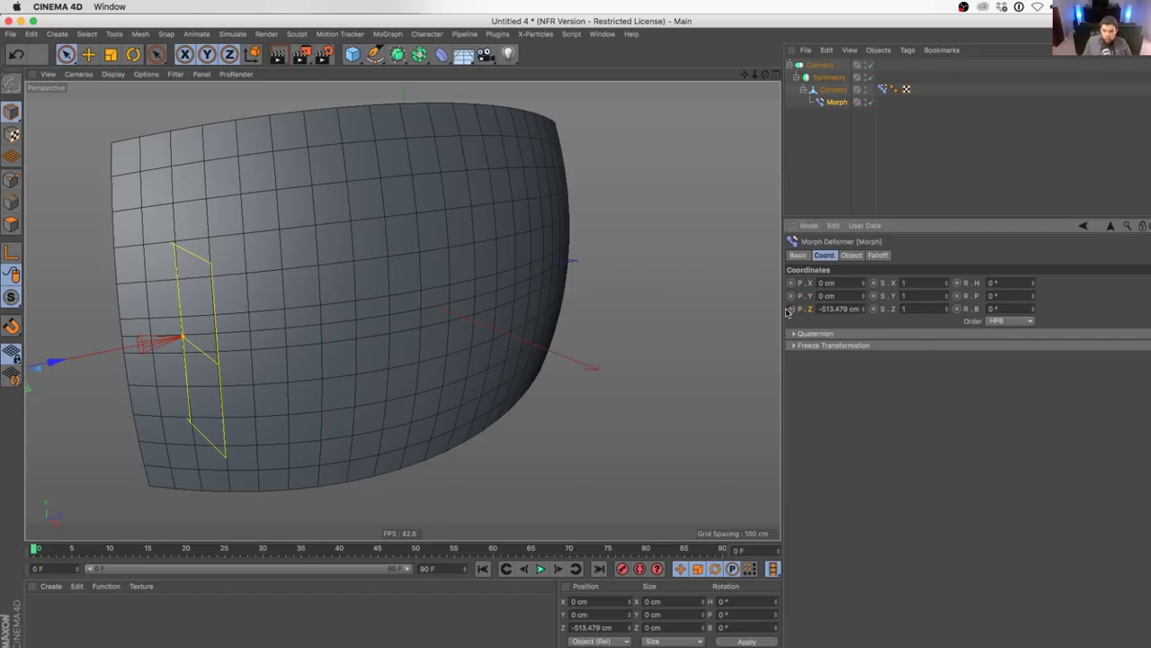
pyautogui.click(599, 568)
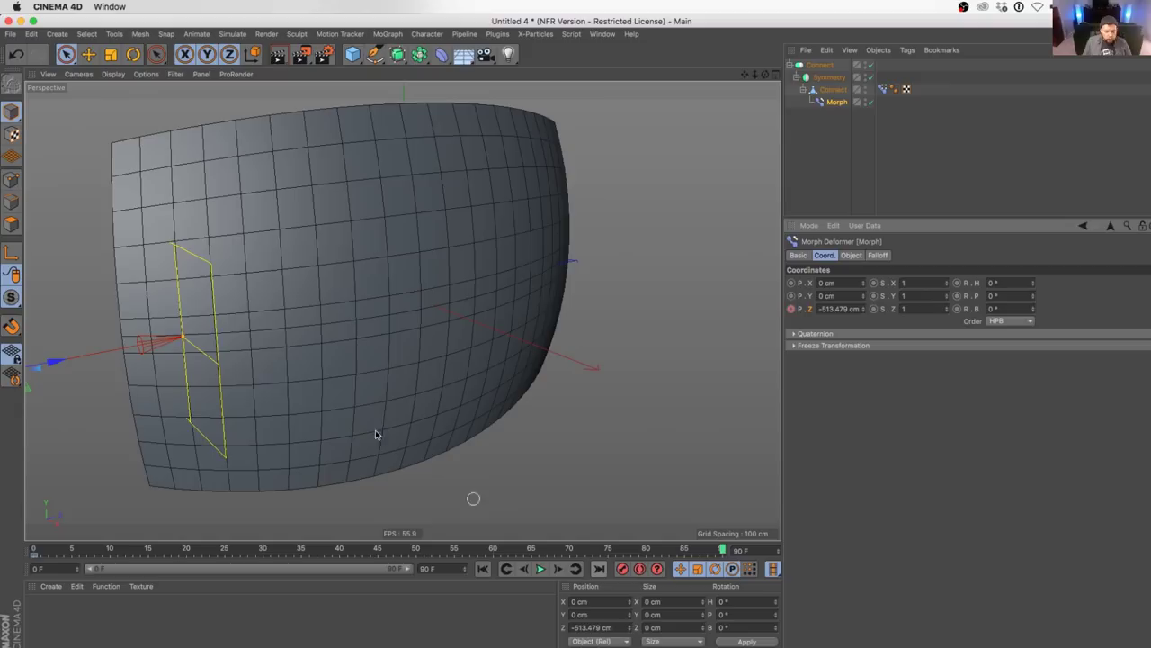
pyautogui.moveTo(49, 367); pyautogui.dragTo(727, 231)
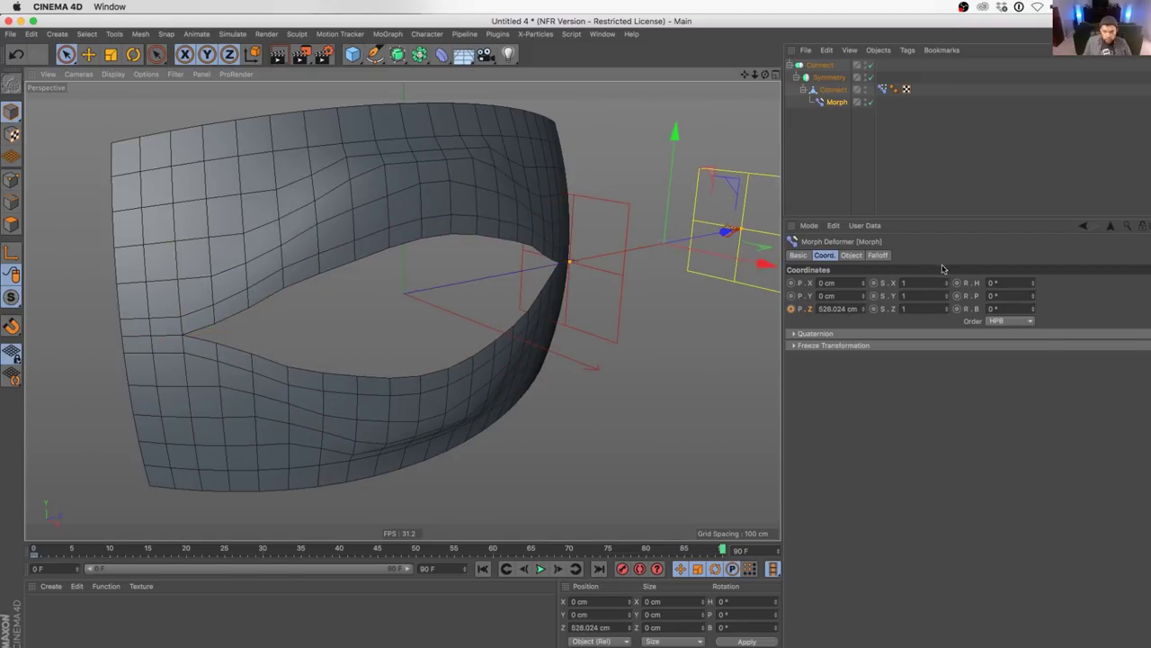
pyautogui.click(791, 309)
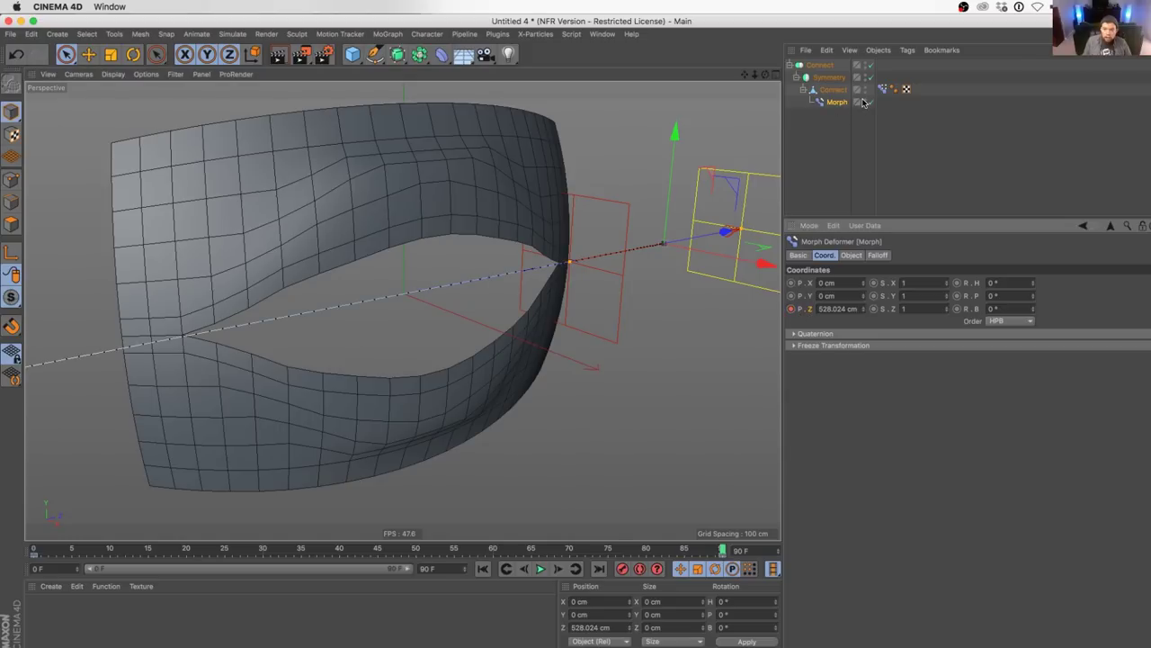
# - Hide the Morph deformer in the viewport, deselect it, and switch the display to Gouraud shading without lines
pyautogui.click(842, 120)
pyautogui.press('n')
pyautogui.press('a')
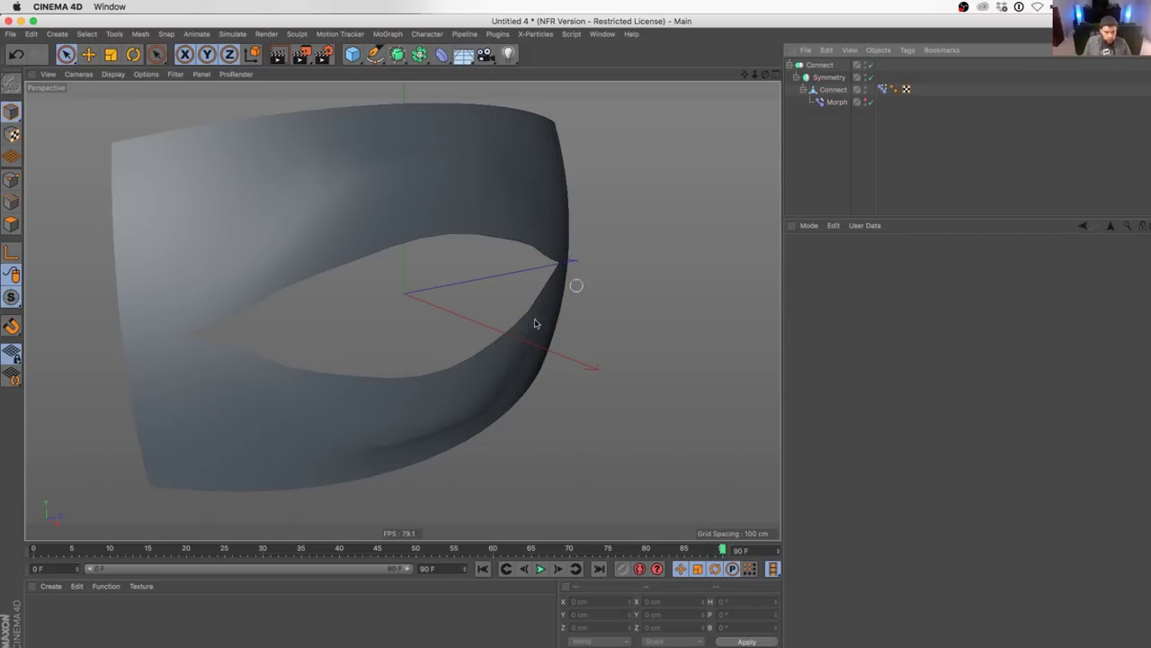
# - Play the animation from frame 0 to check how the split opens, and return to the first frame
pyautogui.click(482, 568)
pyautogui.click(540, 568)
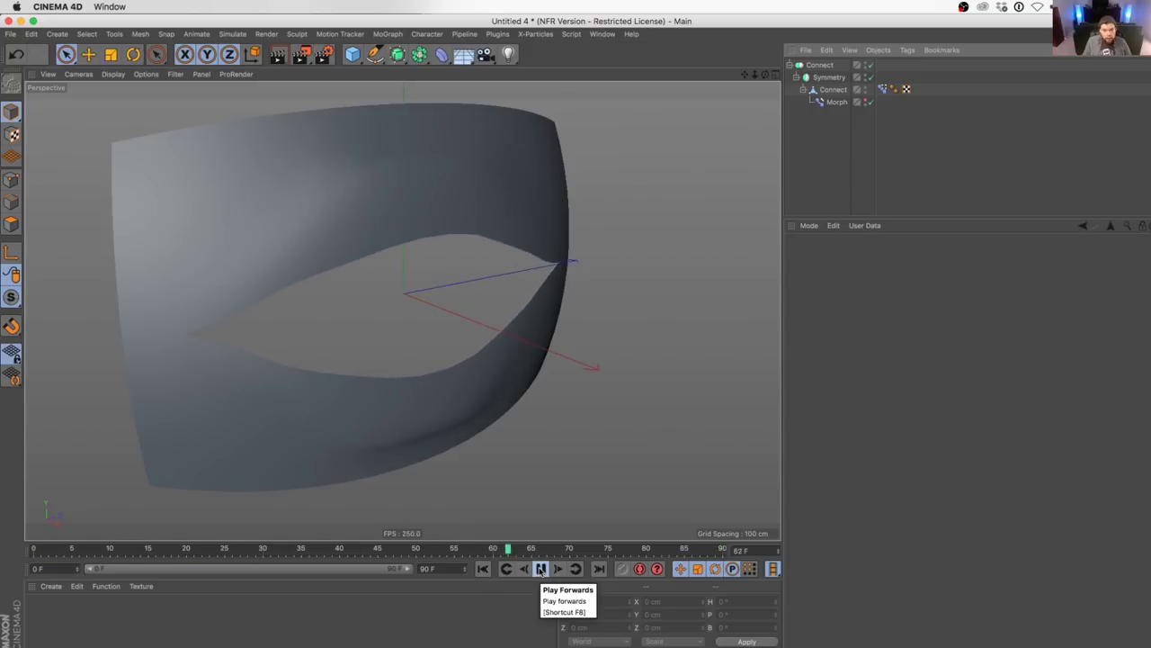
pyautogui.click(539, 568)
pyautogui.click(482, 569)
# - Save the scene as [5]SmellsBad.c4d in the Scene Files folder
pyautogui.keyDown('alt'); pyautogui.moveTo(411, 287); pyautogui.dragTo(437, 369, button='middle'); pyautogui.keyUp('alt')
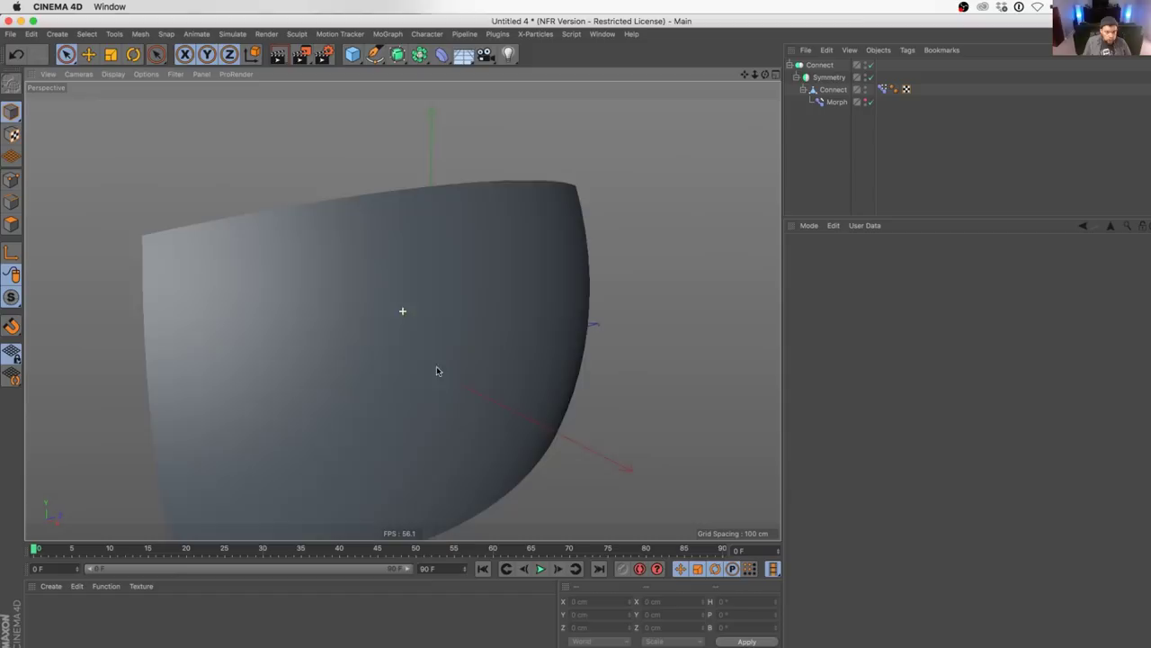
pyautogui.keyDown('alt'); pyautogui.moveTo(420, 378); pyautogui.dragTo(516, 365); pyautogui.keyUp('alt')
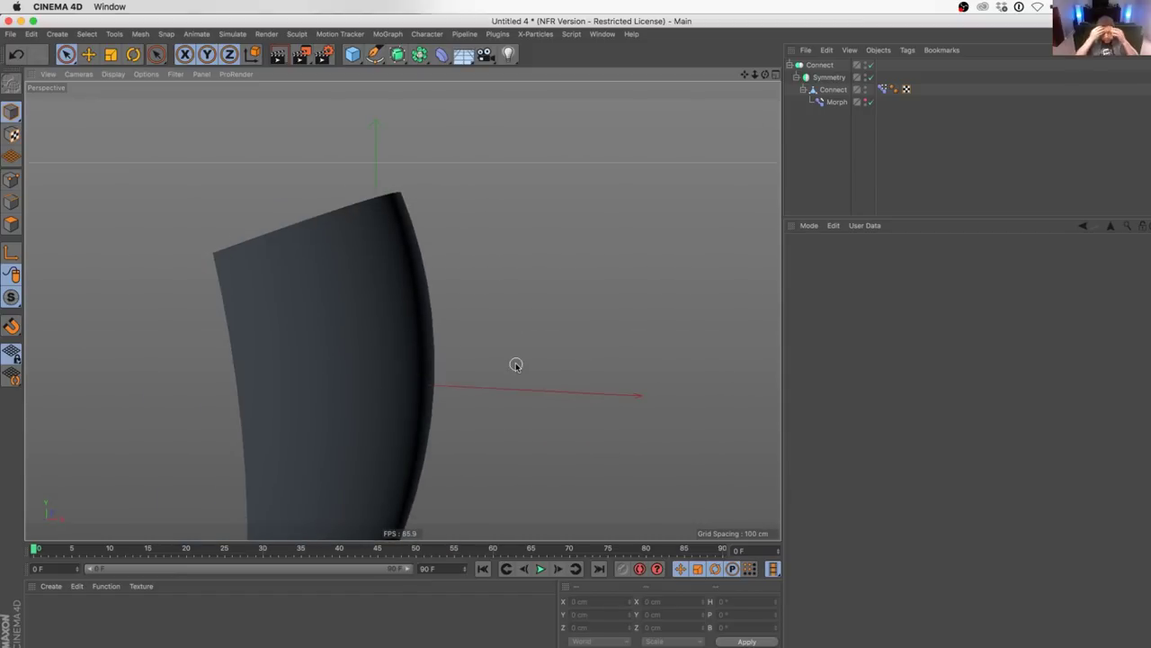
pyautogui.press('super+s')
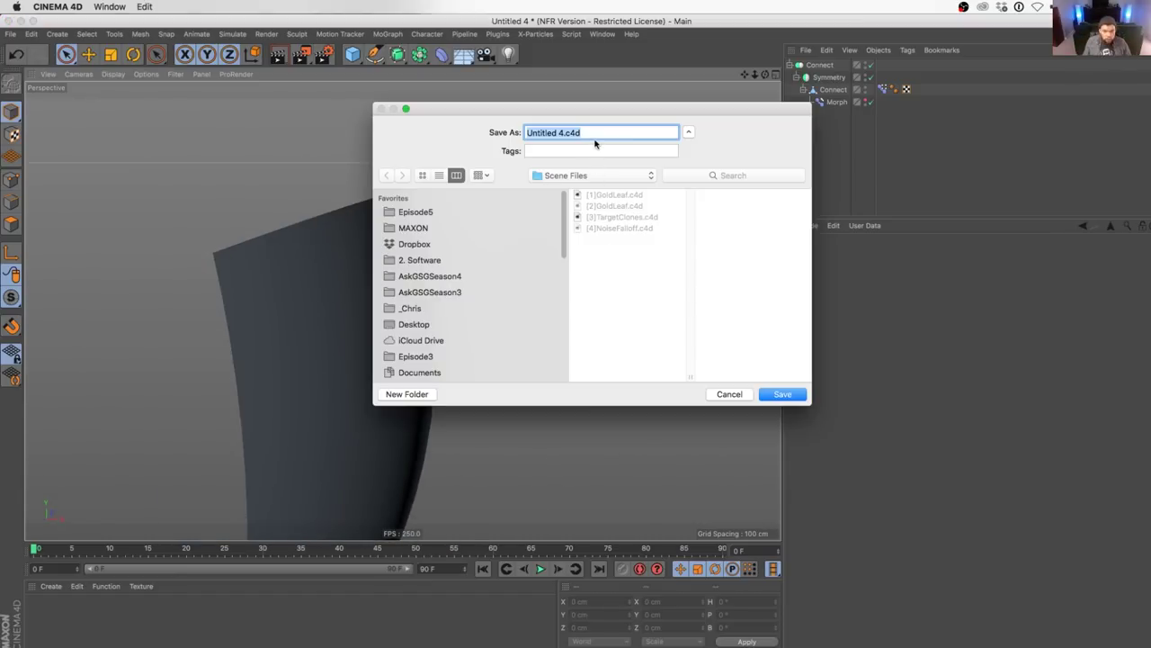
pyautogui.click(620, 231)
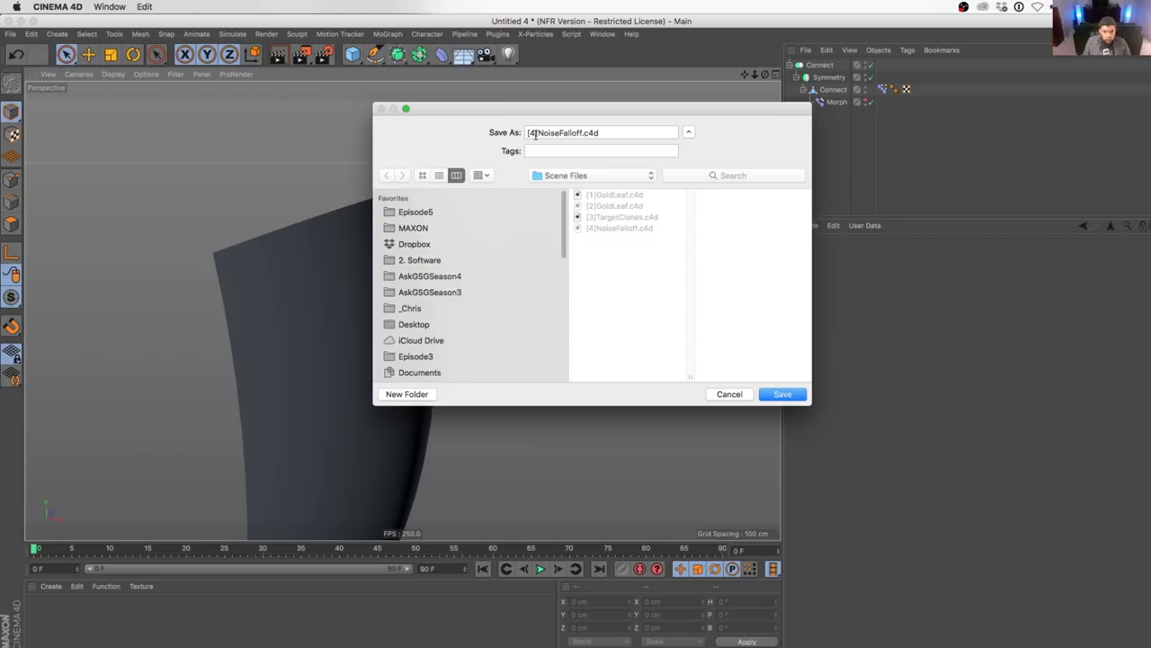
pyautogui.doubleClick(535, 133)
pyautogui.write('5')
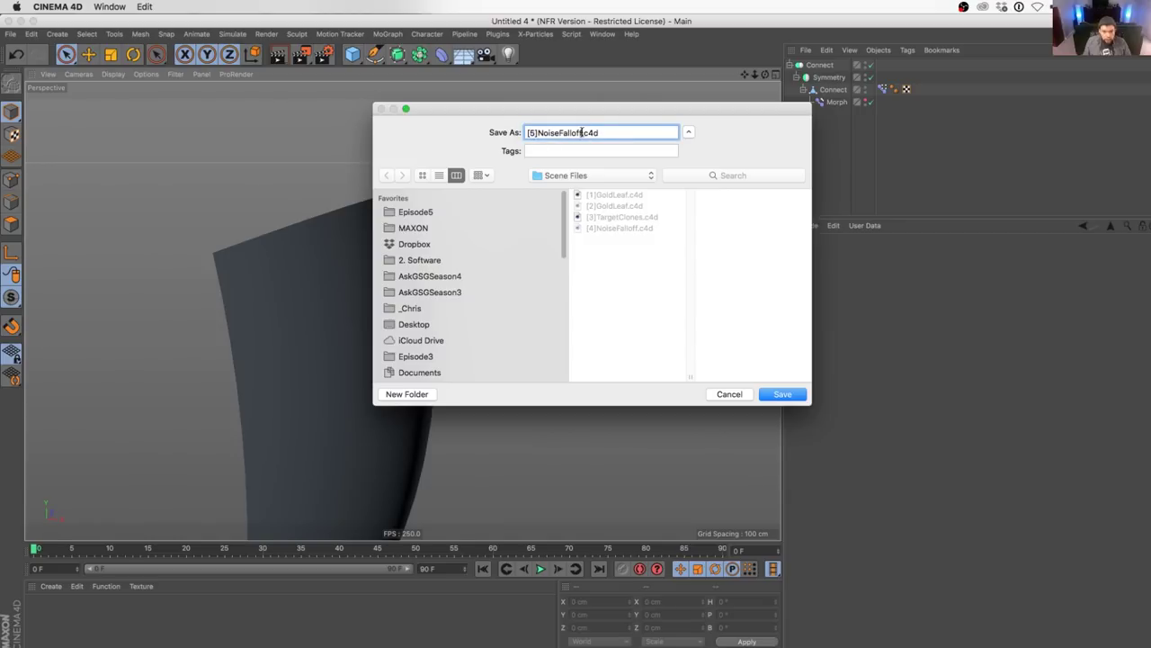
pyautogui.moveTo(581, 132); pyautogui.dragTo(538, 134)
pyautogui.write('Sm')
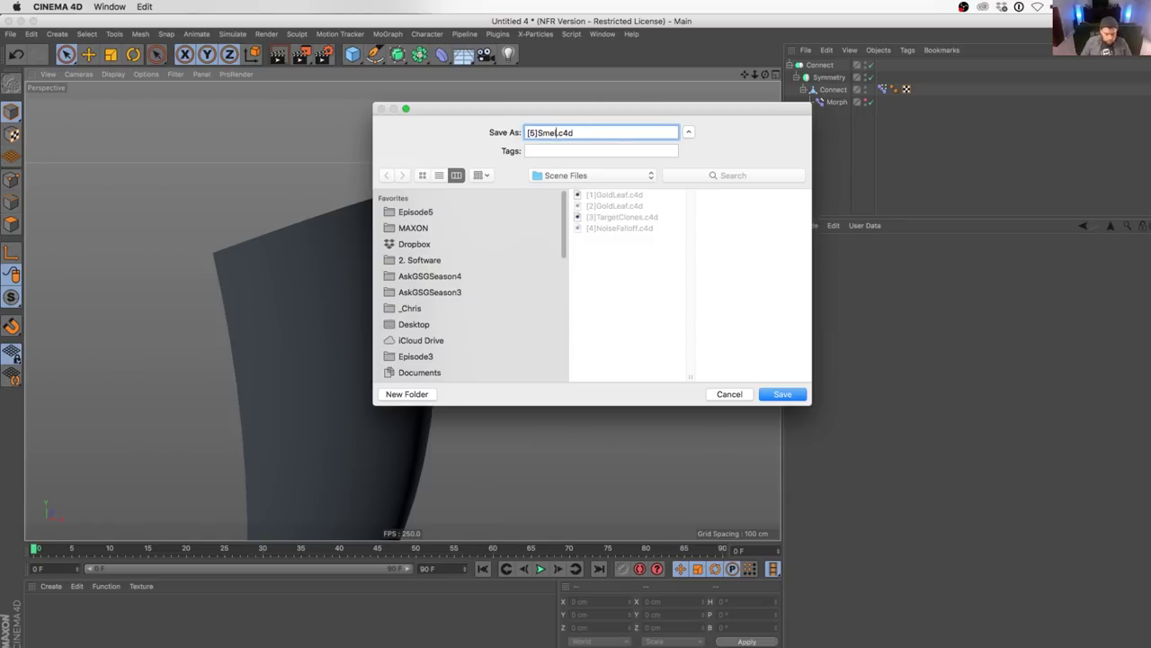
pyautogui.press('Return')
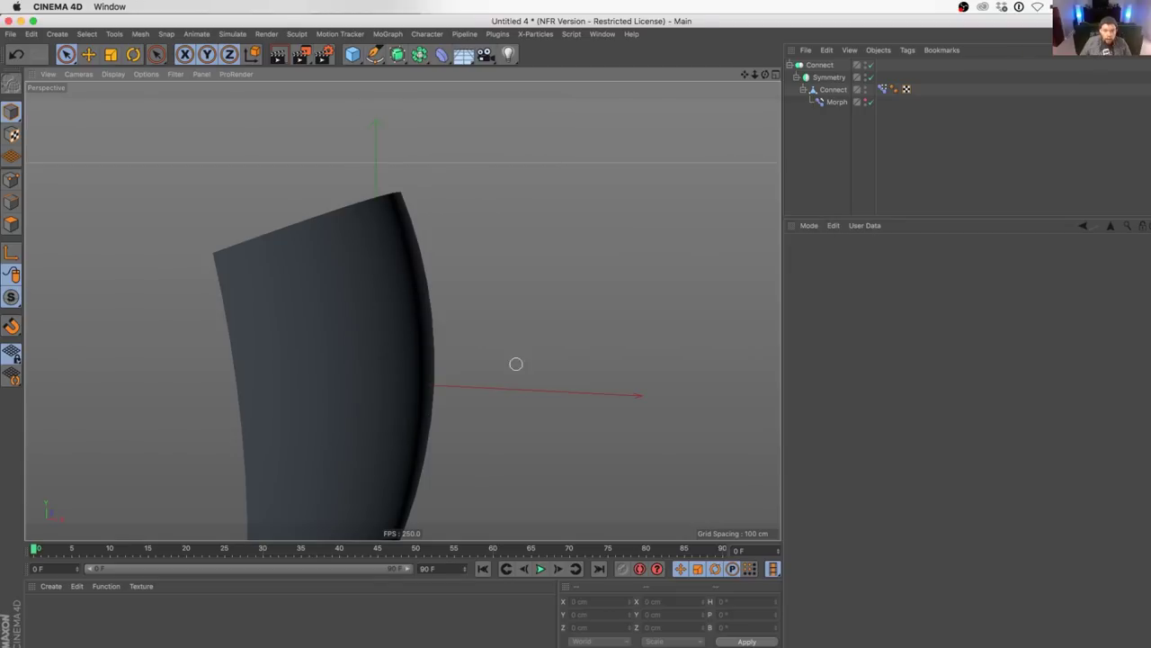
# - Add a cube at the panel, resize it to about 261 × 257 × 477 cm, and shift it to about 14 cm along X
pyautogui.keyDown('alt'); pyautogui.moveTo(372, 375); pyautogui.dragTo(353, 349); pyautogui.keyUp('alt')
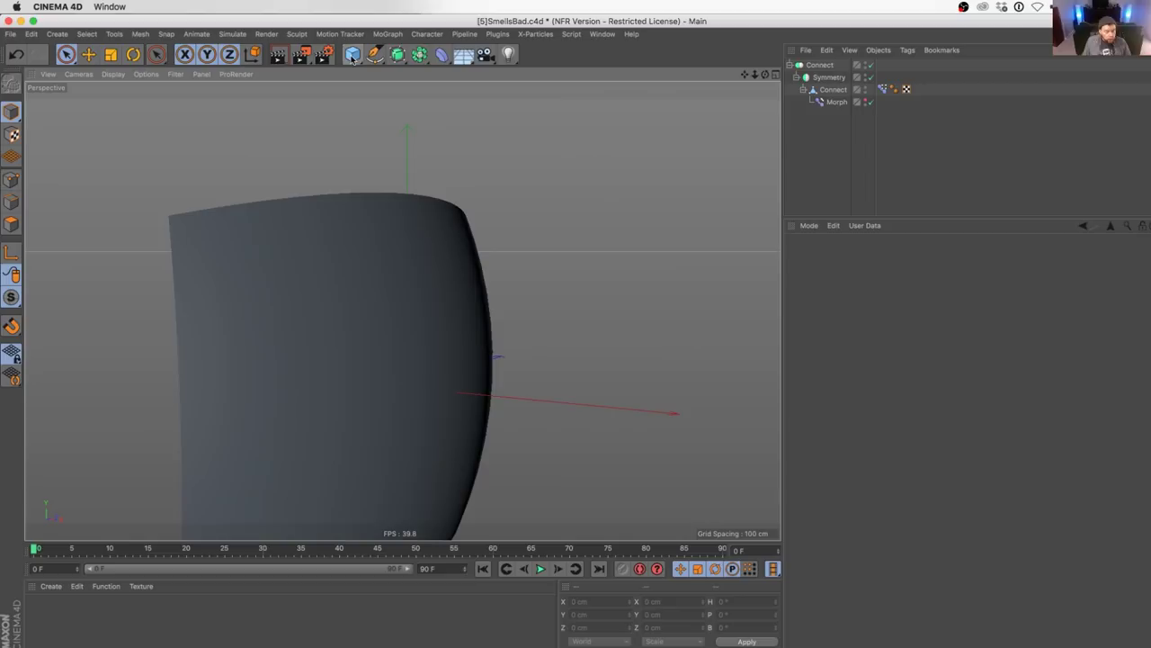
pyautogui.keyDown('alt'); pyautogui.moveTo(365, 232); pyautogui.dragTo(486, 292); pyautogui.keyUp('alt')
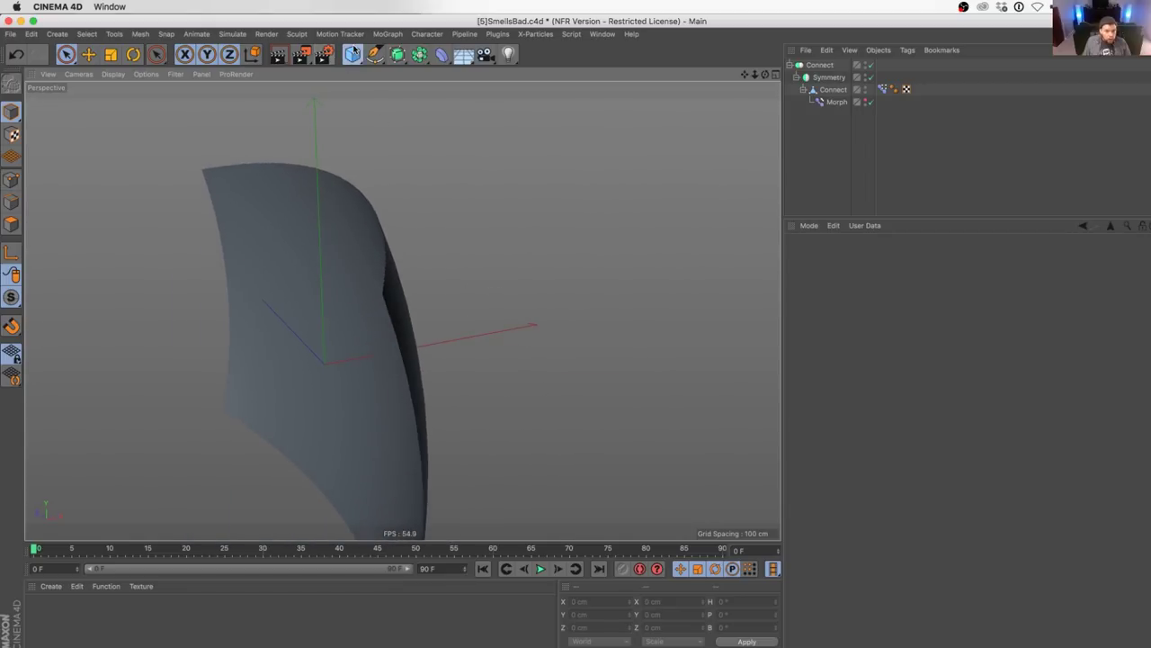
pyautogui.click(354, 51)
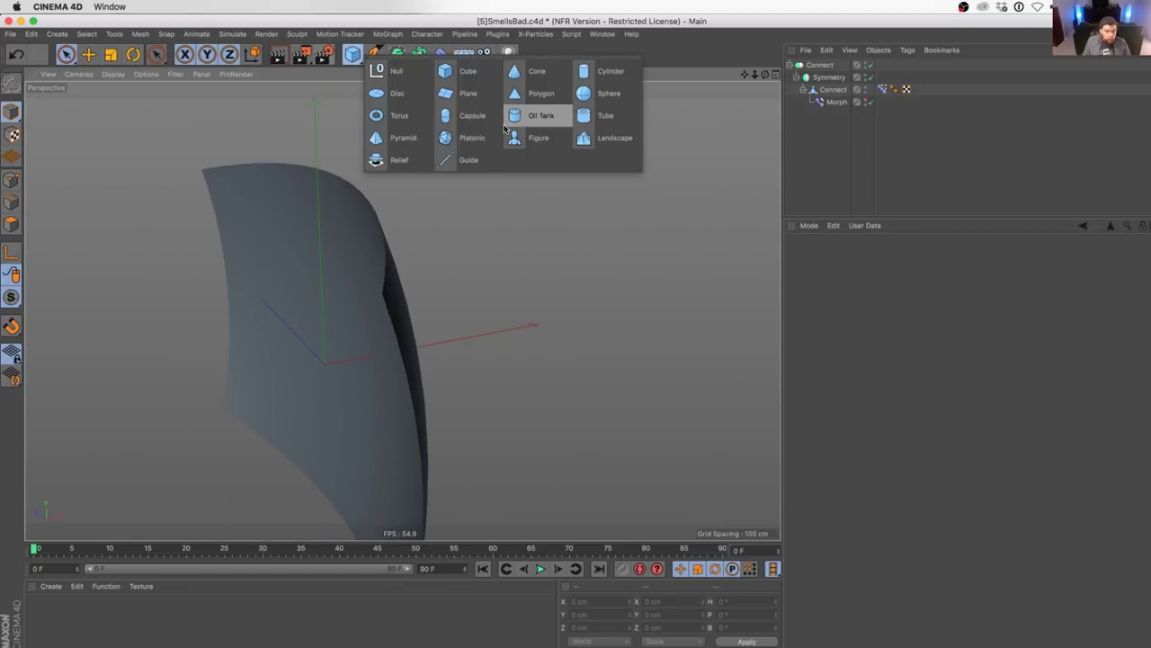
pyautogui.click(450, 82)
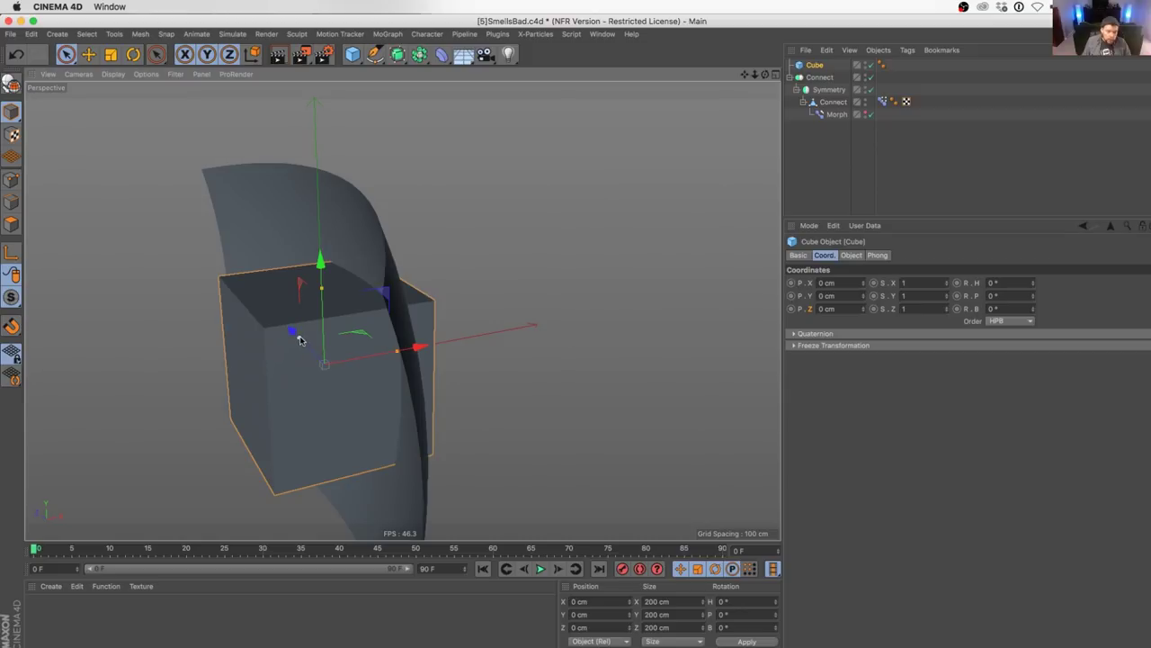
pyautogui.moveTo(300, 337); pyautogui.dragTo(322, 272)
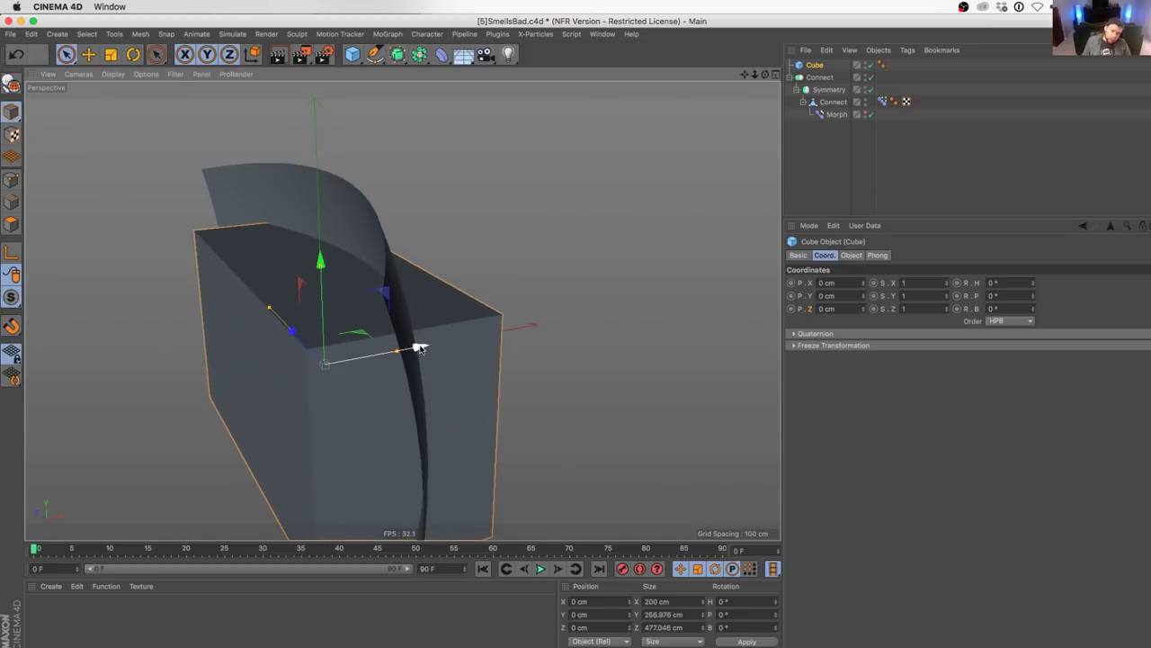
pyautogui.keyDown('alt'); pyautogui.moveTo(429, 351); pyautogui.dragTo(383, 359); pyautogui.keyUp('alt')
pyautogui.moveTo(473, 351); pyautogui.dragTo(722, 264)
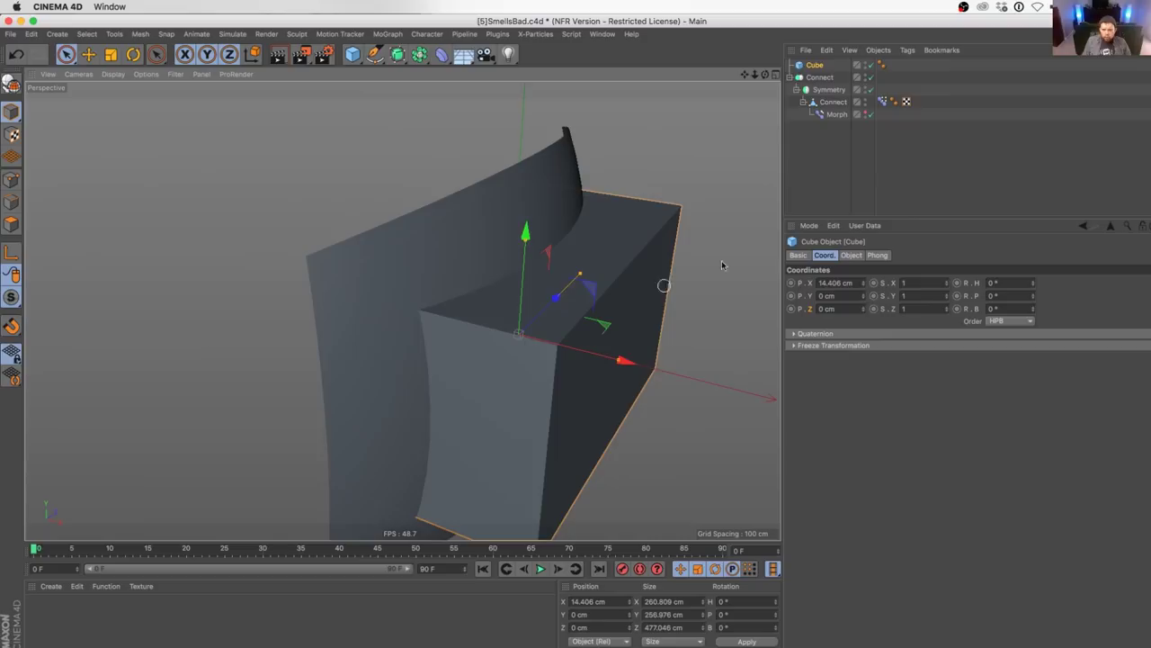
# - Enable the cube's fillet and set the fillet subdivision to 1
pyautogui.click(851, 256)
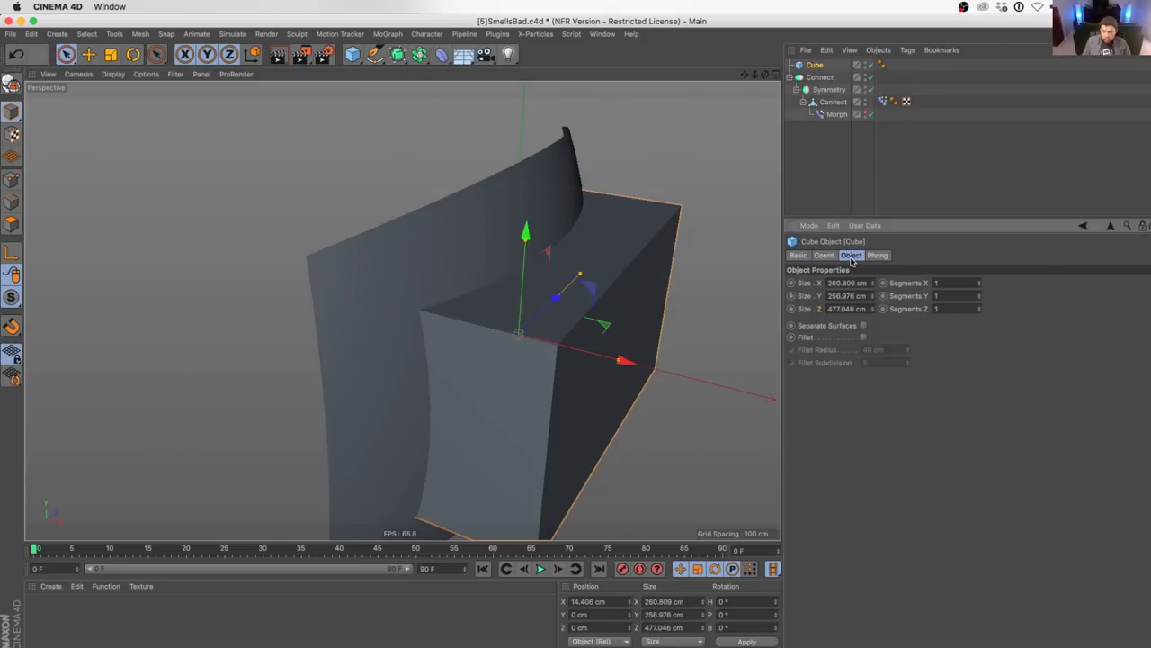
pyautogui.click(863, 337)
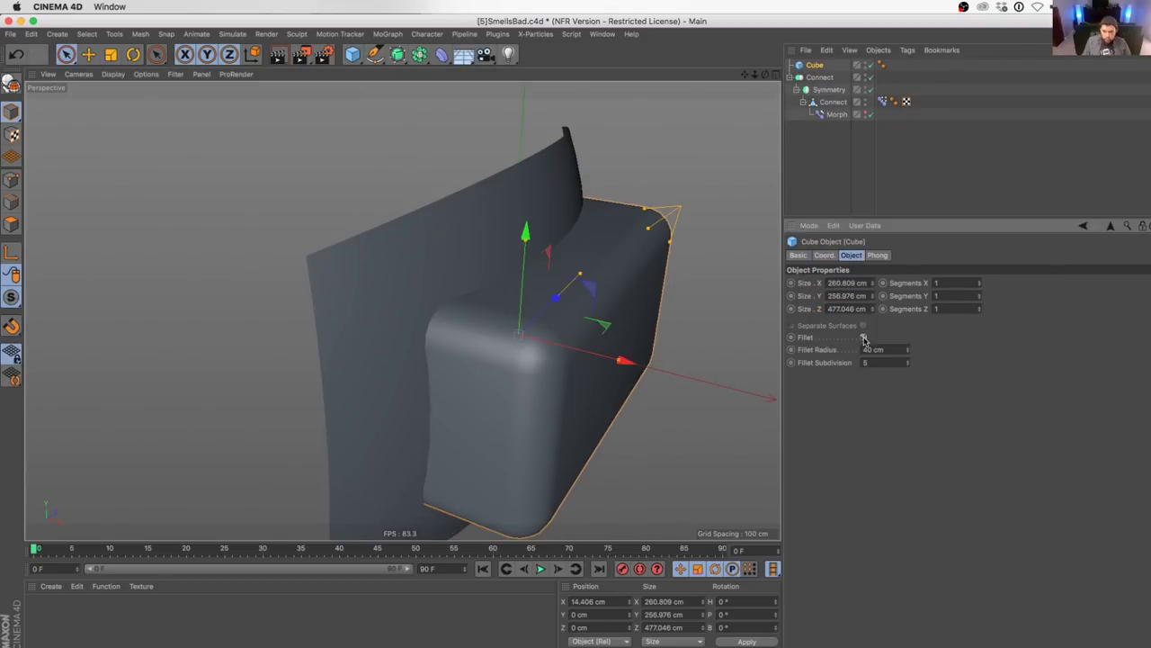
pyautogui.write('1')
pyautogui.press('Return')
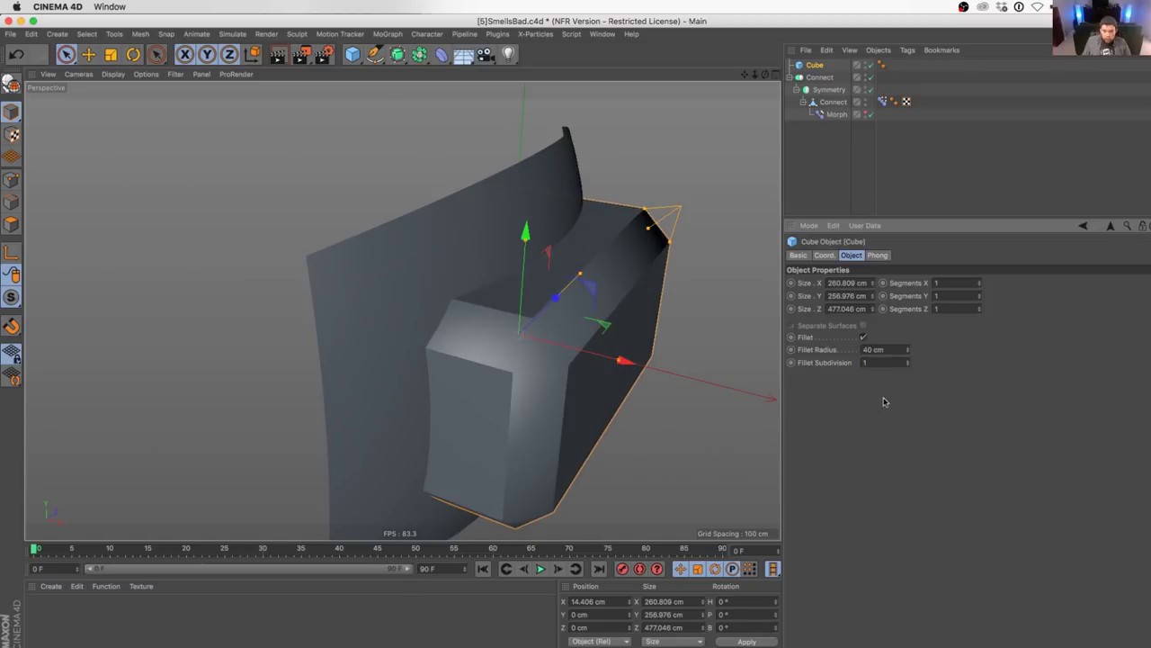
# - Show shading with lines and set the cube's segments to 2 in X, 2 in Y and 4 in Z
pyautogui.moveTo(534, 327)
pyautogui.keyDown('alt'); pyautogui.mouseDown()
pyautogui.moveTo(457, 303)
pyautogui.moveTo(539, 337)
pyautogui.mouseUp(); pyautogui.keyUp('alt')
pyautogui.press('n')
pyautogui.press('b')
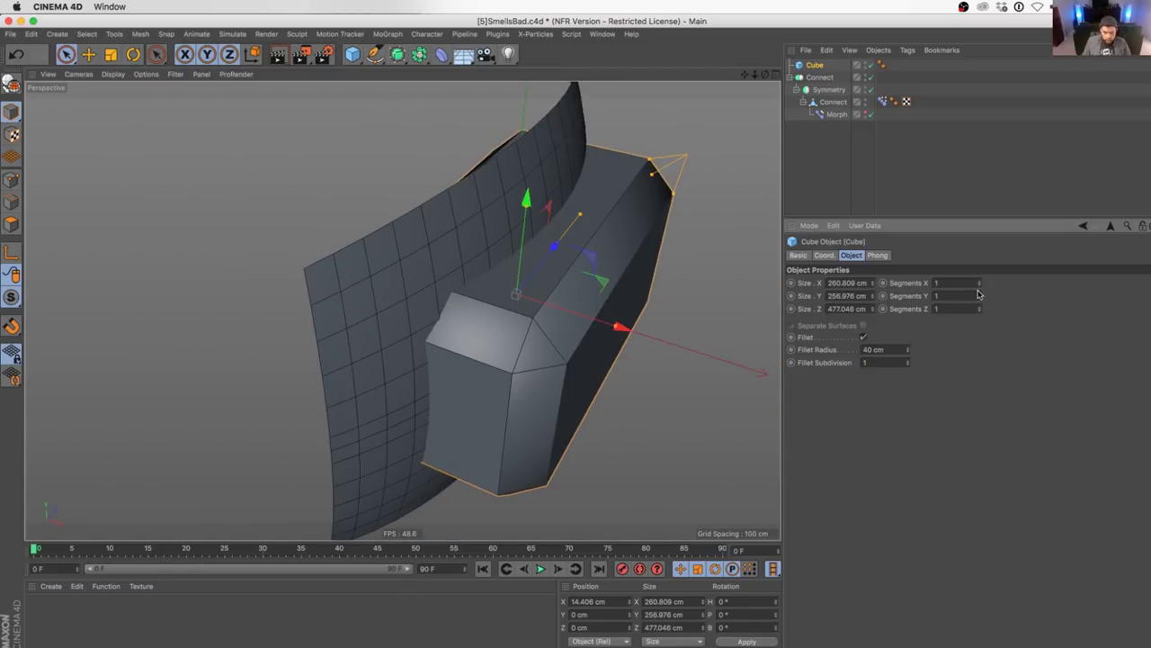
pyautogui.click(979, 294)
pyautogui.click(980, 281)
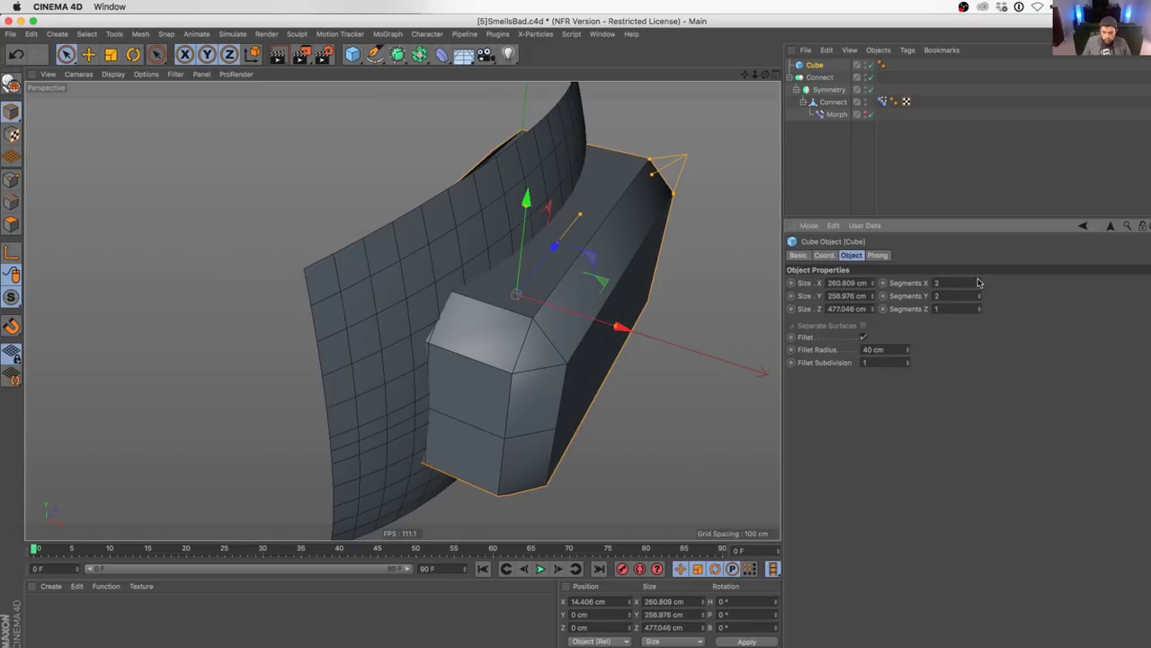
pyautogui.click(980, 307)
pyautogui.click(979, 307)
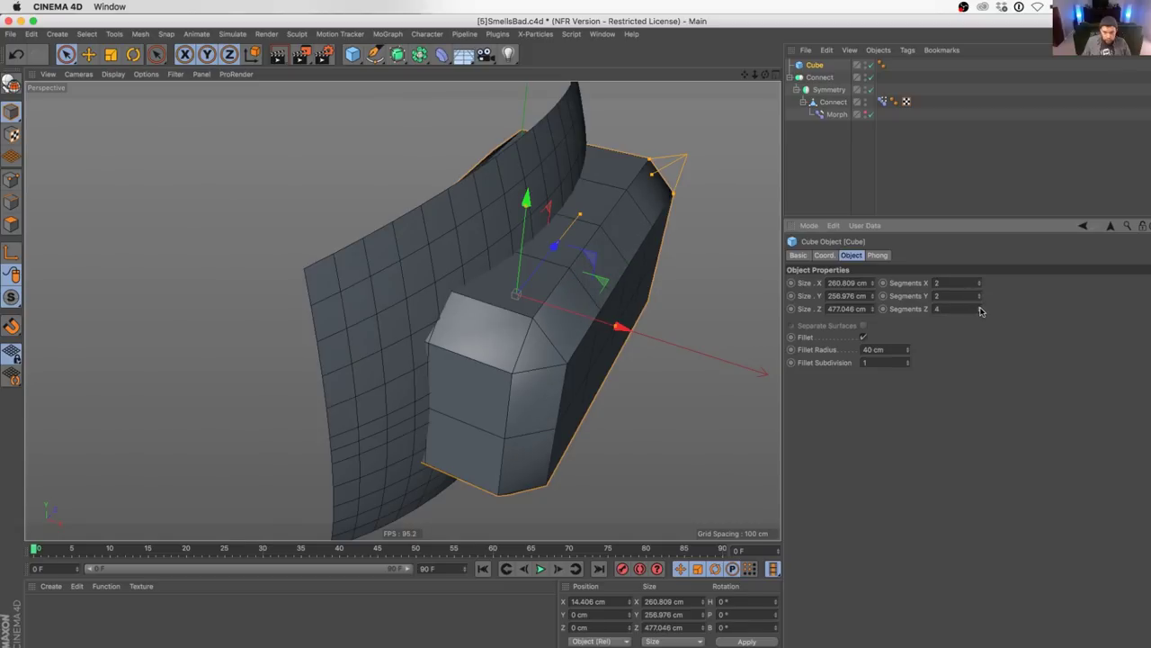
# - Rename the rounded cube as GutsBox
pyautogui.keyDown('alt'); pyautogui.moveTo(579, 297); pyautogui.dragTo(663, 219); pyautogui.keyUp('alt')
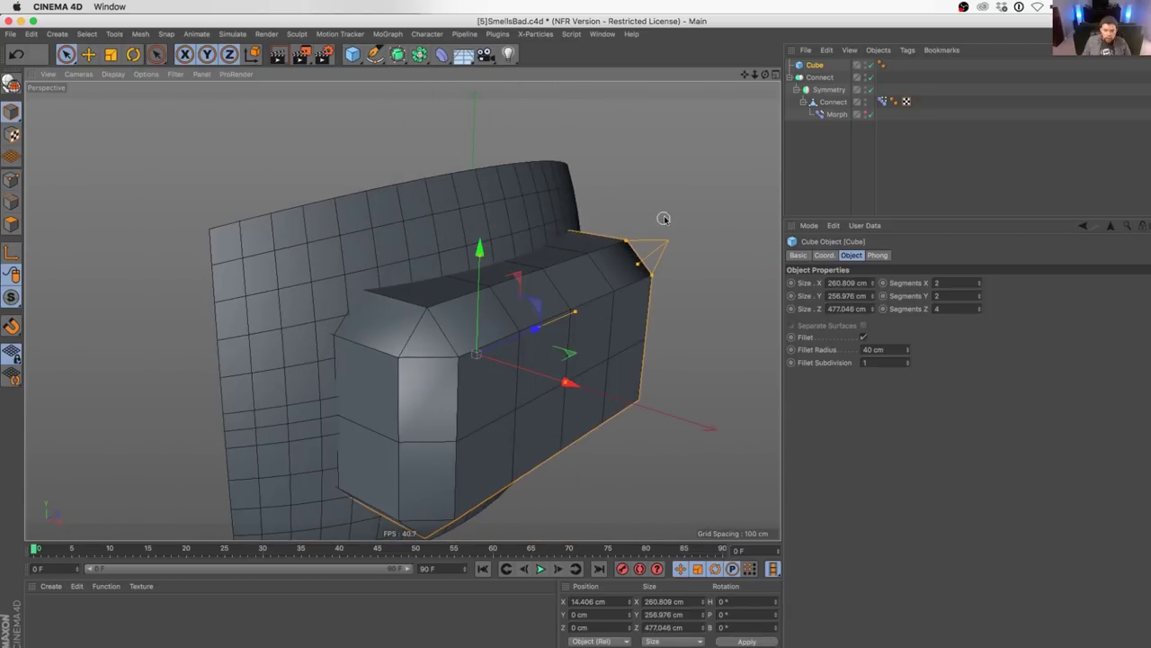
pyautogui.rightClick(818, 67)
pyautogui.doubleClick(810, 67)
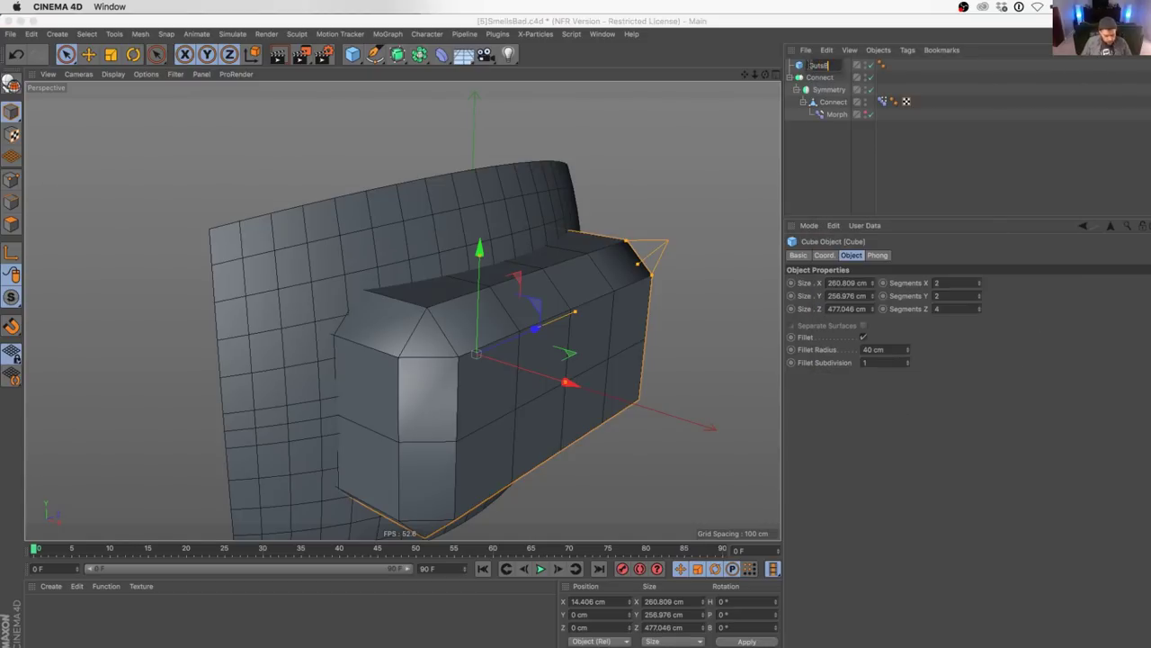
pyautogui.press('Return')
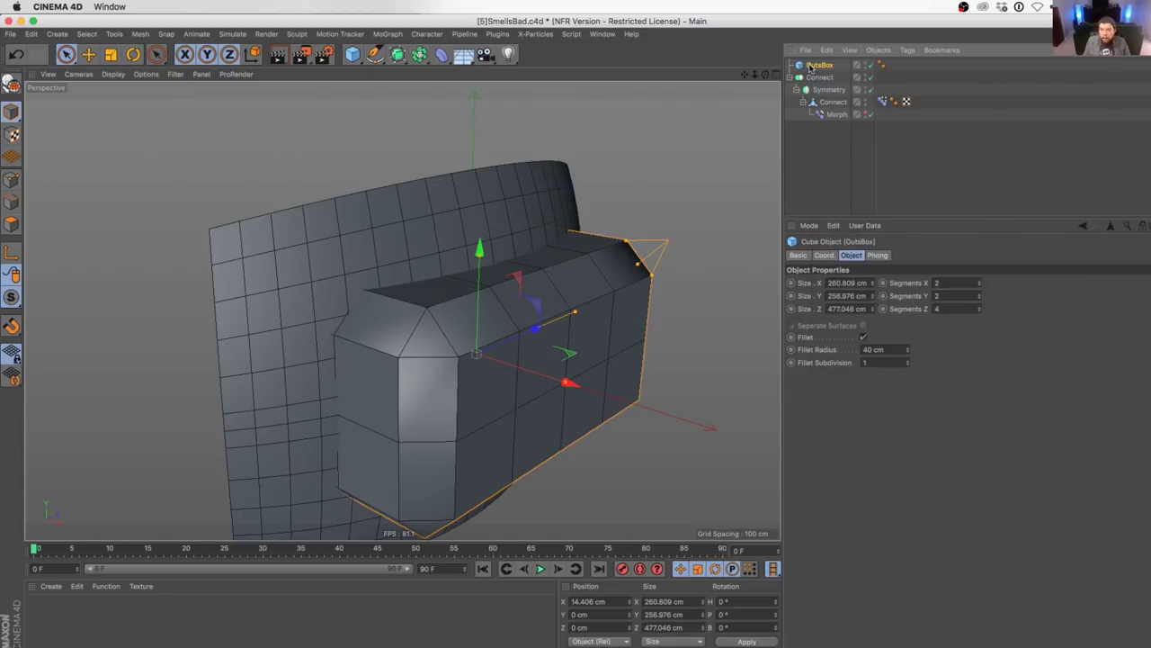
# - Add a Display tag to GutsBox and set its shading mode to Lines so it shows as a wireframe
pyautogui.rightClick(810, 68)
pyautogui.moveTo(859, 123)
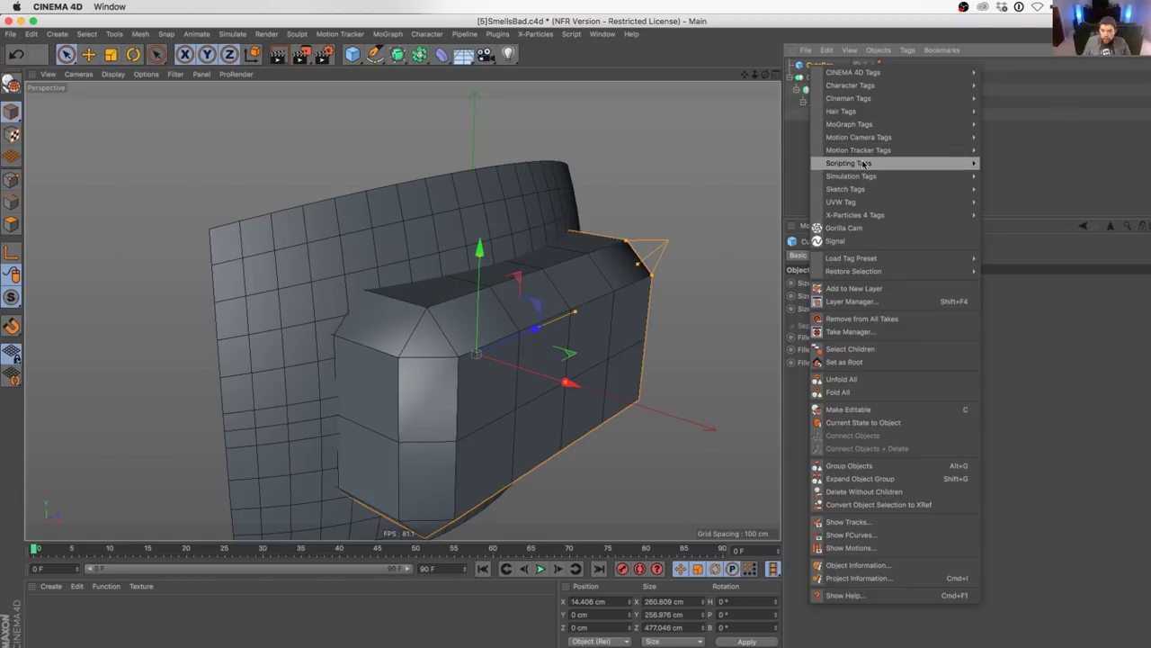
pyautogui.moveTo(865, 164)
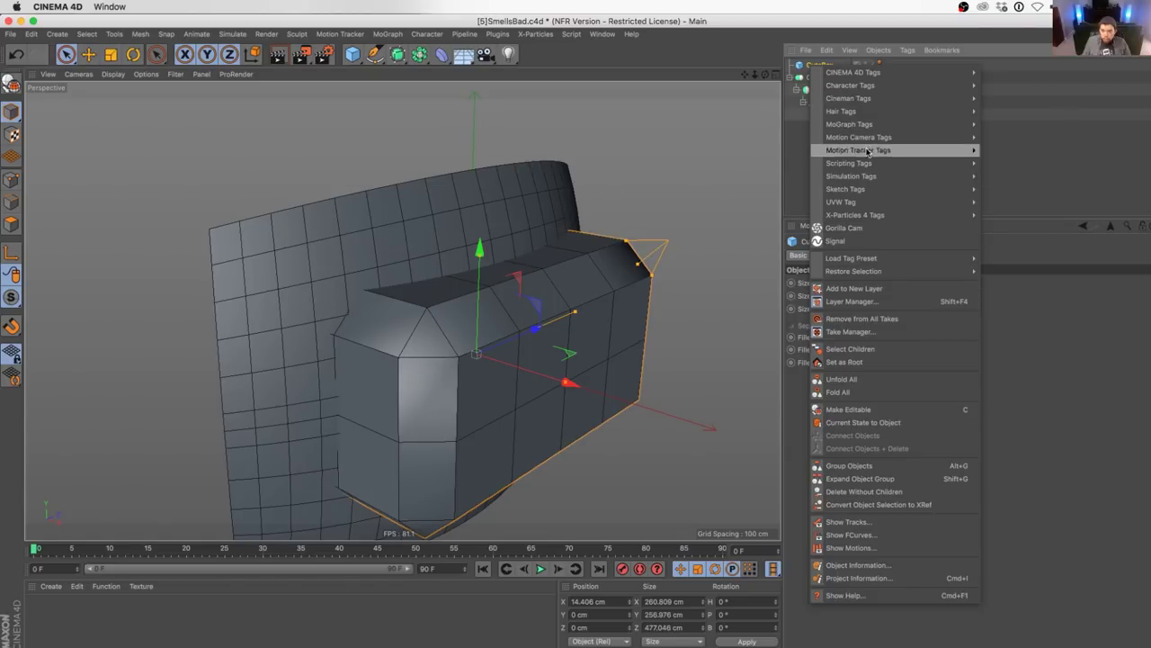
pyautogui.moveTo(864, 72)
pyautogui.click(1004, 176)
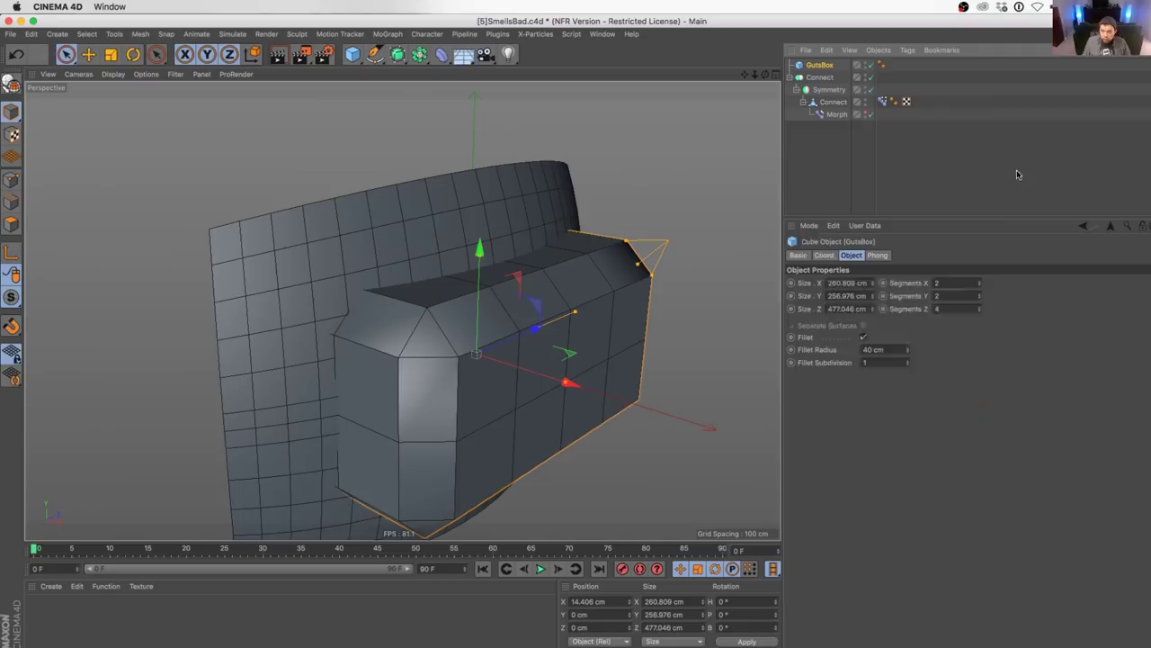
pyautogui.click(818, 282)
pyautogui.click(947, 281)
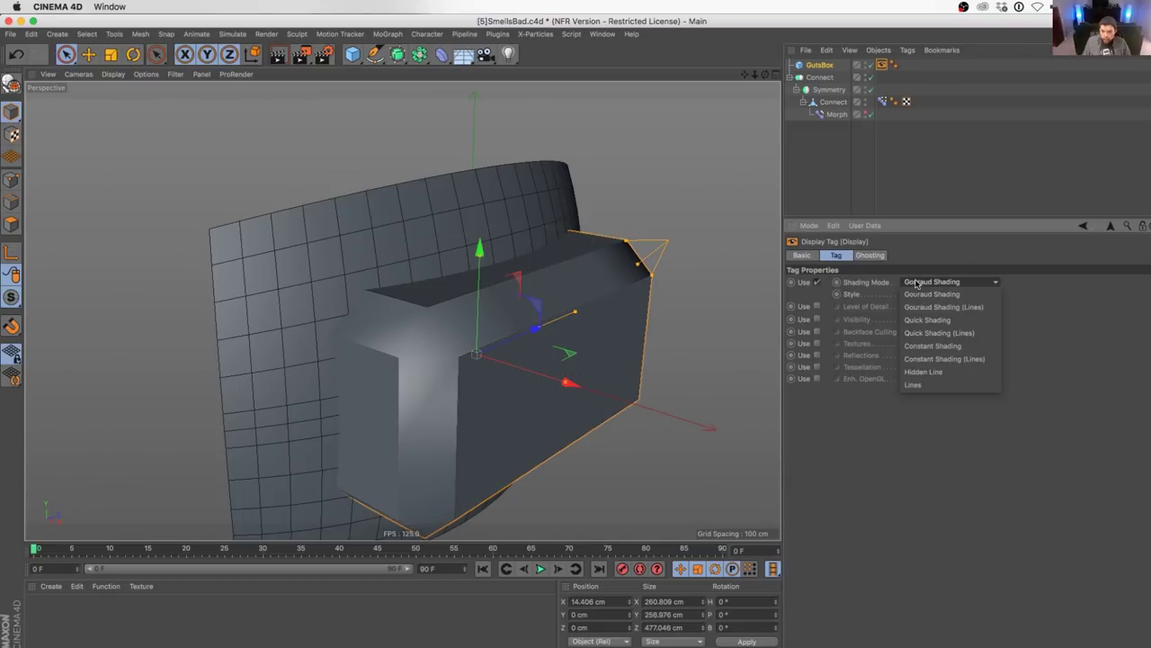
pyautogui.click(917, 380)
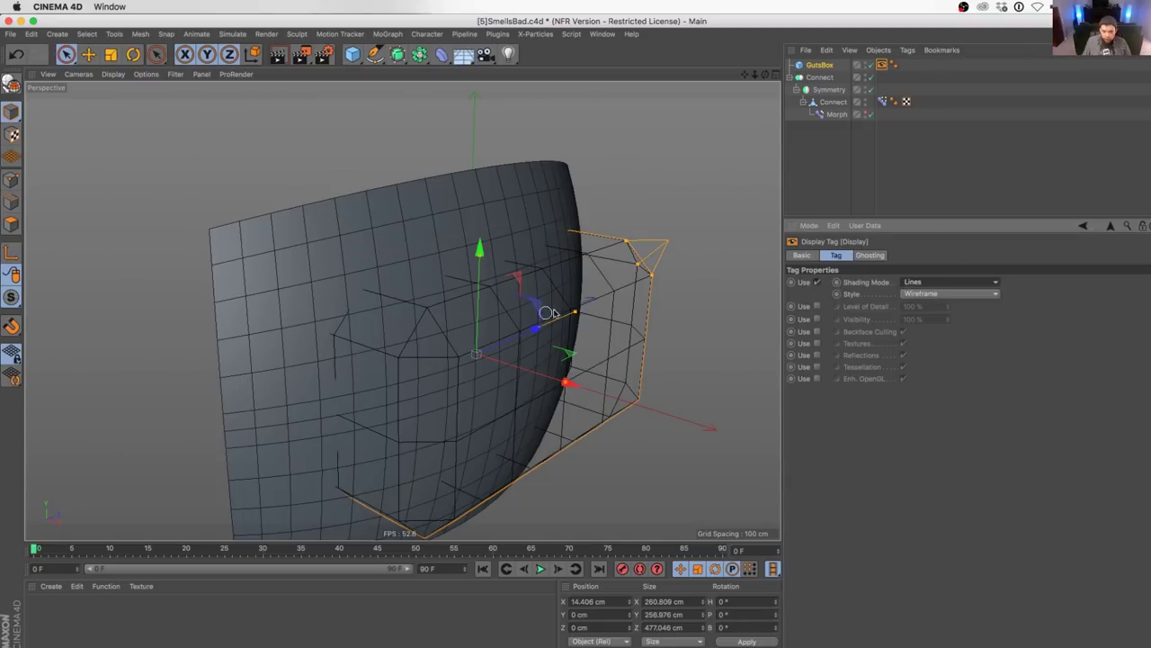
pyautogui.keyDown('alt'); pyautogui.moveTo(485, 312); pyautogui.dragTo(431, 315); pyautogui.keyUp('alt')
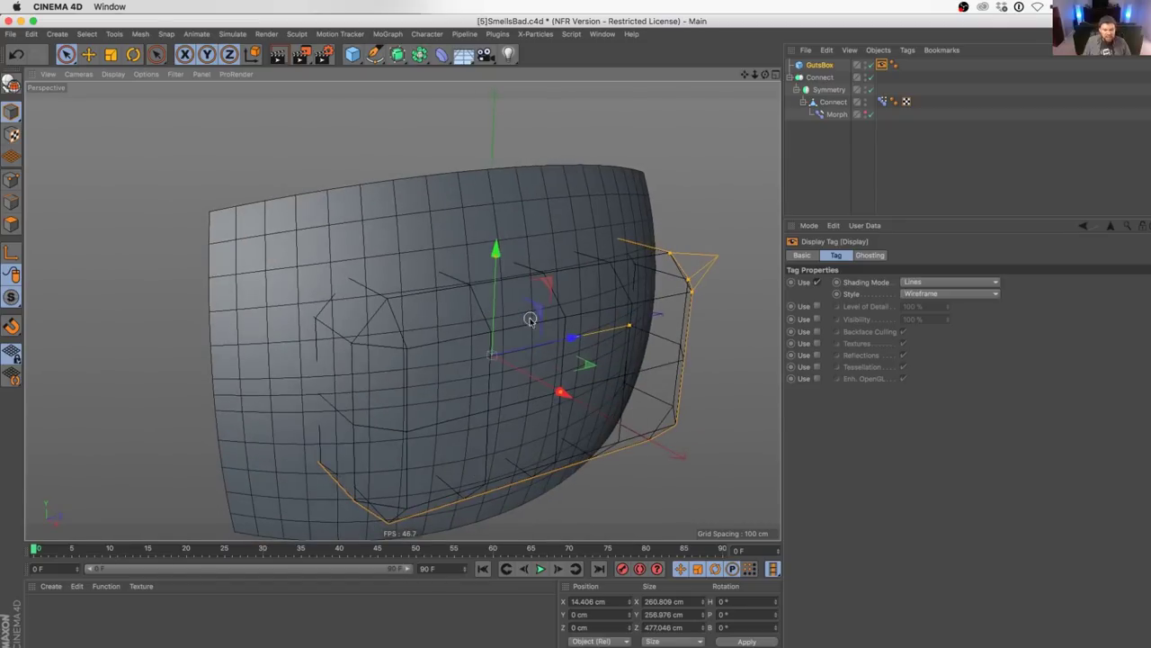
# - Turn off the render visibility of GutsBox
pyautogui.click(866, 66)
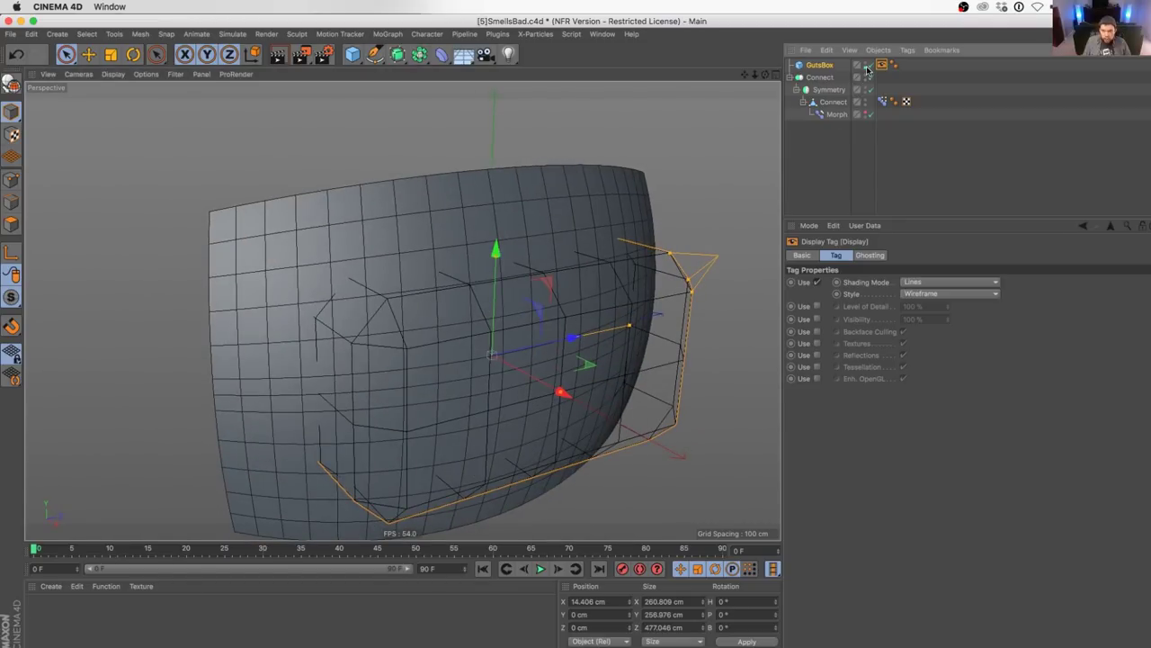
pyautogui.click(892, 156)
pyautogui.keyDown('alt'); pyautogui.moveTo(459, 364); pyautogui.dragTo(454, 337); pyautogui.keyUp('alt')
# - Add a Collider Body tag to the top-level Connect object and set its collision shape to Moving Mesh
pyautogui.click(819, 79)
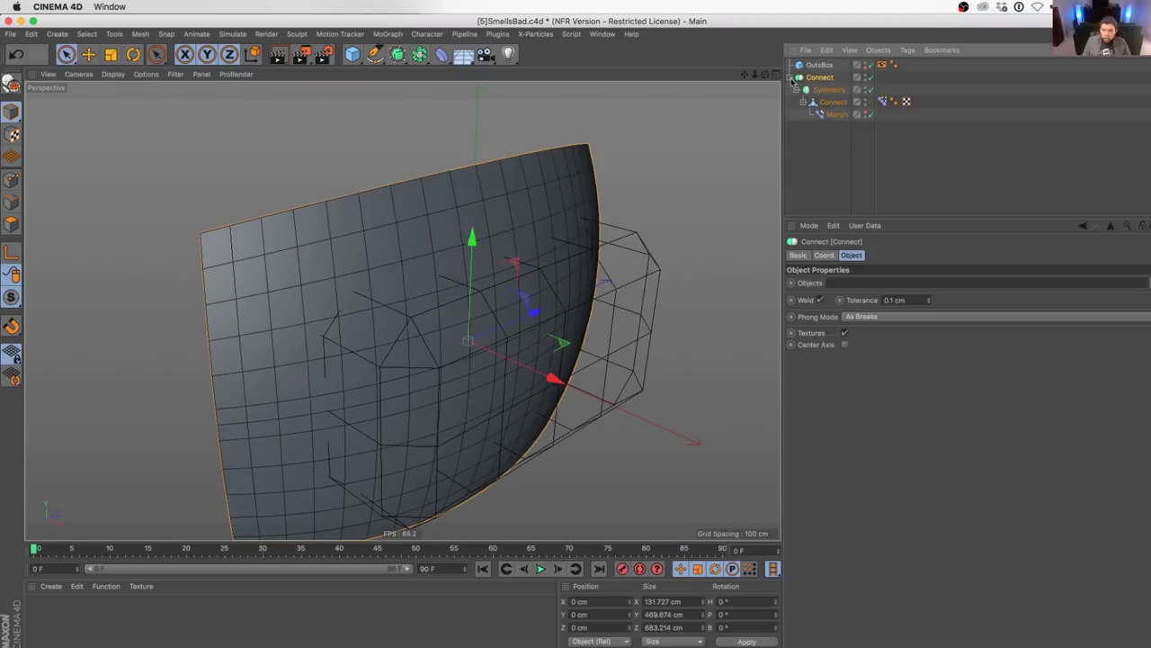
pyautogui.click(789, 79)
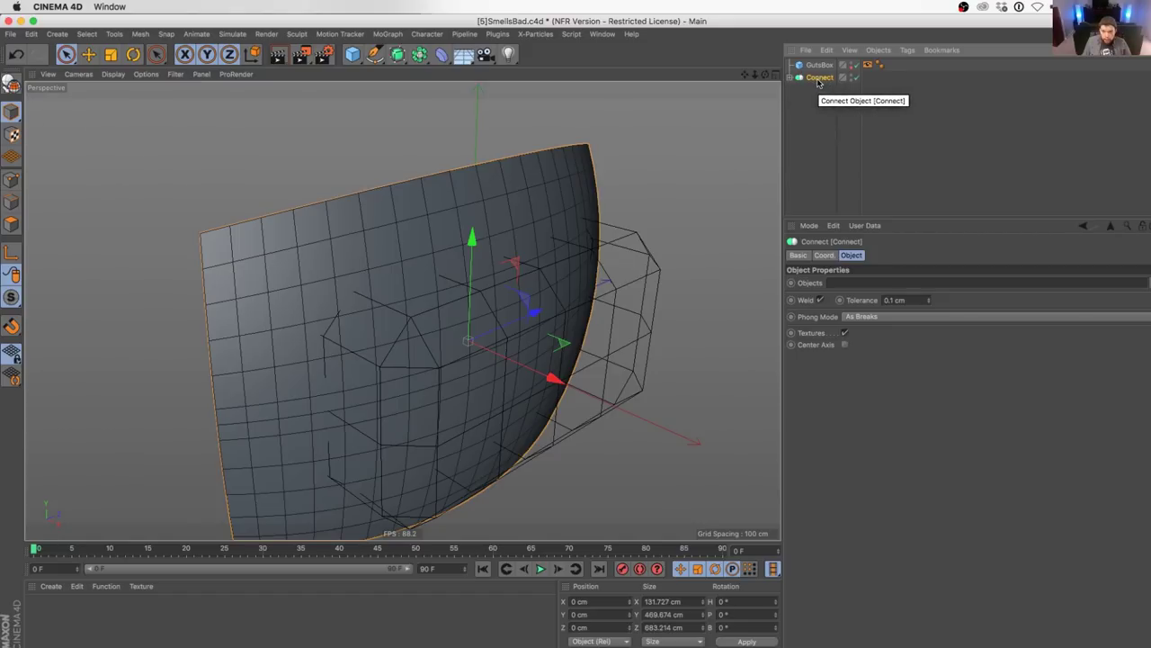
pyautogui.rightClick(819, 81)
pyautogui.moveTo(856, 191)
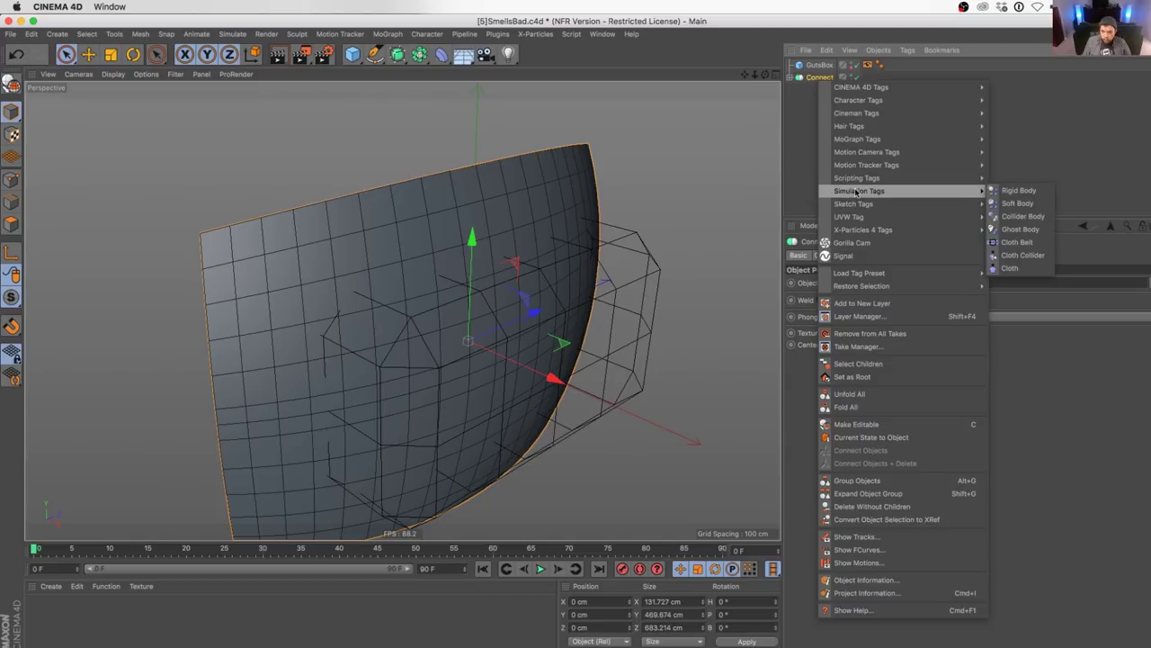
pyautogui.click(1031, 217)
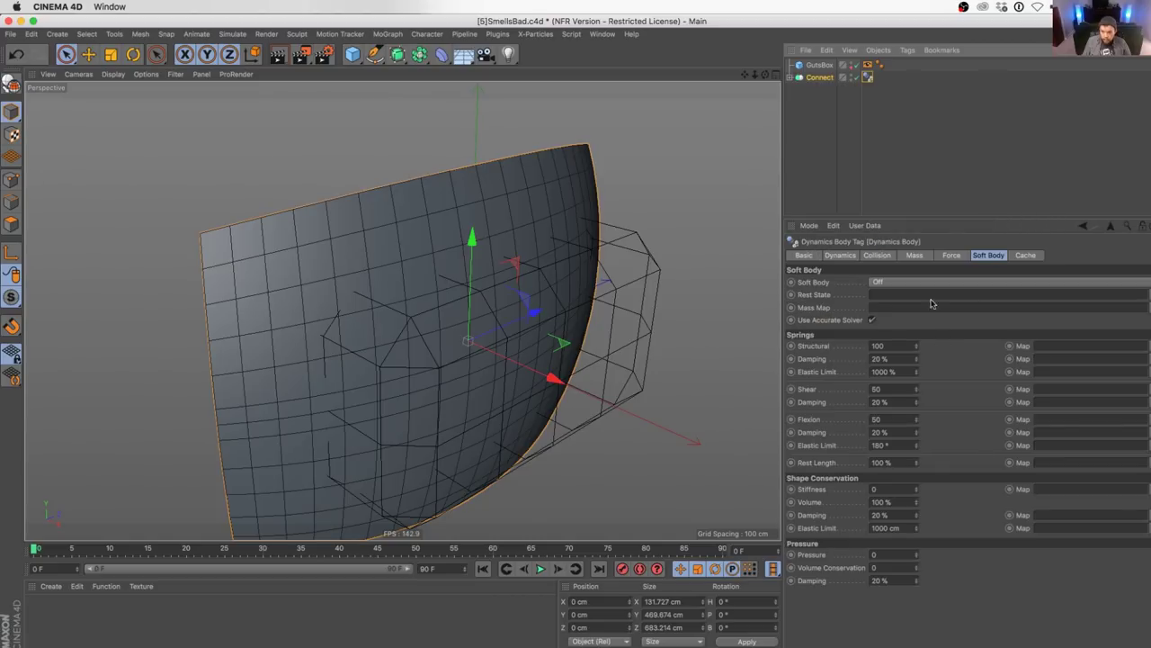
pyautogui.click(881, 255)
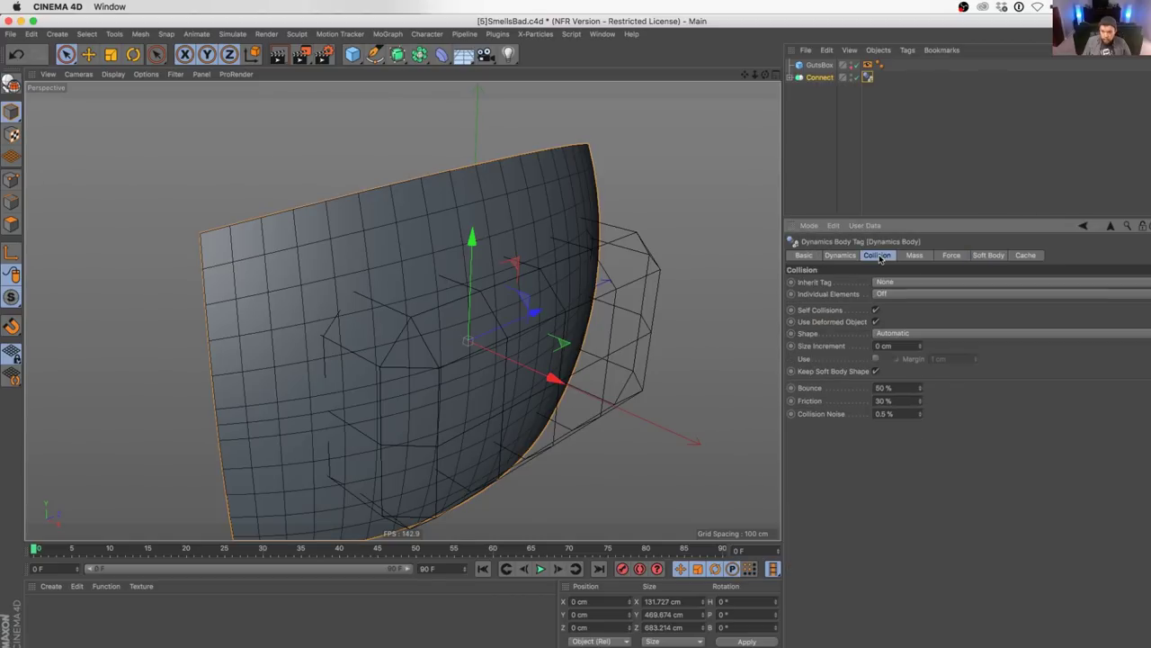
pyautogui.click(880, 334)
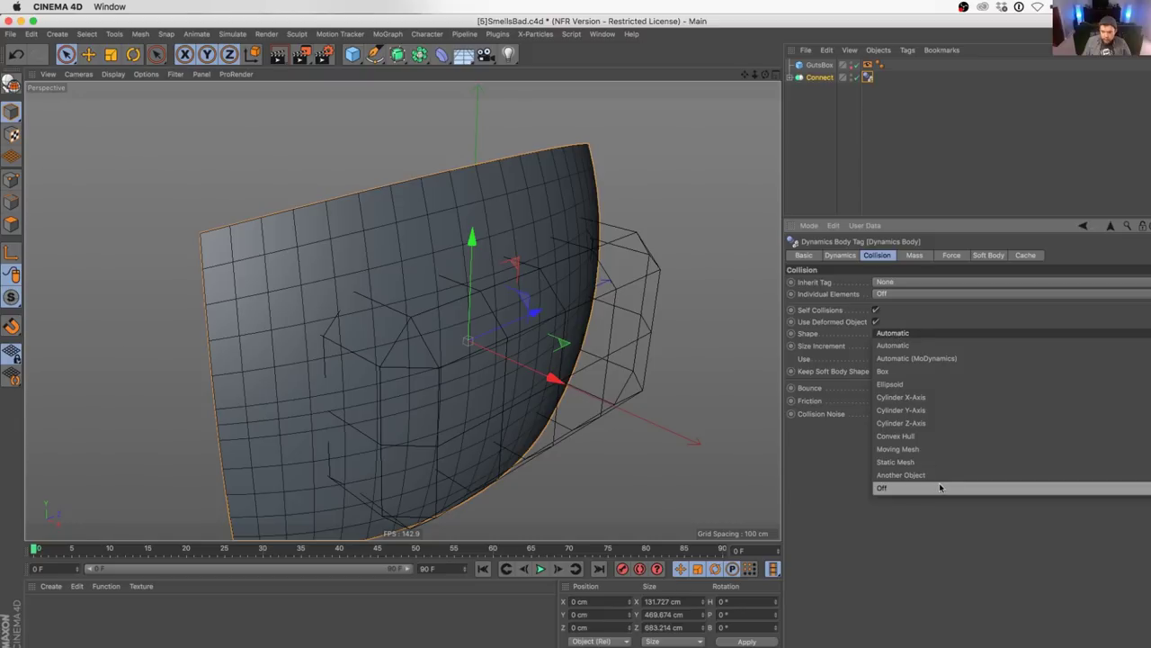
pyautogui.click(908, 450)
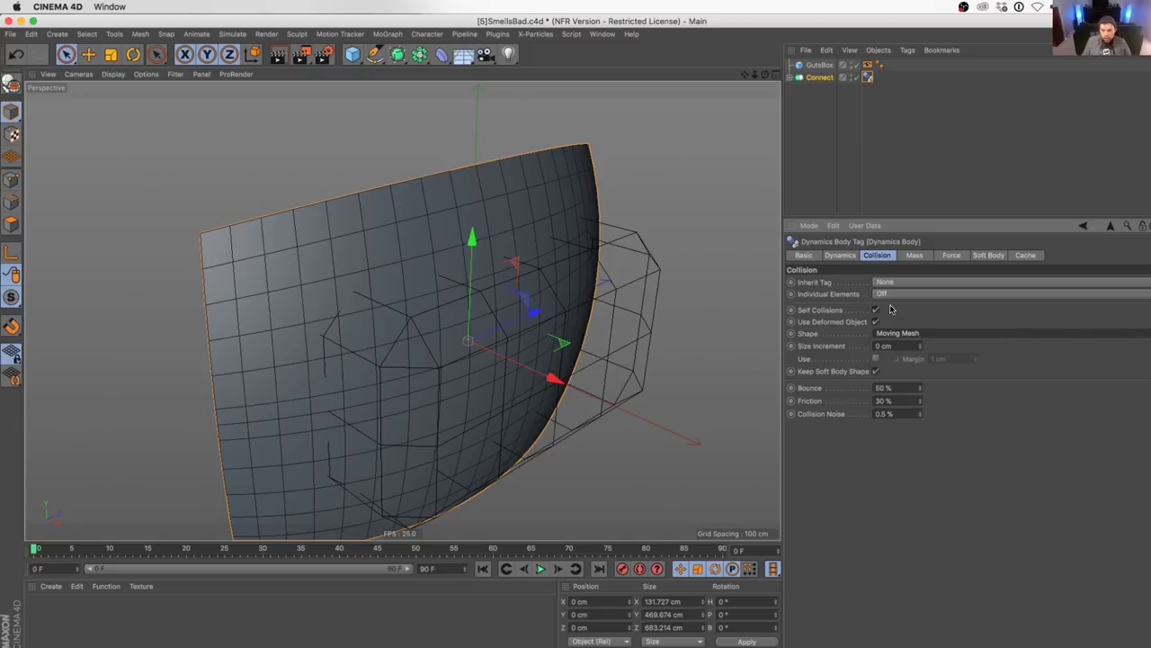
# - Add a Collider Body tag to GutsBox and set its collision shape to Static Mesh
pyautogui.click(817, 65)
pyautogui.rightClick(806, 68)
pyautogui.moveTo(900, 174)
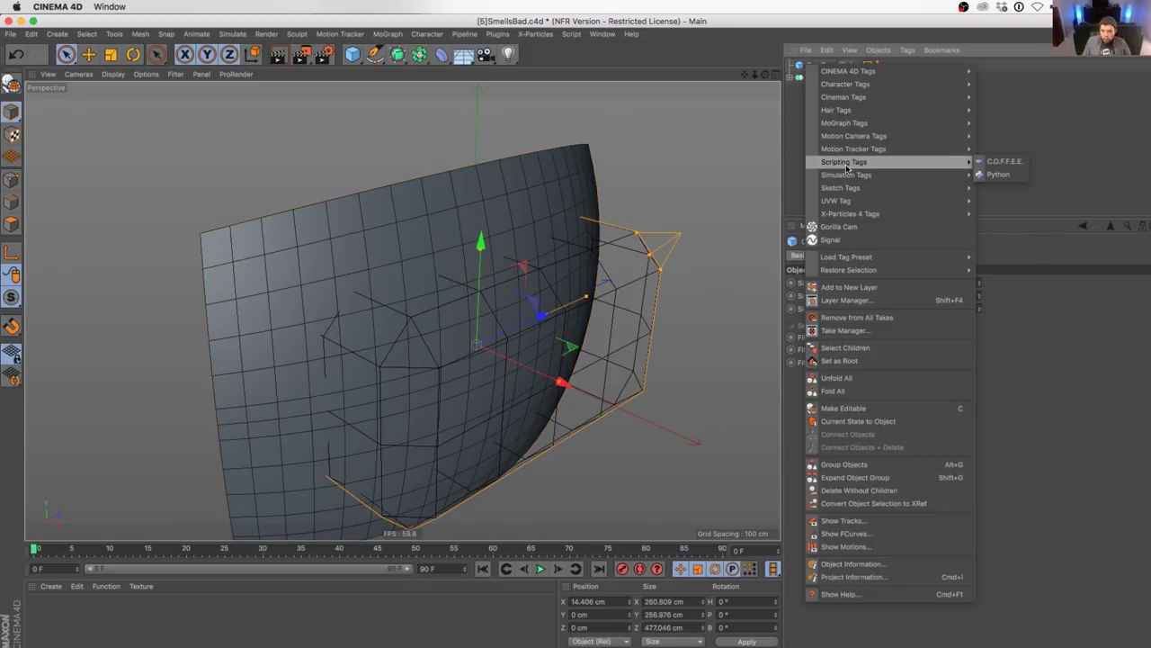
pyautogui.click(1000, 200)
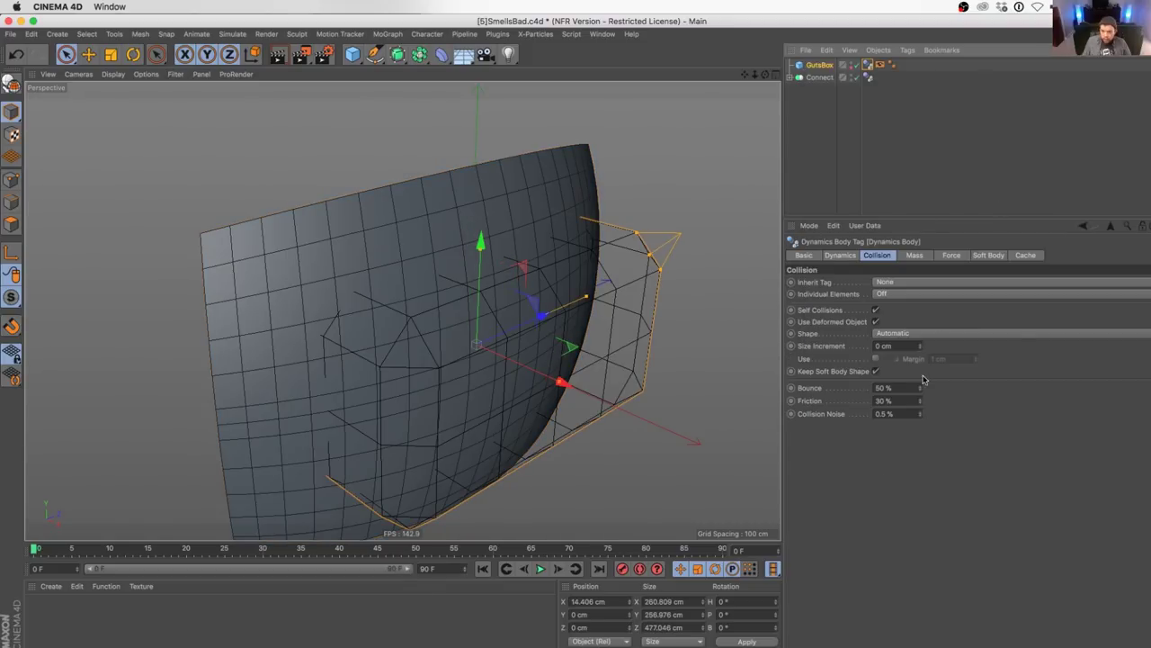
pyautogui.click(896, 338)
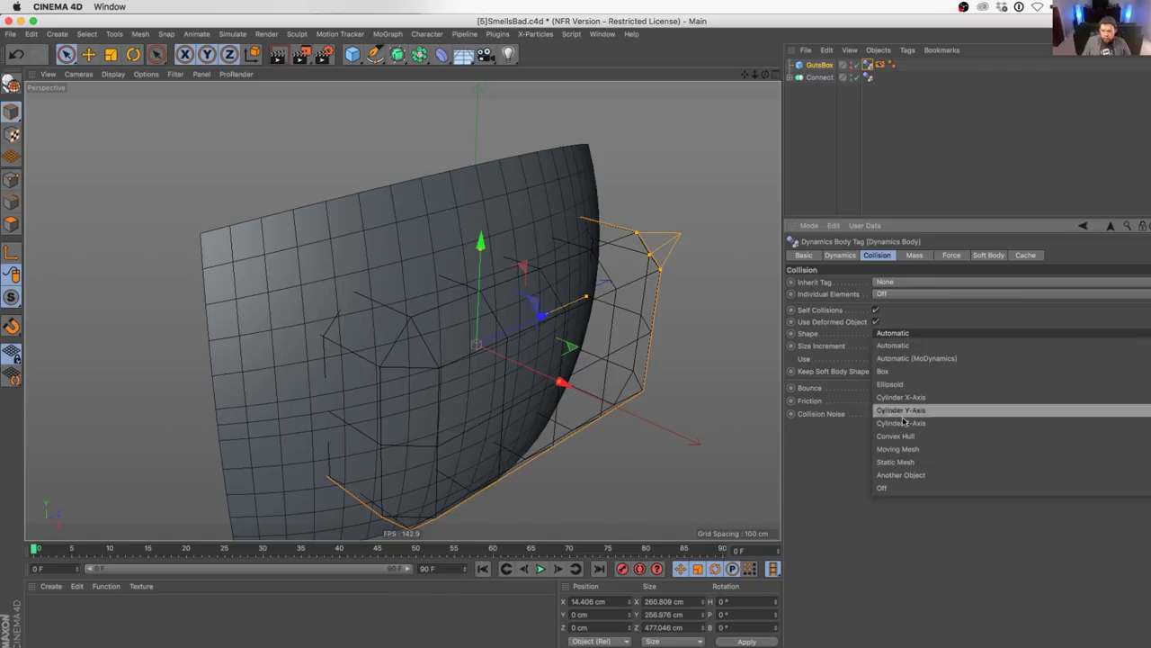
pyautogui.click(914, 464)
pyautogui.click(666, 466)
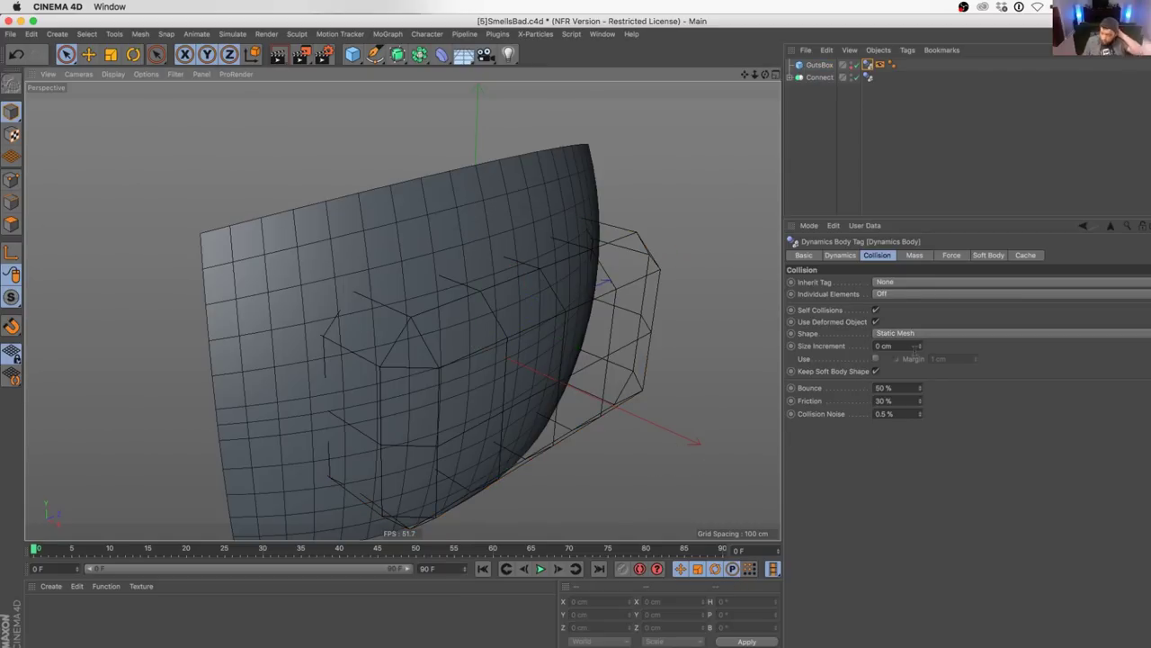
# - Sketch a tangled, looping freehand spline about 226 cm high inside the GutsBox outline in the Right view
pyautogui.moveTo(447, 297)
pyautogui.keyDown('alt'); pyautogui.mouseDown()
pyautogui.moveTo(656, 309)
pyautogui.moveTo(338, 121)
pyautogui.mouseUp(); pyautogui.keyUp('alt')
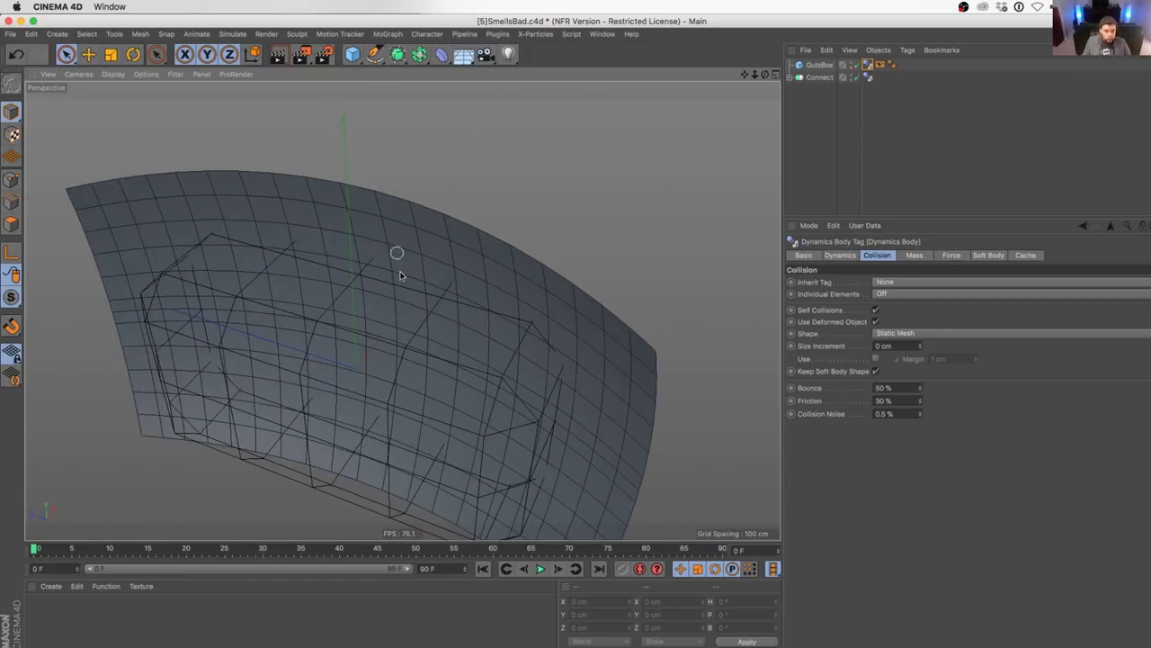
pyautogui.keyDown('alt'); pyautogui.moveTo(400, 275); pyautogui.dragTo(375, 267); pyautogui.keyUp('alt')
pyautogui.click(358, 56)
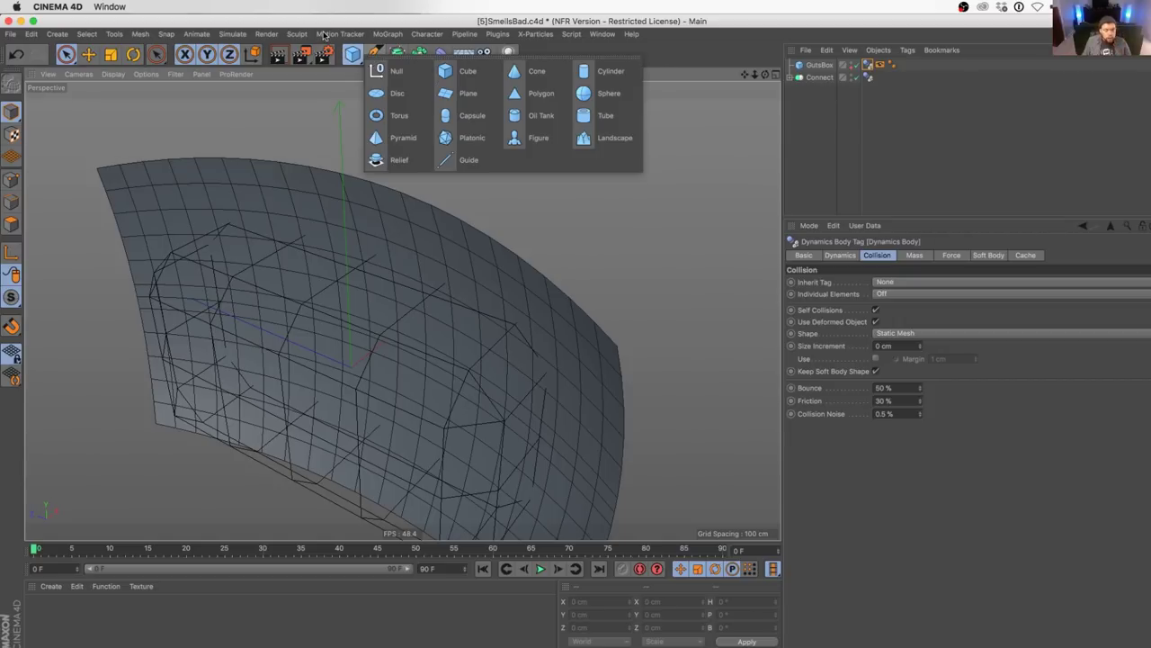
pyautogui.keyDown('alt'); pyautogui.moveTo(445, 346); pyautogui.dragTo(545, 283); pyautogui.keyUp('alt')
pyautogui.middleClick(546, 282)
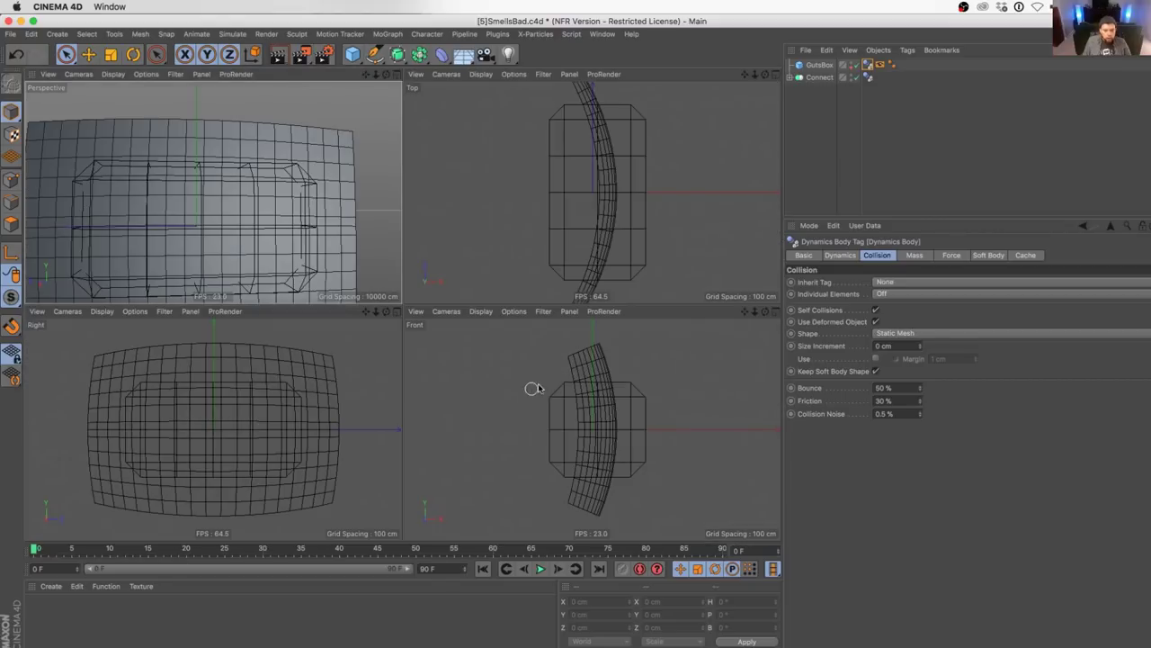
pyautogui.middleClick(278, 392)
pyautogui.click(375, 54)
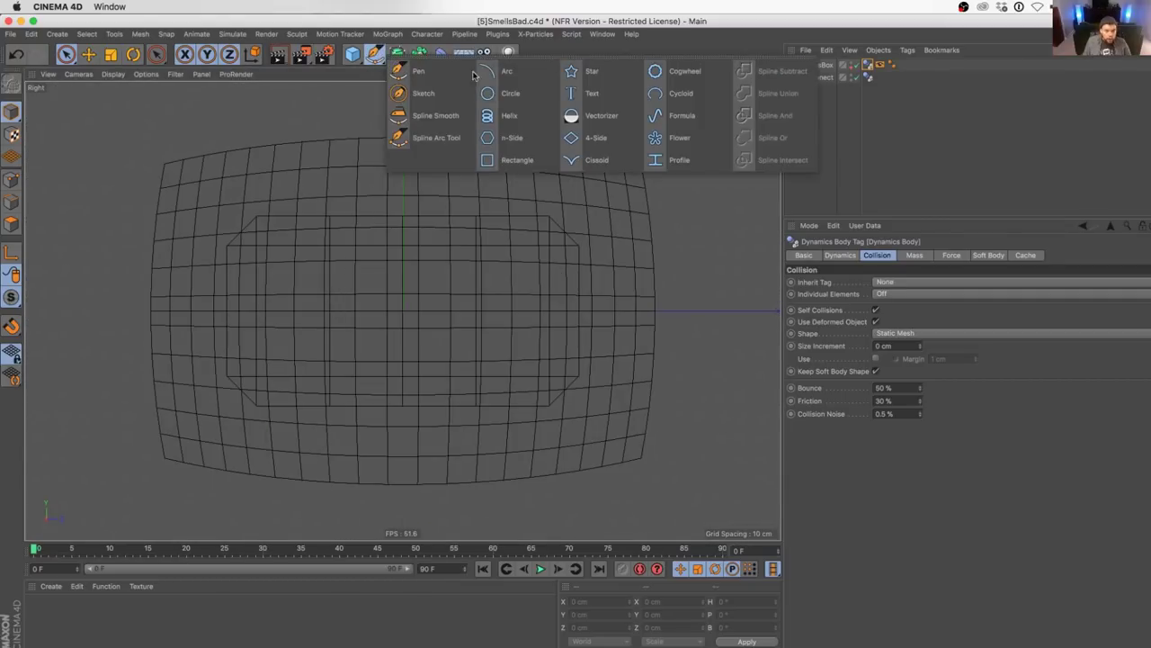
pyautogui.click(430, 93)
pyautogui.moveTo(554, 265)
pyautogui.mouseDown()
pyautogui.moveTo(401, 258)
pyautogui.moveTo(243, 276)
pyautogui.moveTo(376, 277)
pyautogui.moveTo(532, 305)
pyautogui.moveTo(397, 313)
pyautogui.moveTo(241, 359)
pyautogui.moveTo(484, 388)
pyautogui.moveTo(422, 342)
pyautogui.moveTo(252, 304)
pyautogui.moveTo(386, 380)
pyautogui.moveTo(540, 342)
pyautogui.moveTo(440, 307)
pyautogui.moveTo(342, 382)
pyautogui.moveTo(367, 340)
pyautogui.mouseUp()
pyautogui.moveTo(281, 311)
pyautogui.mouseDown()
pyautogui.moveTo(276, 247)
pyautogui.moveTo(432, 286)
pyautogui.moveTo(563, 262)
pyautogui.moveTo(494, 313)
pyautogui.mouseUp()
pyautogui.moveTo(509, 390)
pyautogui.mouseDown()
pyautogui.moveTo(282, 371)
pyautogui.moveTo(470, 321)
pyautogui.moveTo(473, 390)
pyautogui.moveTo(287, 333)
pyautogui.mouseUp()
pyautogui.middleClick(393, 307)
pyautogui.middleClick(377, 270)
# - Select a point near the middle of the sketched spline in point mode and move it along X
pyautogui.keyDown('alt'); pyautogui.moveTo(428, 250); pyautogui.dragTo(262, 303); pyautogui.keyUp('alt')
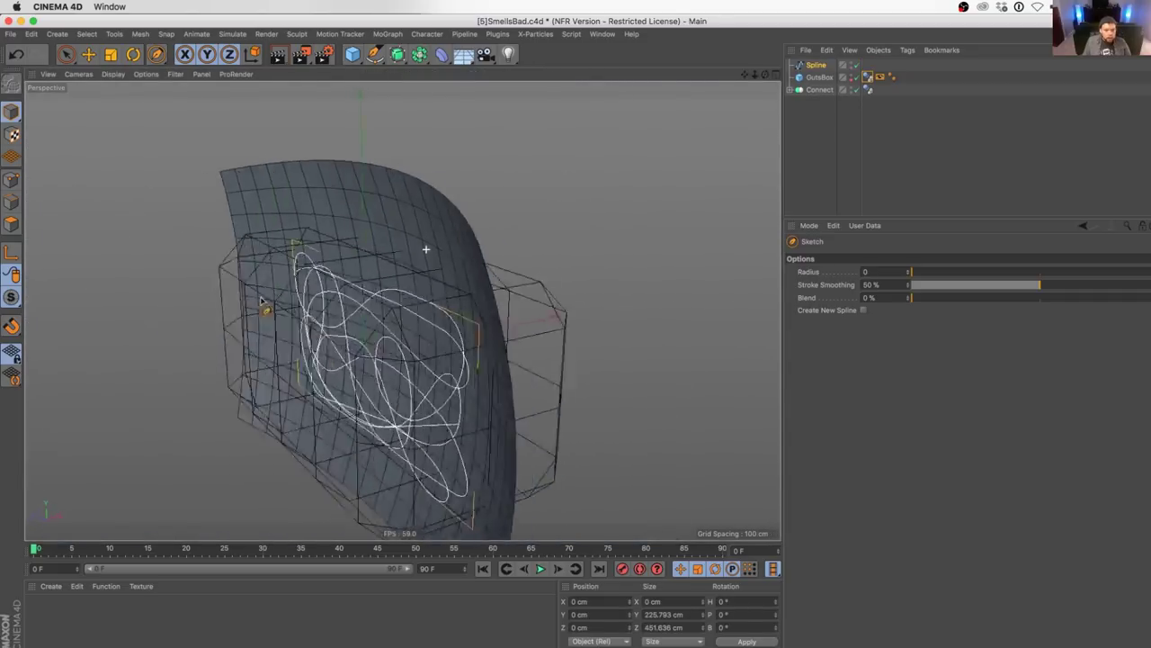
pyautogui.keyDown('alt'); pyautogui.moveTo(402, 310); pyautogui.dragTo(340, 310); pyautogui.keyUp('alt')
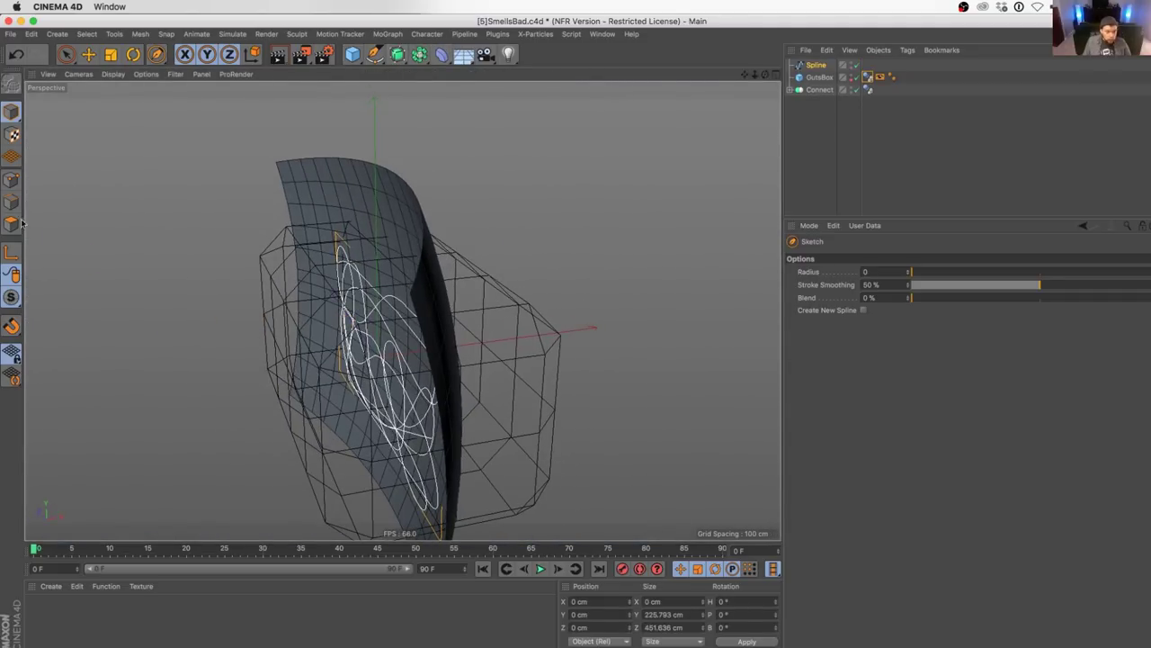
pyautogui.click(11, 180)
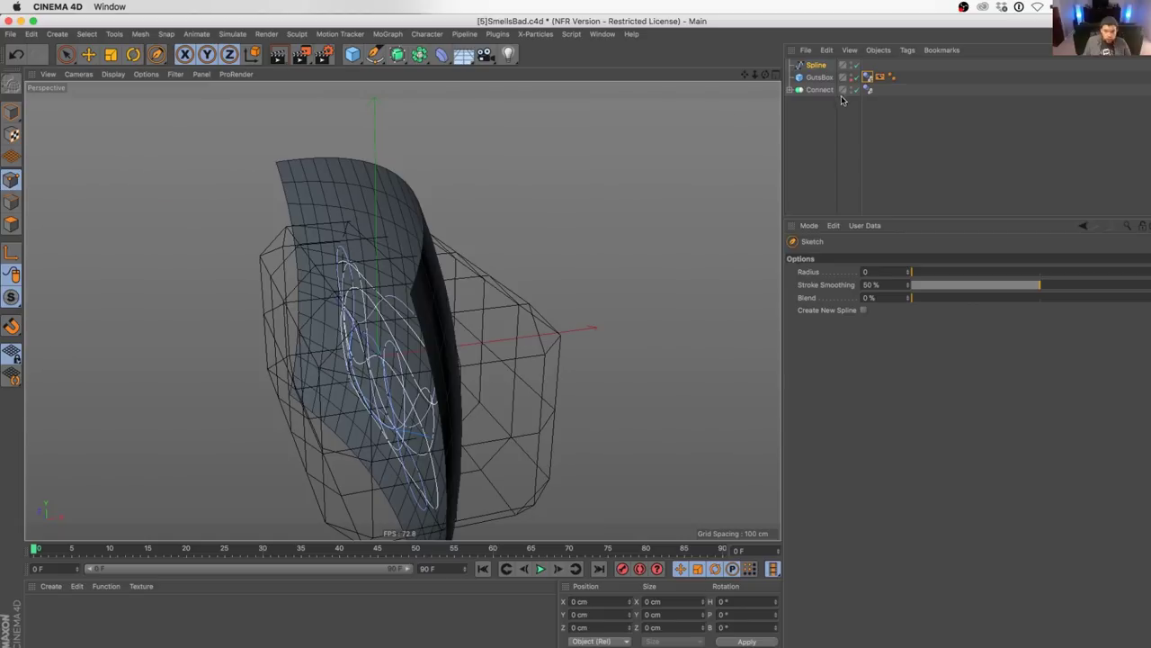
pyautogui.click(65, 54)
pyautogui.click(392, 350)
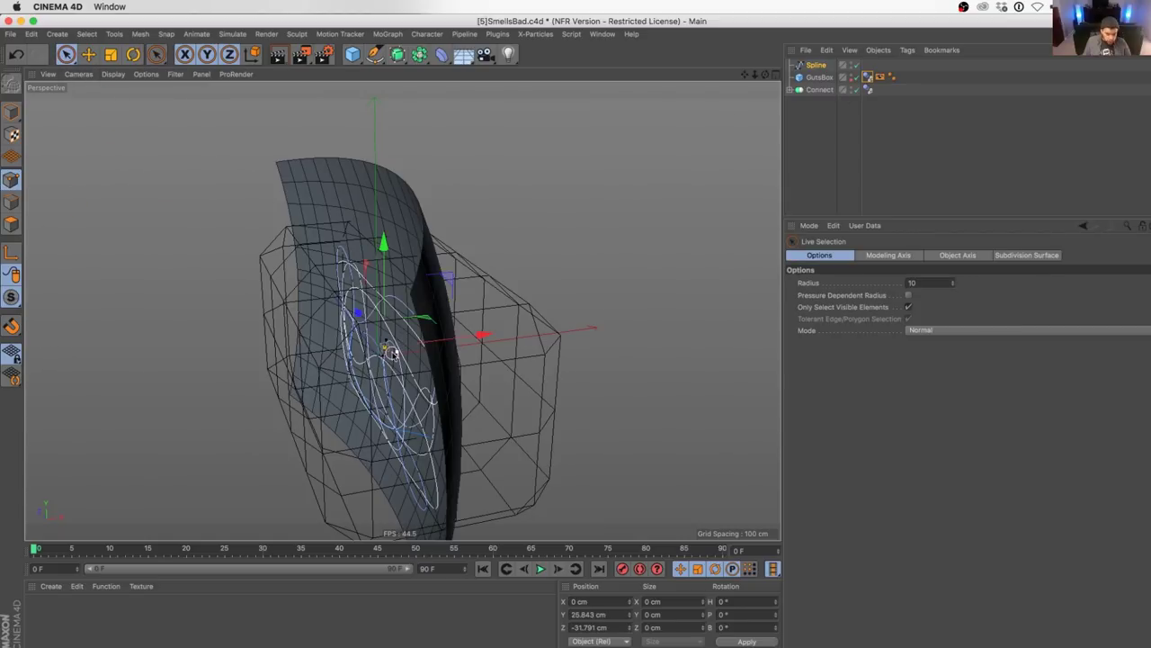
pyautogui.moveTo(482, 335); pyautogui.dragTo(447, 375)
# - Grow the point selection along the sketched spline until it covers points across most of the curve
pyautogui.press('u')
pyautogui.press('y')
pyautogui.press('u')
pyautogui.press('y')
pyautogui.press('y')
pyautogui.press('u')
pyautogui.press('Escape')
pyautogui.press('u')
pyautogui.press('Escape')
pyautogui.press('u')
pyautogui.press('Escape')
pyautogui.press('u')
pyautogui.press('Escape')
pyautogui.press('u')
pyautogui.press('Escape')
# - Shift spline points in depth and move the lowest point to about X -94, Y -87, Z -195 cm, inside GutsBox
pyautogui.press('e')
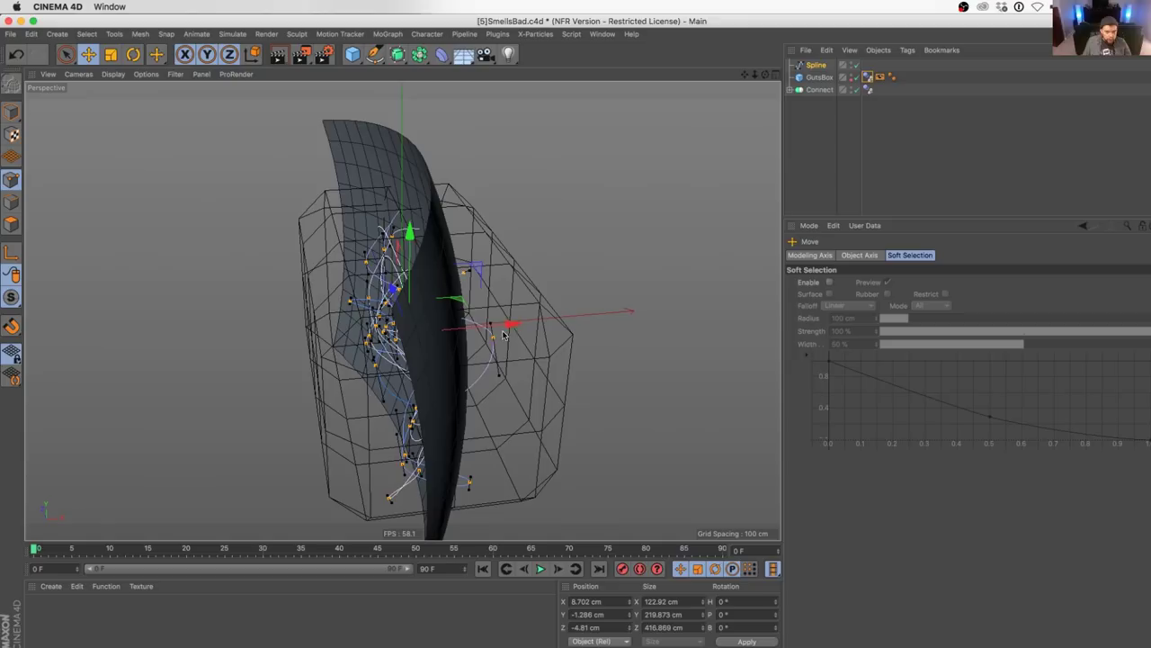
pyautogui.moveTo(504, 335); pyautogui.dragTo(478, 472)
pyautogui.keyDown('alt'); pyautogui.moveTo(531, 527); pyautogui.dragTo(523, 495, button='middle'); pyautogui.keyUp('alt')
pyautogui.click(531, 521)
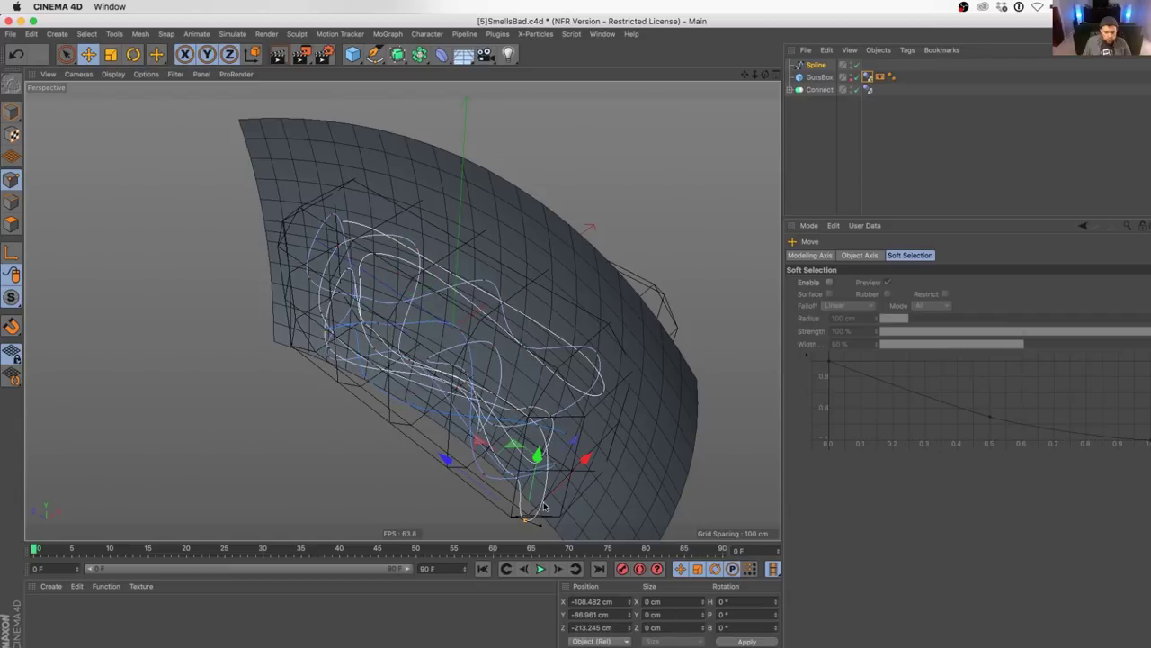
pyautogui.moveTo(514, 445); pyautogui.dragTo(457, 270)
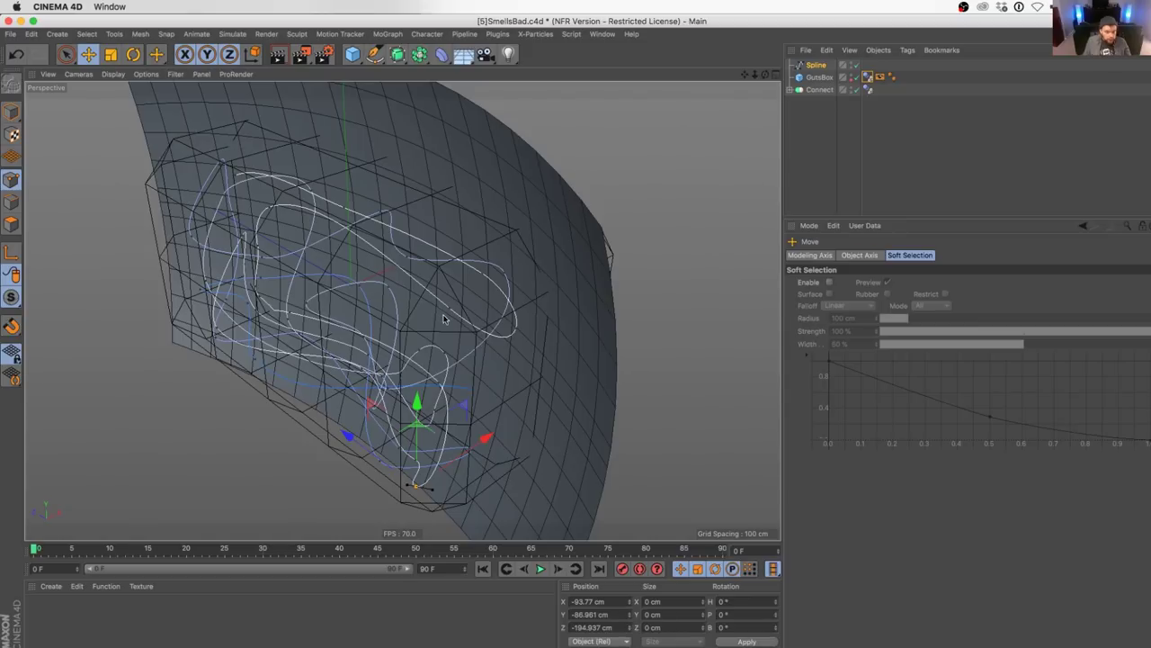
pyautogui.keyDown('alt'); pyautogui.moveTo(573, 241); pyautogui.dragTo(544, 269); pyautogui.keyUp('alt')
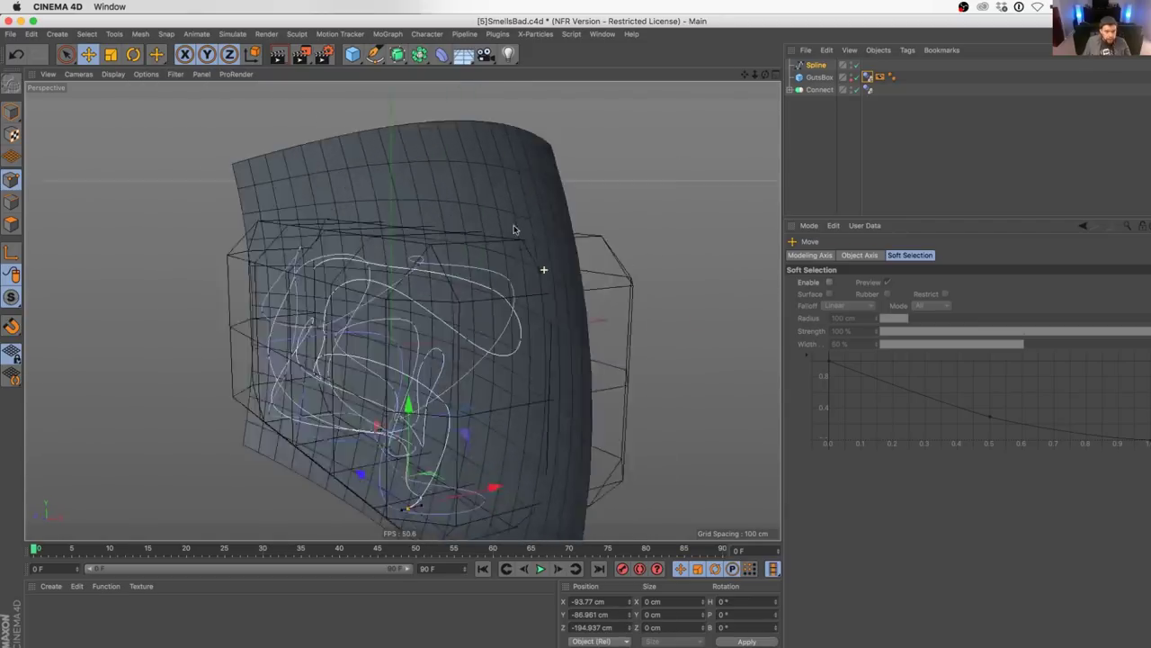
pyautogui.keyDown('alt'); pyautogui.moveTo(514, 229); pyautogui.dragTo(533, 243); pyautogui.keyUp('alt')
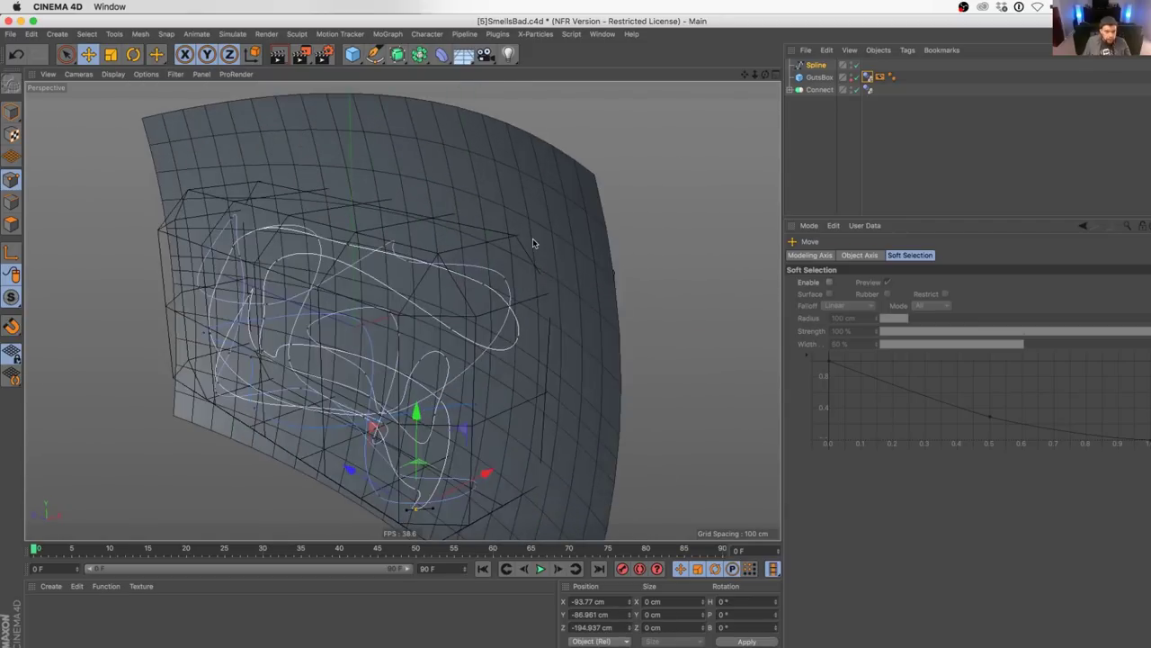
# - Make the sketched spline a soft body by adding a Soft Body simulation tag to it
pyautogui.rightClick(814, 65)
pyautogui.moveTo(856, 192)
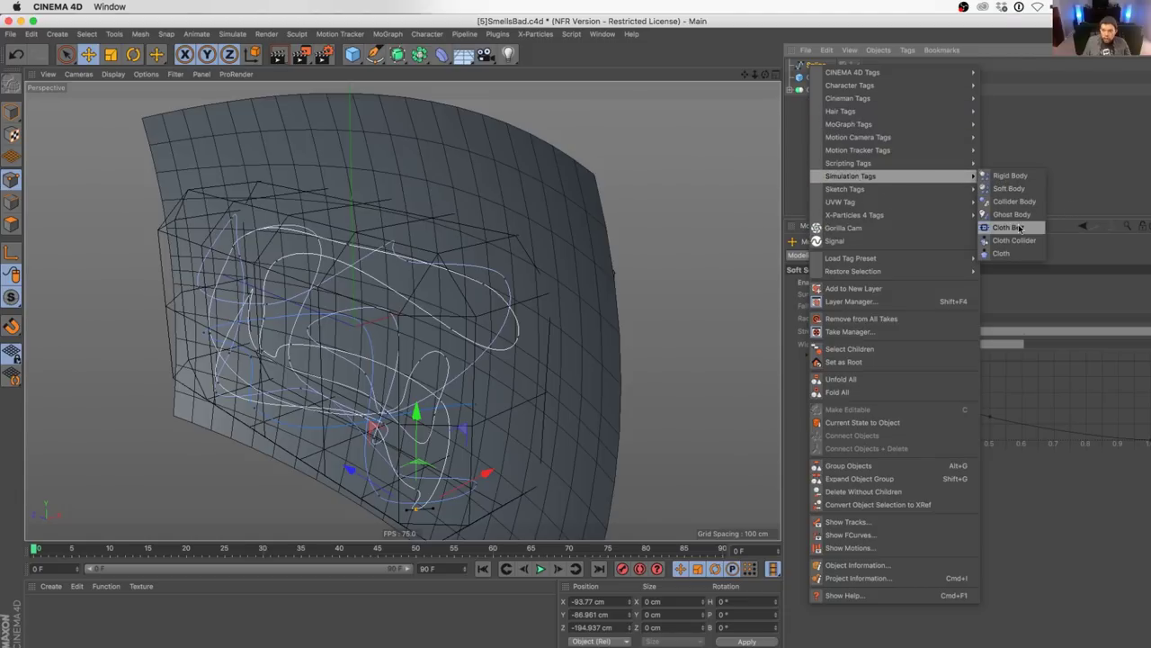
pyautogui.click(1010, 189)
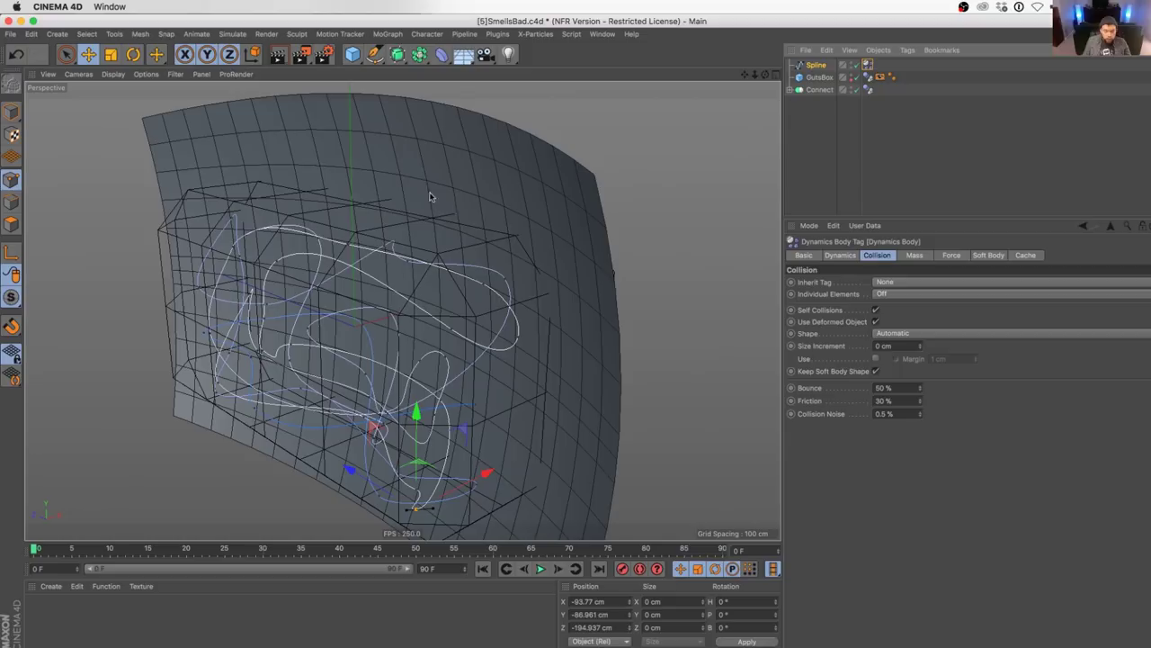
# - Step through the first frames and play the simulation to check how the soft-body spline falls inside GutsBox, finishing back at frame 0
pyautogui.click(558, 569)
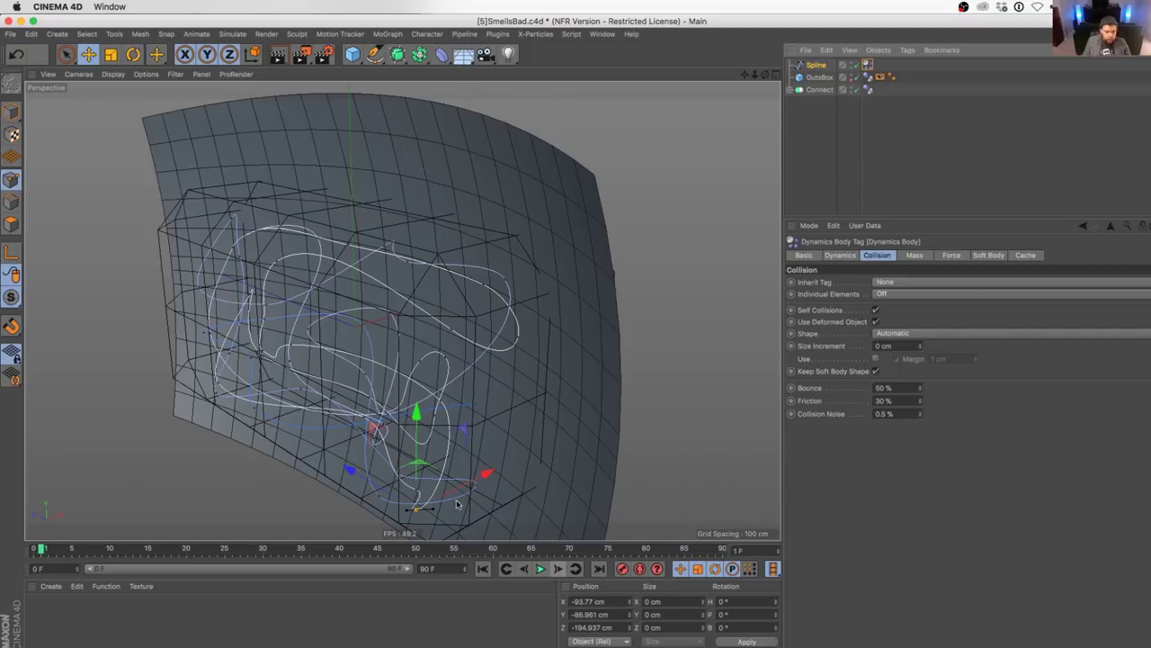
pyautogui.click(558, 569)
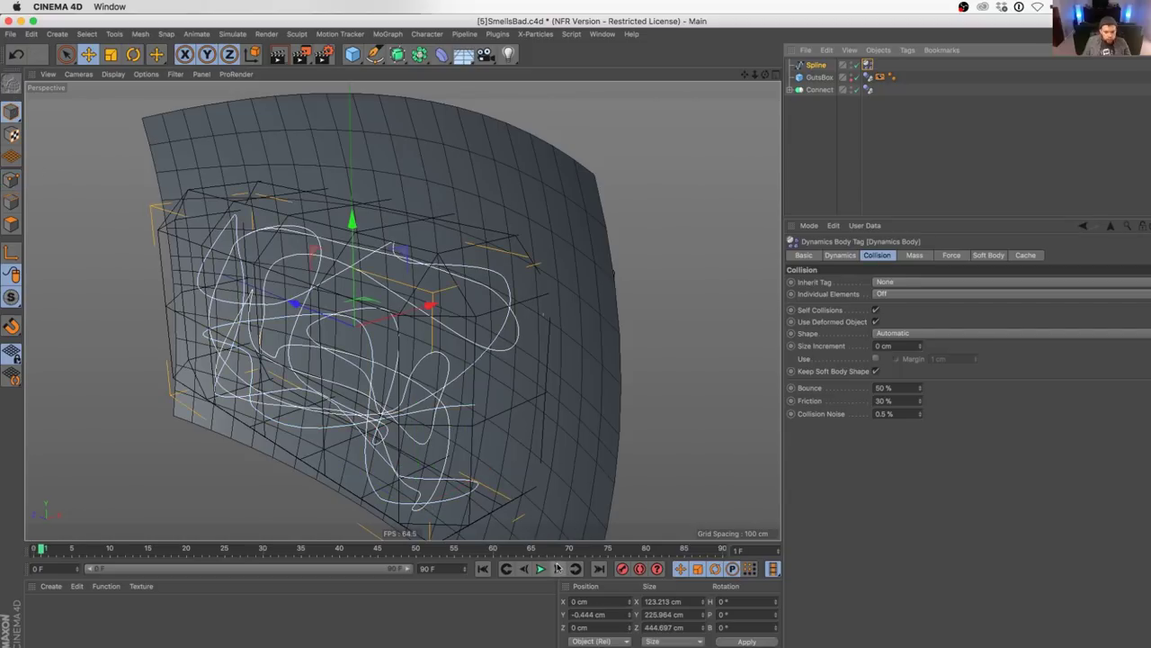
pyautogui.click(559, 570)
pyautogui.click(558, 569)
pyautogui.click(559, 569)
pyautogui.click(558, 569)
pyautogui.click(559, 570)
pyautogui.click(559, 570)
pyautogui.click(558, 570)
pyautogui.click(558, 570)
pyautogui.click(559, 569)
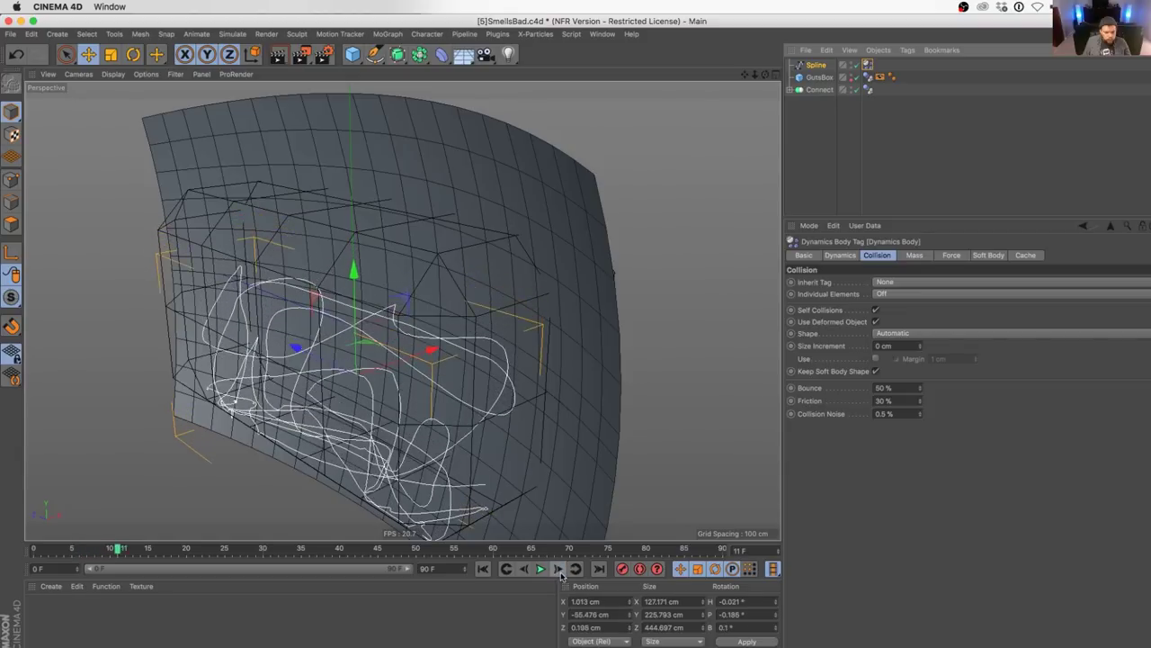
pyautogui.doubleClick(559, 569)
pyautogui.keyDown('alt'); pyautogui.moveTo(446, 337); pyautogui.dragTo(470, 319); pyautogui.keyUp('alt')
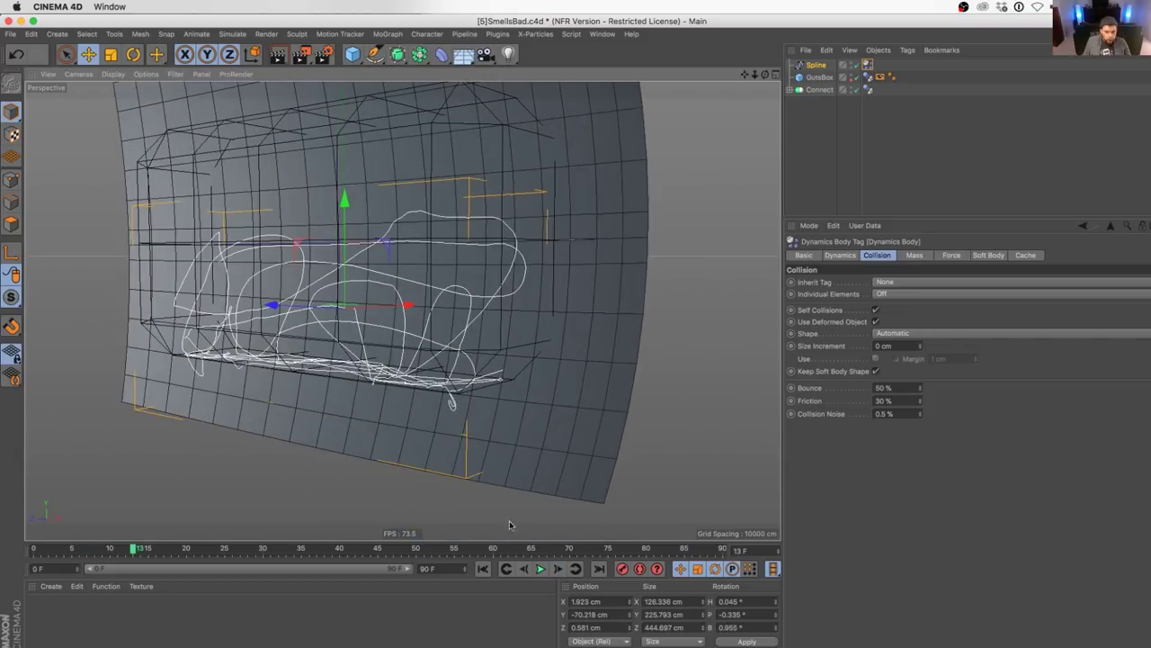
pyautogui.click(540, 568)
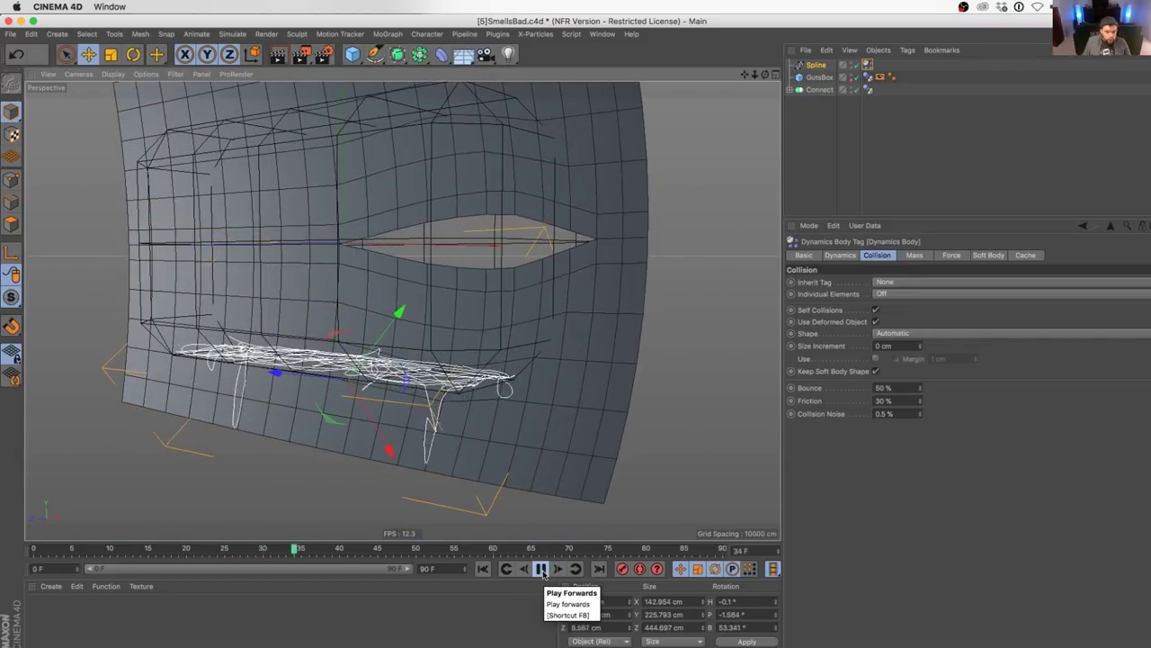
pyautogui.click(541, 569)
pyautogui.keyDown('alt'); pyautogui.moveTo(422, 387); pyautogui.dragTo(416, 477); pyautogui.keyUp('alt')
pyautogui.click(483, 568)
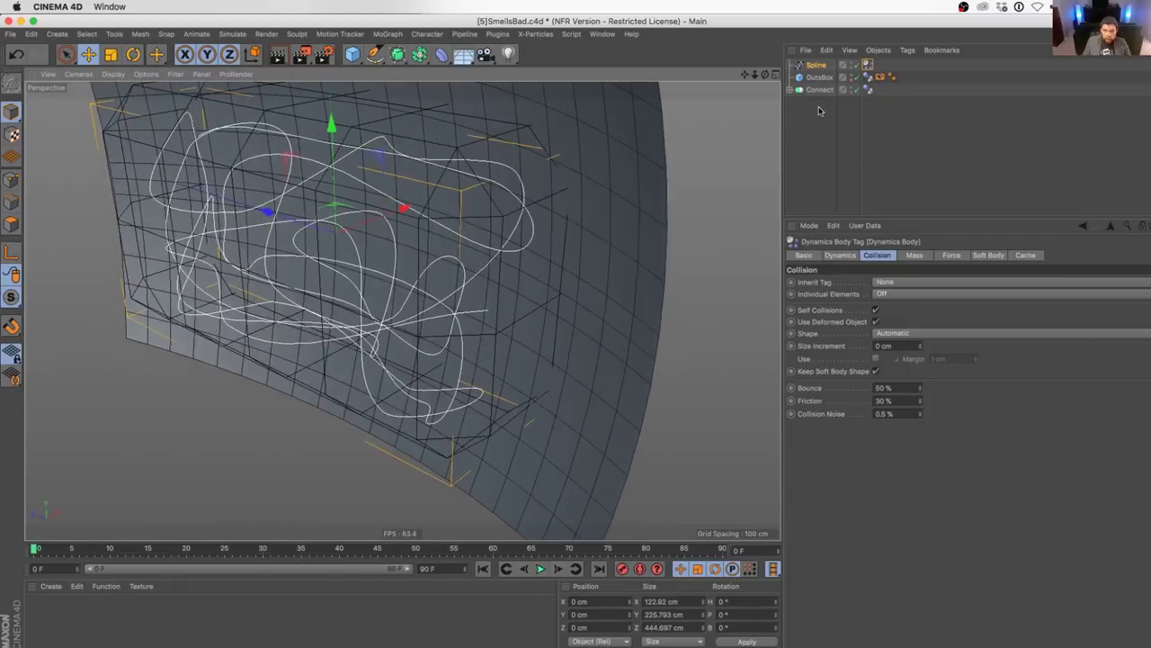
# - Enable the custom collision margin in the spline's Dynamics Body tag
pyautogui.moveTo(404, 295)
pyautogui.keyDown('alt'); pyautogui.mouseDown()
pyautogui.moveTo(417, 292)
pyautogui.moveTo(399, 296)
pyautogui.mouseUp(); pyautogui.keyUp('alt')
pyautogui.keyDown('alt'); pyautogui.moveTo(463, 230); pyautogui.dragTo(461, 274); pyautogui.keyUp('alt')
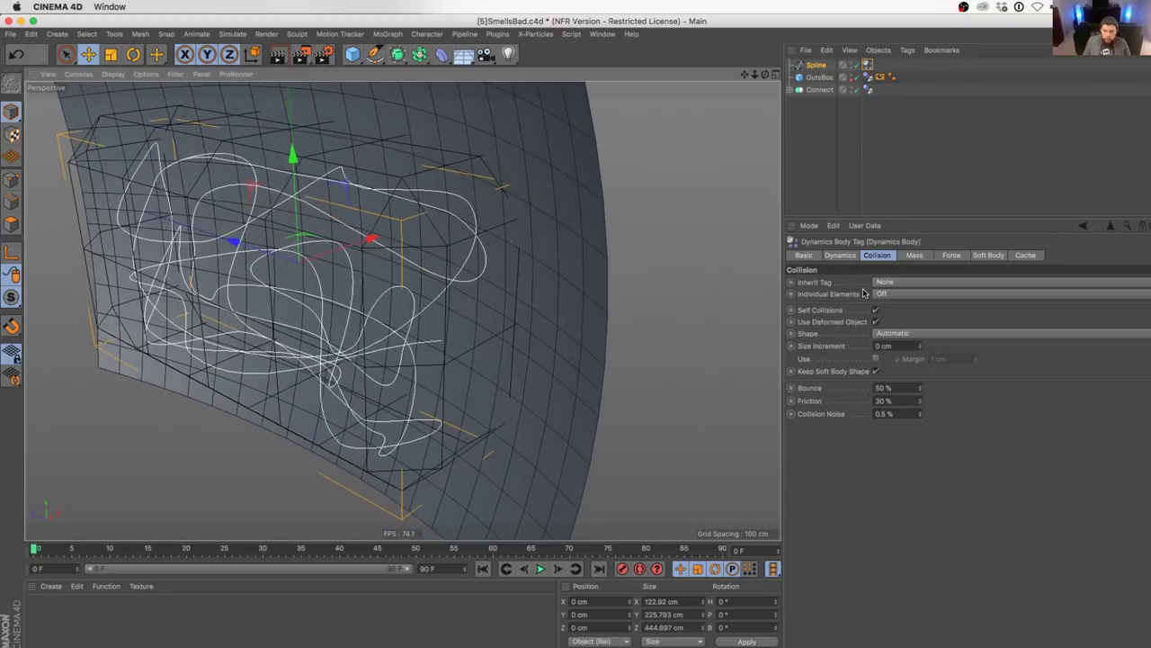
pyautogui.click(876, 359)
pyautogui.keyDown('alt'); pyautogui.moveTo(432, 315); pyautogui.dragTo(469, 324); pyautogui.keyUp('alt')
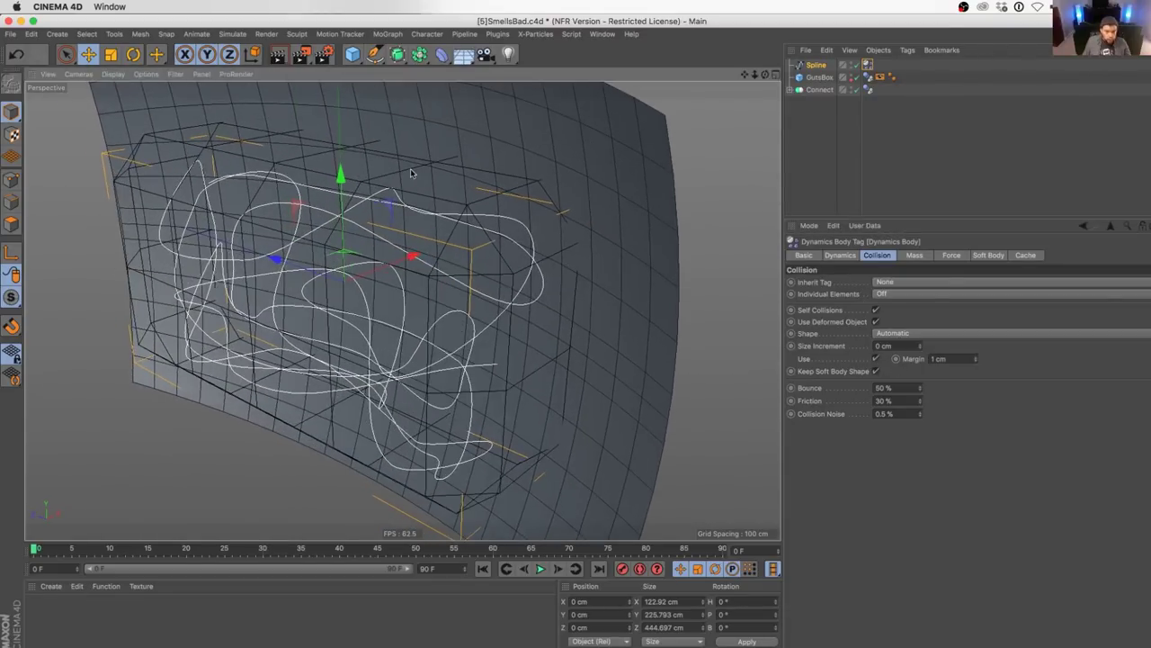
# - Create an n-Side profile and a Sweep generator, and nest the n-Side and the Spline inside the Sweep
pyautogui.click(375, 54)
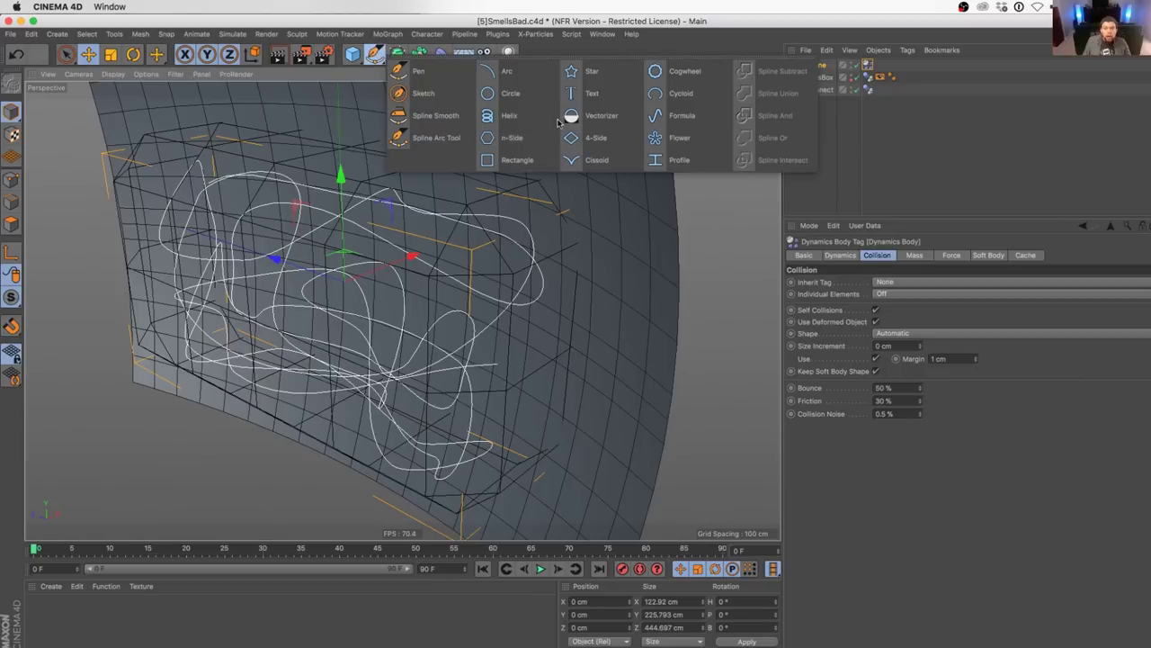
pyautogui.click(509, 140)
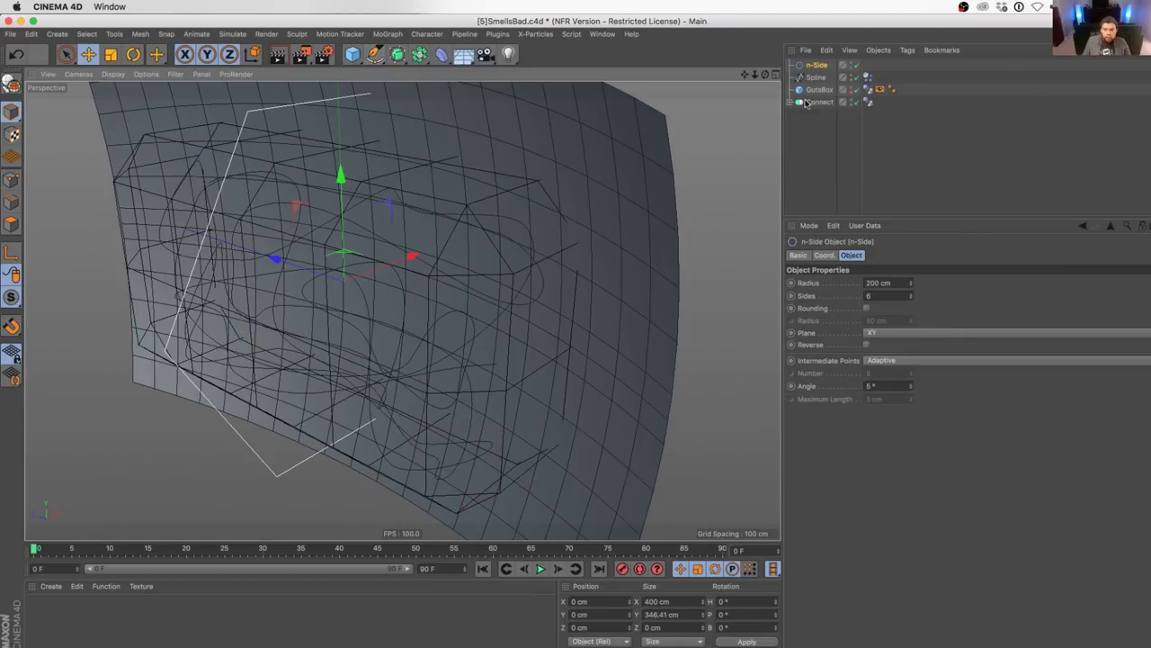
pyautogui.click(397, 54)
pyautogui.click(452, 114)
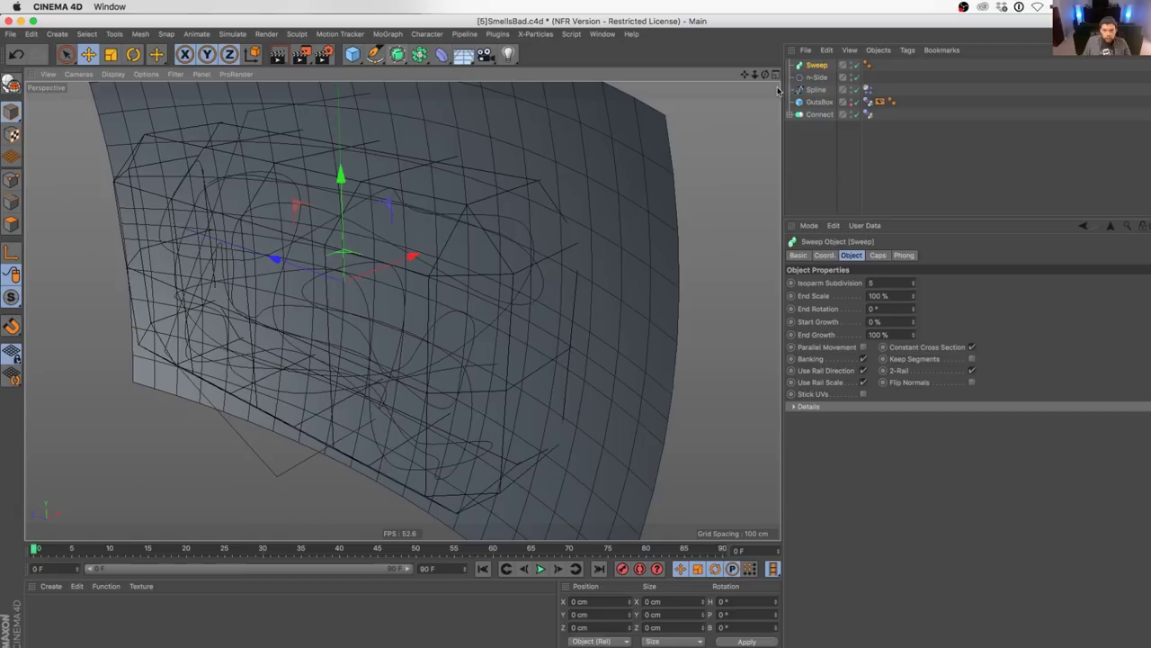
pyautogui.click(812, 77)
pyautogui.keyDown('shift'); pyautogui.click(816, 89); pyautogui.keyUp('shift')
pyautogui.moveTo(817, 77); pyautogui.dragTo(818, 67)
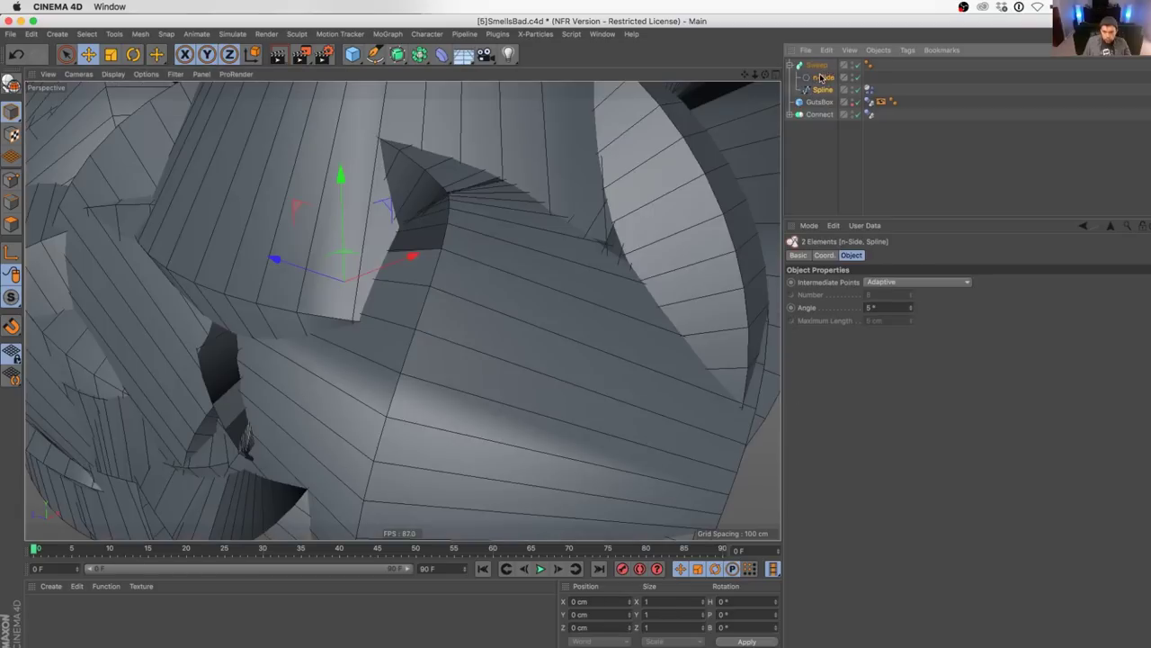
# - Scale the n-Side profile down to a radius of 20 cm
pyautogui.press('t')
pyautogui.moveTo(608, 164); pyautogui.dragTo(268, 375)
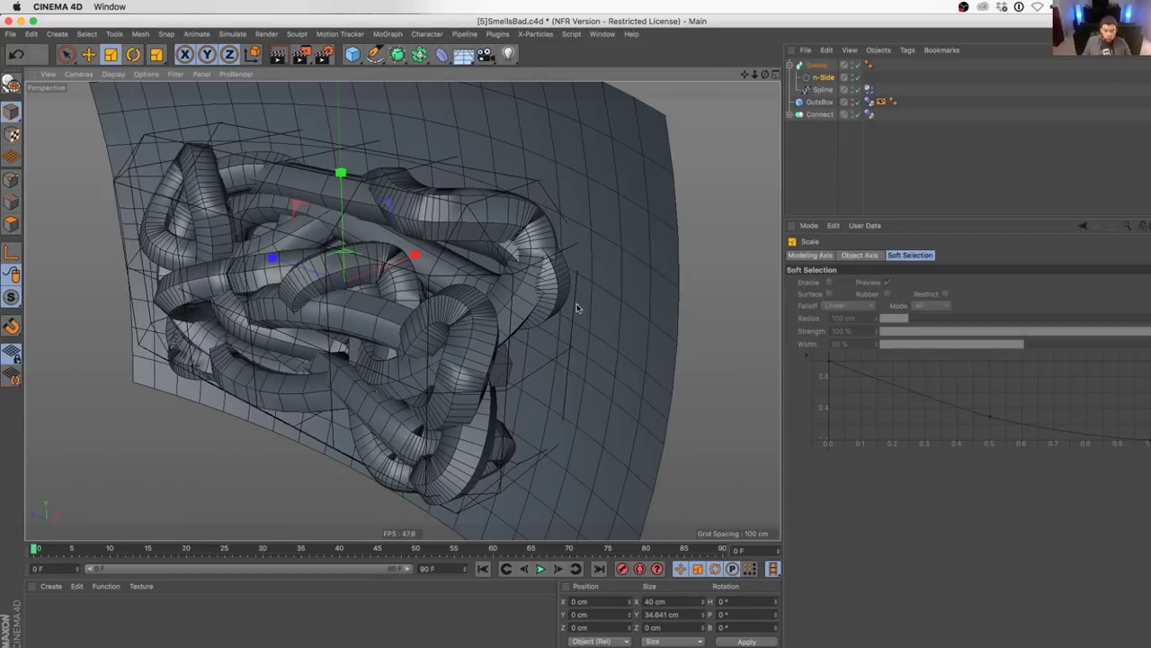
pyautogui.click(822, 79)
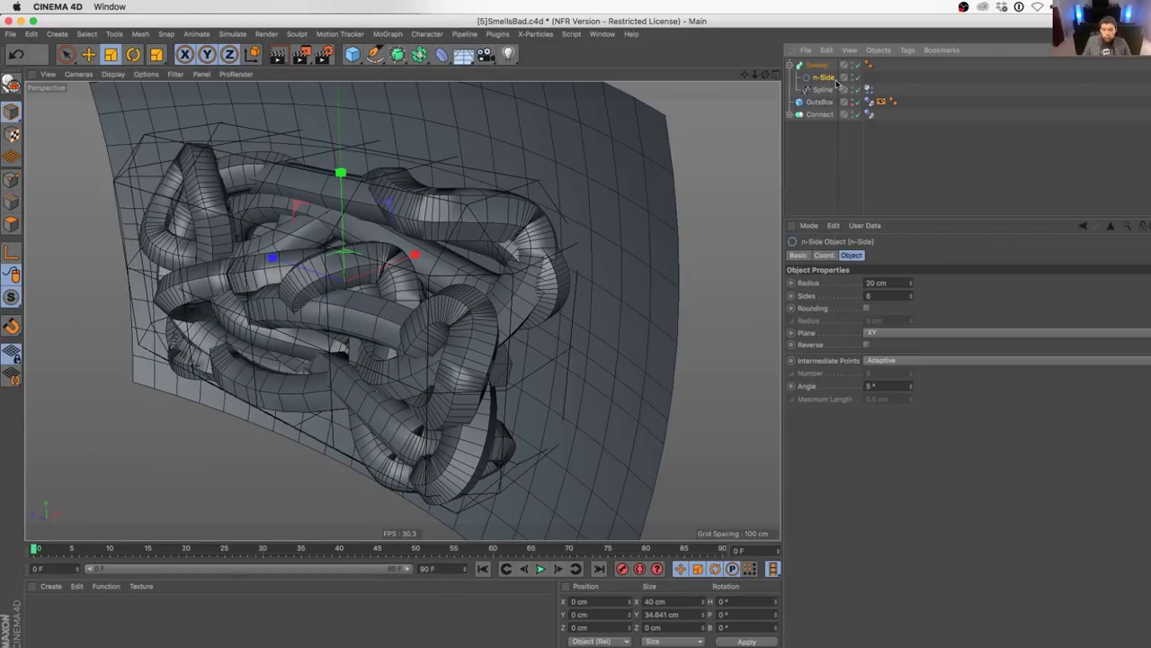
# - Copy the n-Side's radius into the spline's collision margin, setting the margin to 20 cm
pyautogui.click(898, 282)
pyautogui.press('super+c')
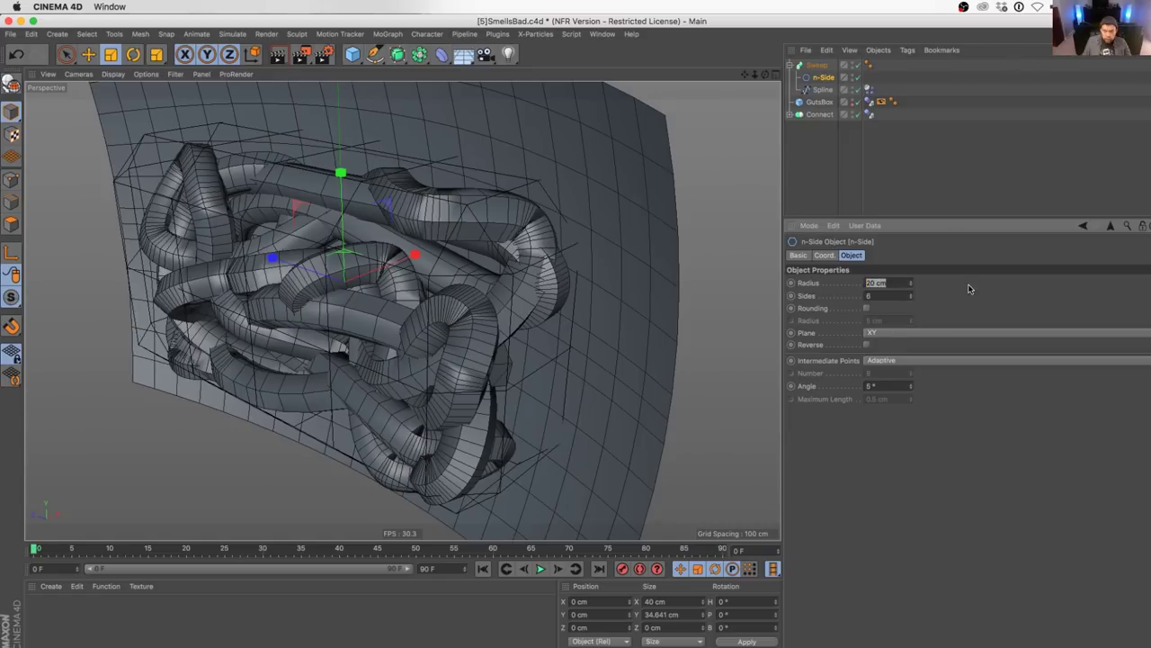
pyautogui.press('Return')
pyautogui.click(870, 90)
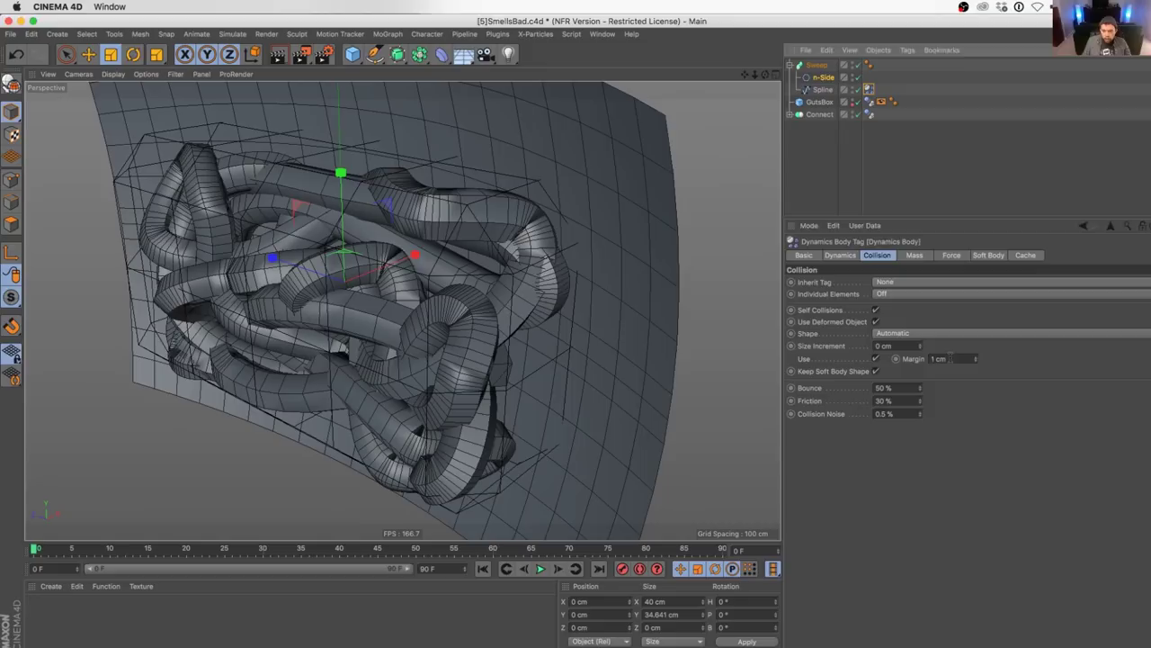
pyautogui.moveTo(947, 359); pyautogui.dragTo(909, 376)
pyautogui.press('super+v')
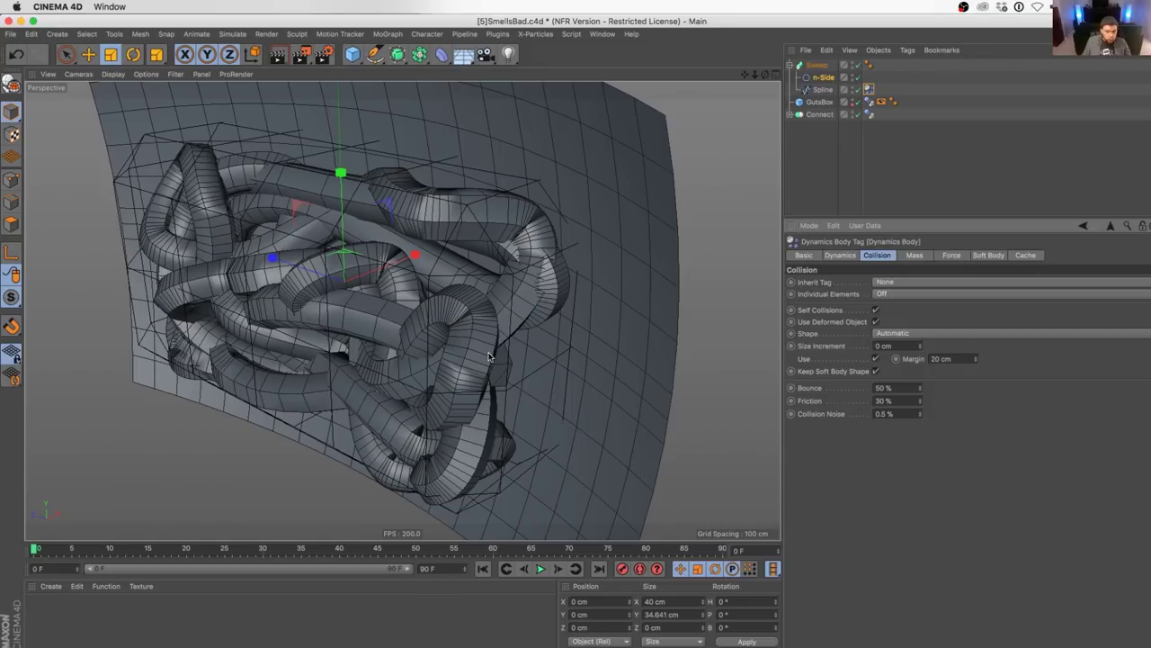
# - Step the simulation from the start to frame 4, inspect the swept guts around the panel, and return to frame 0
pyautogui.click(484, 569)
pyautogui.click(557, 569)
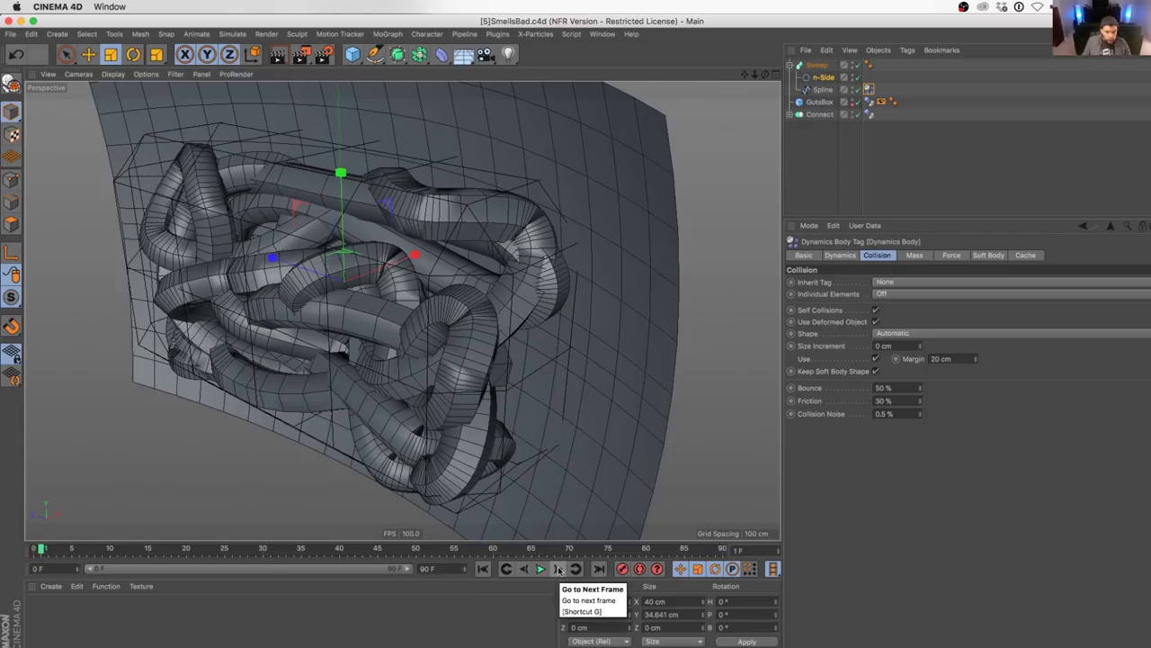
pyautogui.click(558, 569)
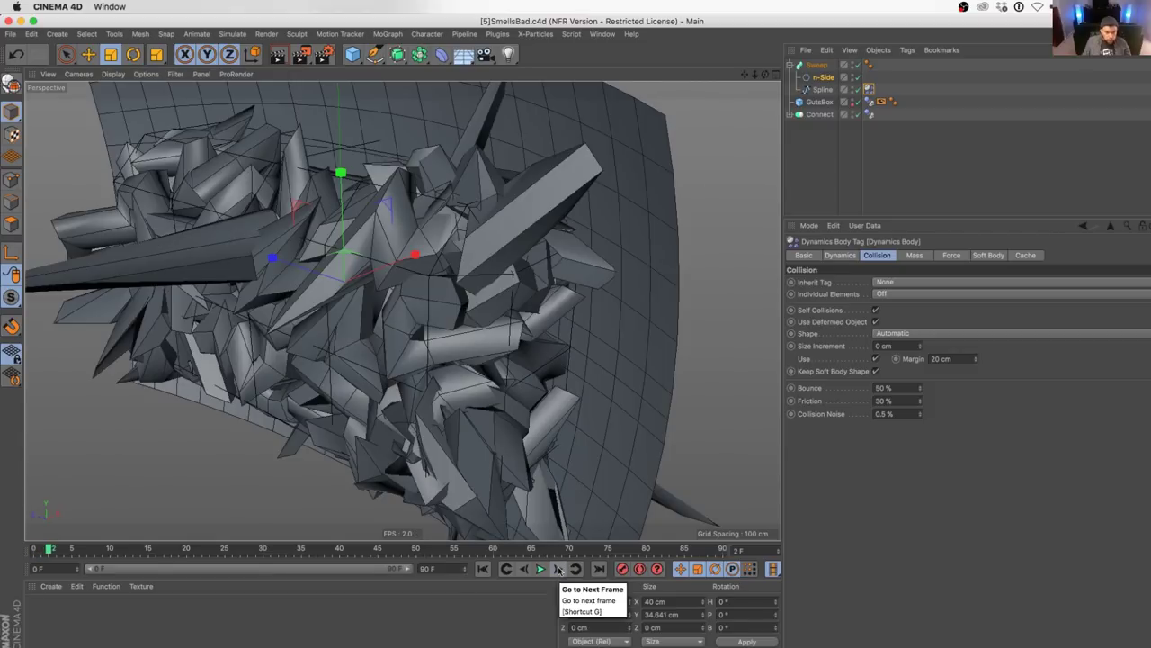
pyautogui.click(558, 568)
pyautogui.click(558, 568)
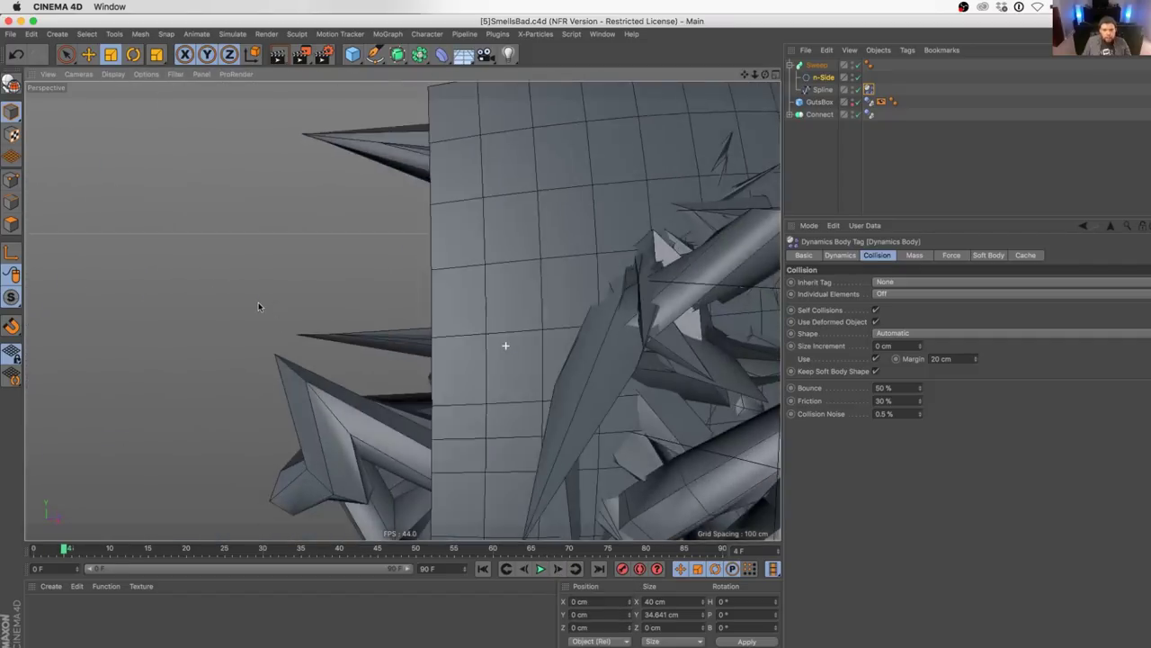
pyautogui.keyDown('alt'); pyautogui.moveTo(258, 307); pyautogui.dragTo(528, 348); pyautogui.keyUp('alt')
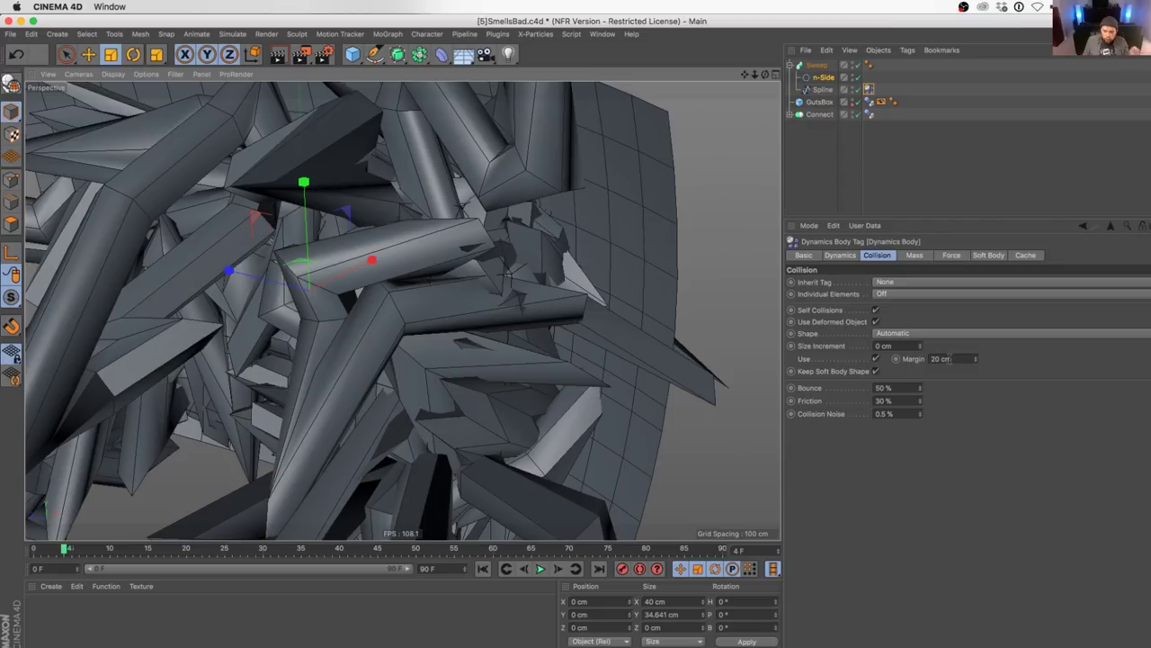
pyautogui.click(483, 568)
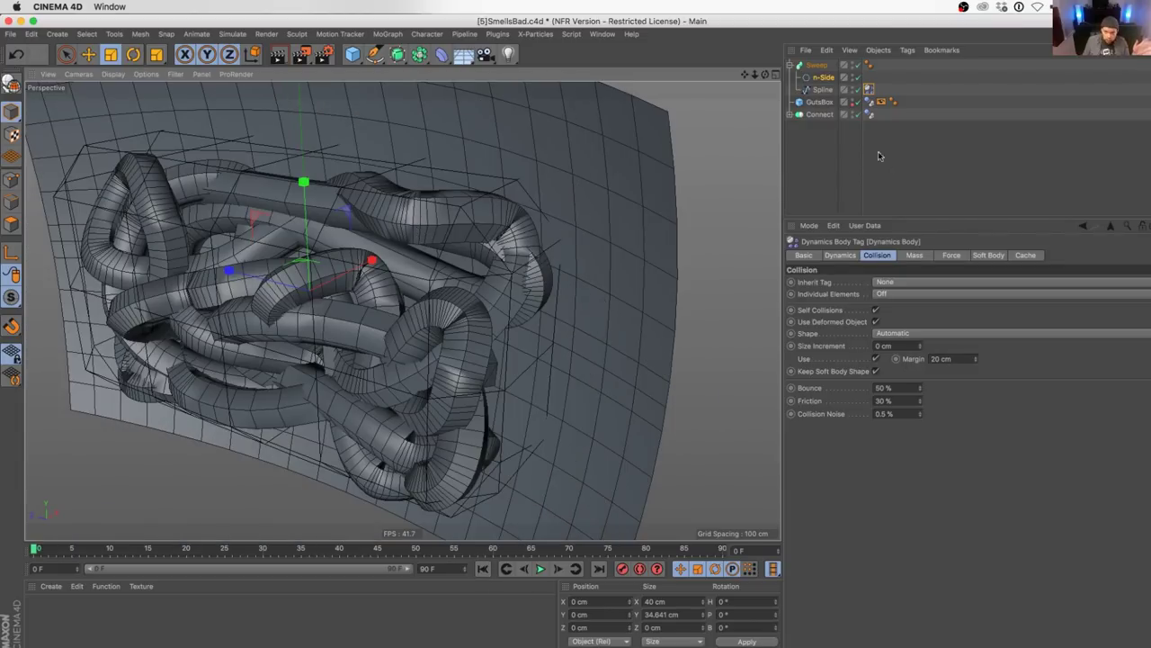
# - Set the spline's intermediate points to Subdivided with an angle of 90° and a maximum length of 20 cm
pyautogui.click(819, 90)
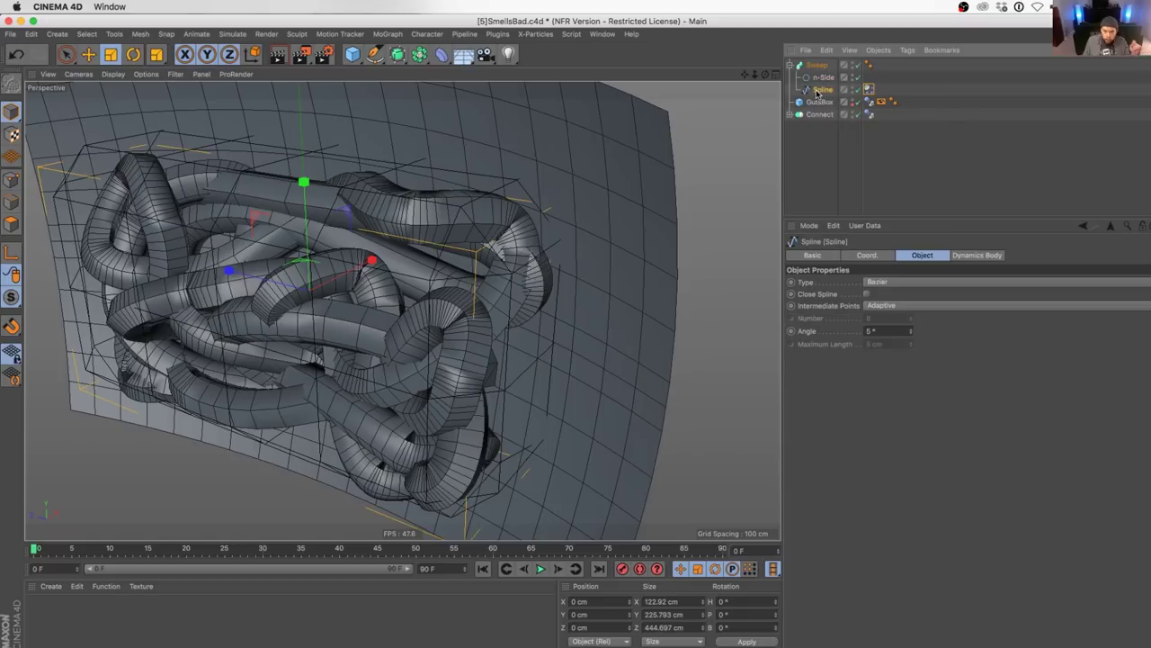
pyautogui.click(880, 282)
pyautogui.click(880, 285)
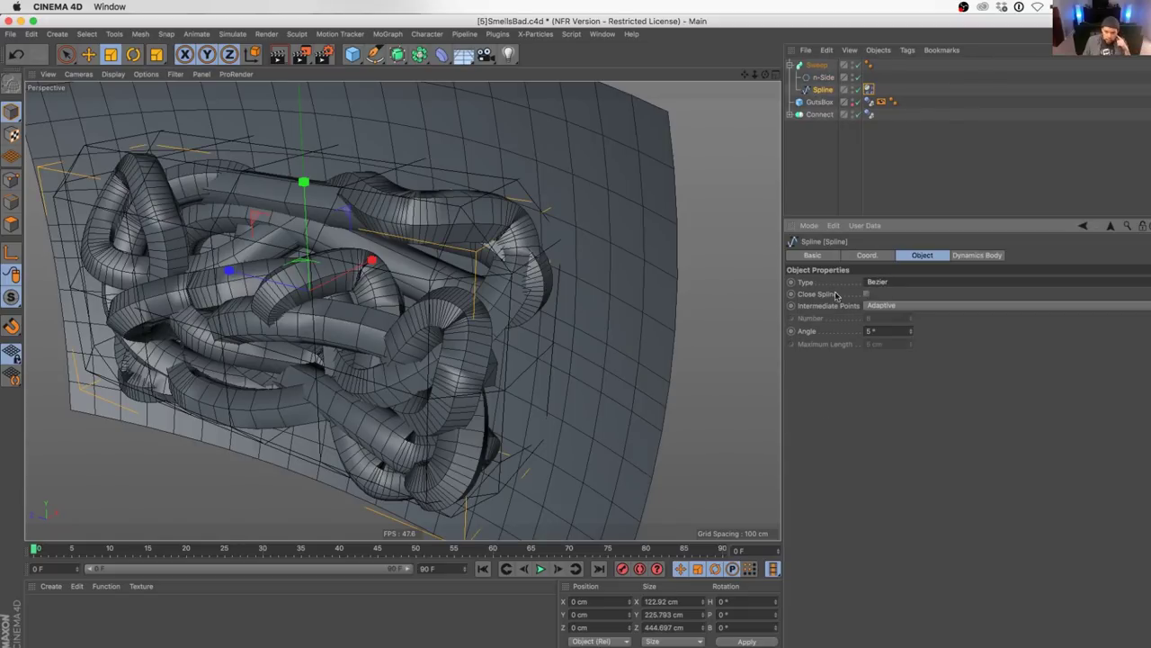
pyautogui.click(883, 305)
pyautogui.click(888, 368)
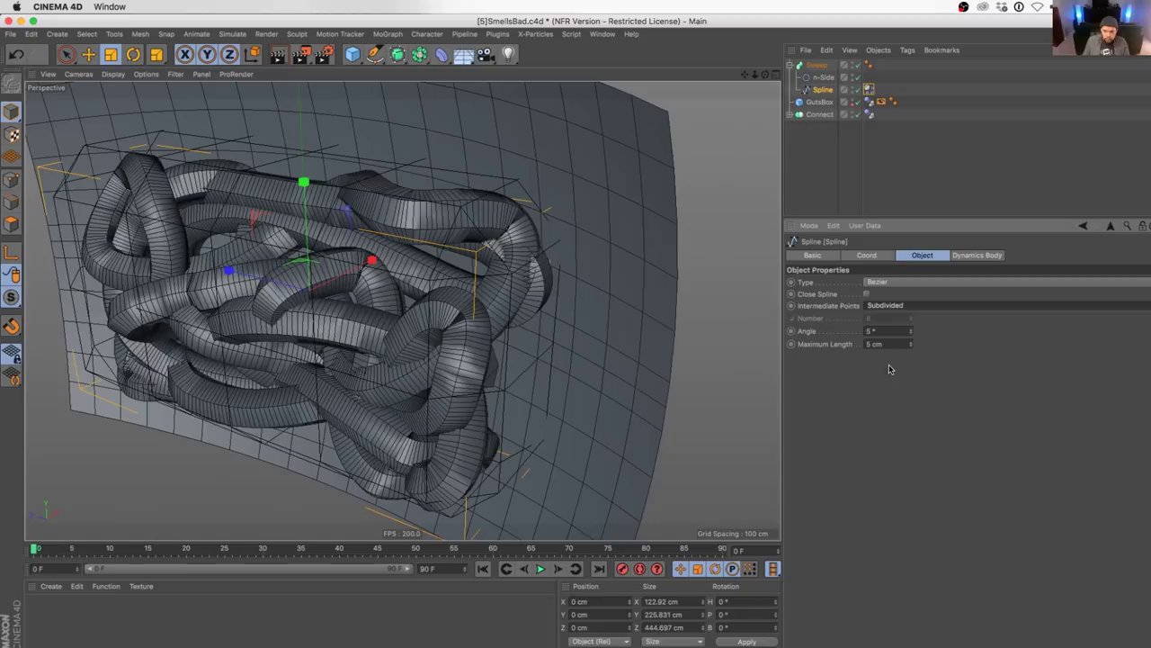
pyautogui.moveTo(914, 335); pyautogui.dragTo(913, 297)
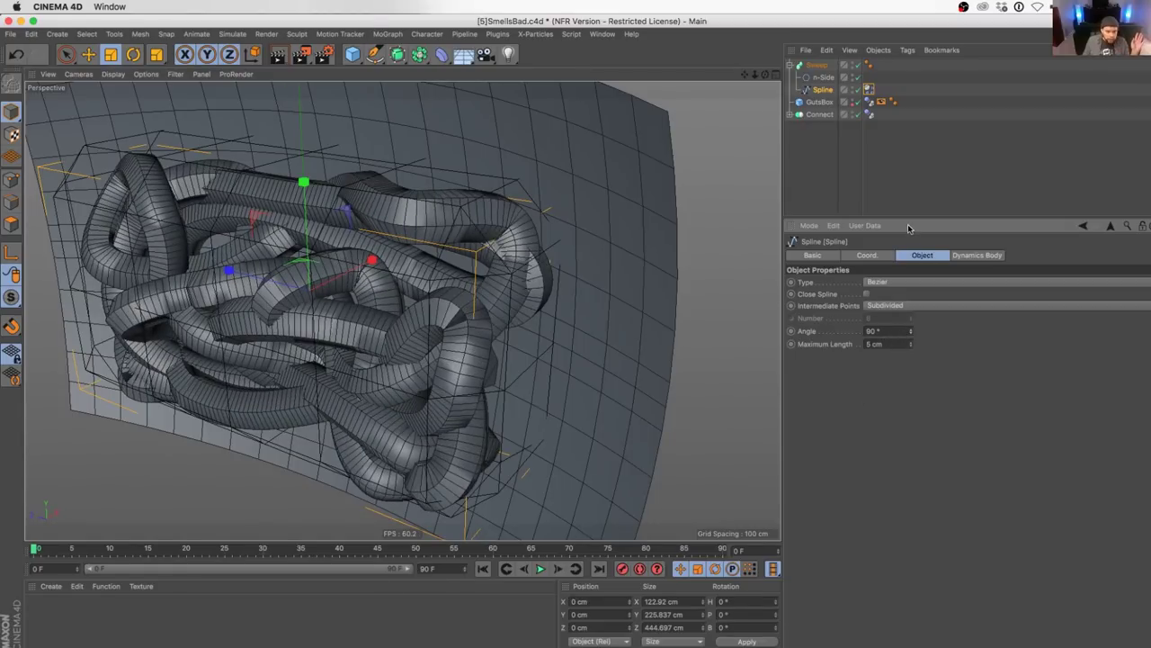
pyautogui.click(875, 344)
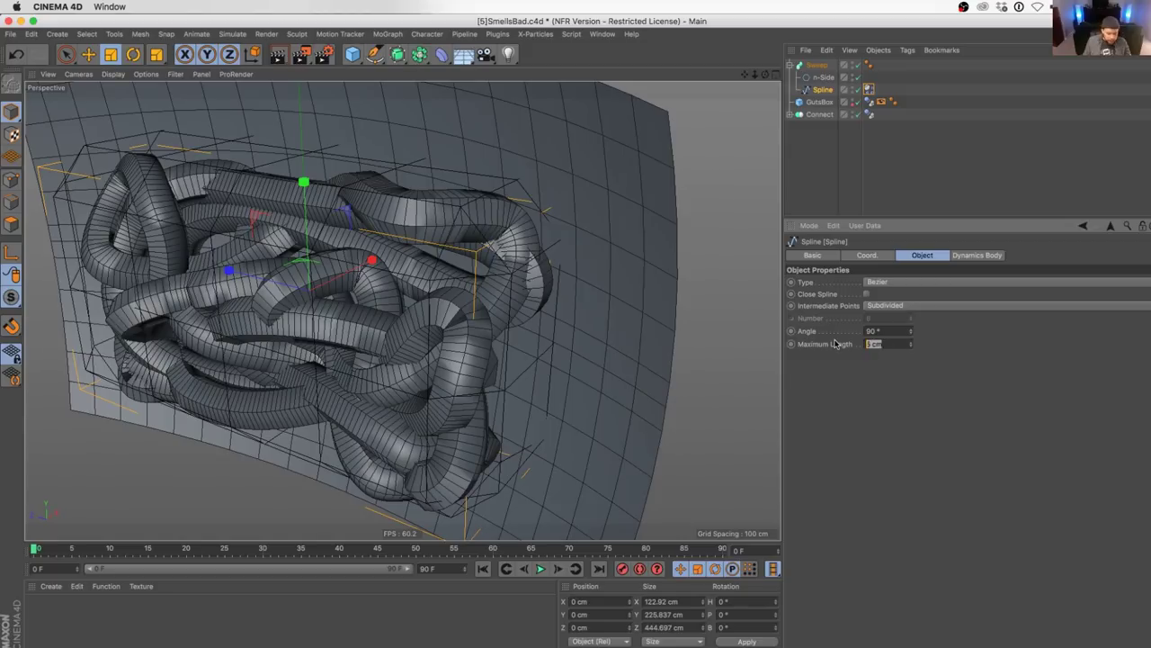
pyautogui.write('20')
pyautogui.press('Return')
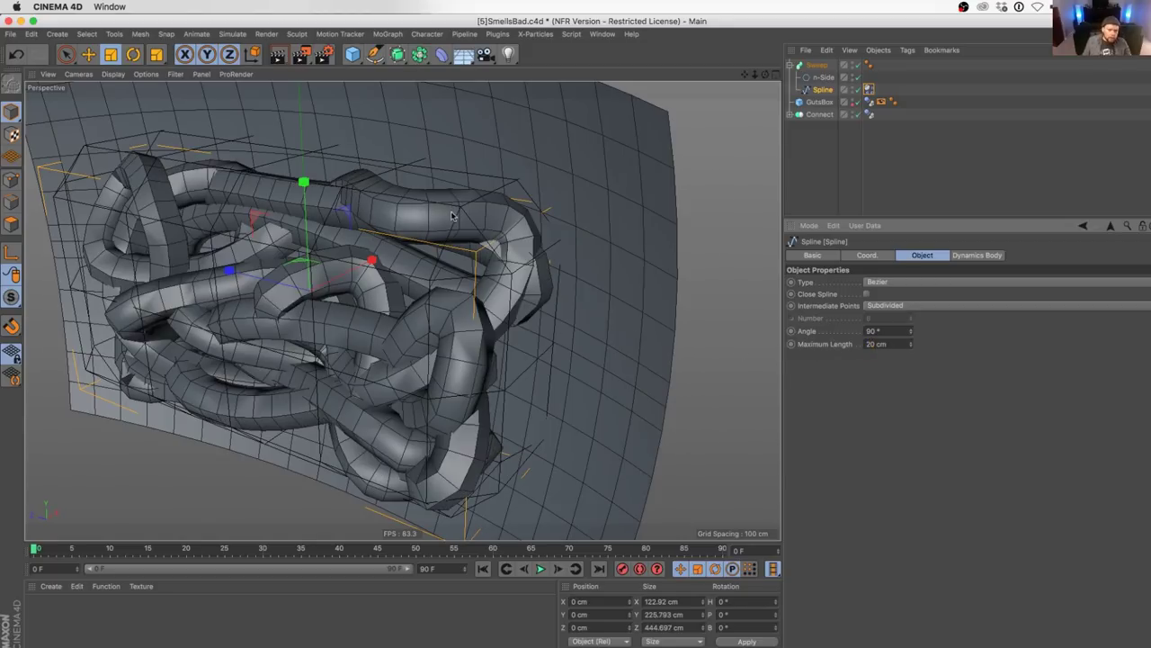
# - Step the simulation forward to frame 4 and examine how the subdivided guts behave inside GutsBox
pyautogui.click(558, 569)
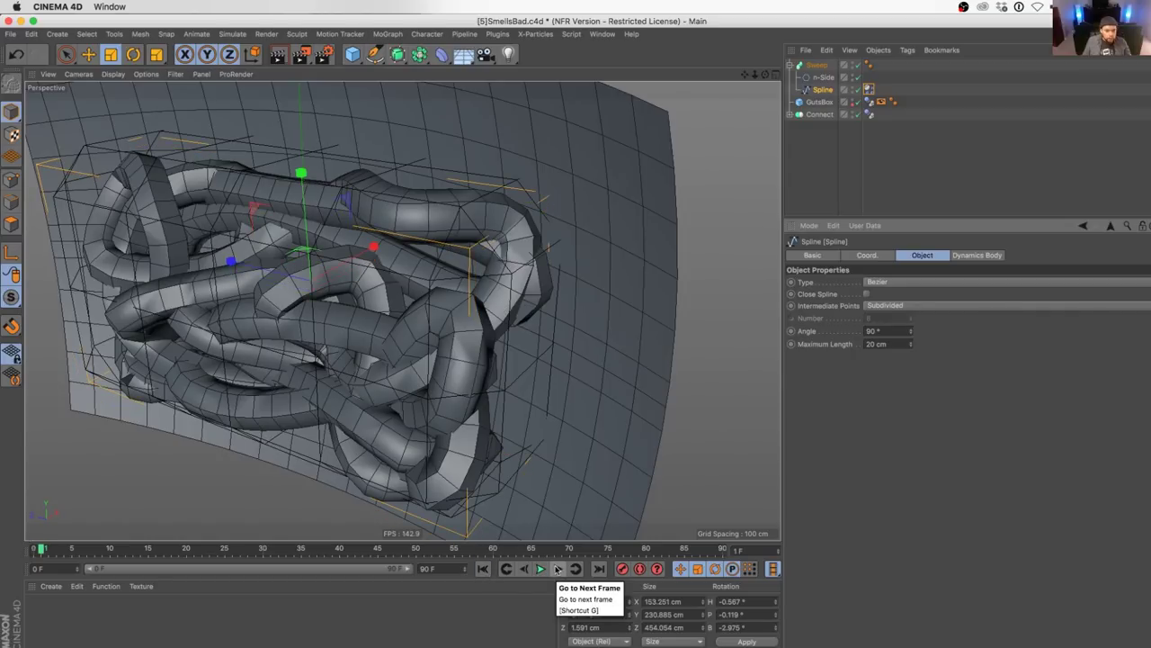
pyautogui.click(558, 568)
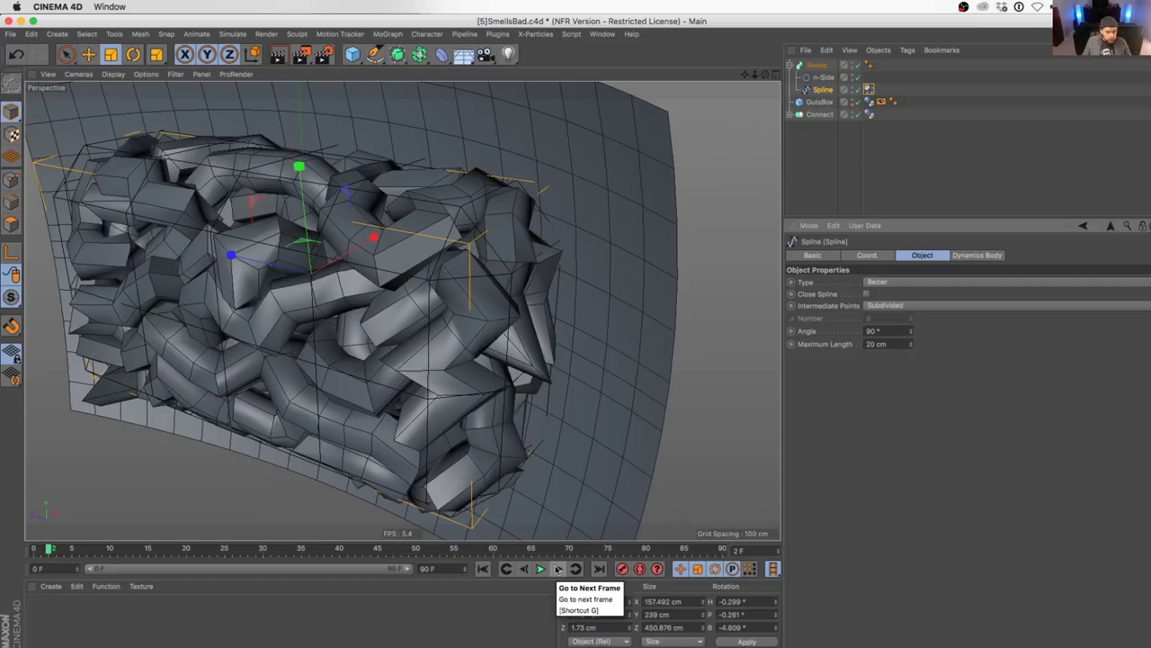
pyautogui.click(558, 569)
pyautogui.click(557, 569)
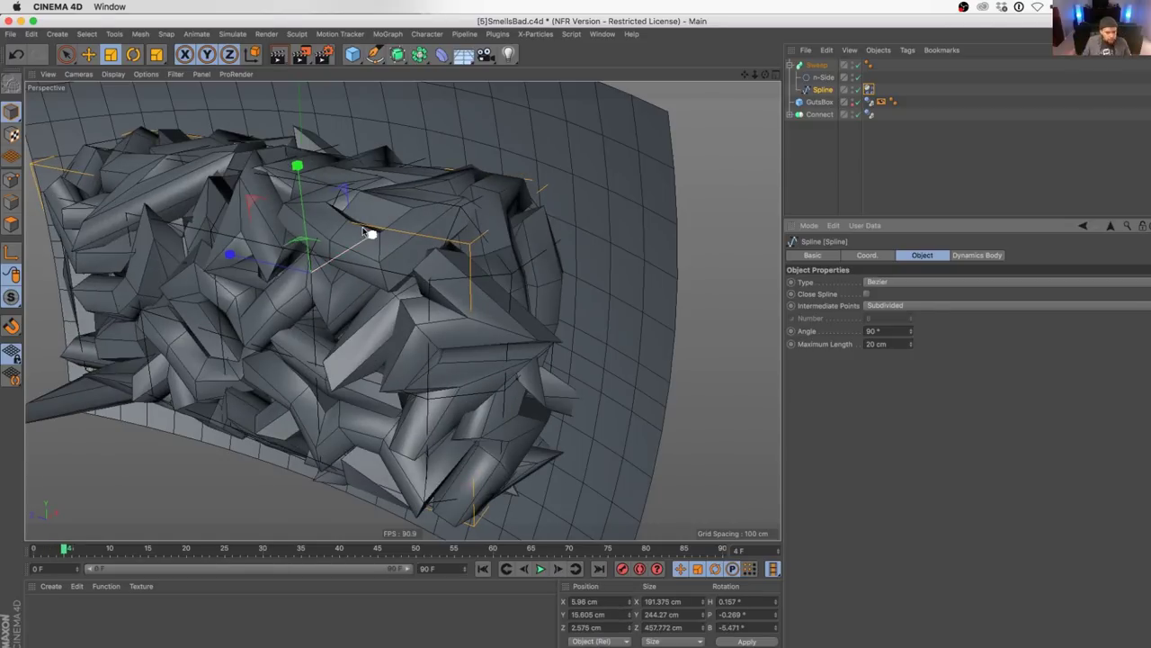
pyautogui.moveTo(476, 315)
pyautogui.keyDown('alt'); pyautogui.mouseDown()
pyautogui.moveTo(404, 313)
pyautogui.moveTo(172, 264)
pyautogui.moveTo(537, 316)
pyautogui.moveTo(469, 326)
pyautogui.mouseUp(); pyautogui.keyUp('alt')
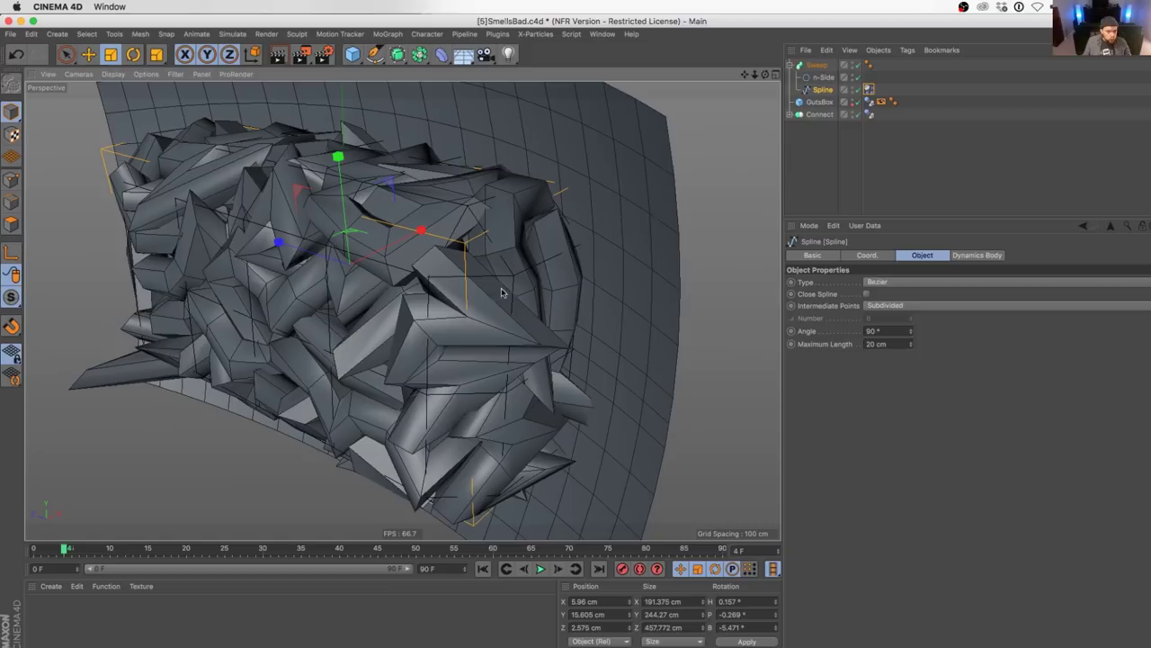
# - Set the n-Side's radius, the spline's maximum length and the spline's collision margin all to 15 cm
pyautogui.click(821, 78)
pyautogui.doubleClick(891, 283)
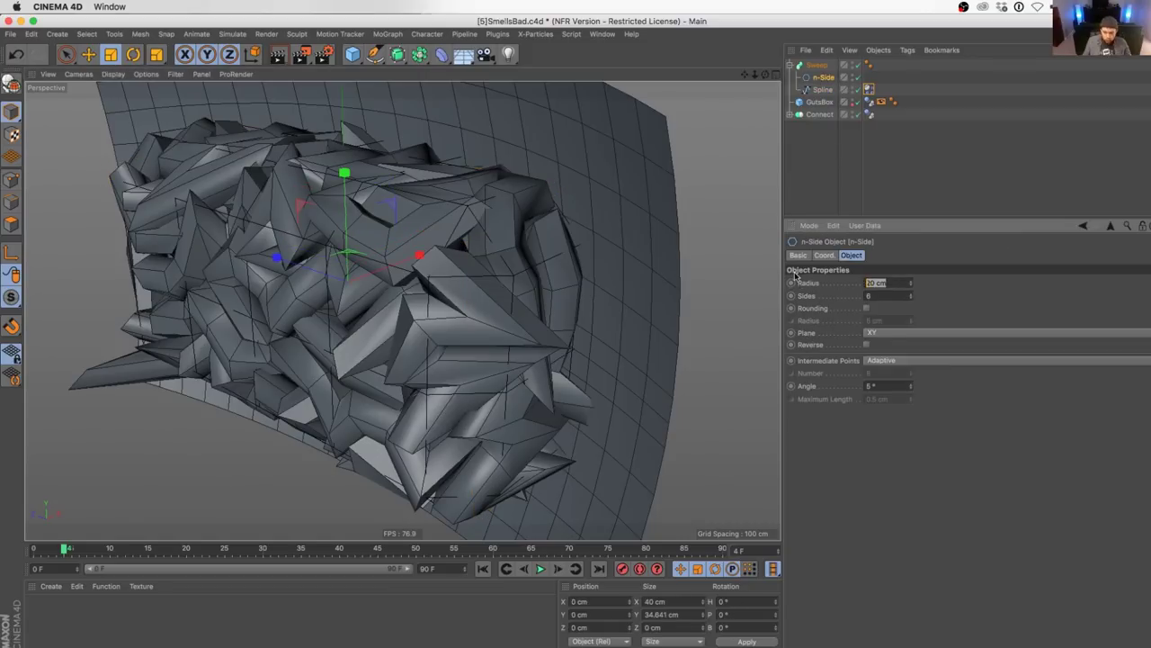
pyautogui.write('15')
pyautogui.press('Return')
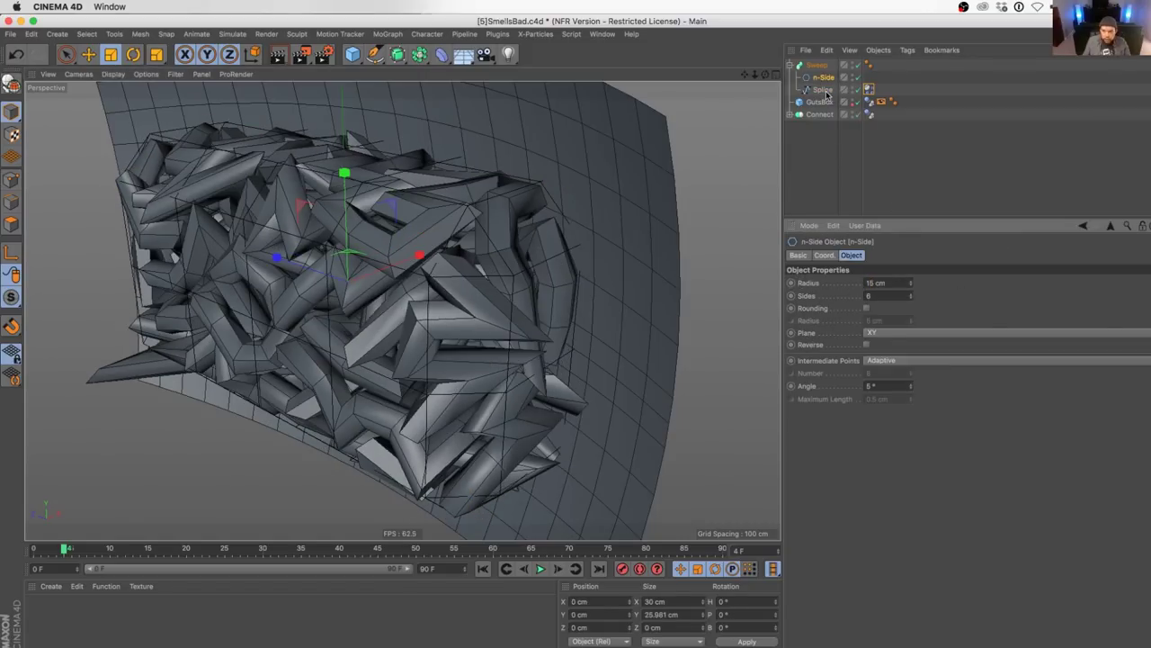
pyautogui.click(826, 94)
pyautogui.doubleClick(884, 343)
pyautogui.write('15')
pyautogui.press('Return')
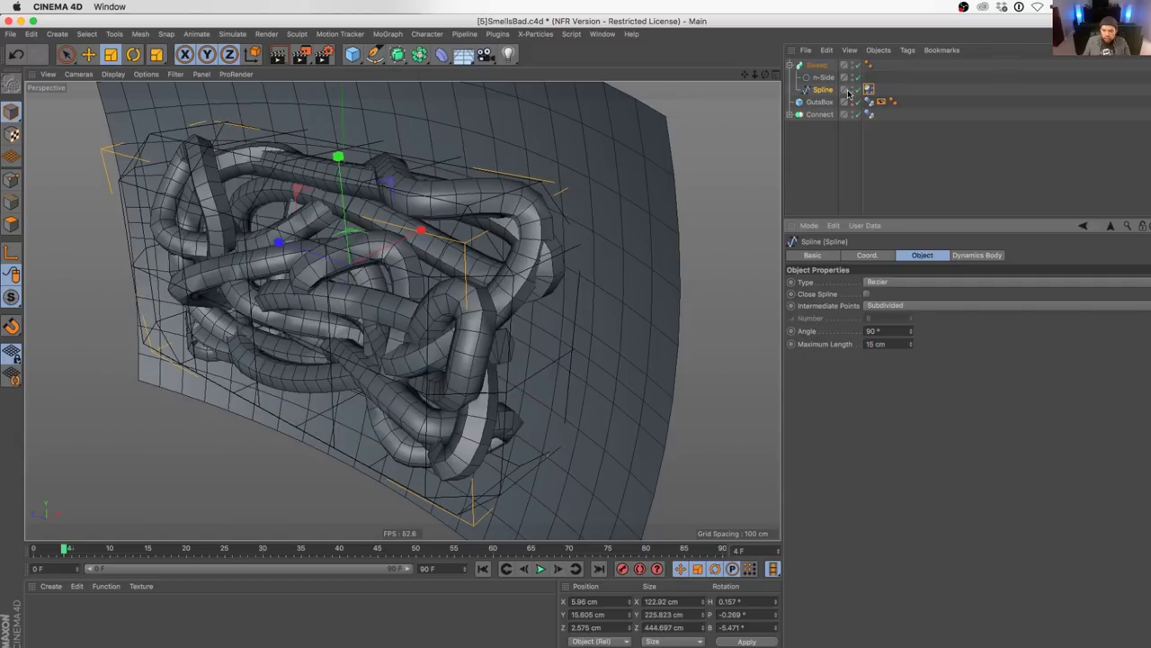
pyautogui.click(881, 101)
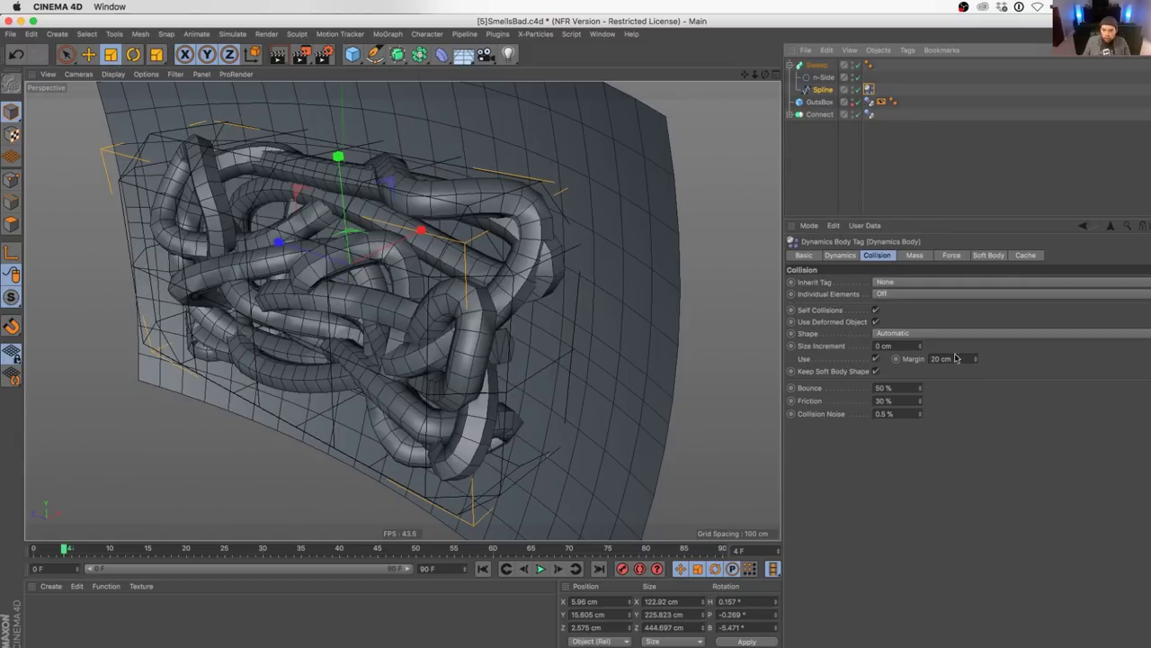
# - Step the simulation from the start to frame 7 and examine how the thinner guts pack inside GutsBox
pyautogui.click(483, 568)
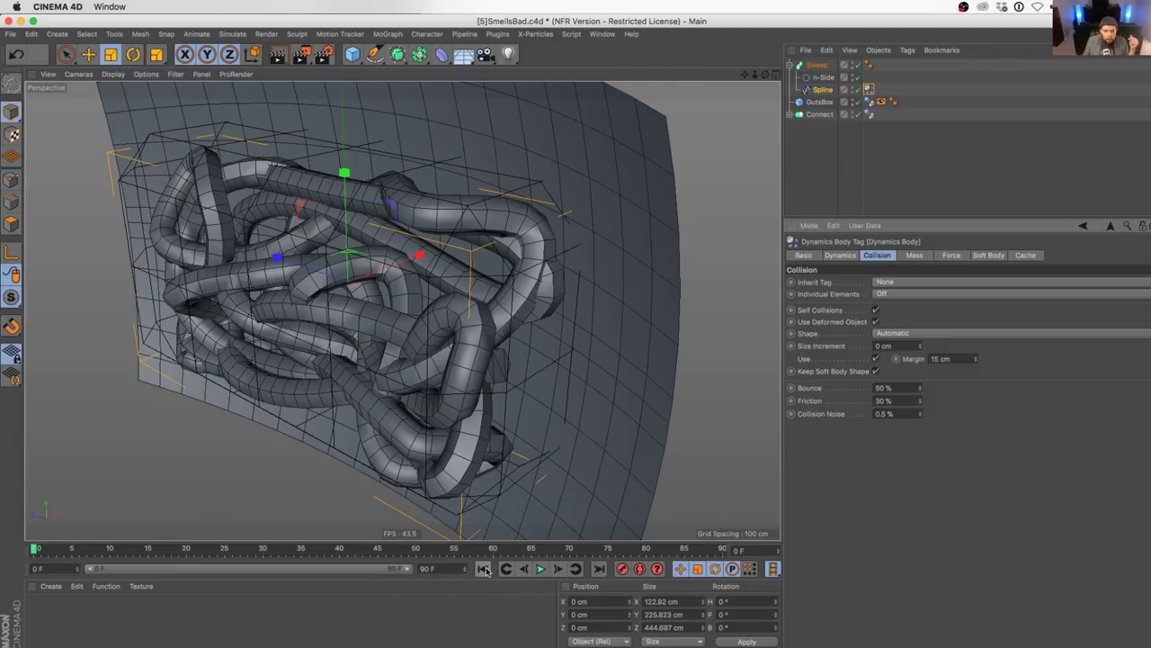
pyautogui.click(558, 568)
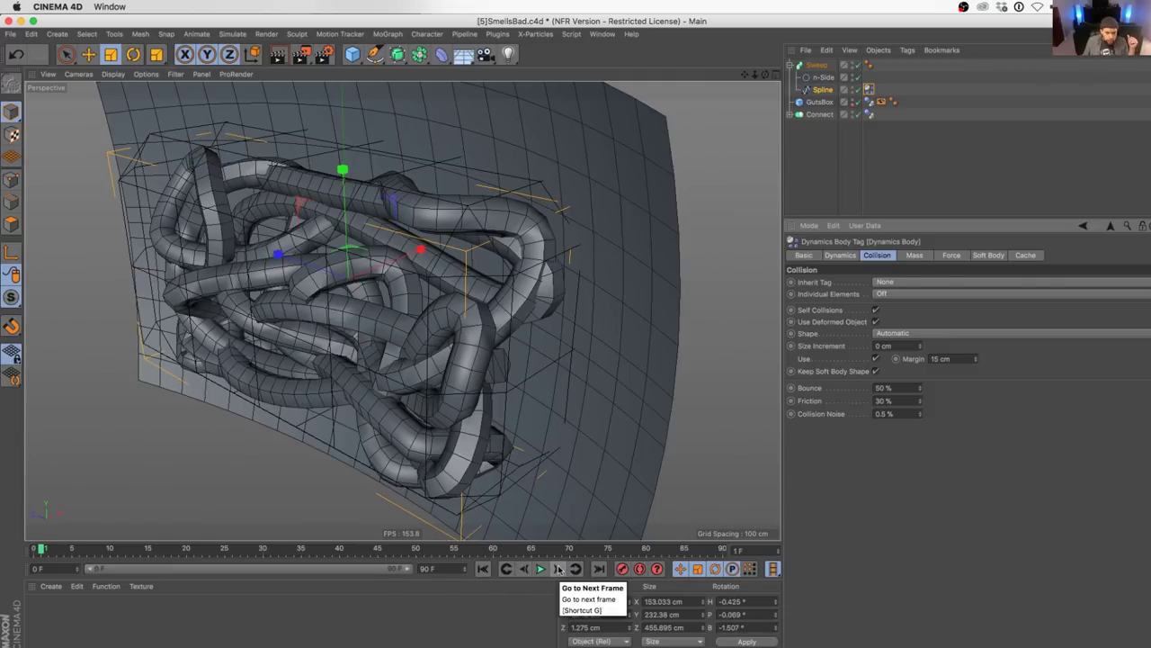
pyautogui.click(557, 568)
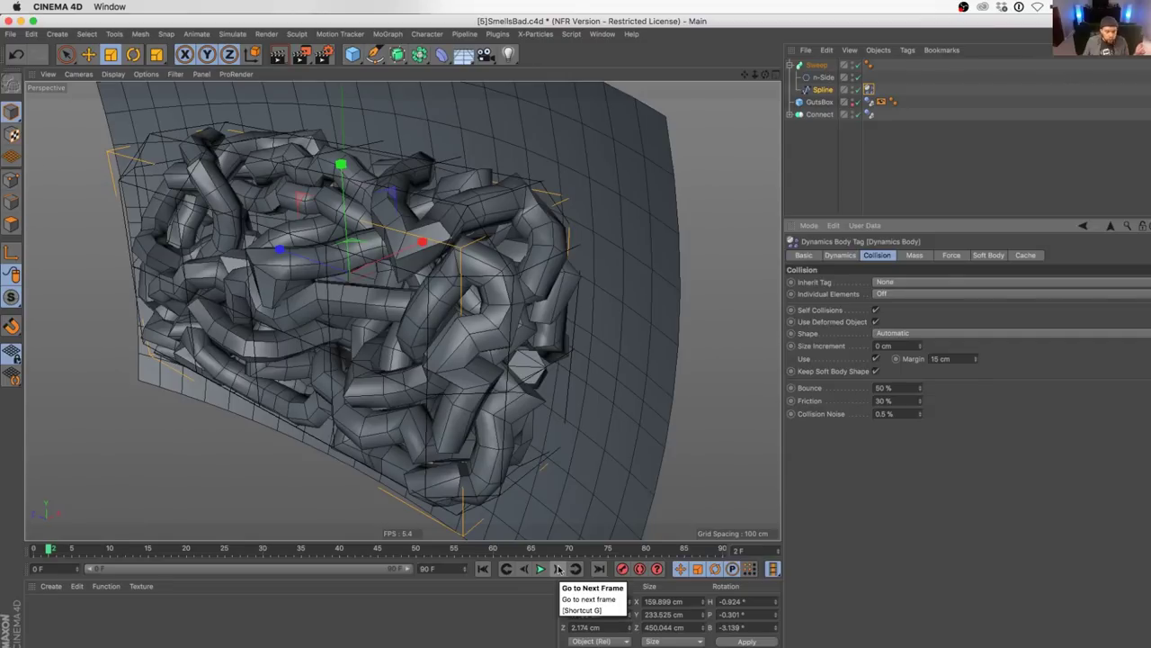
pyautogui.click(557, 568)
pyautogui.click(558, 568)
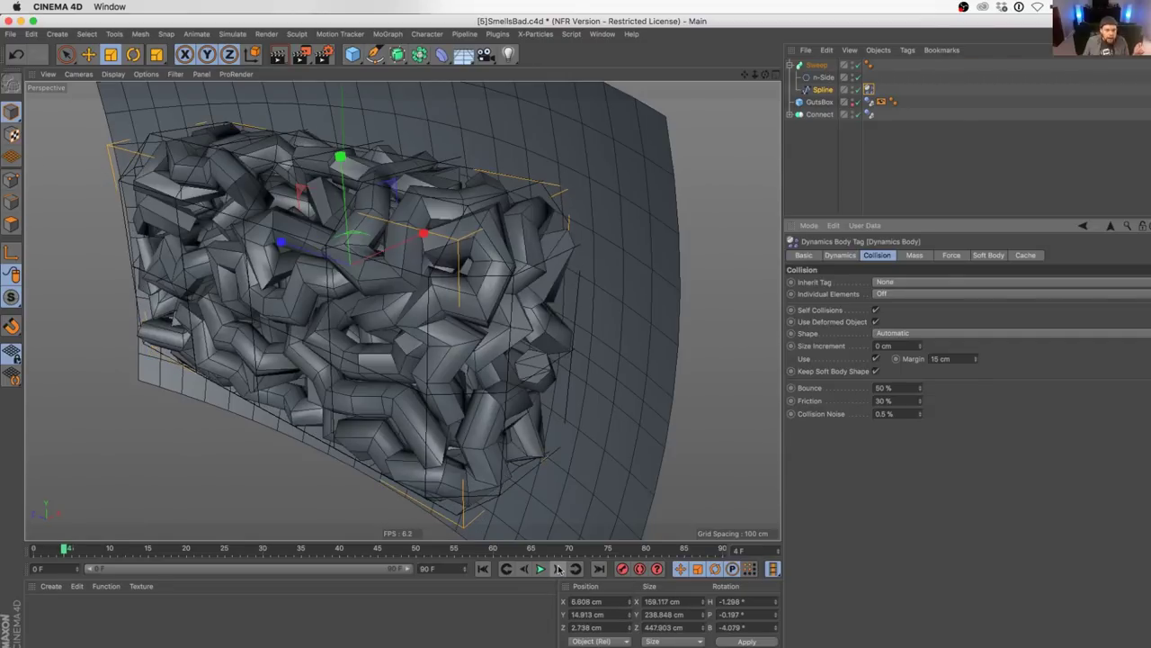
pyautogui.click(558, 568)
pyautogui.click(558, 568)
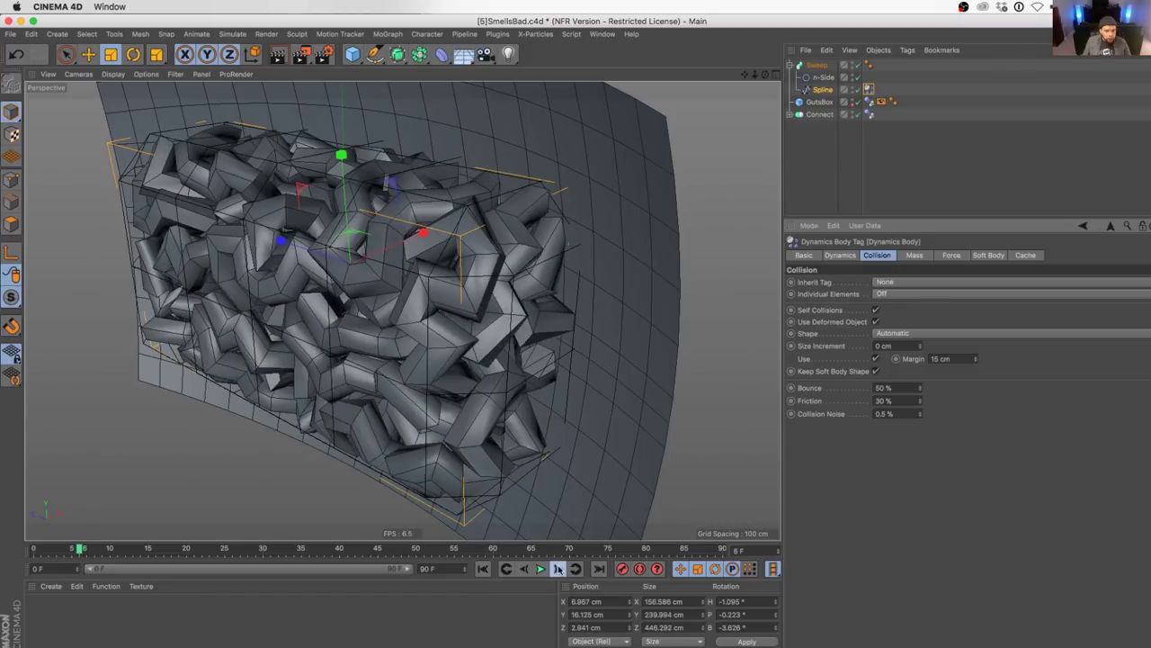
pyautogui.click(558, 569)
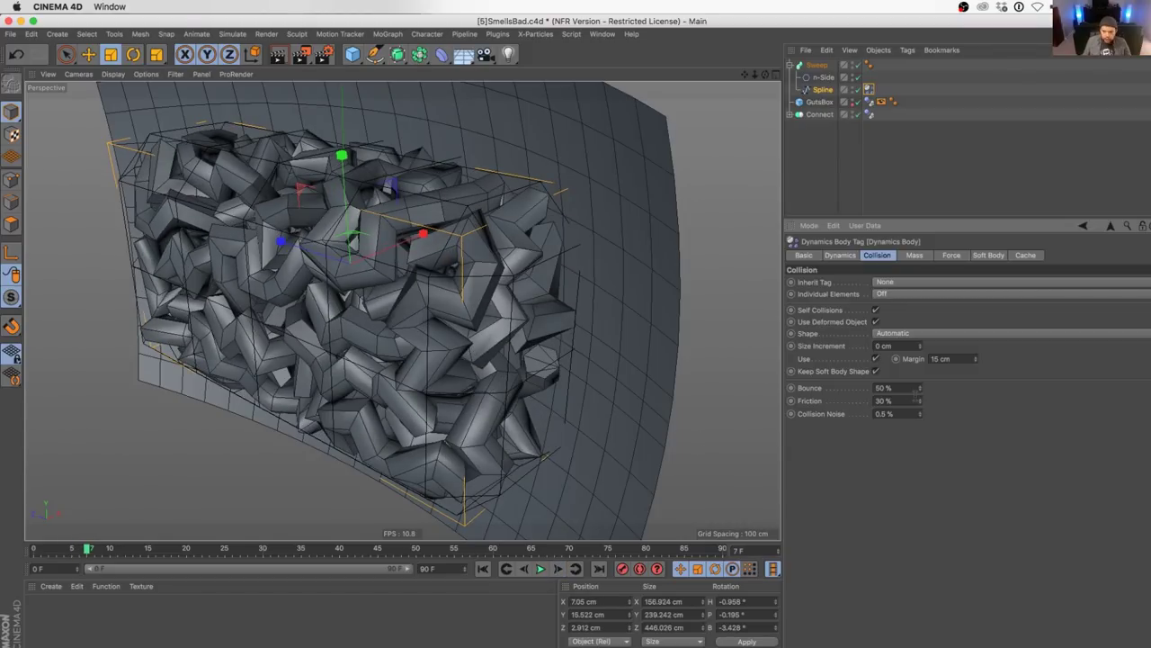
# - Set the spline's collision margin to 12 cm, and both the n-Side's radius and the spline's maximum length to 13 cm
pyautogui.click(975, 364)
pyautogui.click(823, 78)
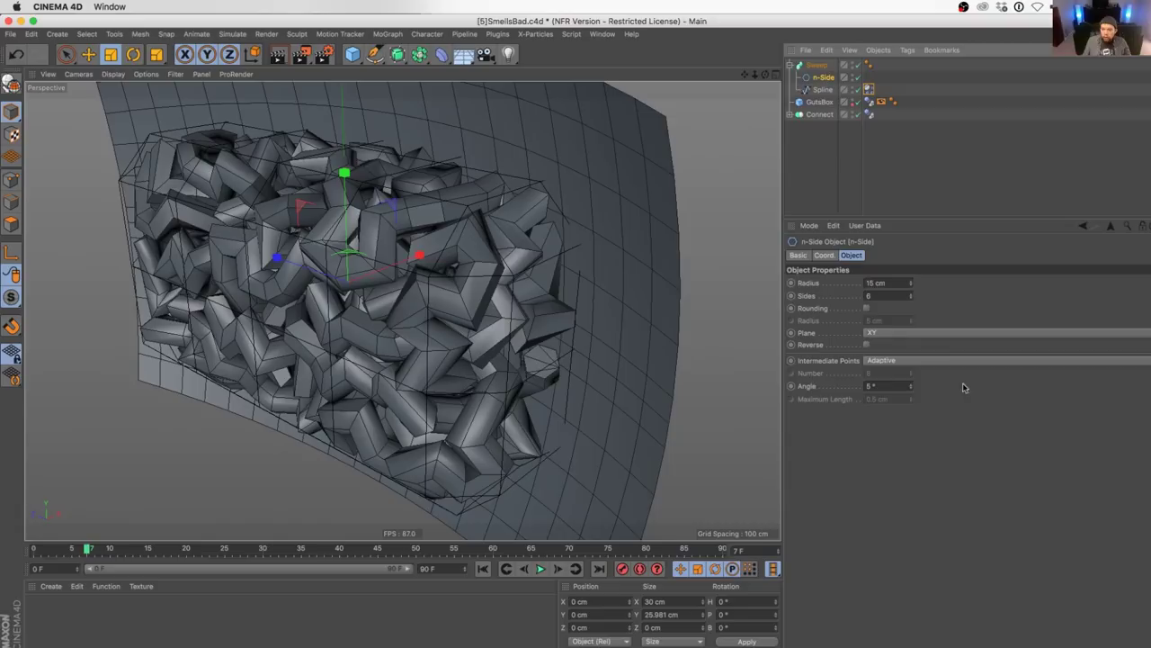
pyautogui.click(911, 287)
pyautogui.click(911, 287)
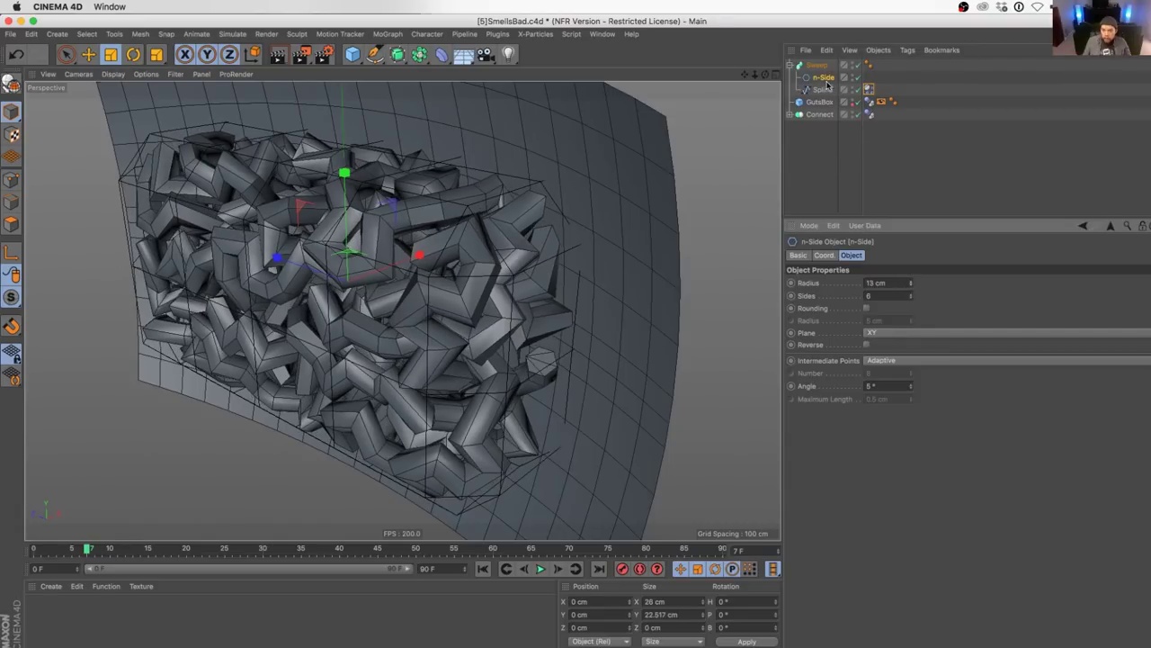
pyautogui.click(869, 90)
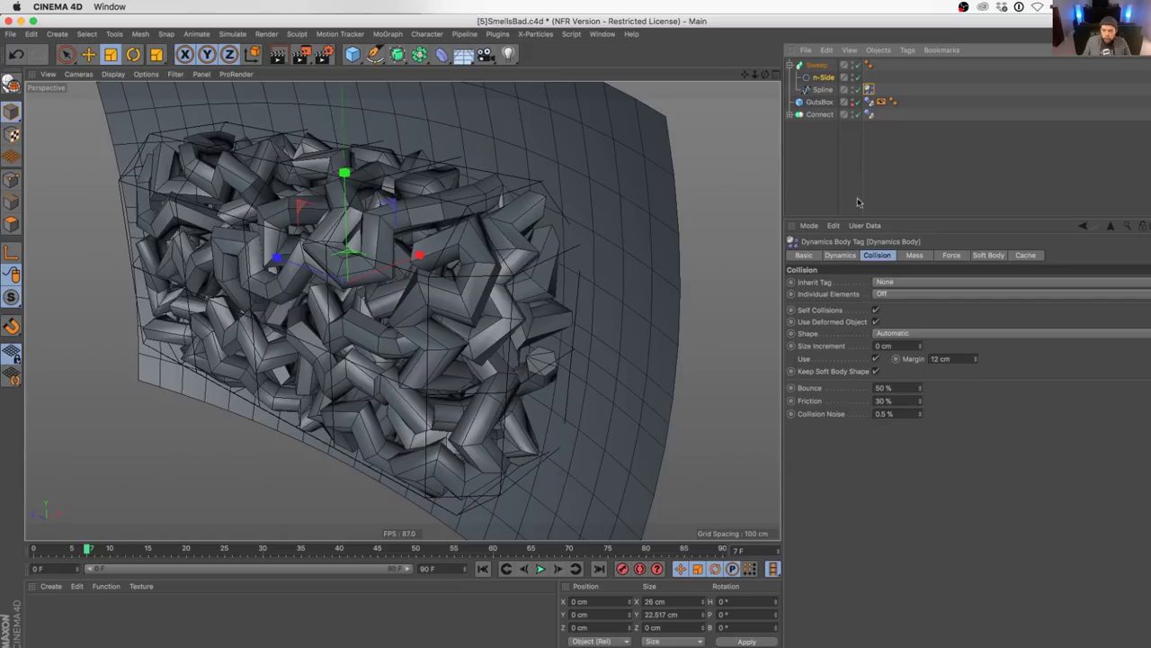
pyautogui.click(822, 90)
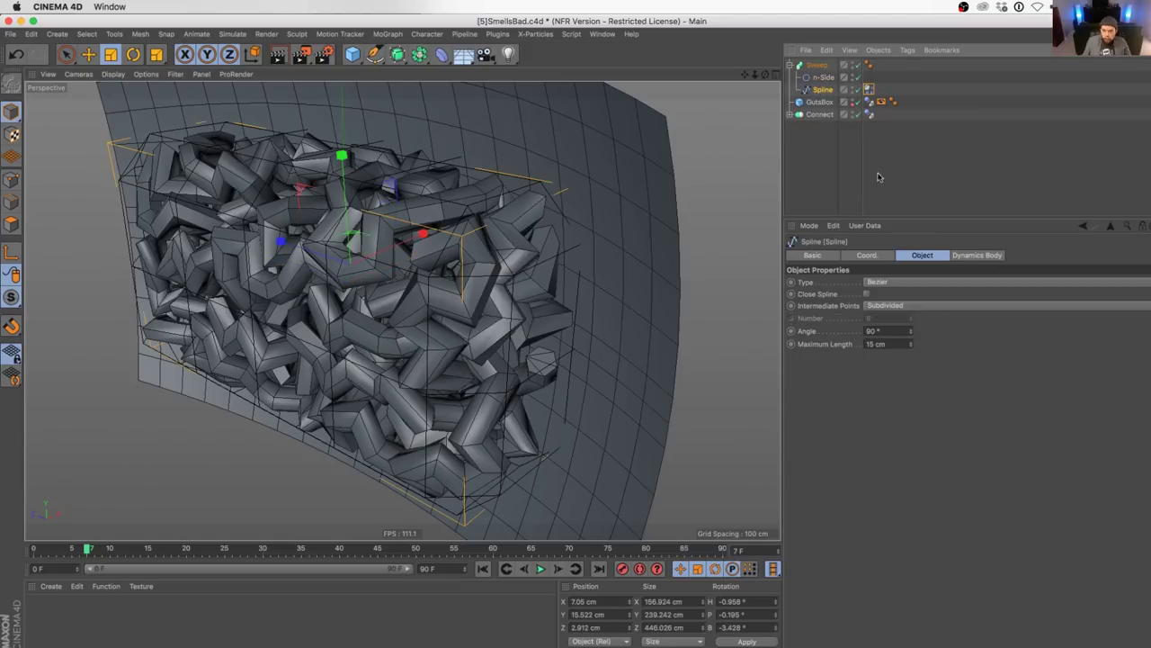
pyautogui.click(911, 346)
pyautogui.click(910, 347)
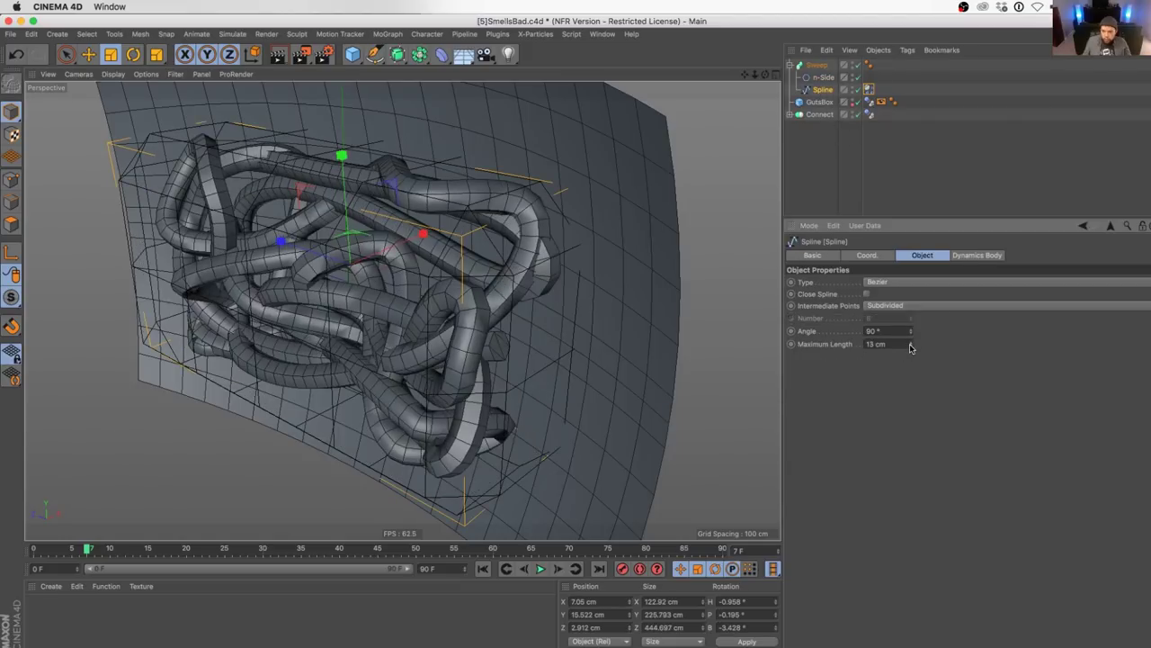
# - Restart the simulation and step it to frame 6, checking how the 13 cm guts collide with each other
pyautogui.click(483, 571)
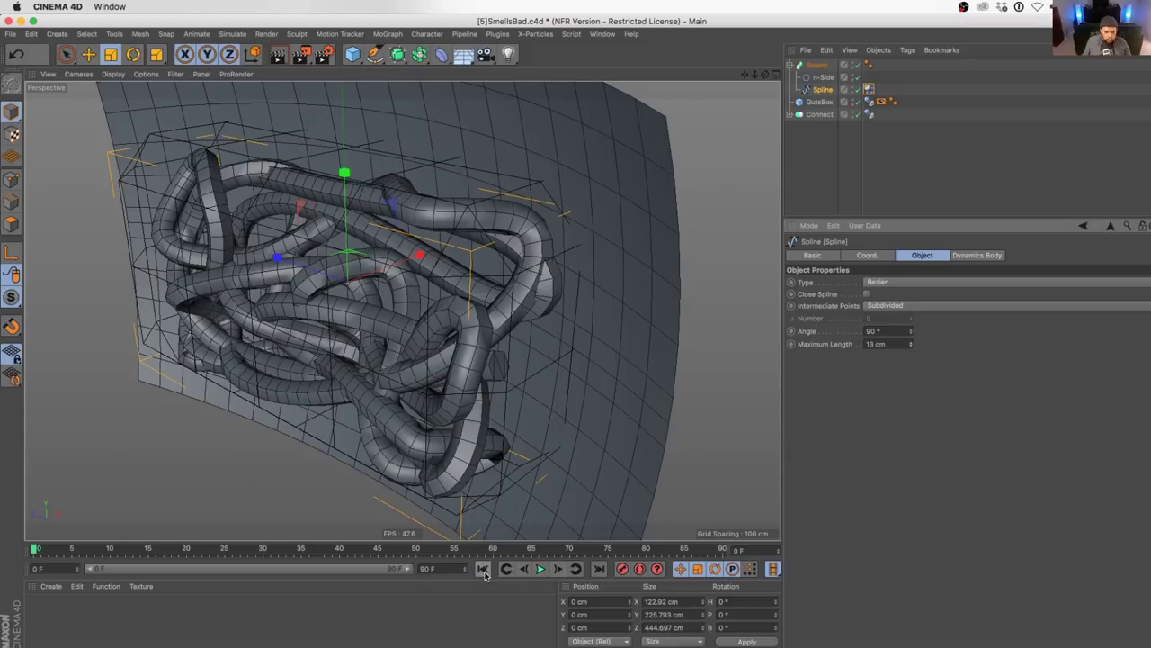
pyautogui.click(555, 570)
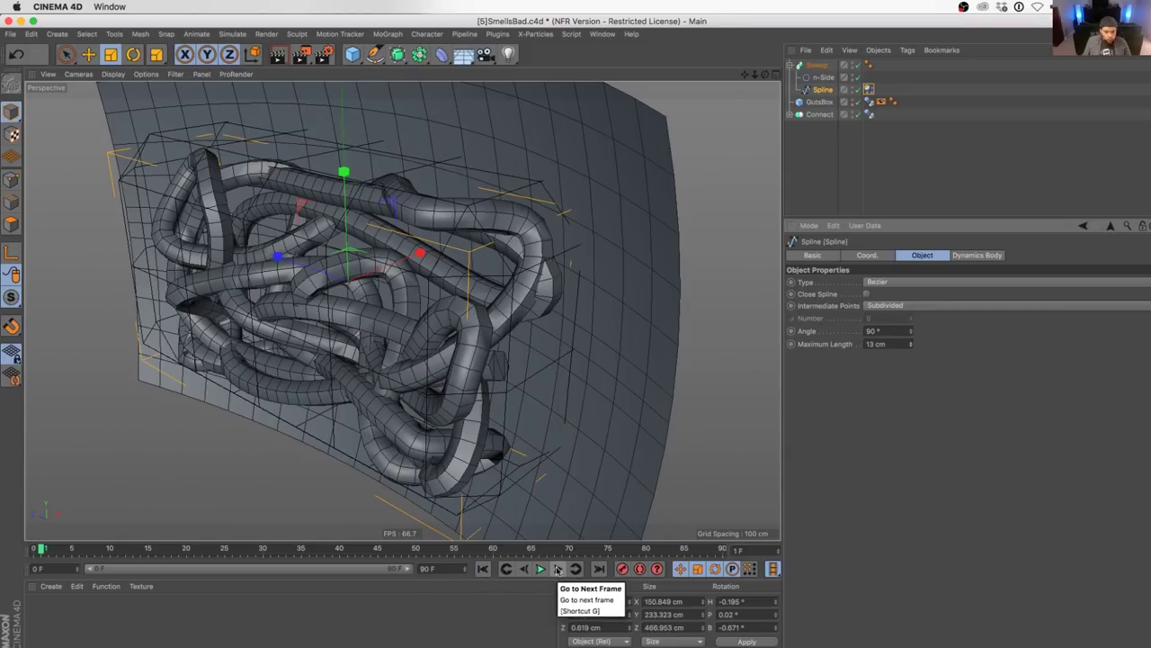
pyautogui.click(556, 569)
pyautogui.click(556, 570)
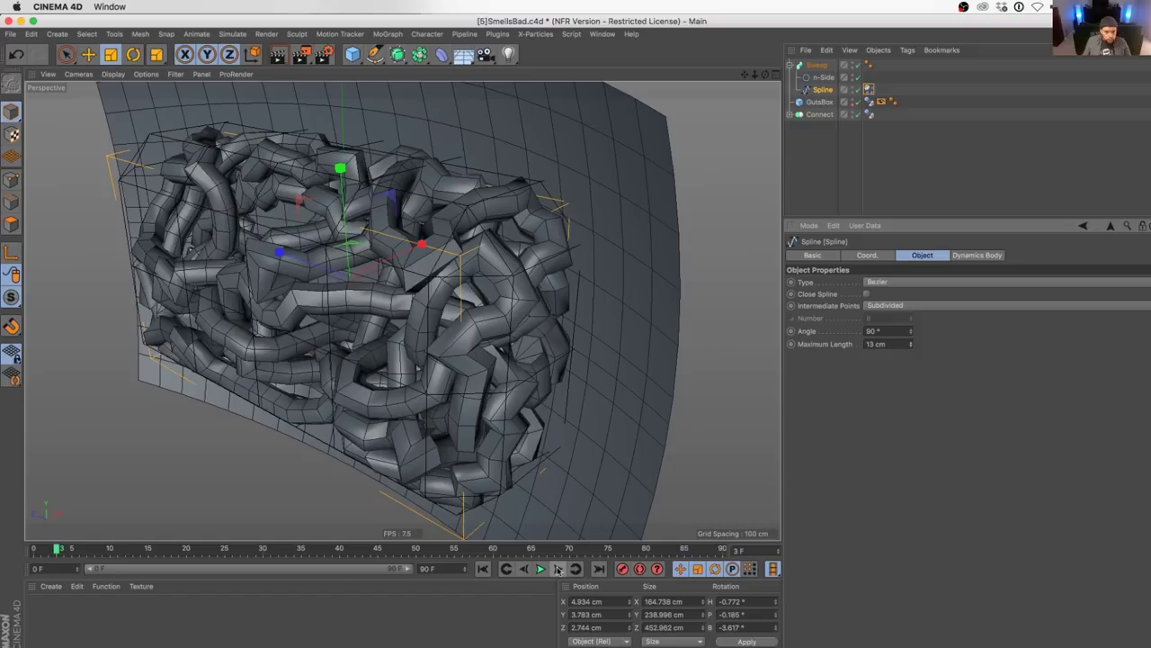
pyautogui.click(556, 570)
pyautogui.click(556, 570)
pyautogui.click(556, 570)
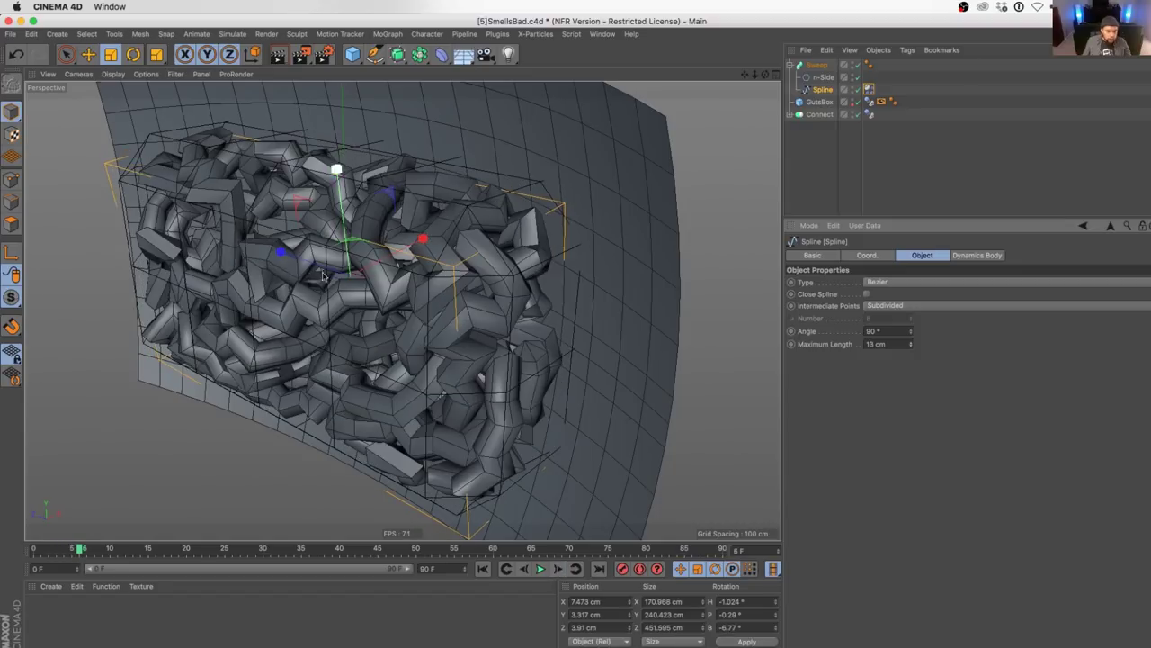
# - Step the simulation onward to frame 22 and inspect how the guts settle against the curved panel
pyautogui.keyDown('alt'); pyautogui.moveTo(364, 284); pyautogui.dragTo(457, 304); pyautogui.keyUp('alt')
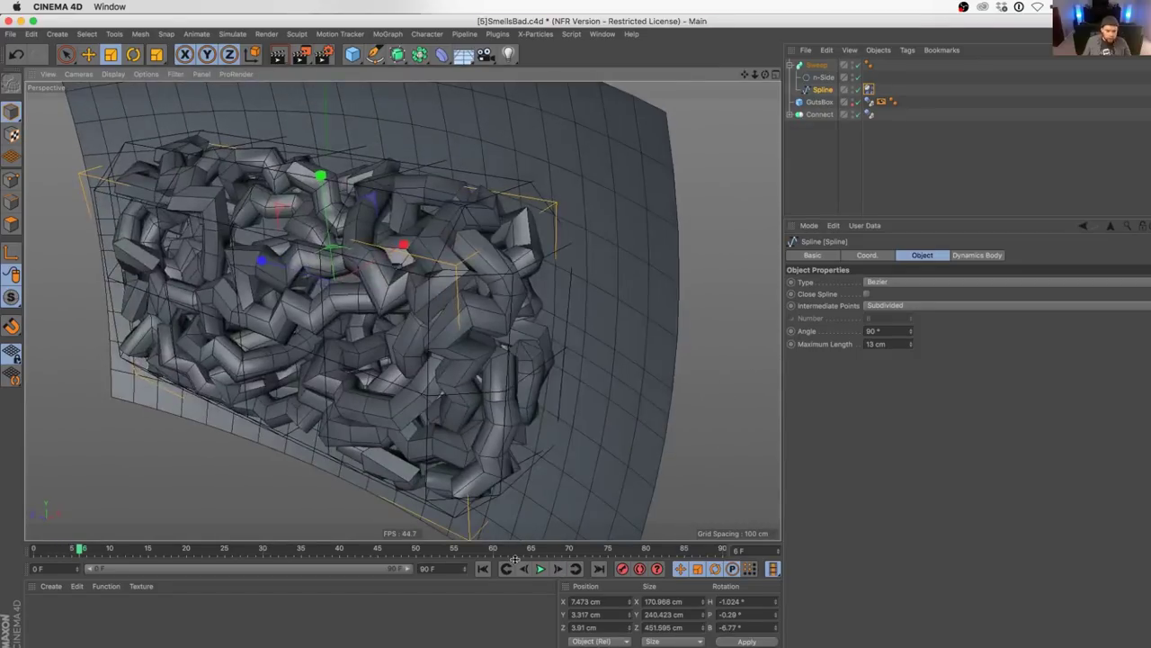
pyautogui.click(558, 569)
pyautogui.click(557, 569)
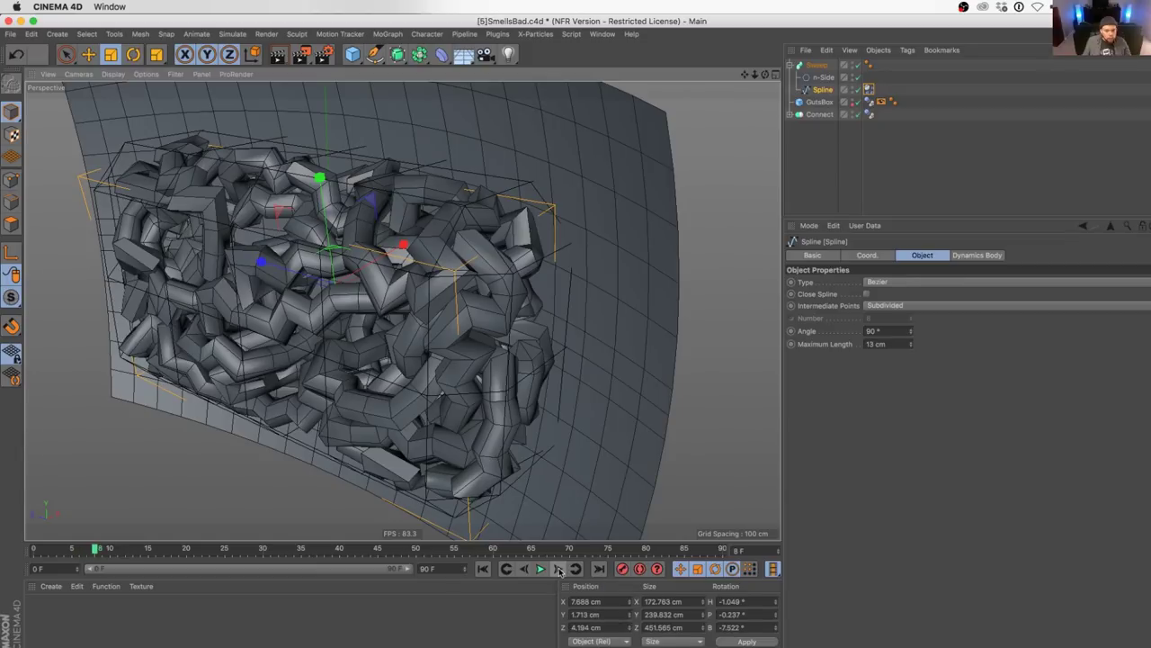
pyautogui.click(558, 569)
pyautogui.click(558, 570)
pyautogui.click(558, 569)
pyautogui.click(557, 569)
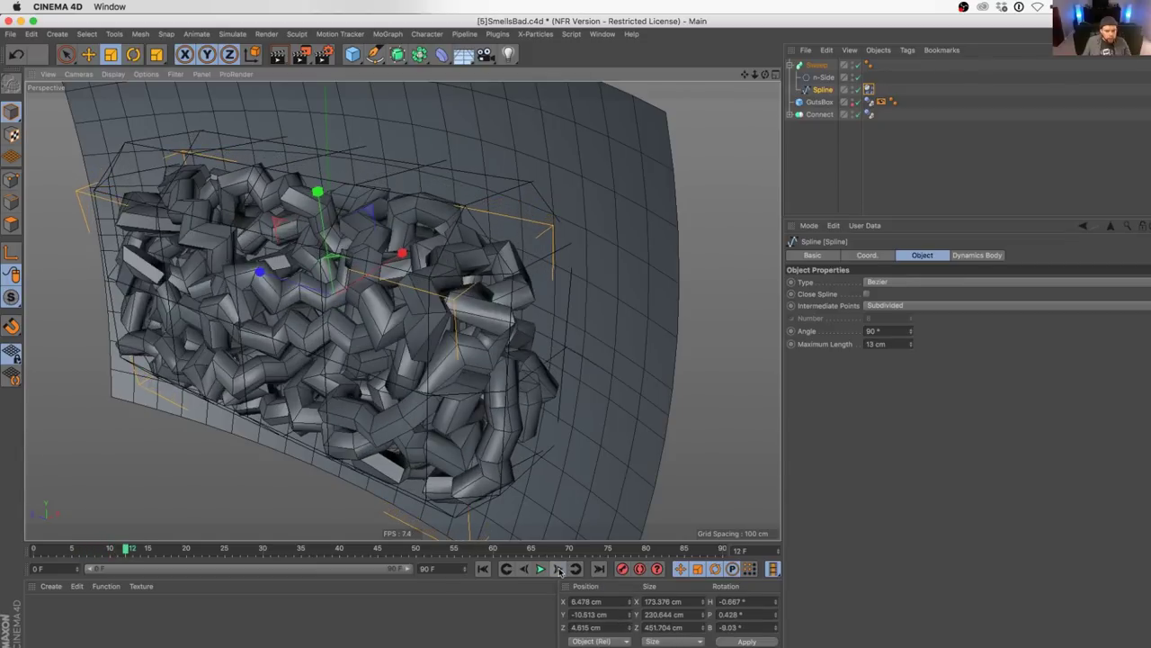
pyautogui.click(558, 569)
pyautogui.click(557, 569)
pyautogui.click(558, 569)
pyautogui.click(558, 569)
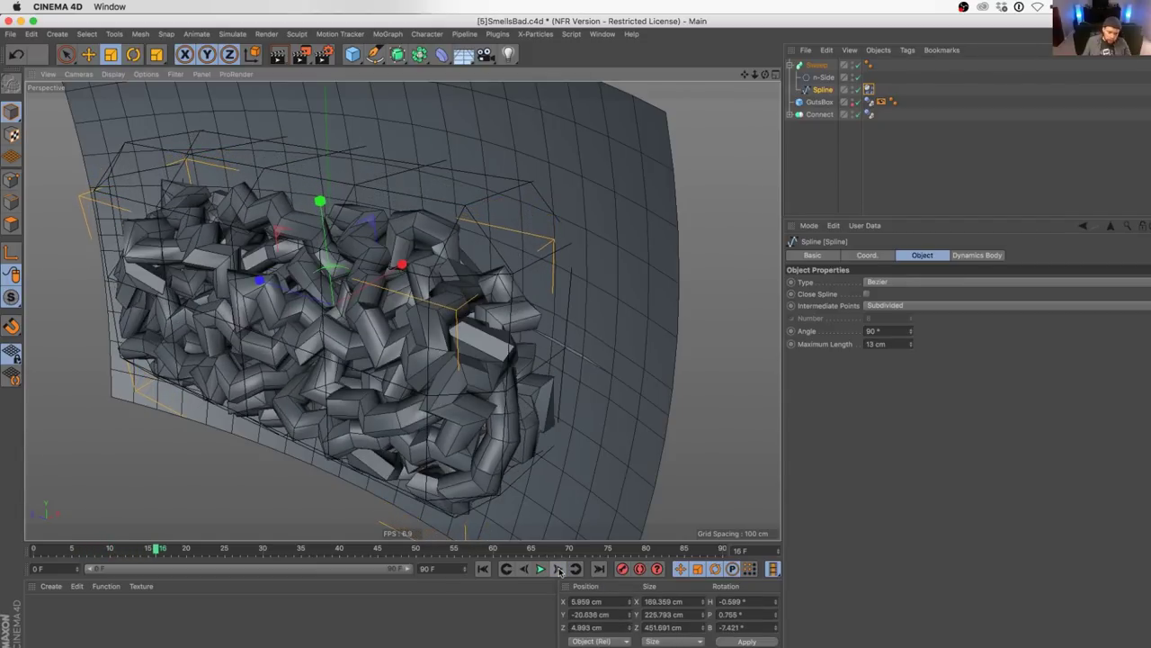
pyautogui.click(557, 569)
pyautogui.click(557, 569)
pyautogui.moveTo(484, 375)
pyautogui.keyDown('alt'); pyautogui.mouseDown()
pyautogui.moveTo(365, 298)
pyautogui.moveTo(491, 365)
pyautogui.mouseUp(); pyautogui.keyUp('alt')
pyautogui.click(558, 570)
pyautogui.click(558, 569)
pyautogui.click(558, 569)
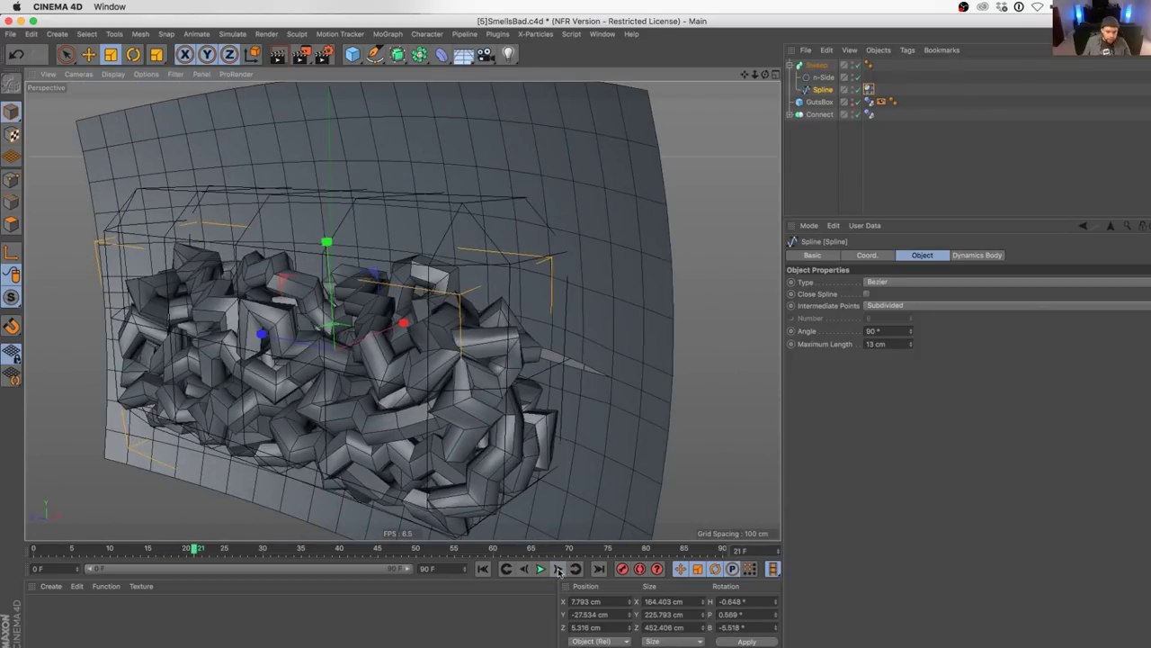
pyautogui.click(557, 569)
pyautogui.keyDown('alt'); pyautogui.moveTo(531, 405); pyautogui.dragTo(490, 414); pyautogui.keyUp('alt')
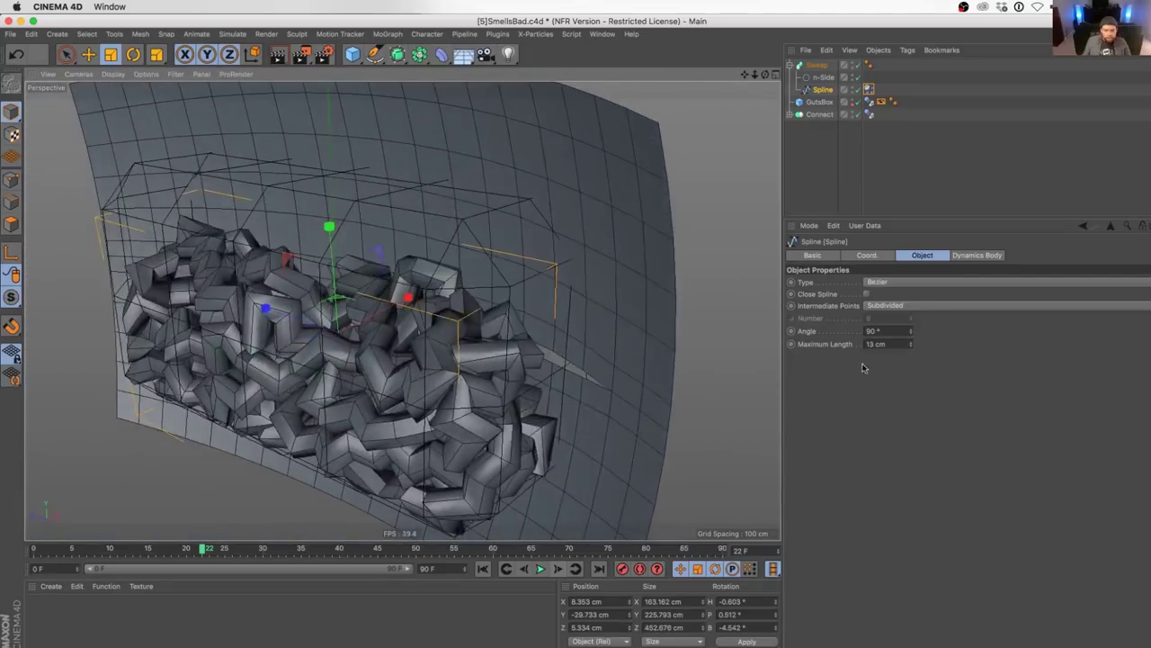
# - Set the collision margin in the spline's Dynamics Body tag to 6 cm
pyautogui.click(882, 101)
pyautogui.click(976, 361)
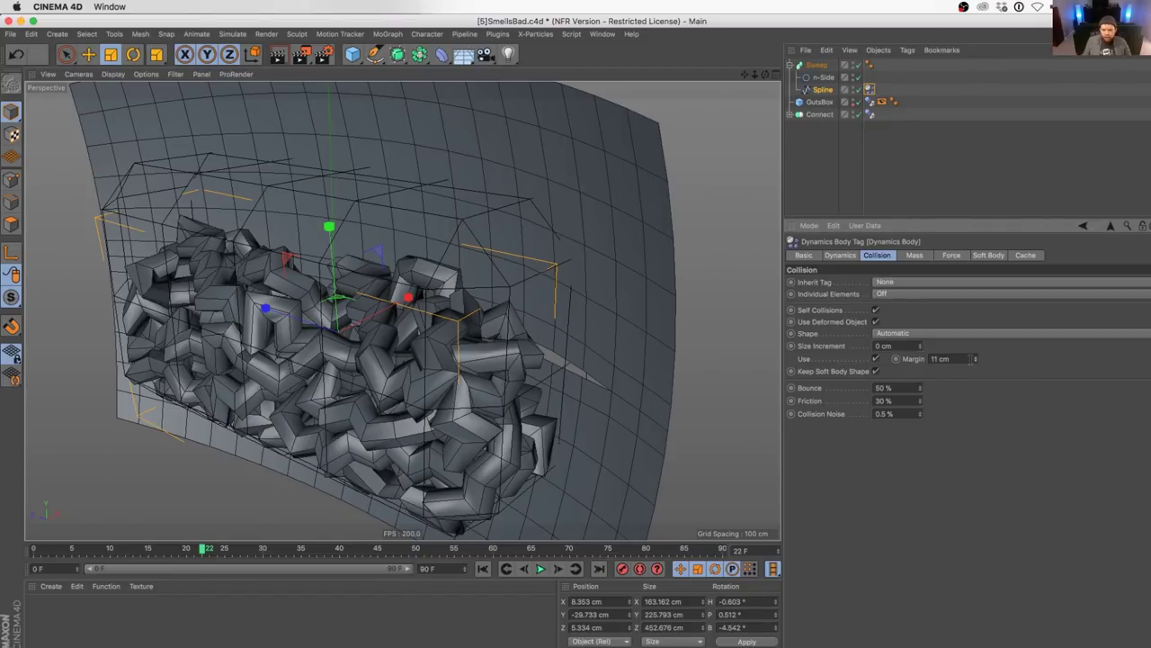
pyautogui.click(940, 359)
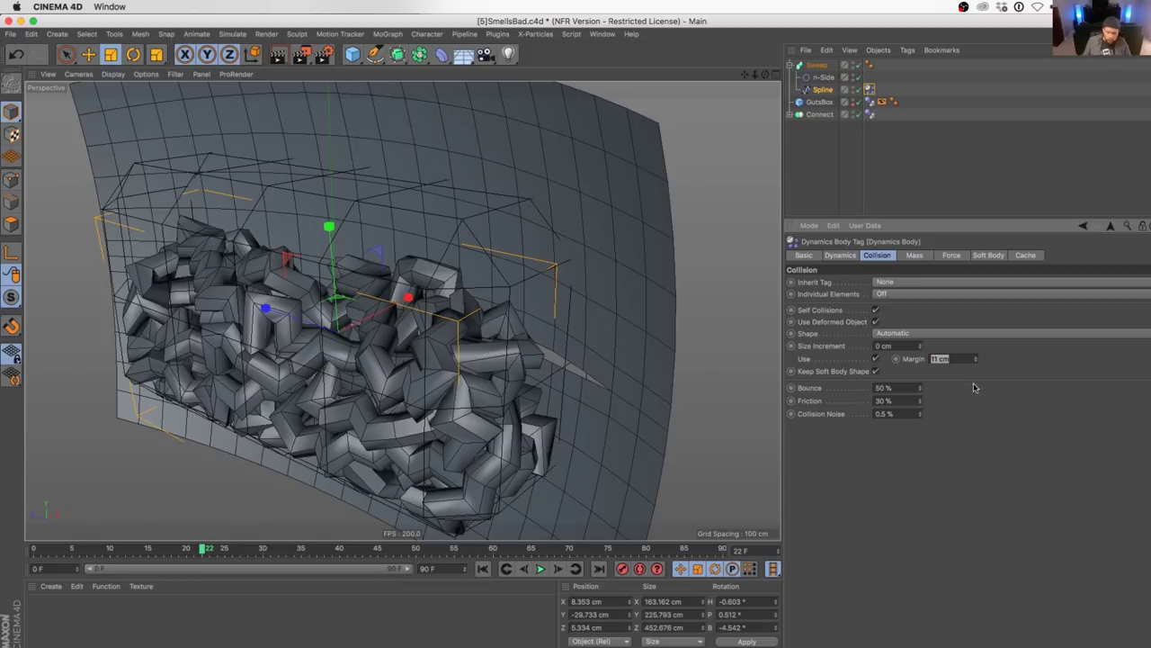
pyautogui.write('6')
pyautogui.press('Return')
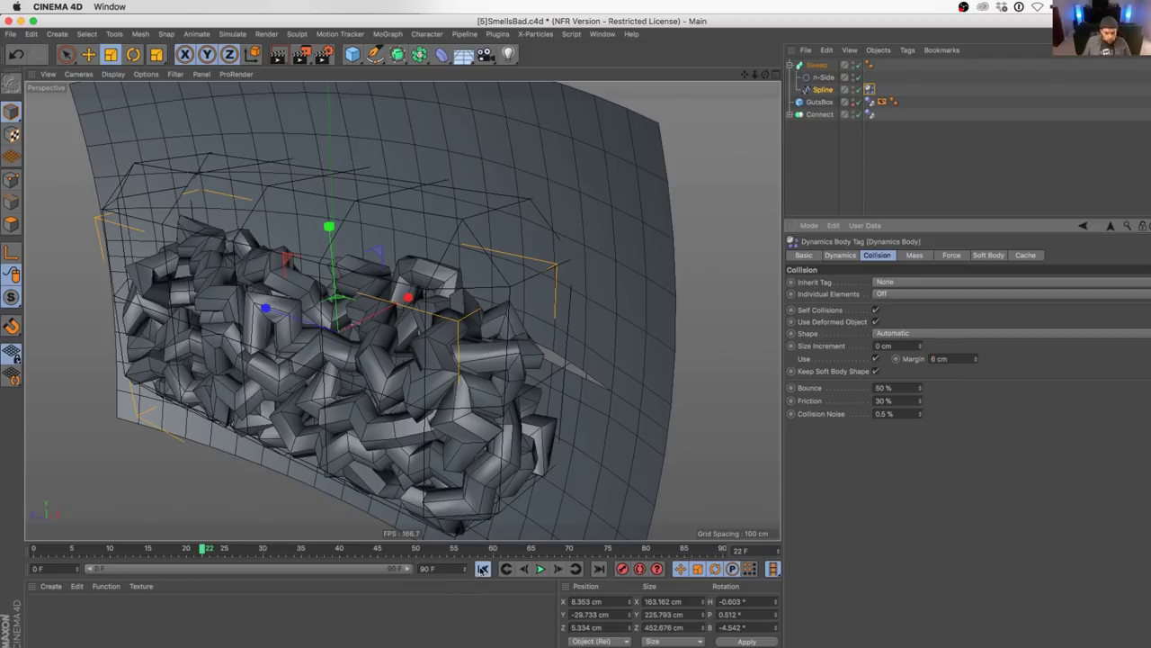
# - Step the simulation from the start to frame 4 to check the guts, and set the spline's collision margin to 12 cm
pyautogui.click(482, 569)
pyautogui.click(557, 569)
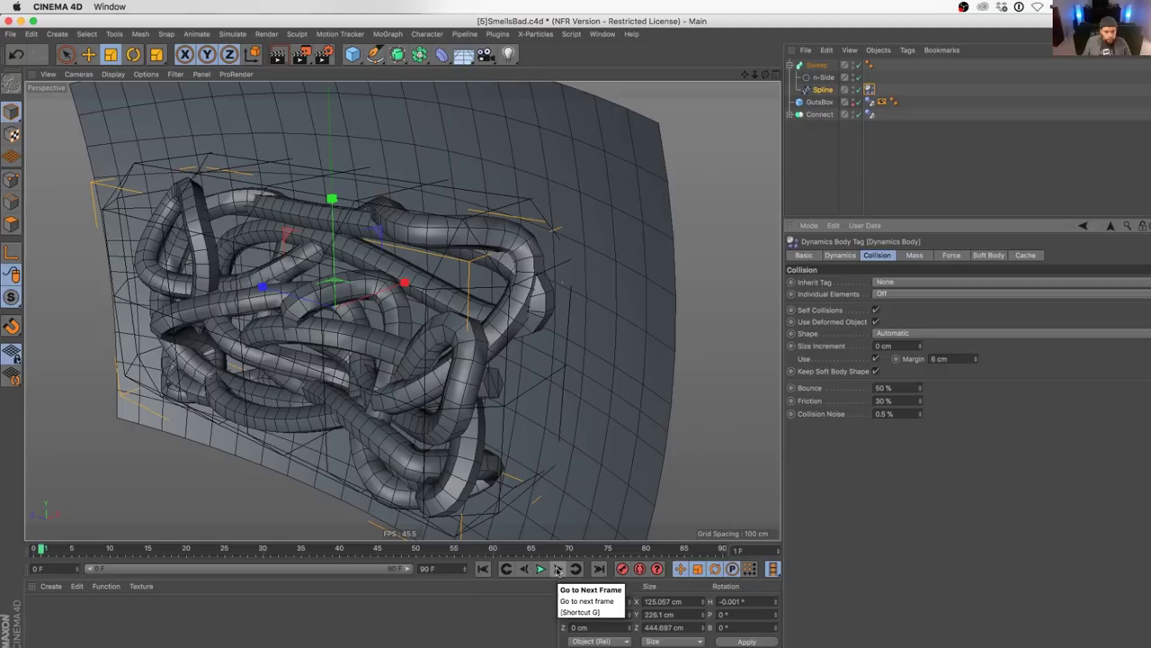
pyautogui.click(558, 570)
pyautogui.click(558, 570)
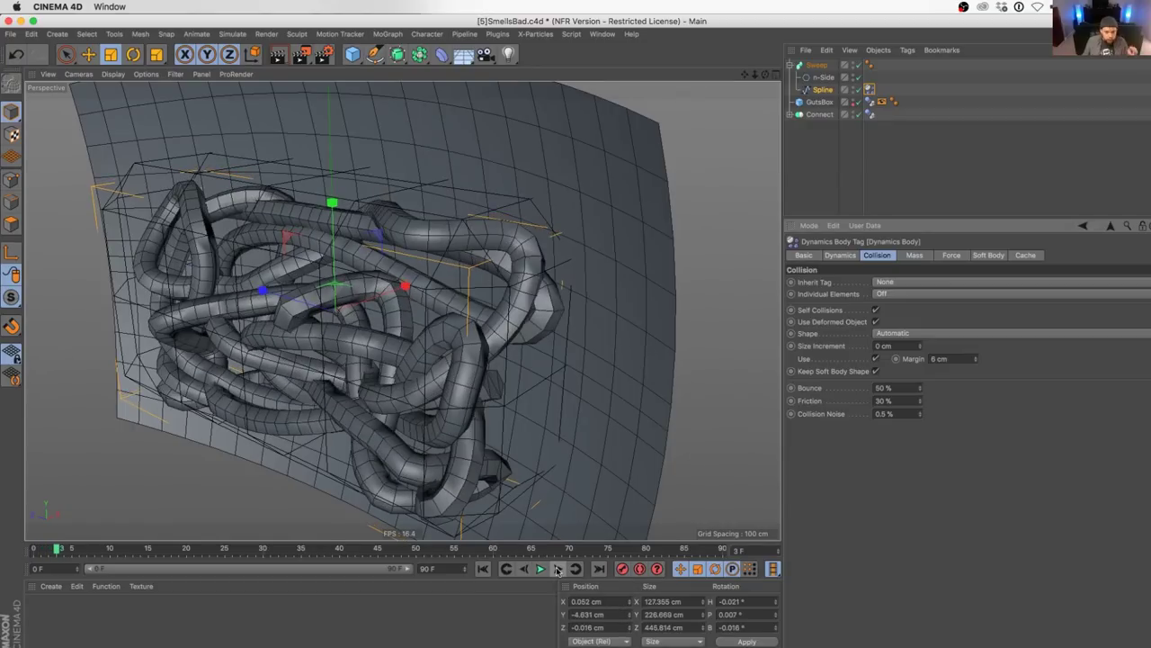
pyautogui.click(557, 570)
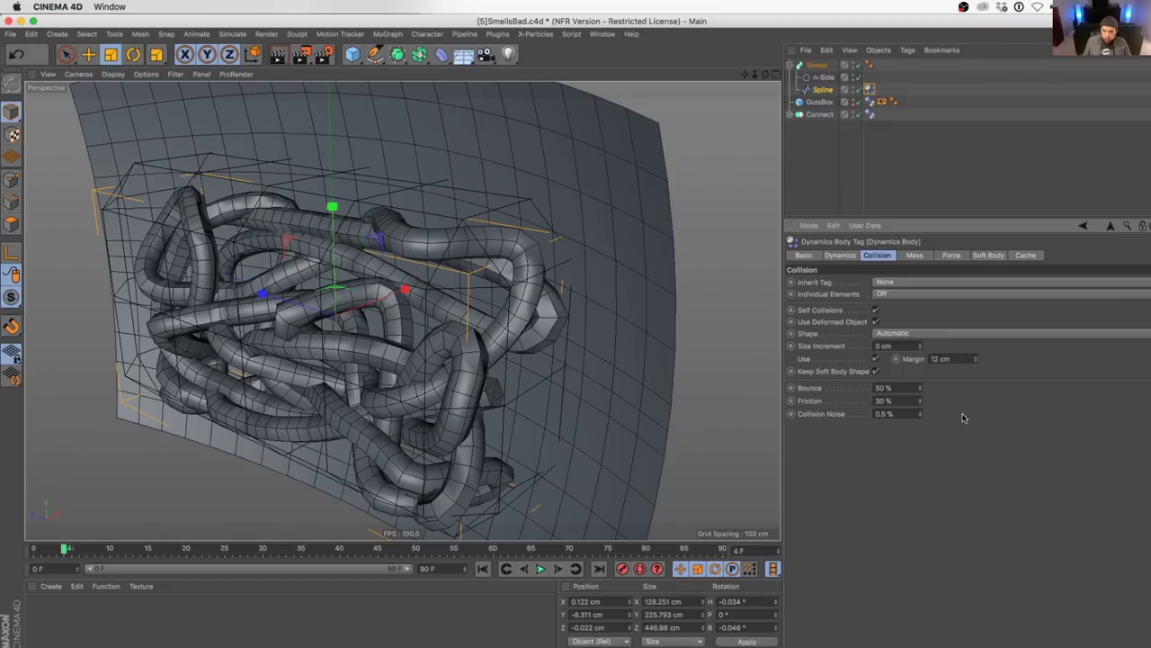
# - Set the n-Side's radius and the spline's maximum length to 24 cm
pyautogui.click(836, 78)
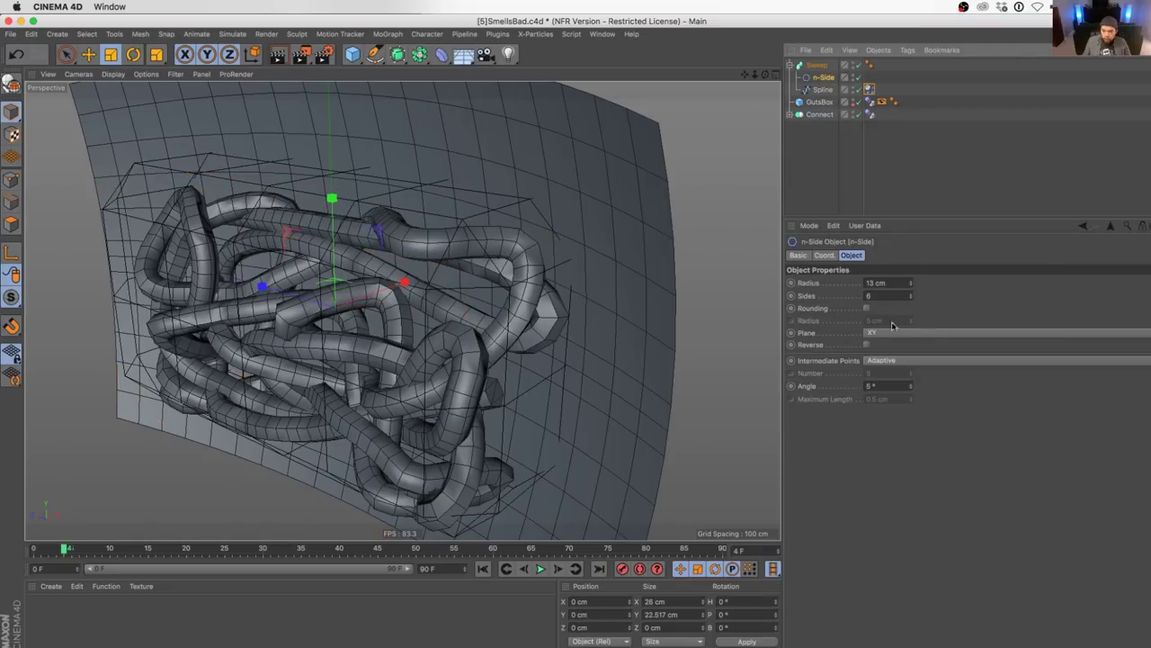
pyautogui.click(895, 282)
pyautogui.write('24')
pyautogui.press('Return')
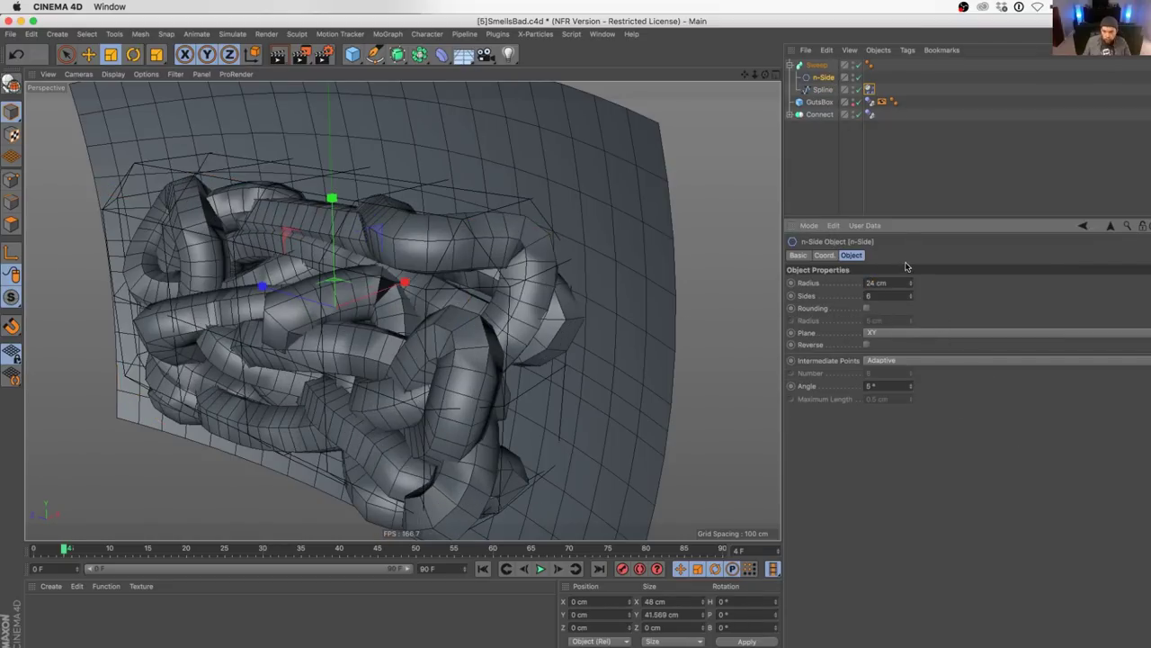
pyautogui.click(823, 90)
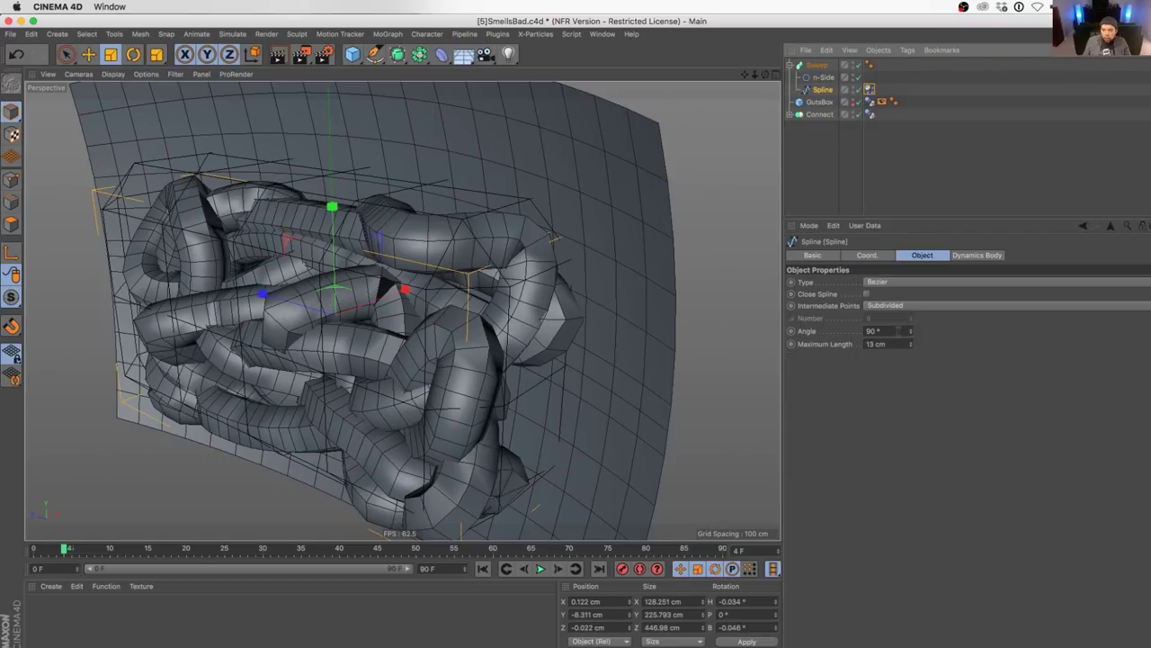
pyautogui.click(889, 344)
pyautogui.write('24')
pyautogui.press('Return')
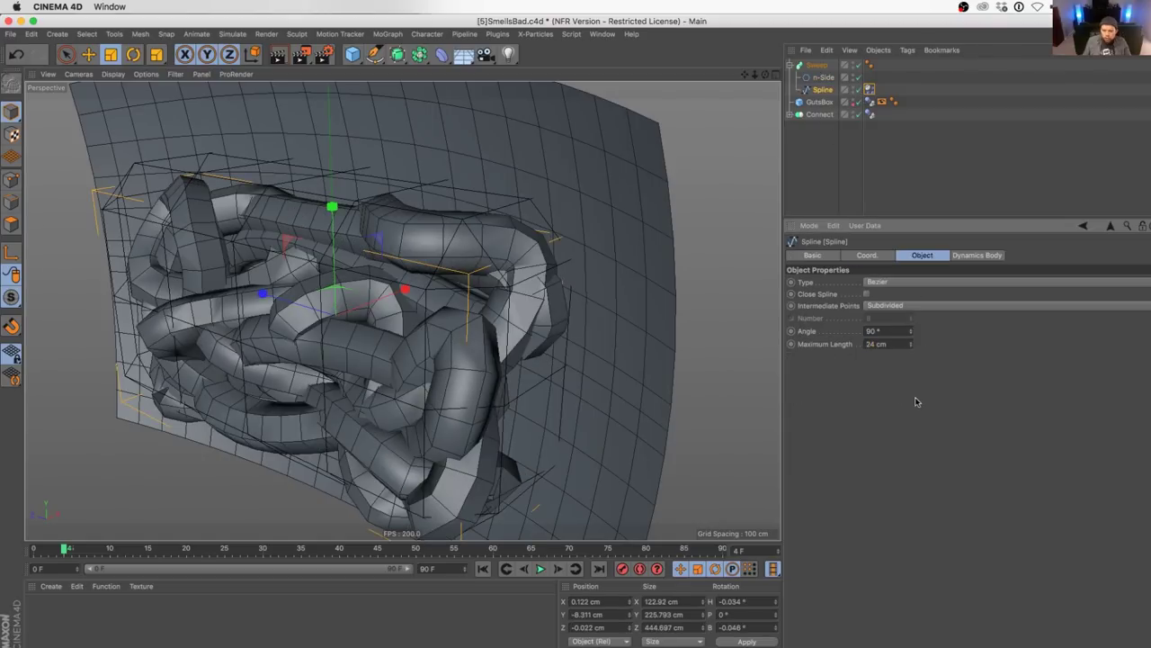
# - Step the simulation from the start to frame 21 and inspect how the guts settle against the curved panel
pyautogui.click(485, 573)
pyautogui.click(557, 570)
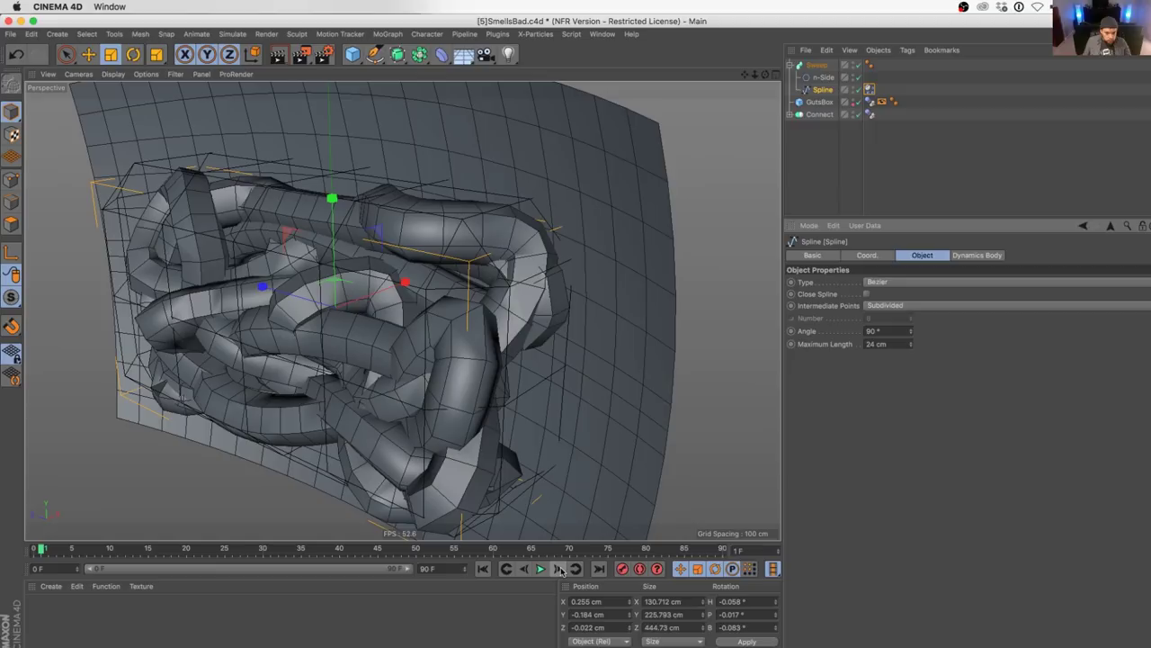
pyautogui.click(558, 570)
pyautogui.click(558, 570)
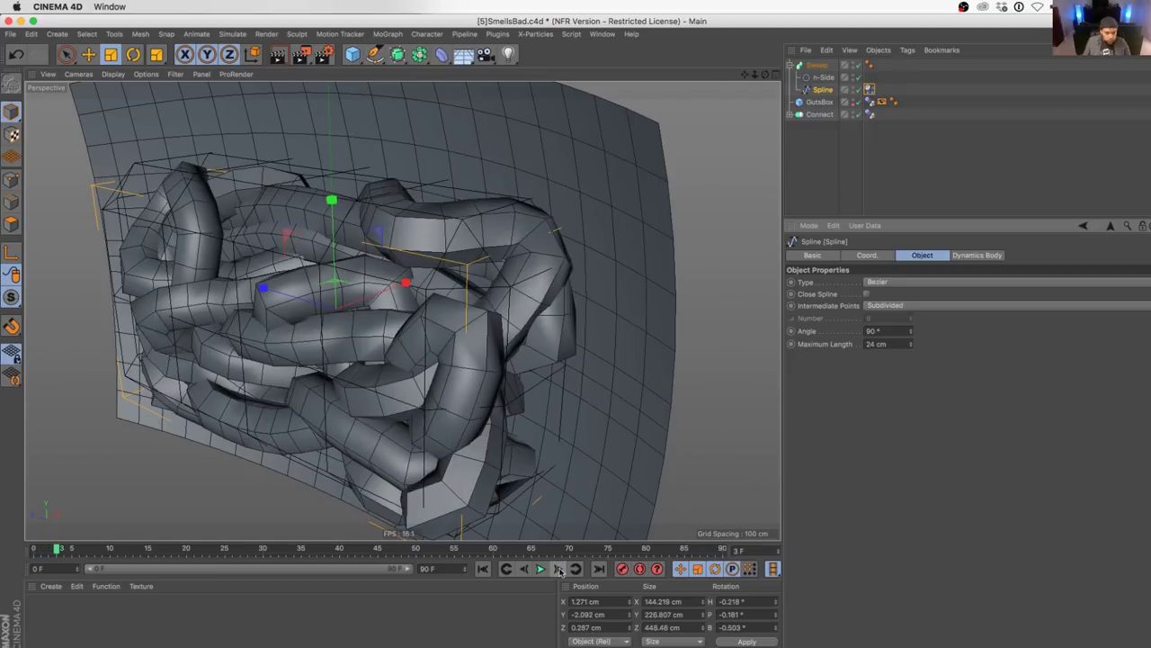
pyautogui.click(558, 570)
pyautogui.click(557, 570)
pyautogui.click(558, 570)
pyautogui.click(558, 570)
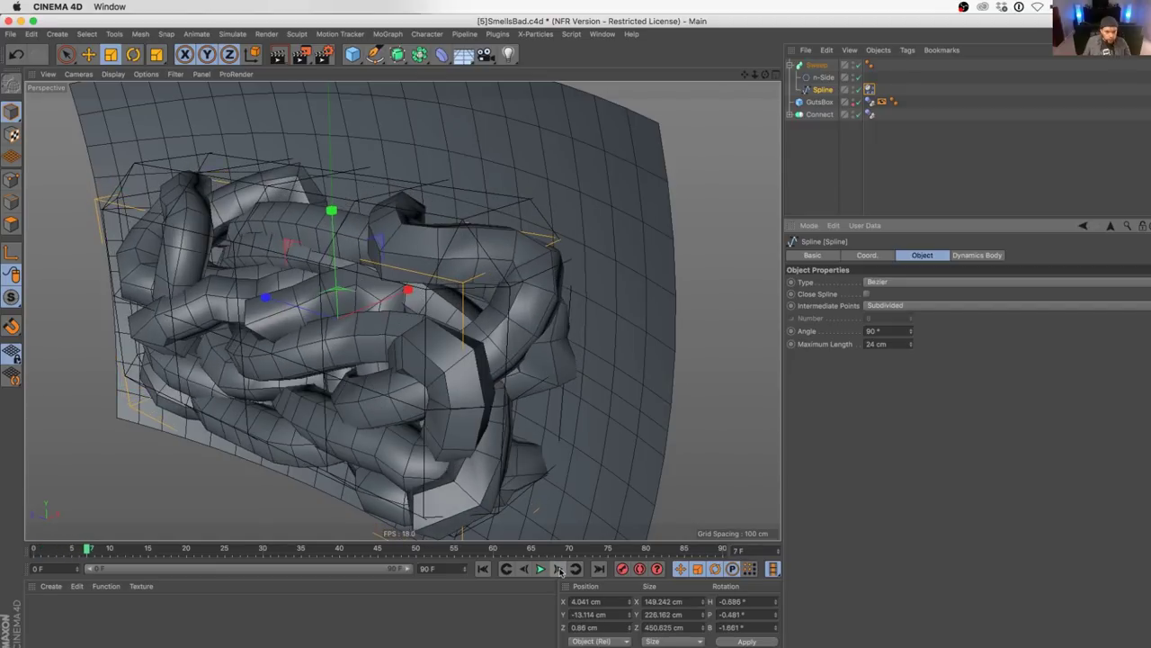
pyautogui.click(558, 570)
pyautogui.click(558, 570)
pyautogui.click(558, 570)
pyautogui.click(558, 570)
pyautogui.click(558, 571)
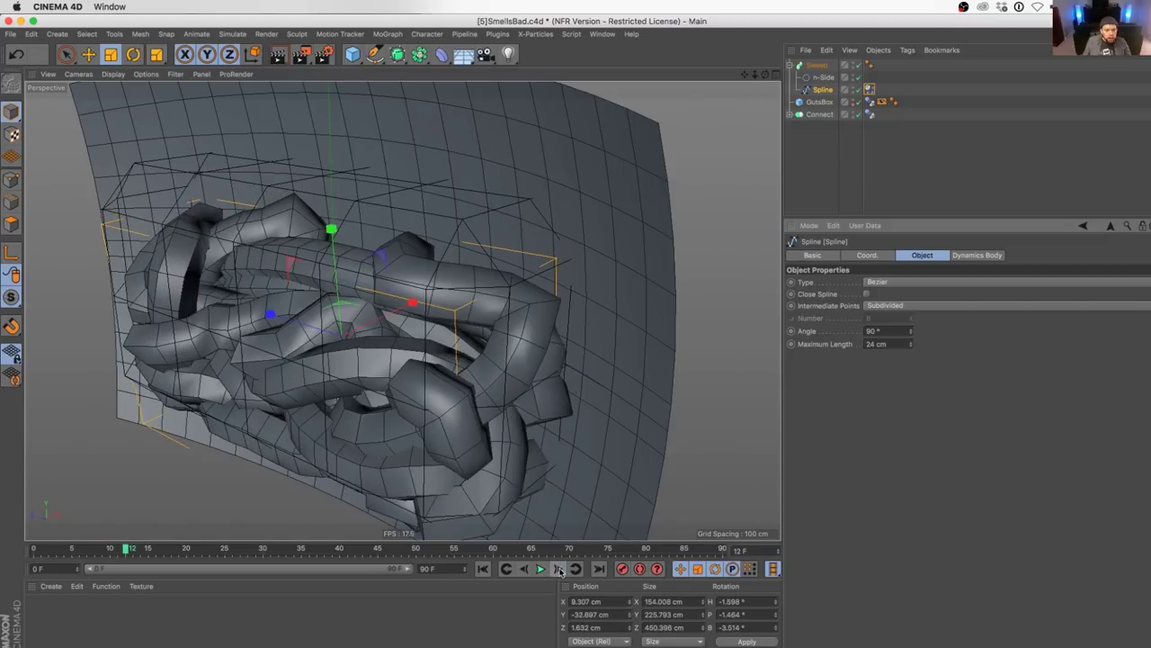
pyautogui.click(558, 571)
pyautogui.click(558, 570)
pyautogui.click(558, 570)
pyautogui.click(557, 570)
pyautogui.click(558, 570)
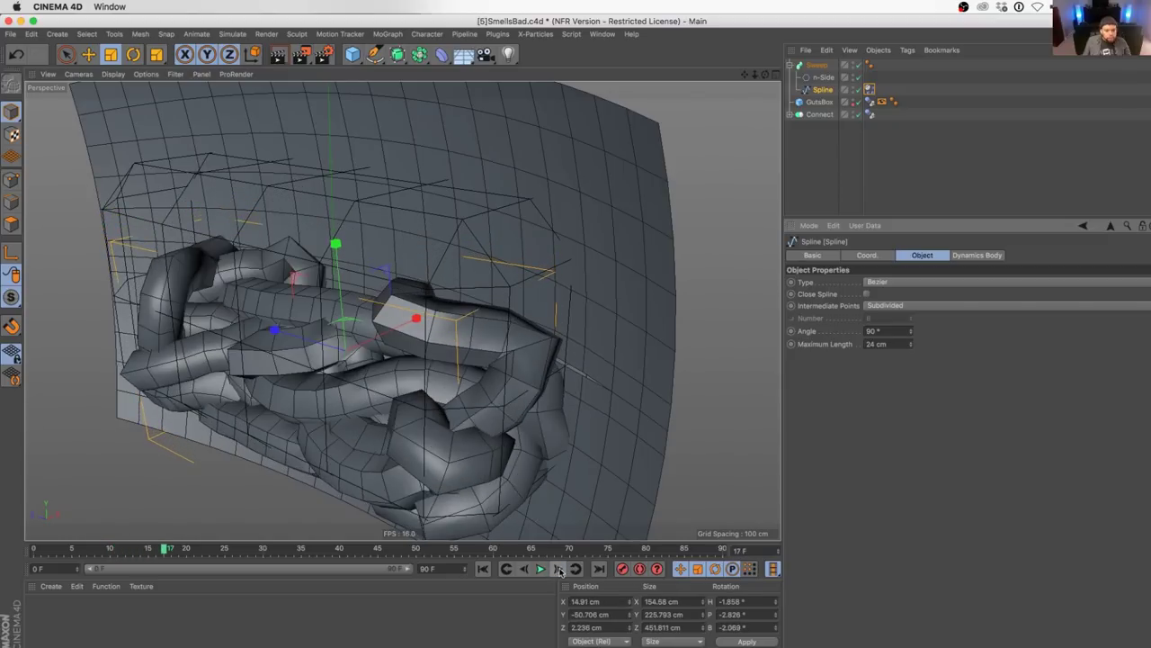
pyautogui.click(557, 570)
pyautogui.click(558, 570)
pyautogui.click(558, 570)
pyautogui.click(558, 570)
pyautogui.keyDown('alt'); pyautogui.moveTo(460, 428); pyautogui.dragTo(485, 414); pyautogui.keyUp('alt')
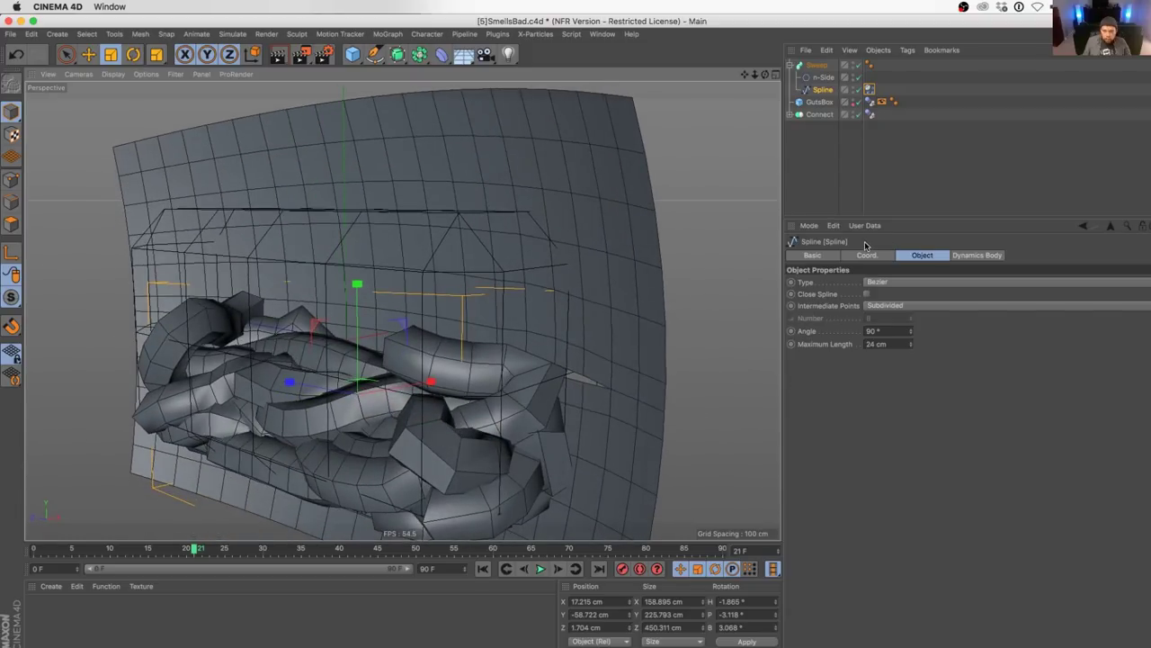
# - Set the collision margin in the spline's Dynamics Body tag to 22 cm and step the simulation from the start to frame 14
pyautogui.click(870, 90)
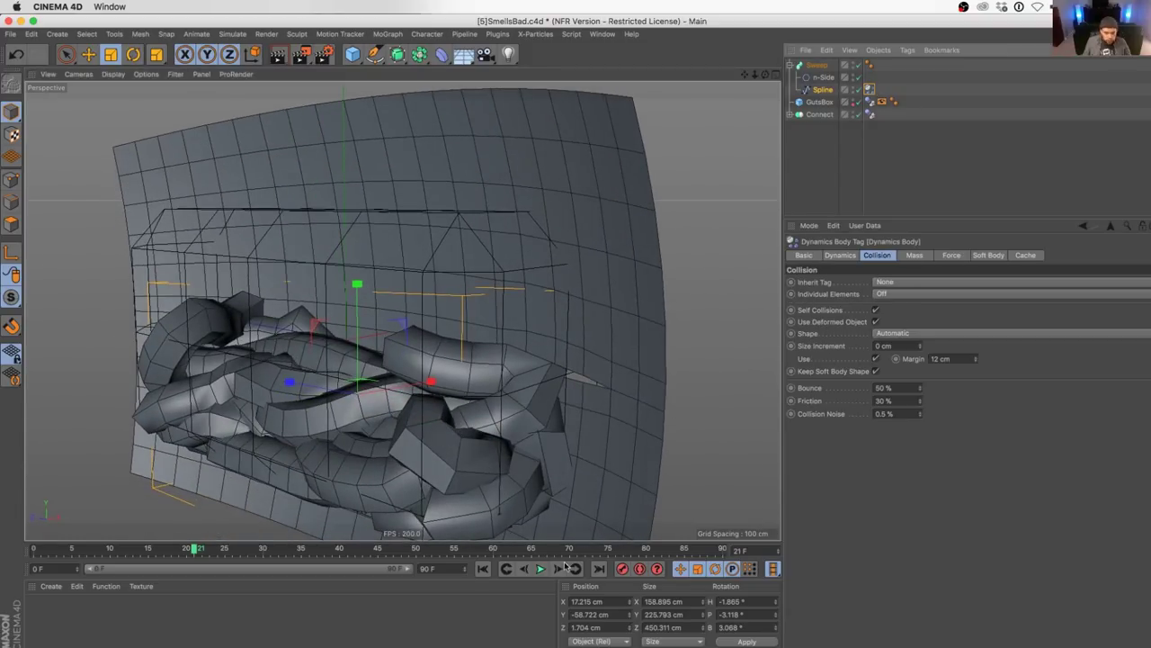
pyautogui.click(940, 357)
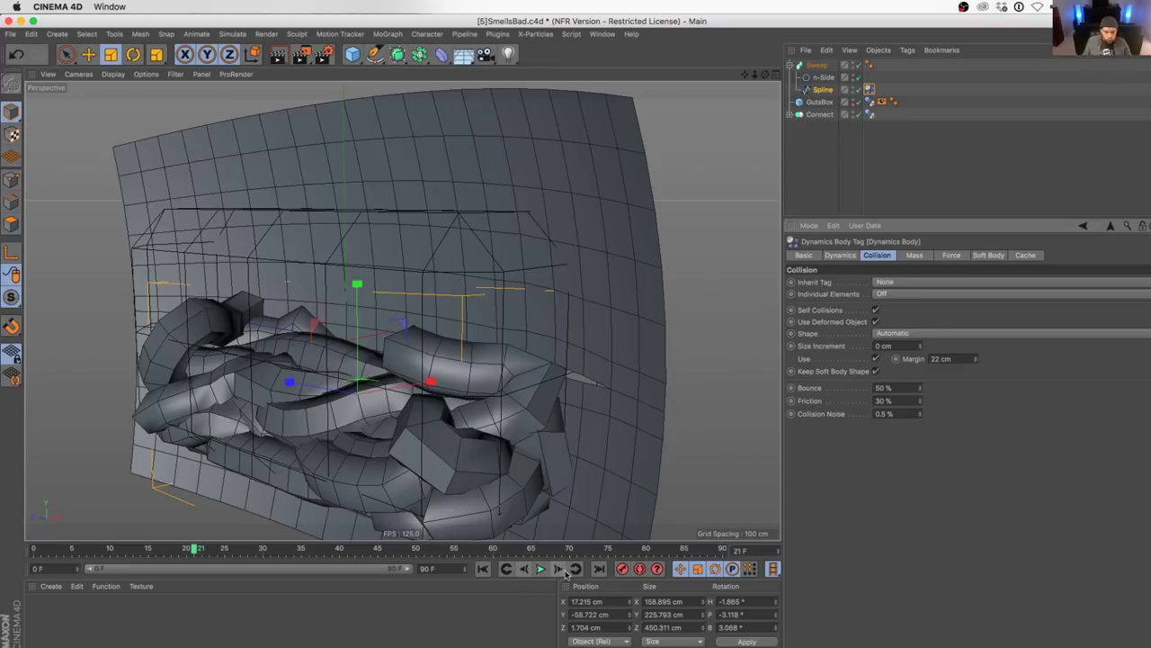
pyautogui.click(483, 568)
pyautogui.click(557, 568)
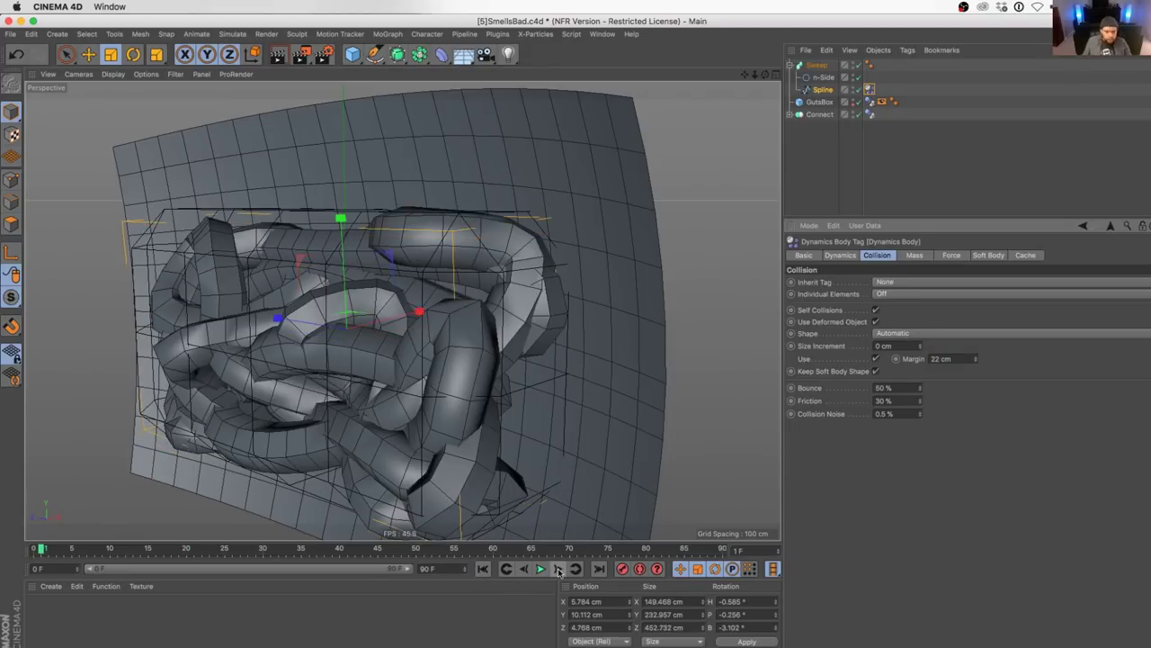
pyautogui.click(558, 568)
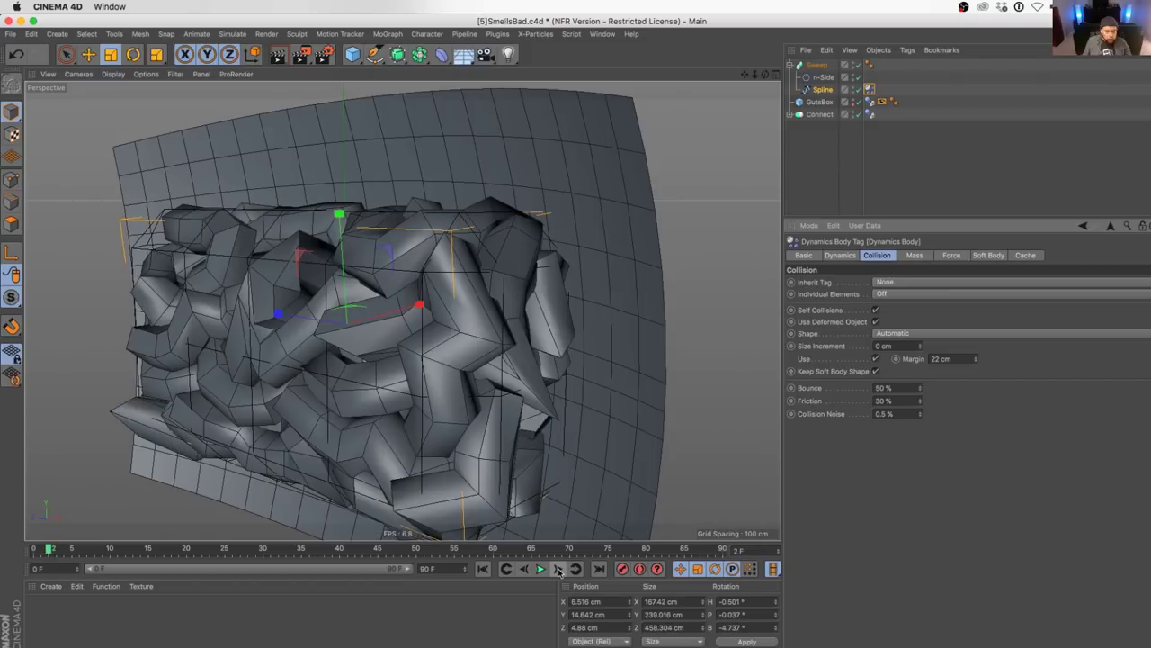
pyautogui.click(557, 568)
pyautogui.click(557, 569)
pyautogui.click(558, 568)
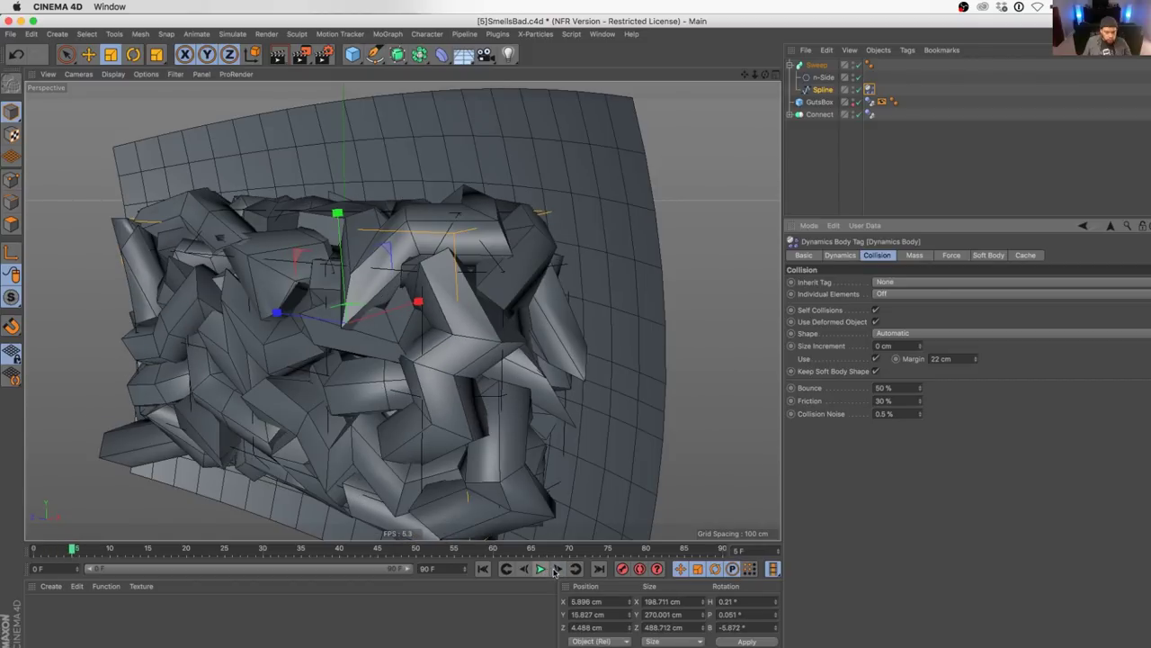
pyautogui.click(557, 569)
pyautogui.click(558, 568)
pyautogui.click(558, 568)
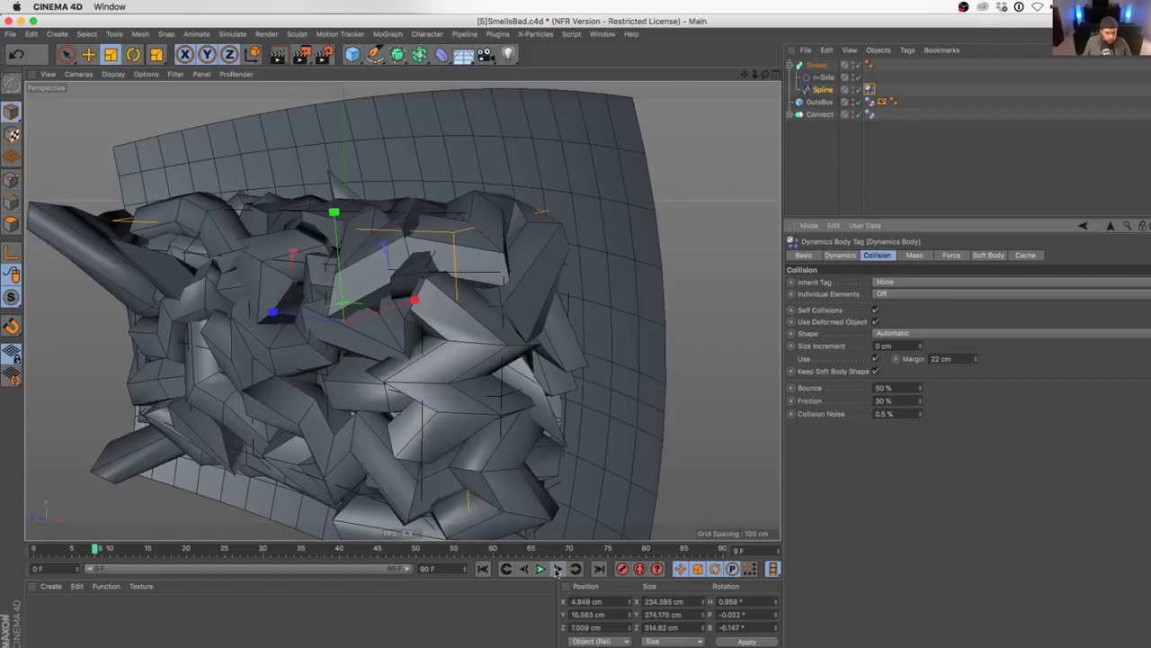
pyautogui.click(557, 568)
pyautogui.click(558, 568)
pyautogui.click(557, 568)
pyautogui.click(558, 568)
pyautogui.click(557, 569)
pyautogui.click(557, 569)
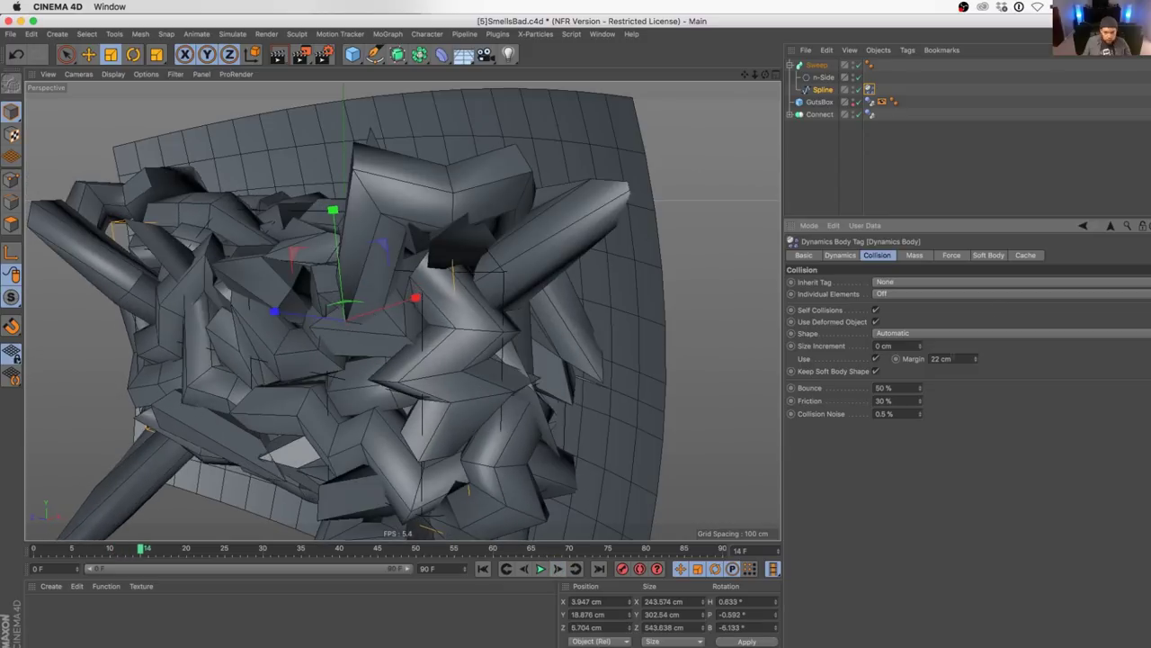
# - Reduce the spline's collision margin to 16 cm
pyautogui.click(976, 362)
pyautogui.click(976, 362)
pyautogui.click(976, 363)
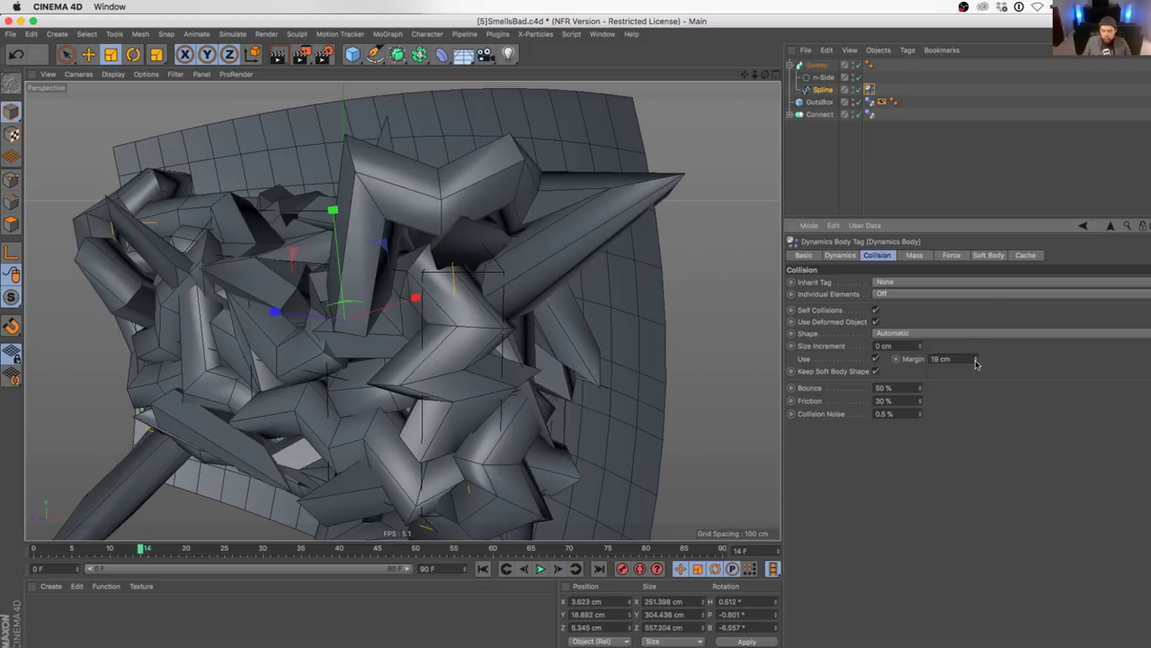
# - Set the spline's maximum length to 18 cm and the n-Side's radius to 18 cm
pyautogui.click(828, 91)
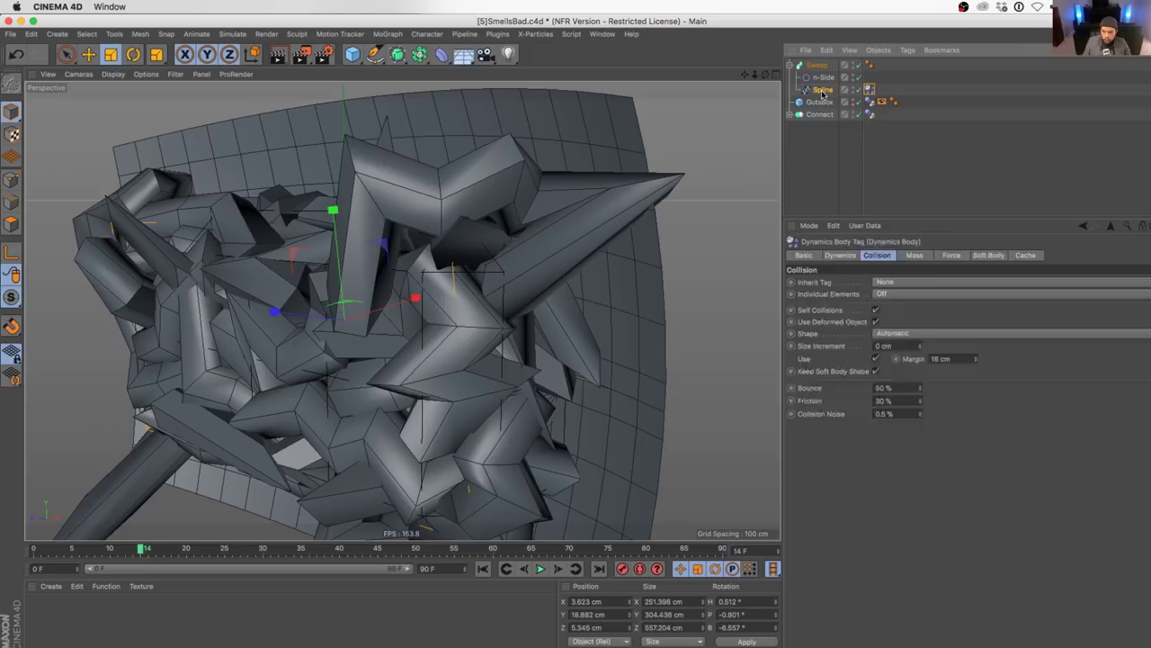
pyautogui.click(912, 347)
pyautogui.click(912, 347)
pyautogui.click(912, 347)
pyautogui.click(912, 348)
pyautogui.click(912, 347)
pyautogui.click(912, 347)
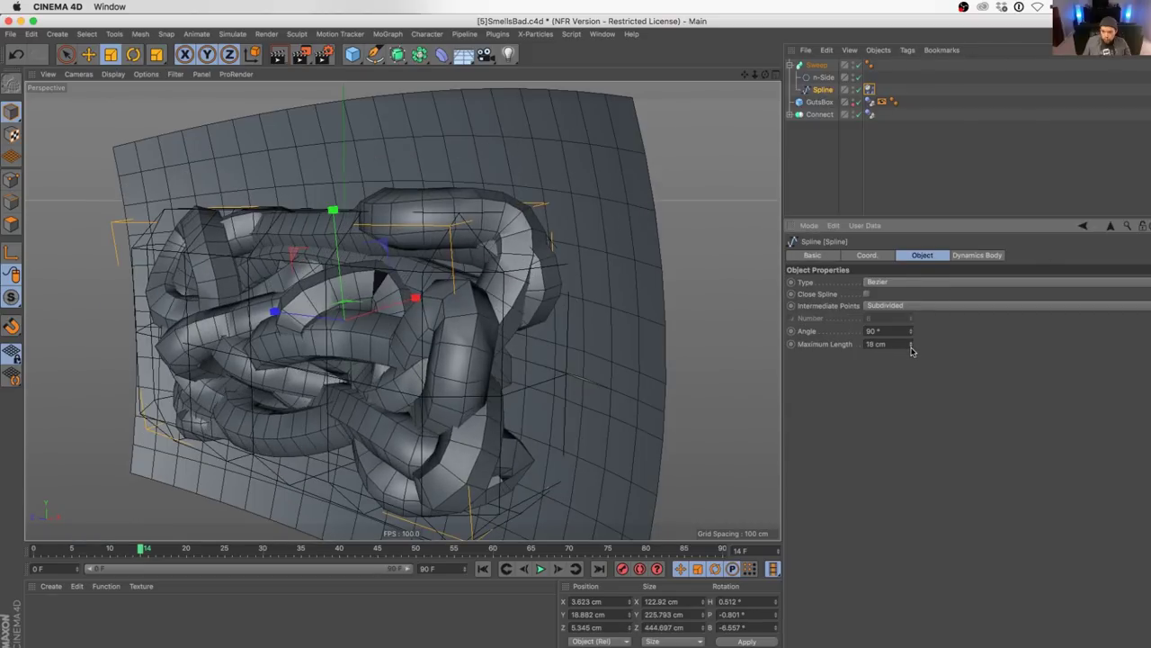
pyautogui.click(912, 347)
pyautogui.click(911, 343)
pyautogui.click(825, 79)
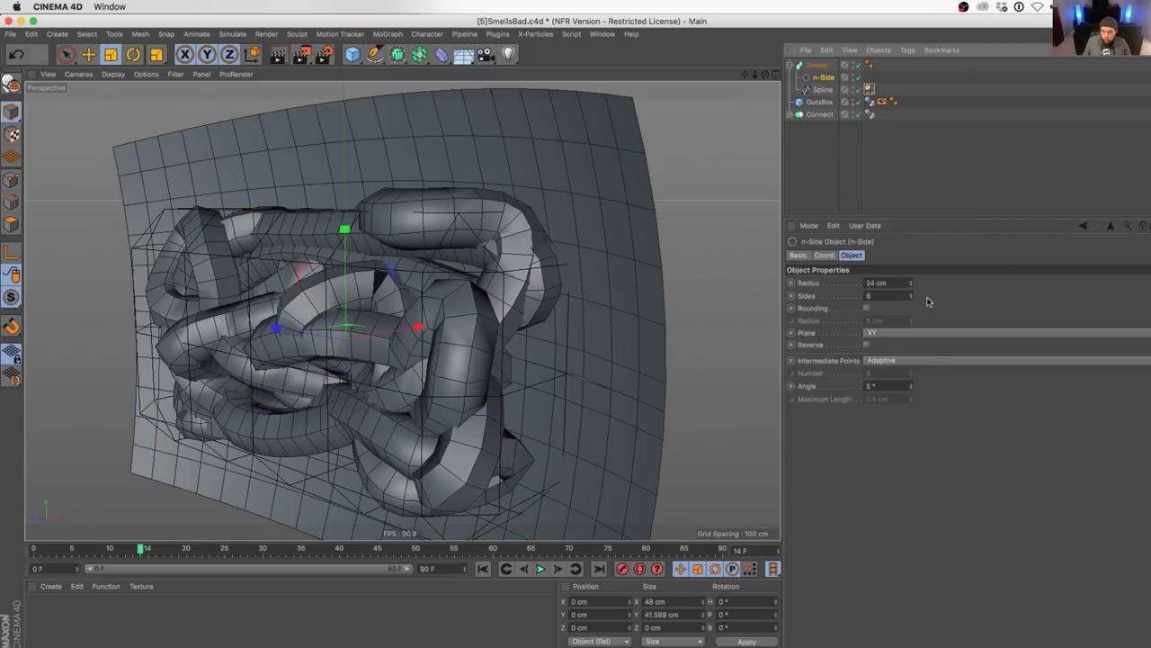
pyautogui.moveTo(908, 289); pyautogui.dragTo(912, 289)
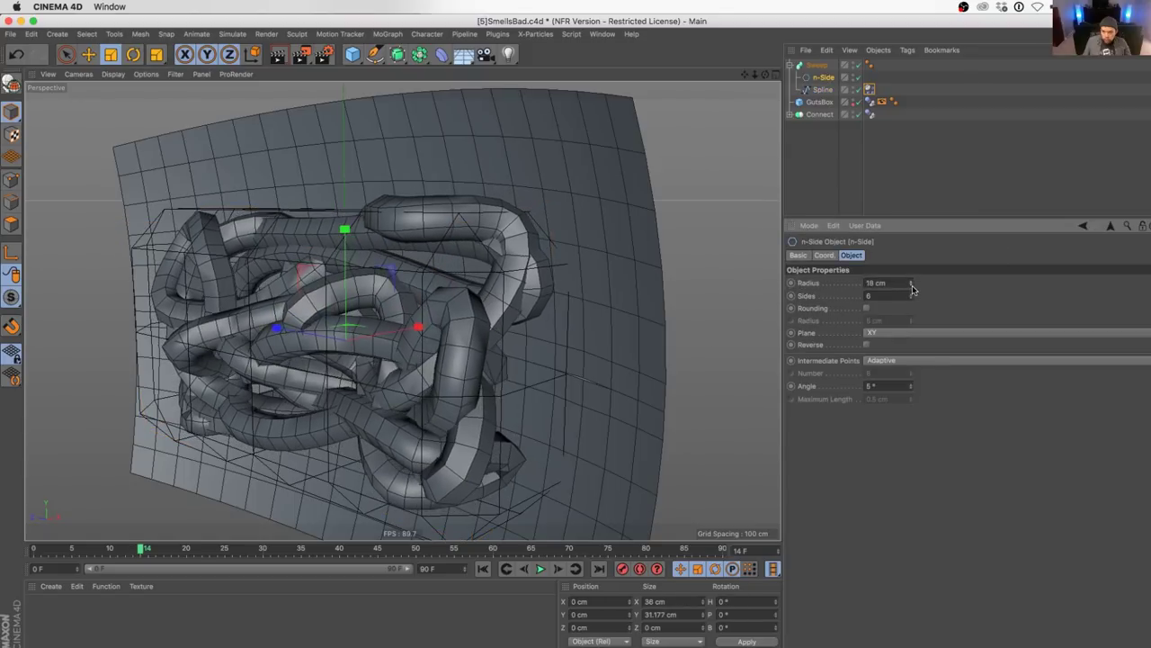
# - Set the spline's collision margin to 17 cm and step the simulation from the start to frame 12
pyautogui.click(869, 89)
pyautogui.click(976, 361)
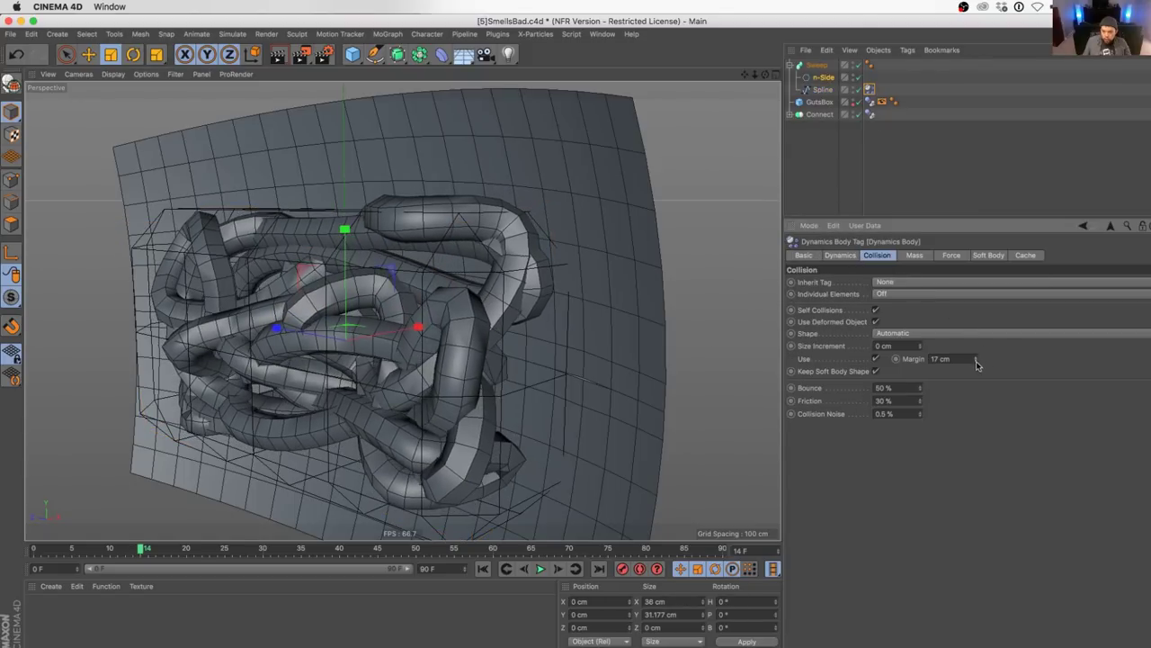
pyautogui.click(483, 568)
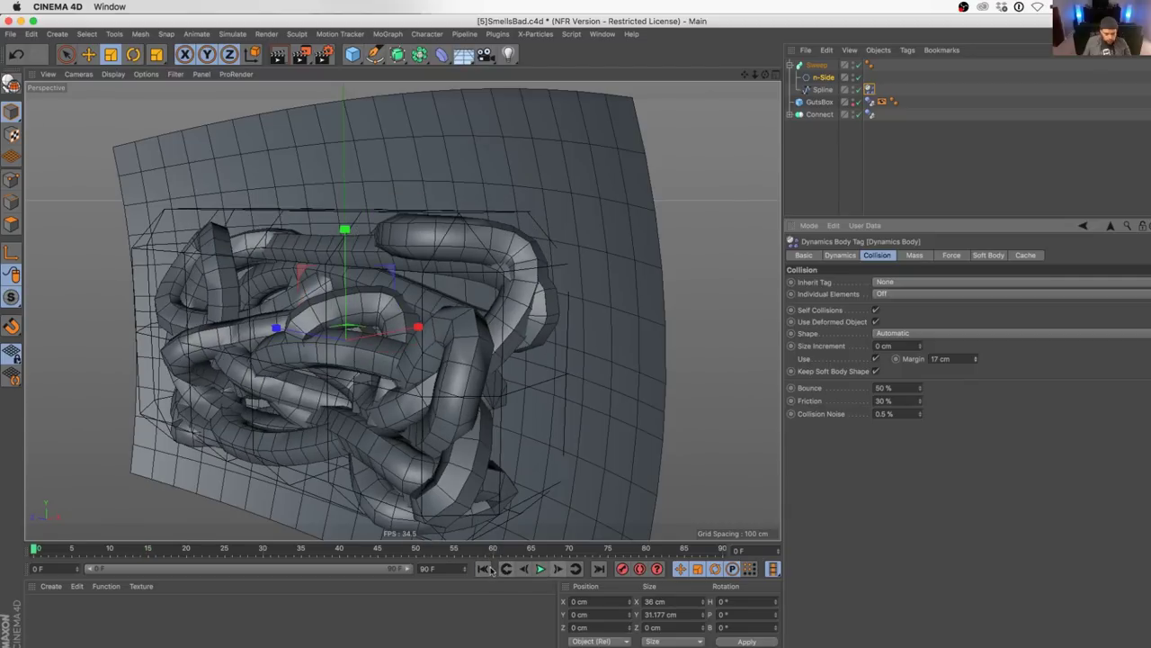
pyautogui.click(559, 568)
pyautogui.click(559, 568)
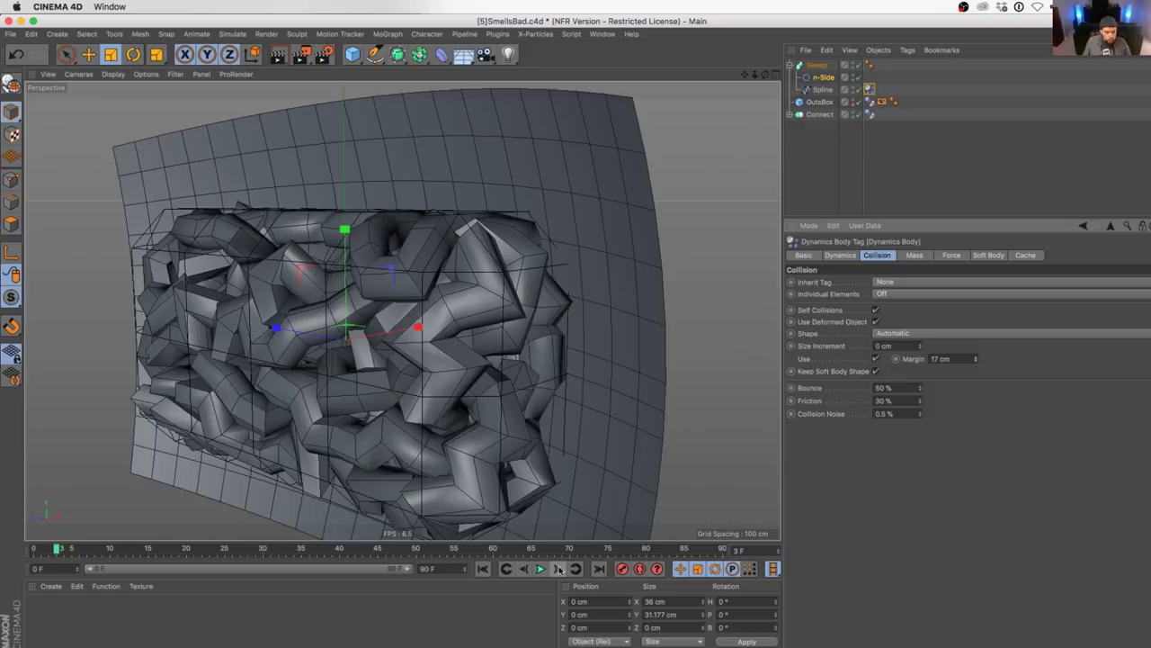
pyautogui.click(559, 568)
pyautogui.click(558, 568)
pyautogui.click(559, 569)
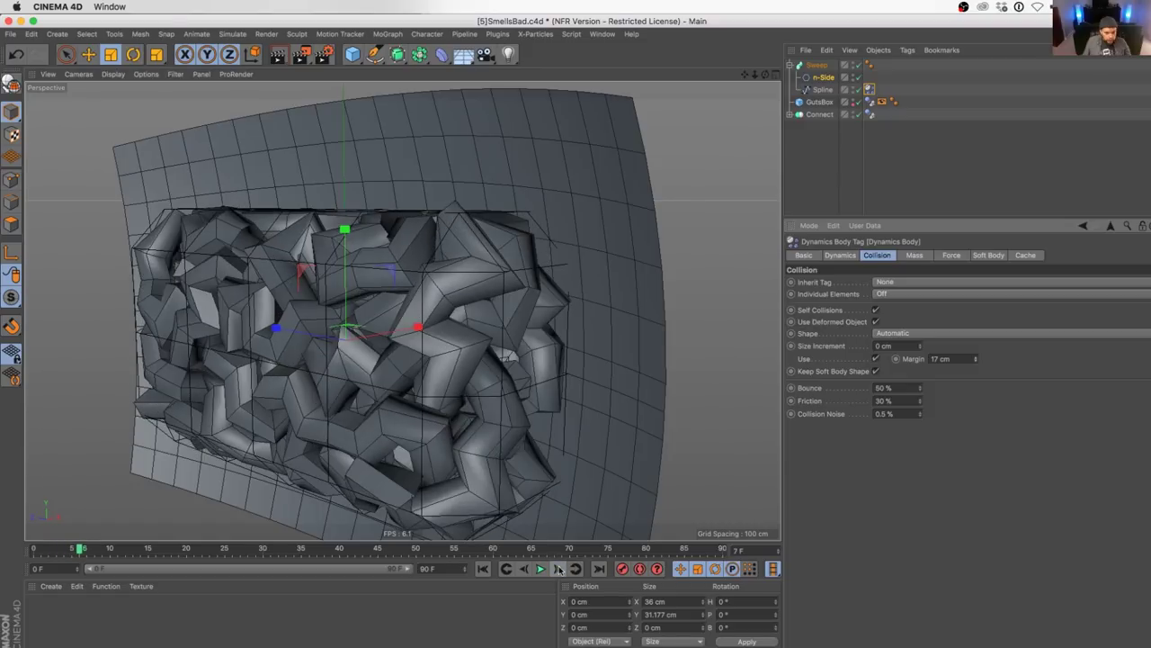
pyautogui.click(558, 569)
pyautogui.click(559, 568)
pyautogui.click(559, 569)
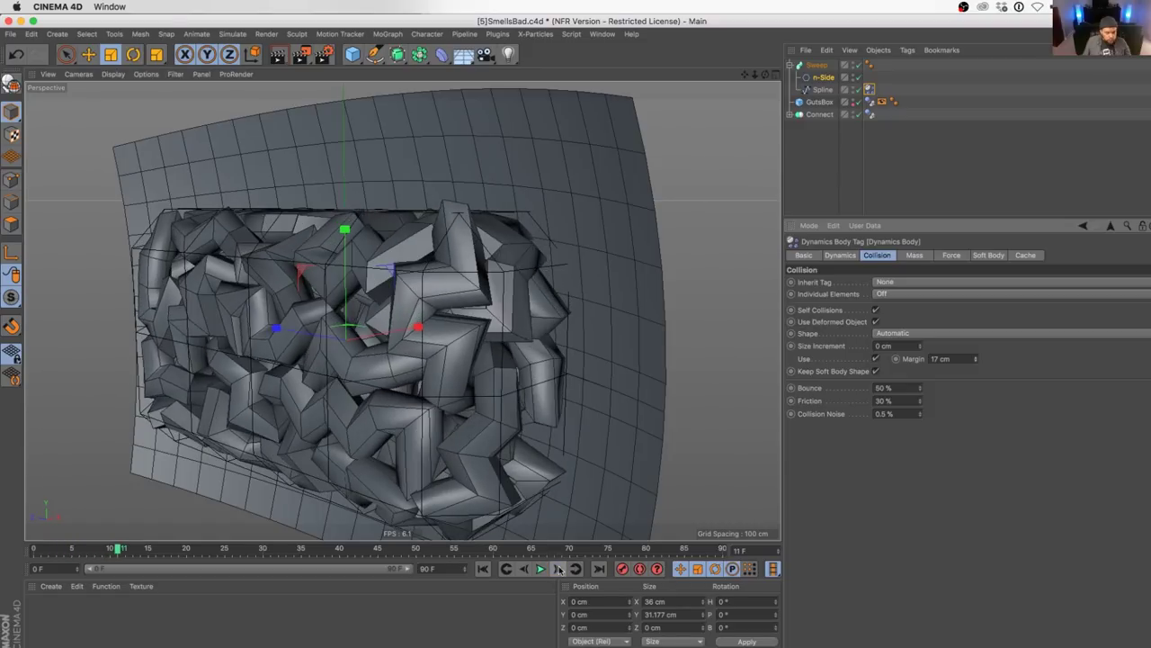
pyautogui.click(558, 569)
pyautogui.click(559, 568)
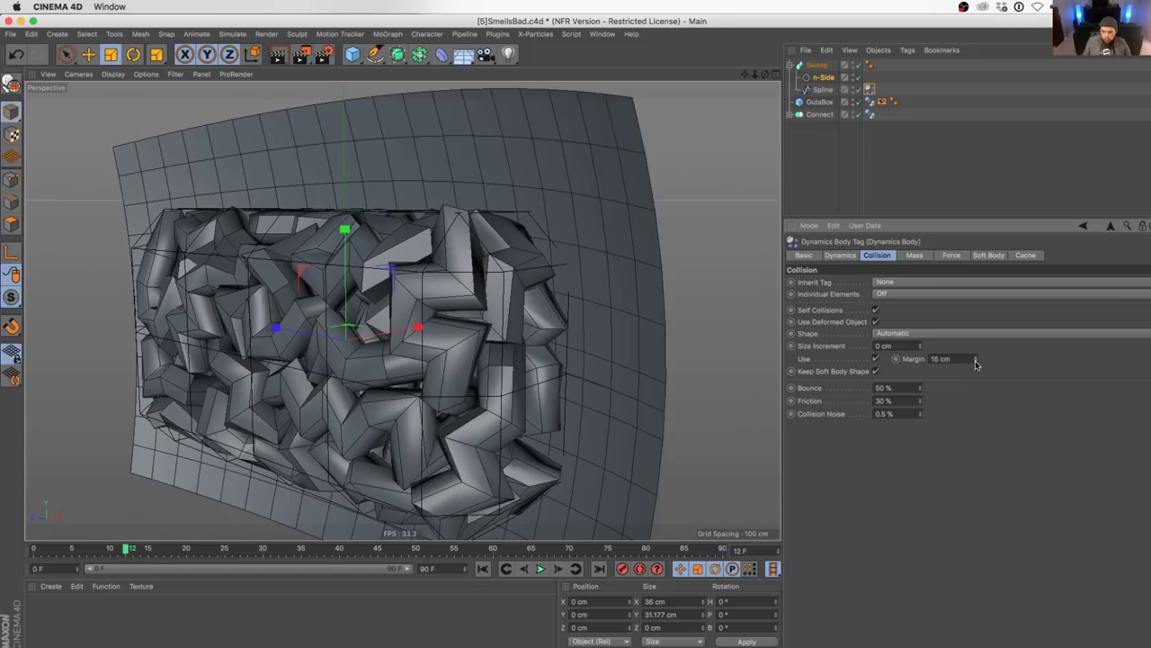
# - Set the spline's collision margin to 15 cm and step the simulation onward to frame 22
pyautogui.click(557, 570)
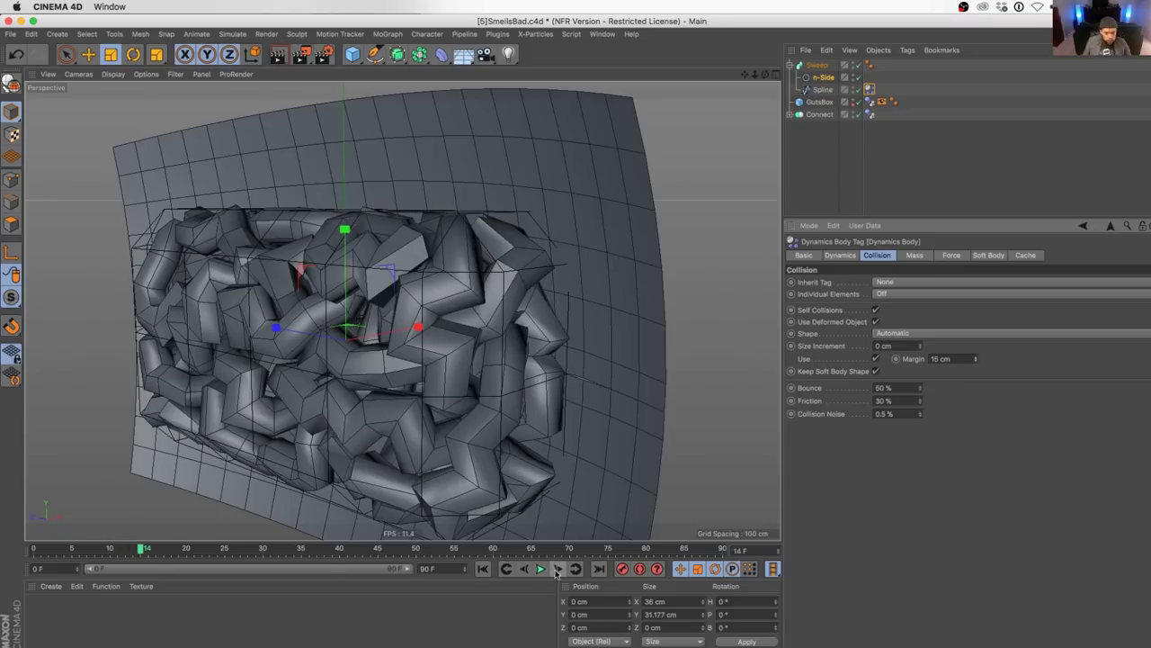
pyautogui.click(558, 570)
pyautogui.click(557, 569)
pyautogui.click(558, 569)
pyautogui.click(558, 569)
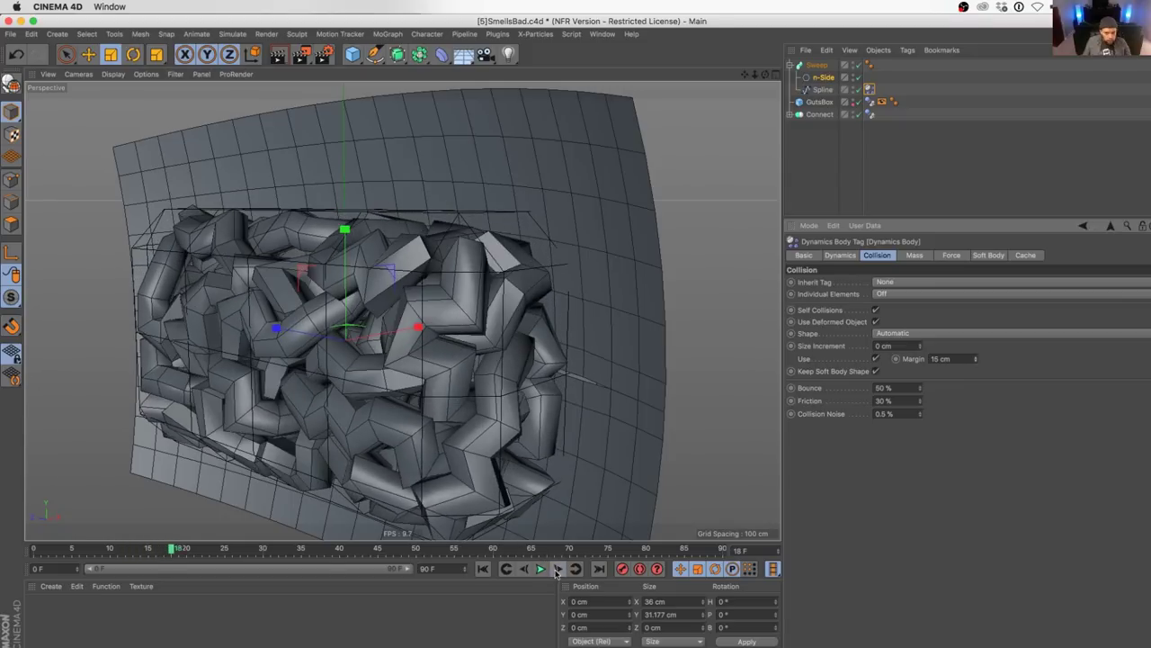
pyautogui.click(558, 569)
pyautogui.click(558, 570)
pyautogui.click(558, 569)
pyautogui.click(558, 569)
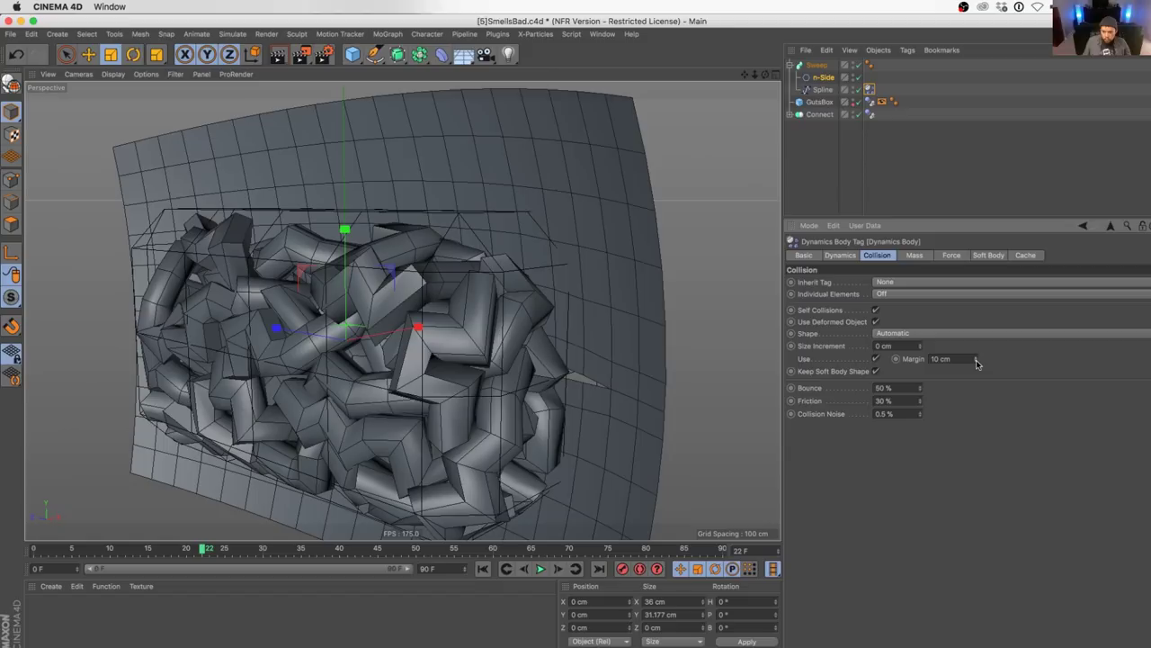
# - Set the spline's collision margin to 9 cm and step the simulation from the start to frame 21
pyautogui.click(483, 569)
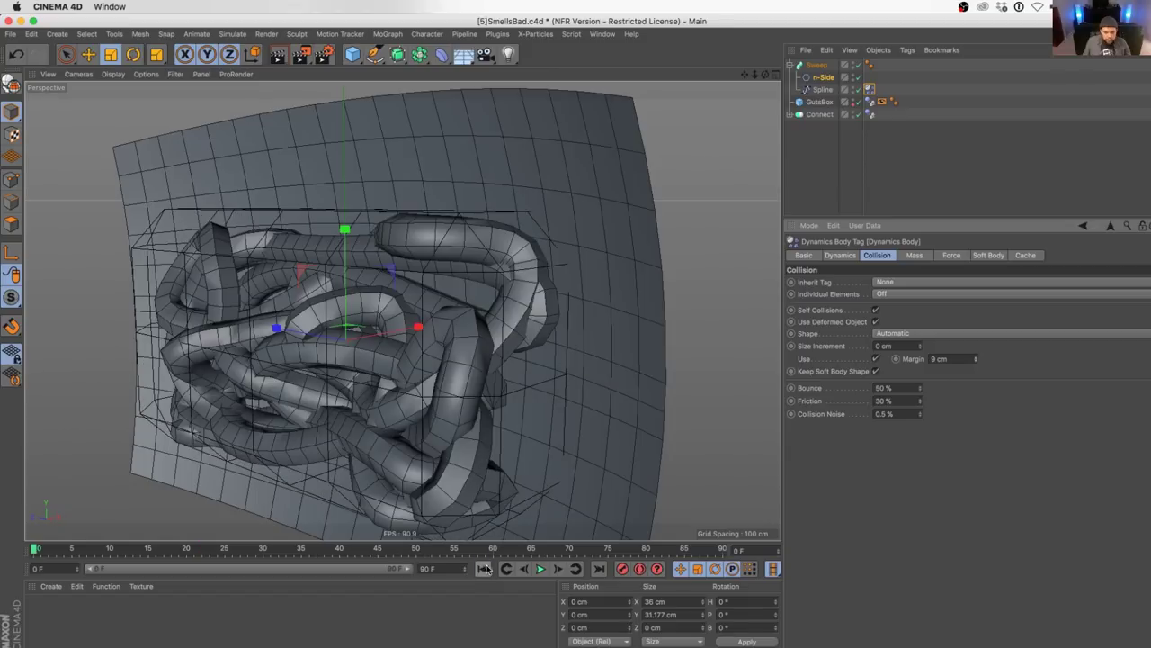
pyautogui.click(557, 569)
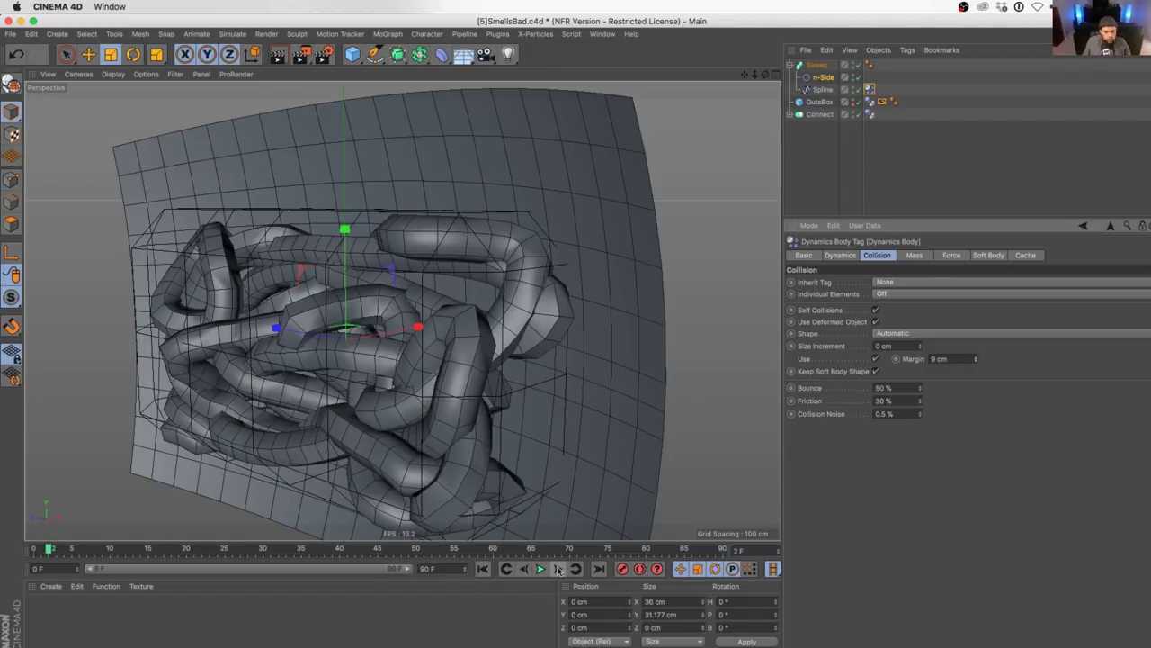
pyautogui.click(558, 569)
pyautogui.click(558, 570)
pyautogui.click(558, 569)
pyautogui.click(558, 570)
pyautogui.click(558, 570)
pyautogui.click(558, 569)
pyautogui.click(558, 570)
pyautogui.click(557, 570)
pyautogui.click(558, 570)
pyautogui.click(558, 570)
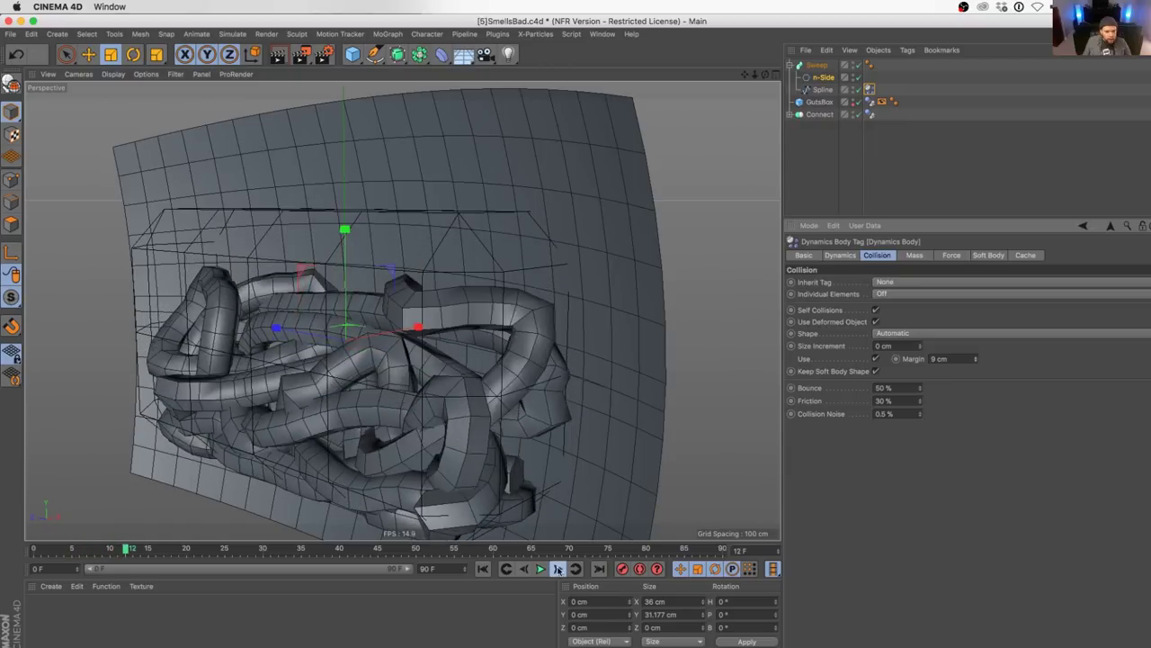
pyautogui.click(558, 569)
pyautogui.click(558, 569)
pyautogui.click(557, 569)
pyautogui.click(557, 569)
pyautogui.click(558, 569)
pyautogui.click(558, 569)
pyautogui.click(558, 569)
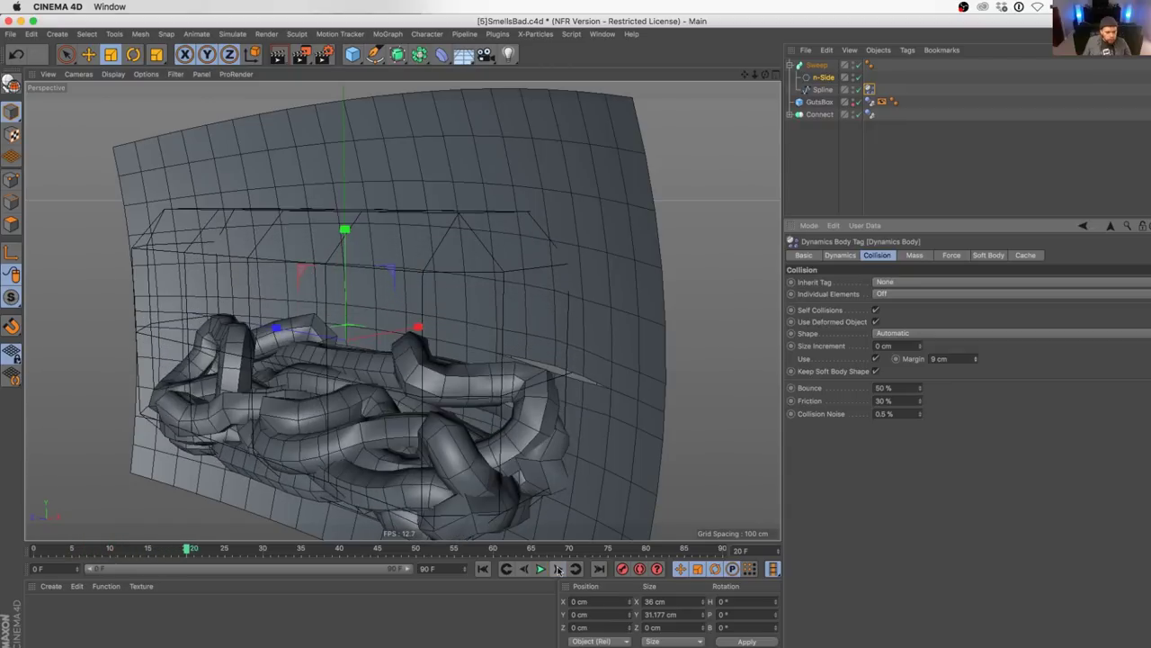
pyautogui.click(557, 569)
pyautogui.click(558, 569)
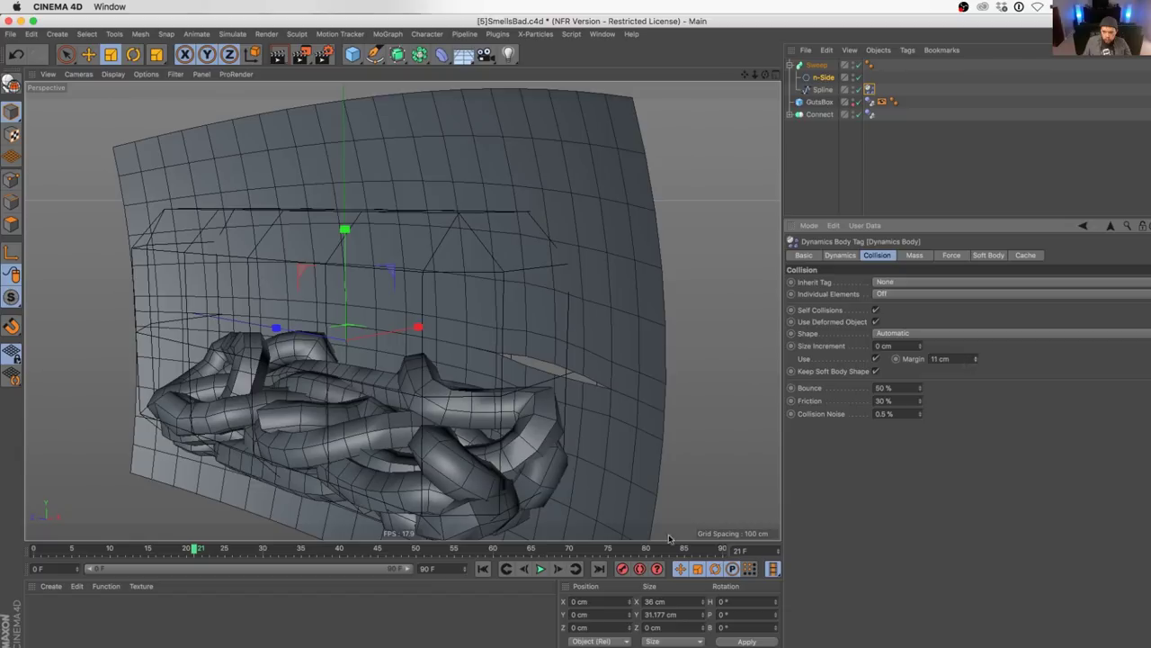
# - Set the spline's collision margin to 11 cm and step the simulation onward to frame 29
pyautogui.click(557, 570)
pyautogui.click(557, 569)
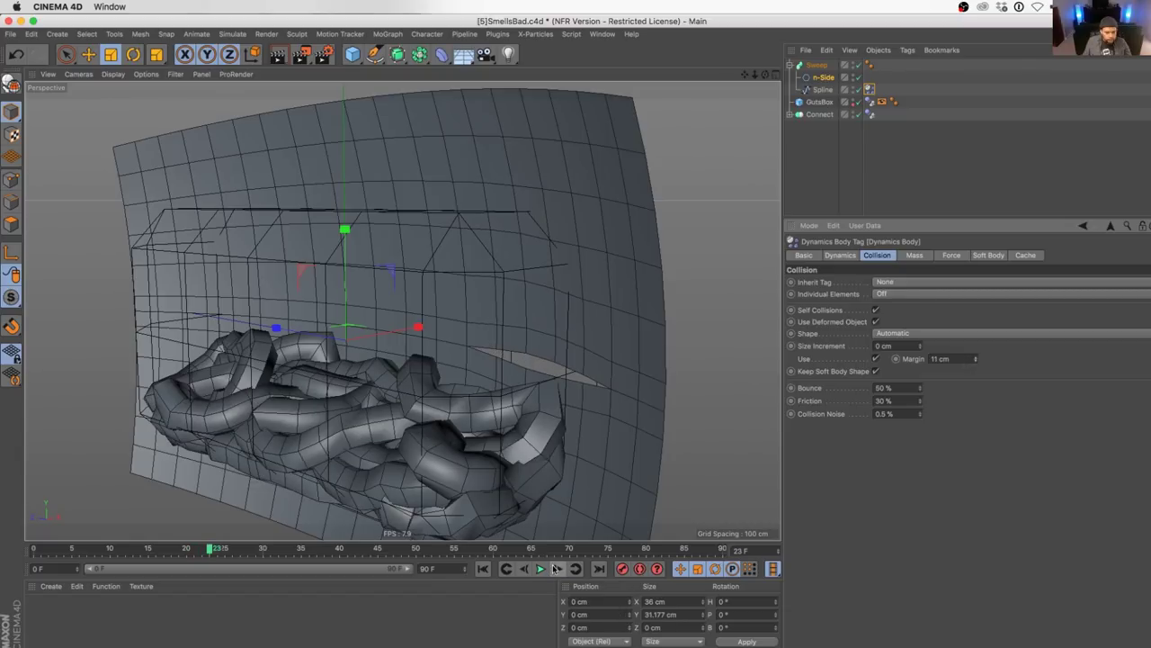
pyautogui.click(557, 569)
pyautogui.click(556, 569)
pyautogui.click(556, 568)
pyautogui.click(556, 568)
pyautogui.click(556, 569)
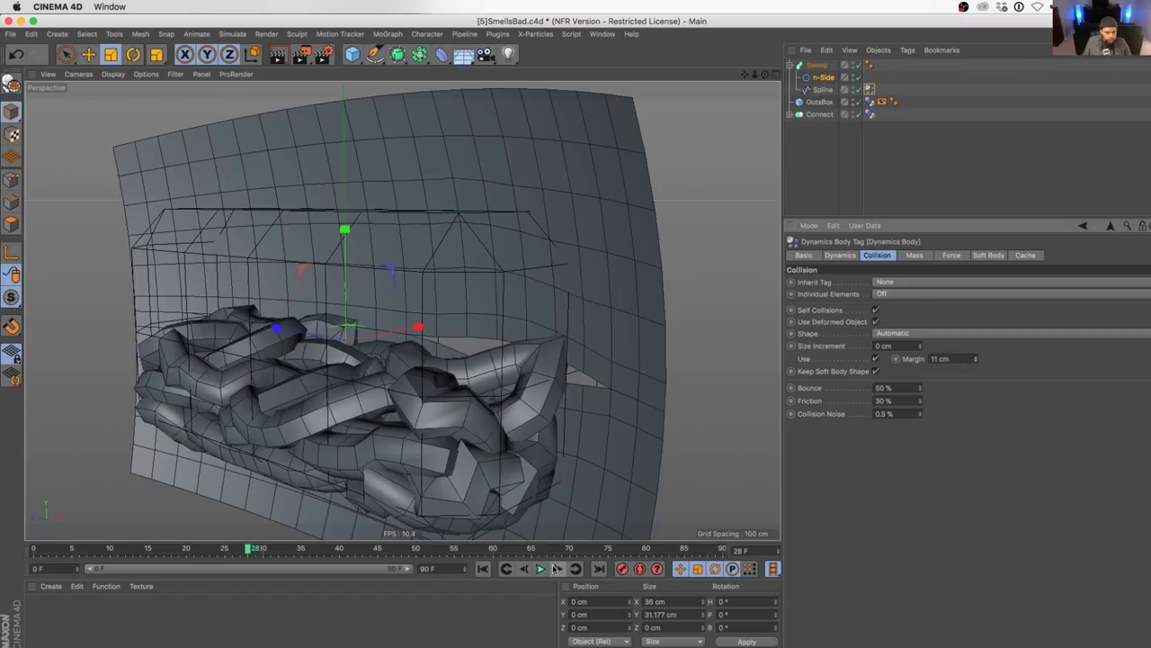
pyautogui.click(556, 568)
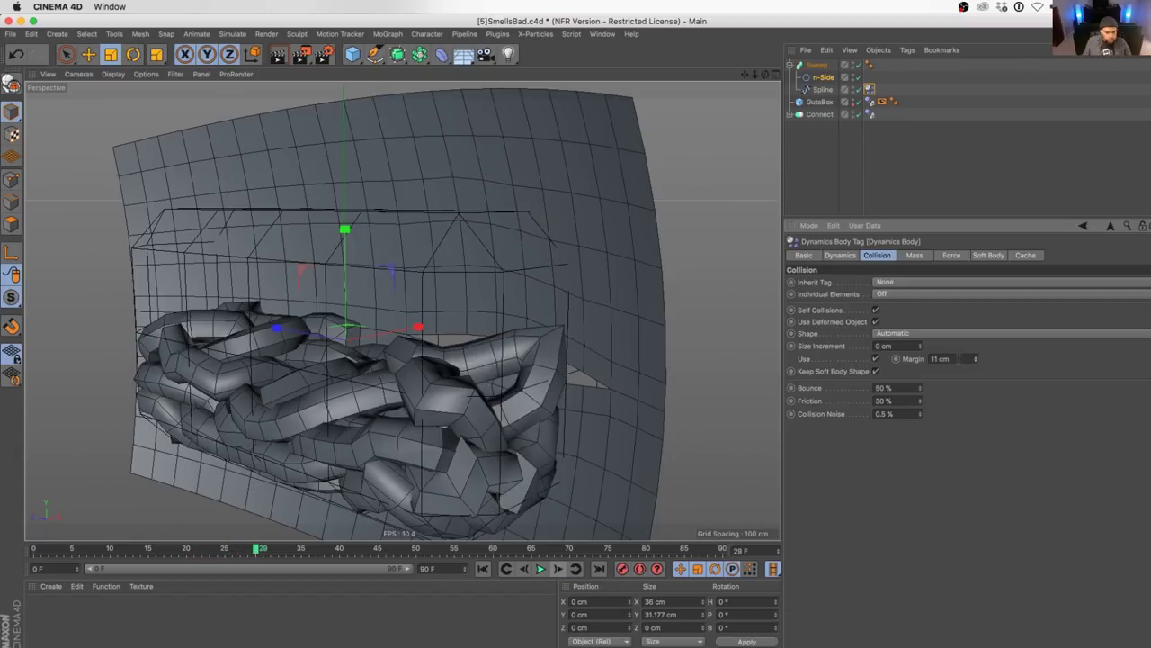
# - Set the spline's collision margin to 13 cm and step the simulation onward to frame 40
pyautogui.click(557, 569)
pyautogui.click(558, 569)
pyautogui.click(557, 570)
pyautogui.click(557, 569)
pyautogui.click(558, 569)
pyautogui.click(557, 569)
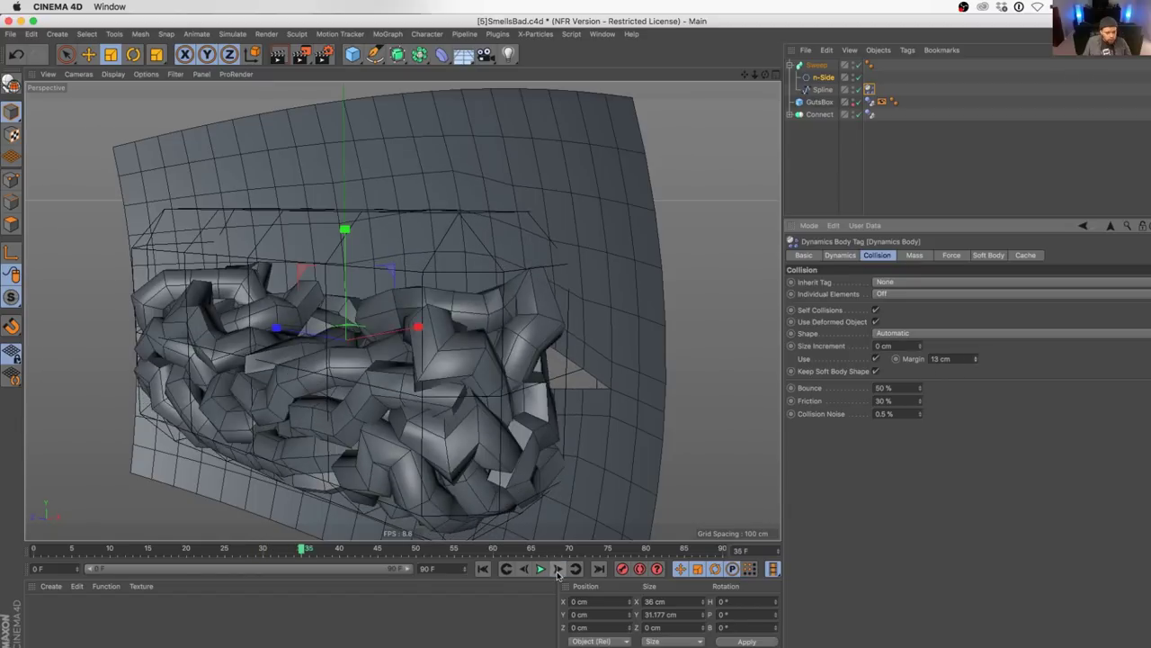
pyautogui.click(557, 570)
pyautogui.click(557, 570)
pyautogui.click(558, 570)
pyautogui.click(558, 570)
pyautogui.click(558, 570)
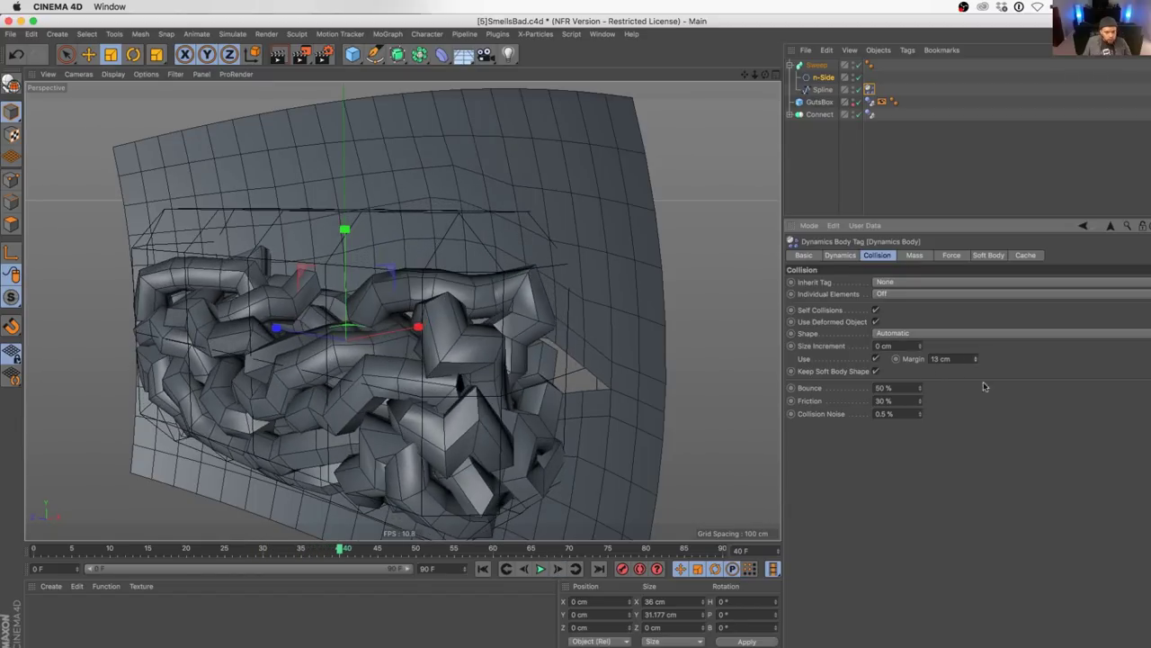
# - Set the spline's collision margin to 15 cm and step the simulation onward to frame 50
pyautogui.click(557, 569)
pyautogui.click(558, 569)
pyautogui.click(557, 569)
pyautogui.click(558, 569)
pyautogui.click(558, 569)
pyautogui.click(558, 570)
pyautogui.click(558, 569)
pyautogui.click(557, 569)
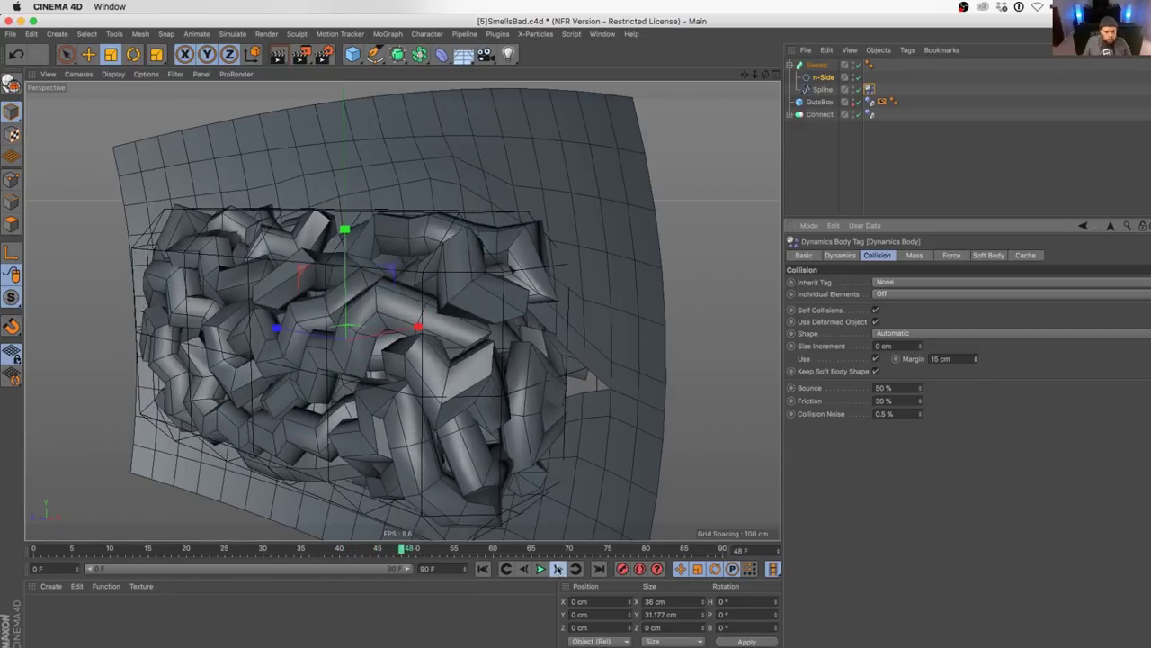
pyautogui.click(557, 569)
pyautogui.click(557, 569)
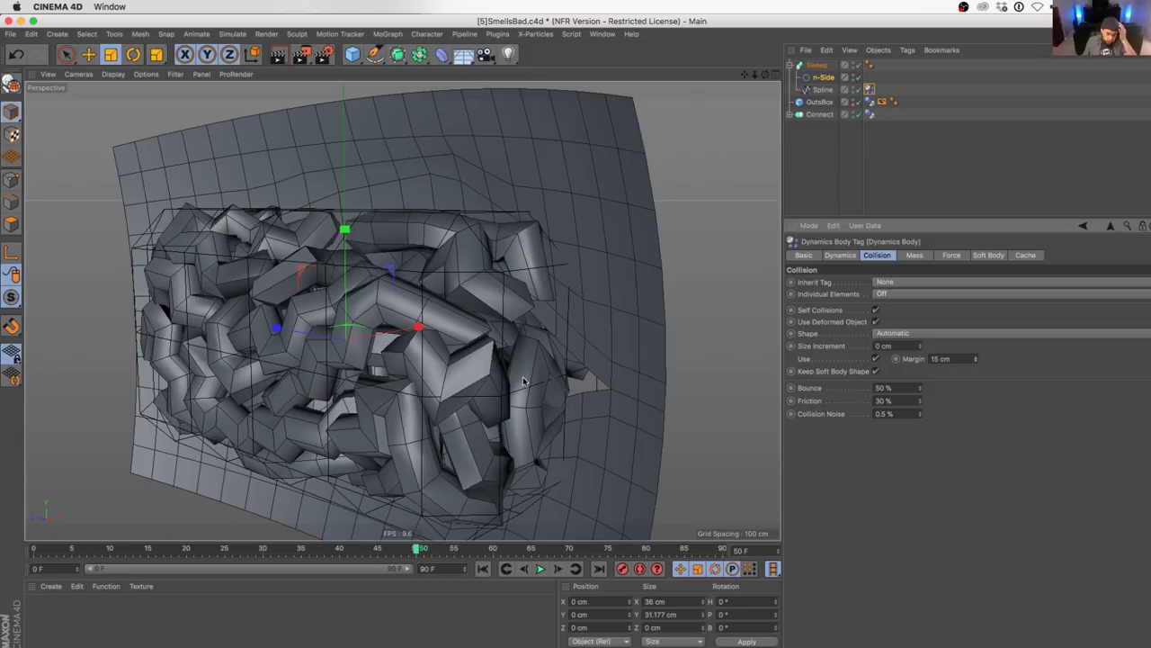
# - Return the simulation to its first frame and save the scene
pyautogui.keyDown('alt'); pyautogui.moveTo(476, 340); pyautogui.dragTo(432, 360); pyautogui.keyUp('alt')
pyautogui.click(483, 568)
pyautogui.keyDown('alt'); pyautogui.moveTo(506, 373); pyautogui.dragTo(512, 407, button='middle'); pyautogui.keyUp('alt')
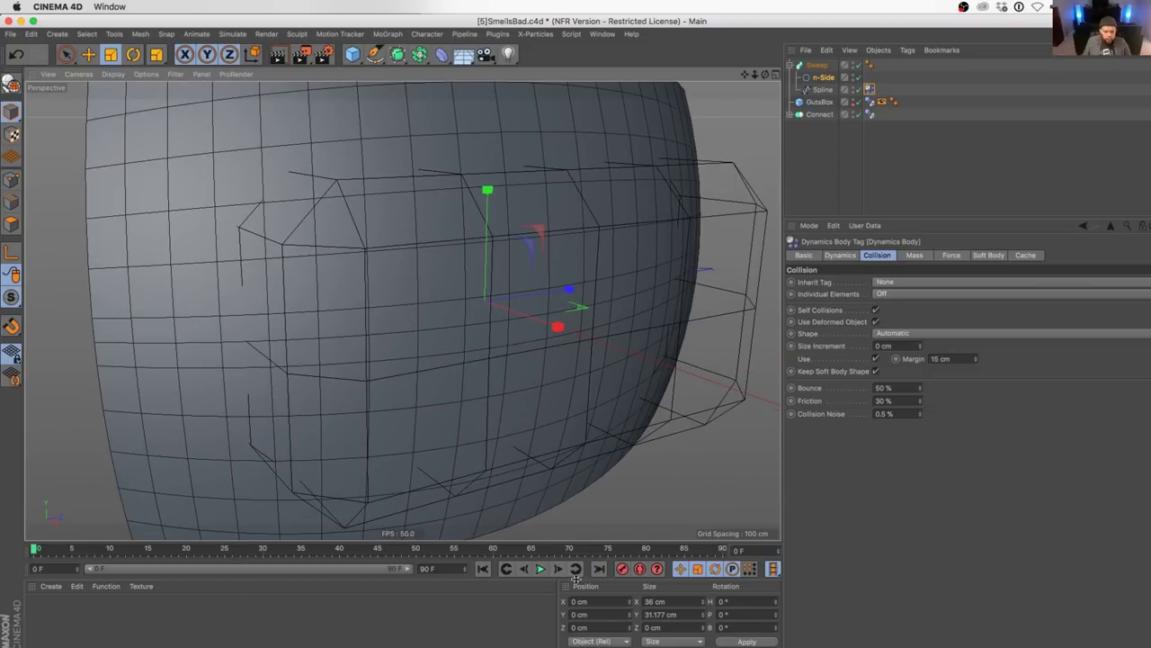
pyautogui.press('super+s')
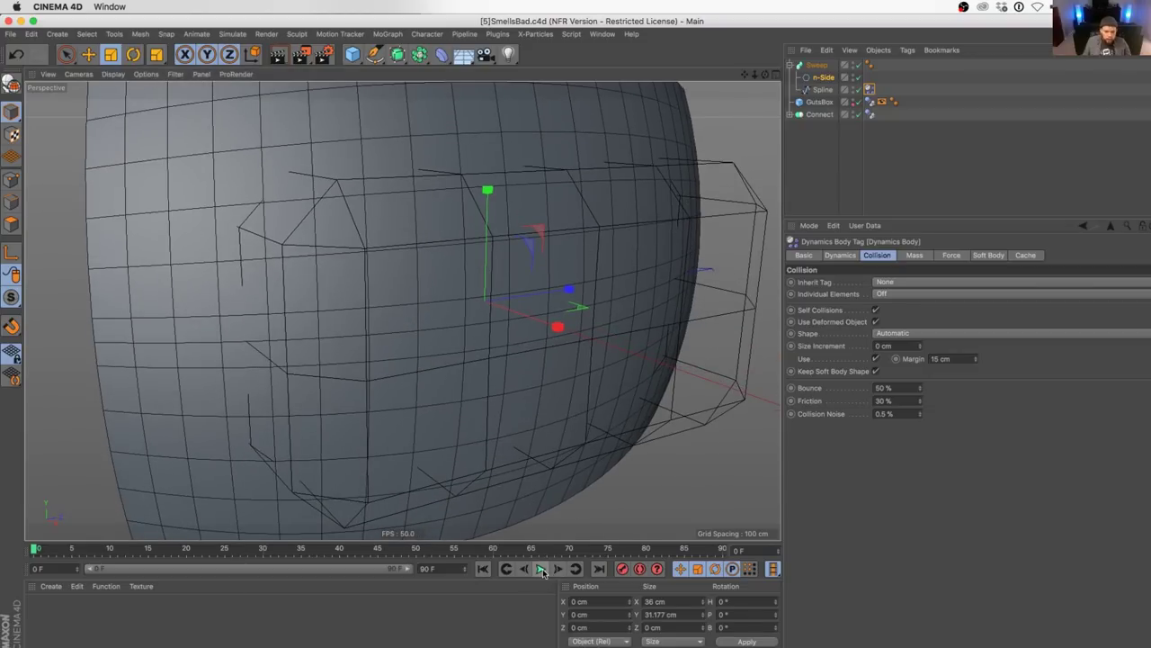
# - Play the simulation from the start to frame 86, examining from the side how the guts emerge through the split
pyautogui.click(540, 568)
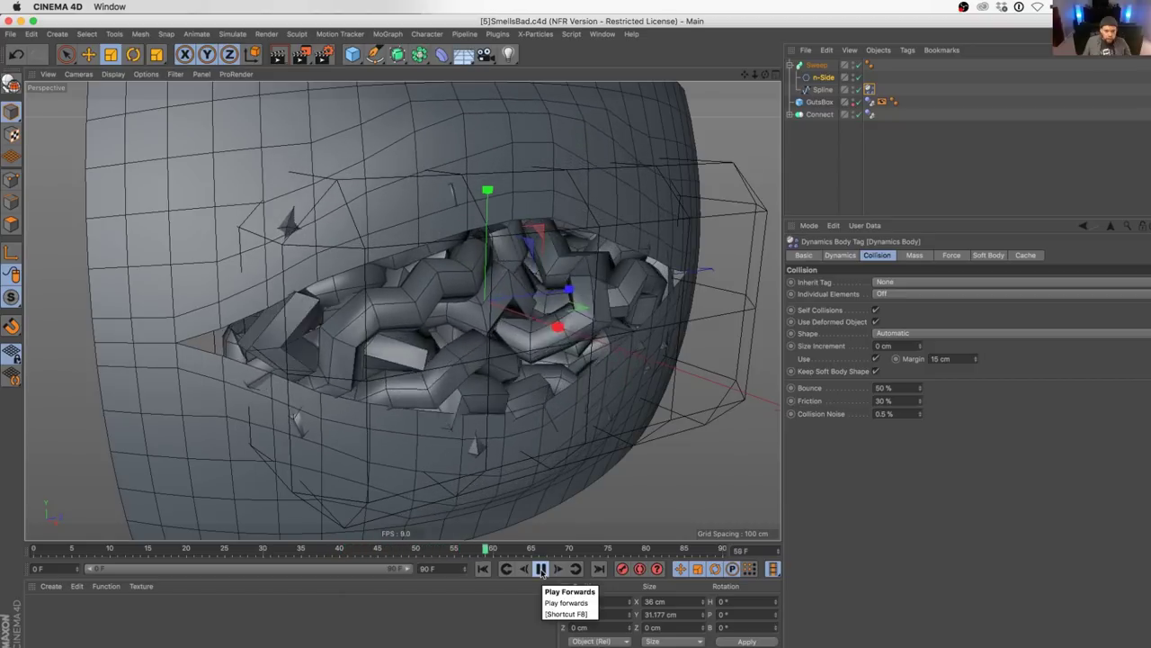
pyautogui.click(540, 568)
pyautogui.keyDown('alt'); pyautogui.moveTo(542, 296); pyautogui.dragTo(605, 349); pyautogui.keyUp('alt')
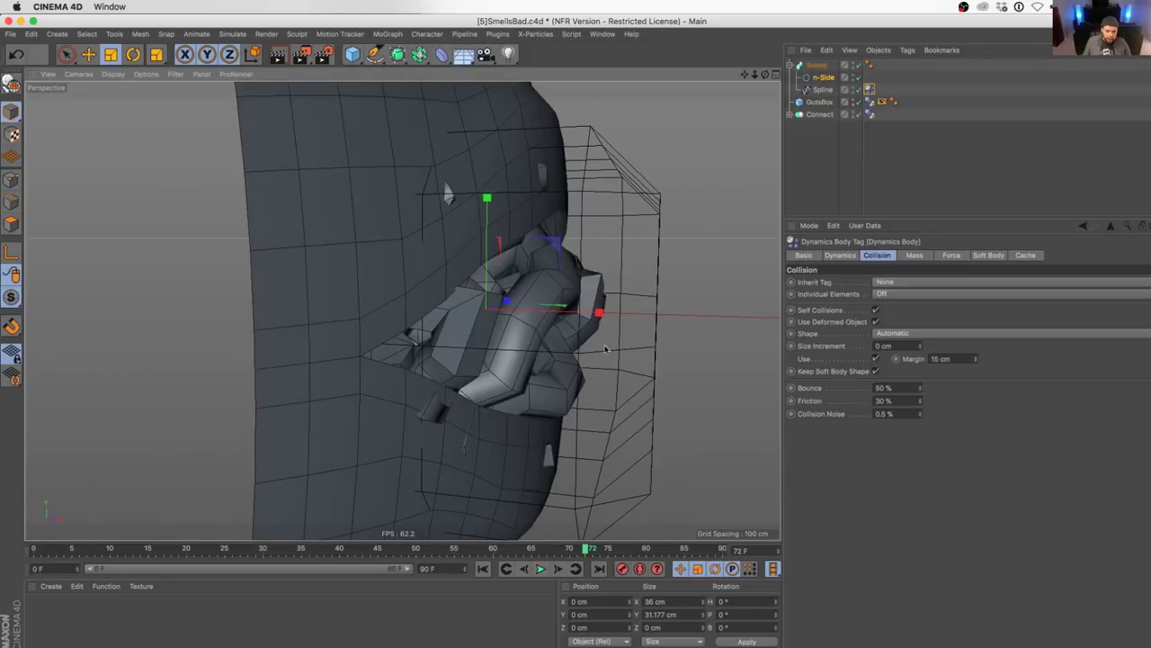
pyautogui.click(542, 569)
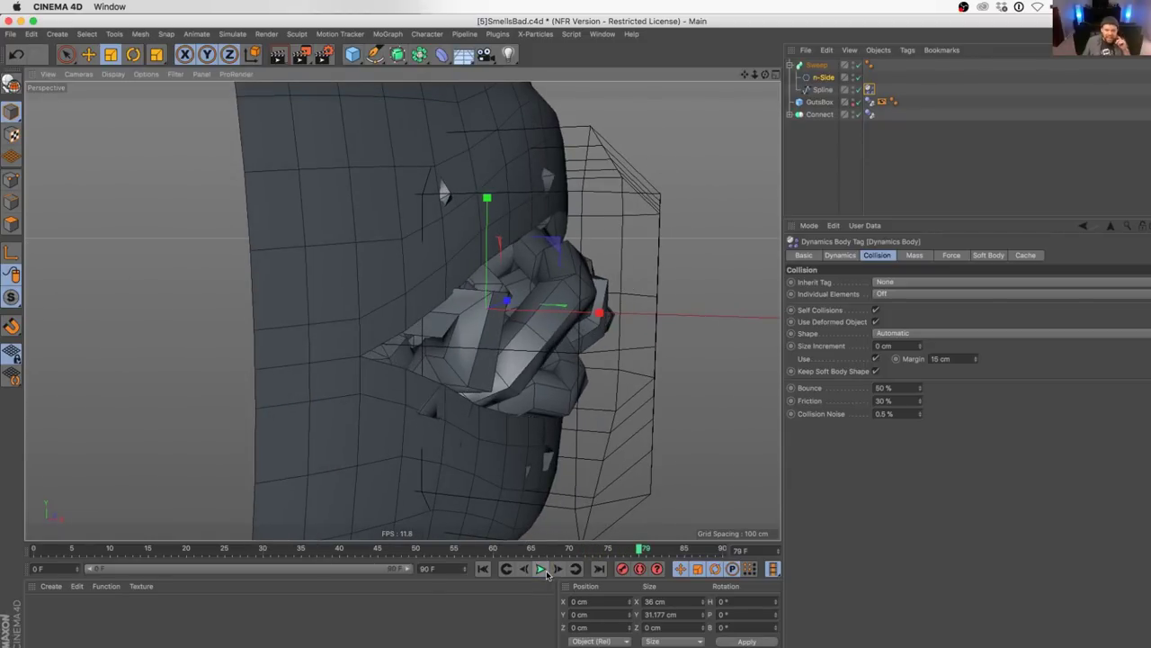
pyautogui.click(540, 569)
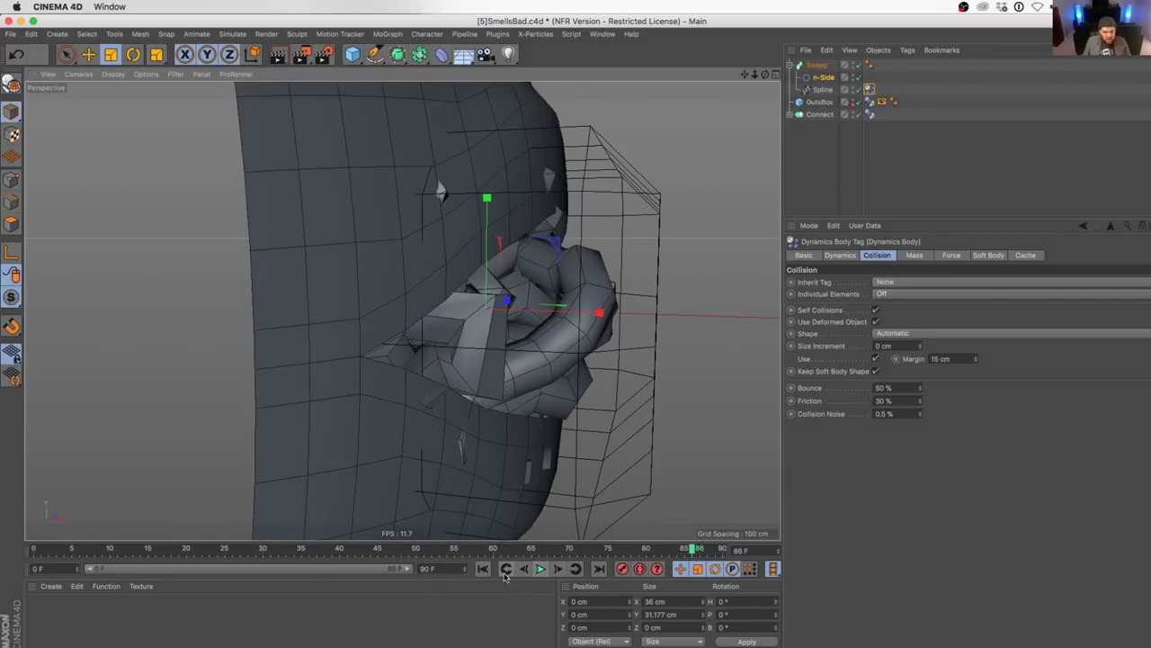
# - Return to the first frame, add a Wind object to the scene and rotate its heading to -90°
pyautogui.click(483, 568)
pyautogui.keyDown('alt'); pyautogui.moveTo(496, 354); pyautogui.dragTo(477, 376); pyautogui.keyUp('alt')
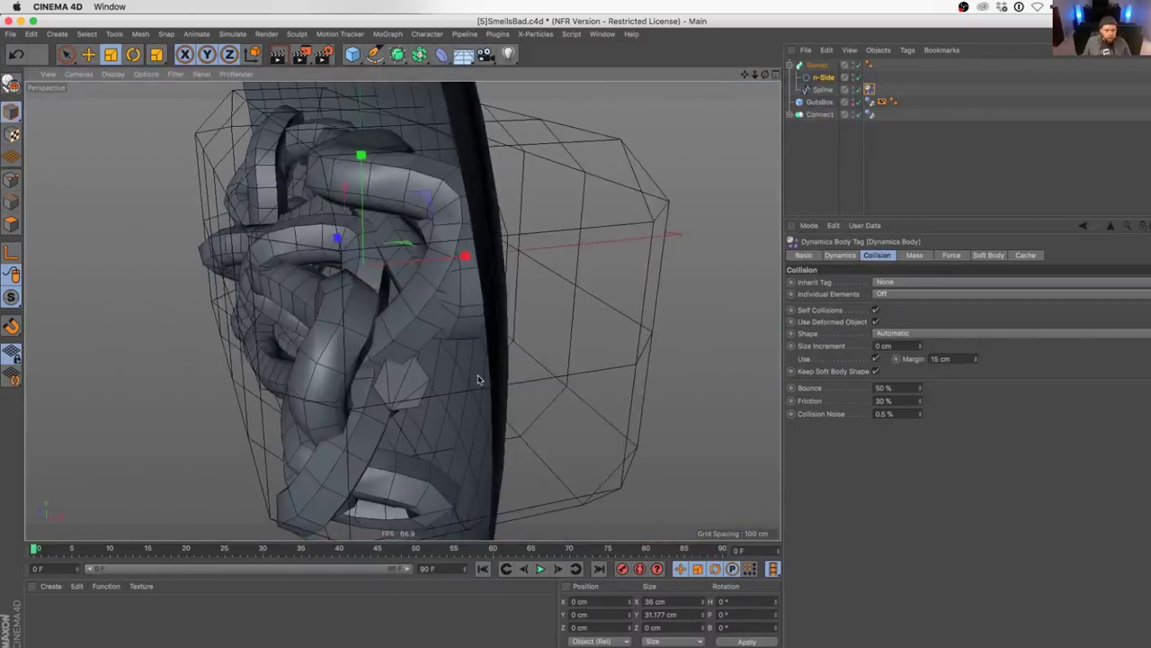
pyautogui.click(115, 34)
pyautogui.moveTo(195, 33)
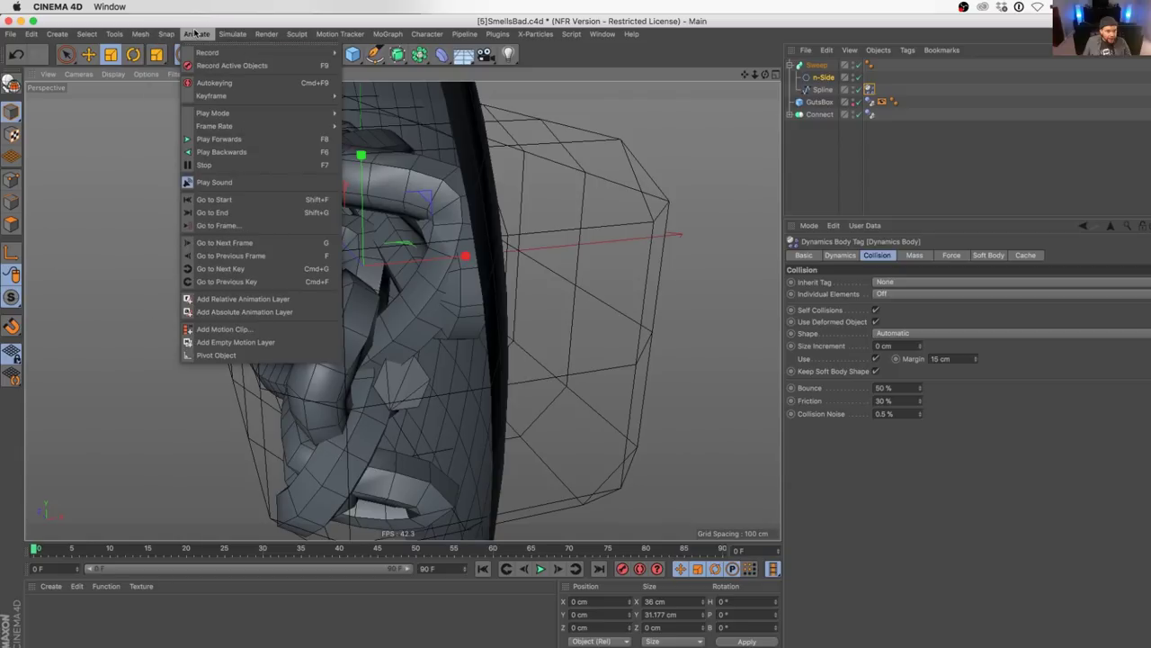
pyautogui.moveTo(232, 34)
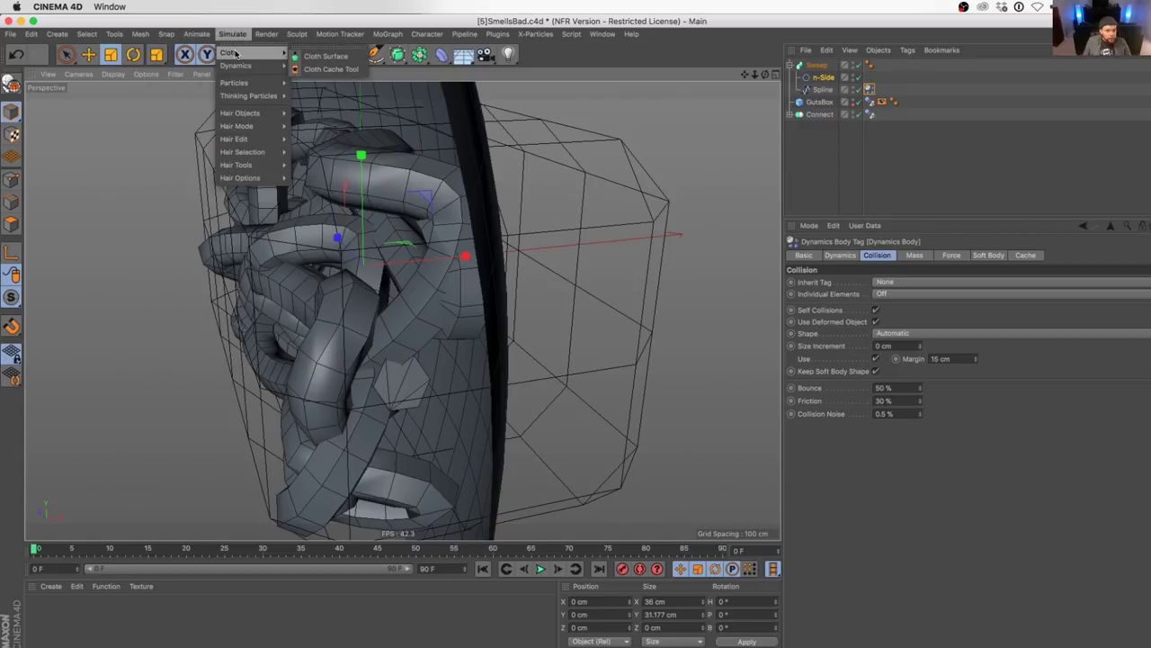
pyautogui.moveTo(254, 89)
pyautogui.click(319, 194)
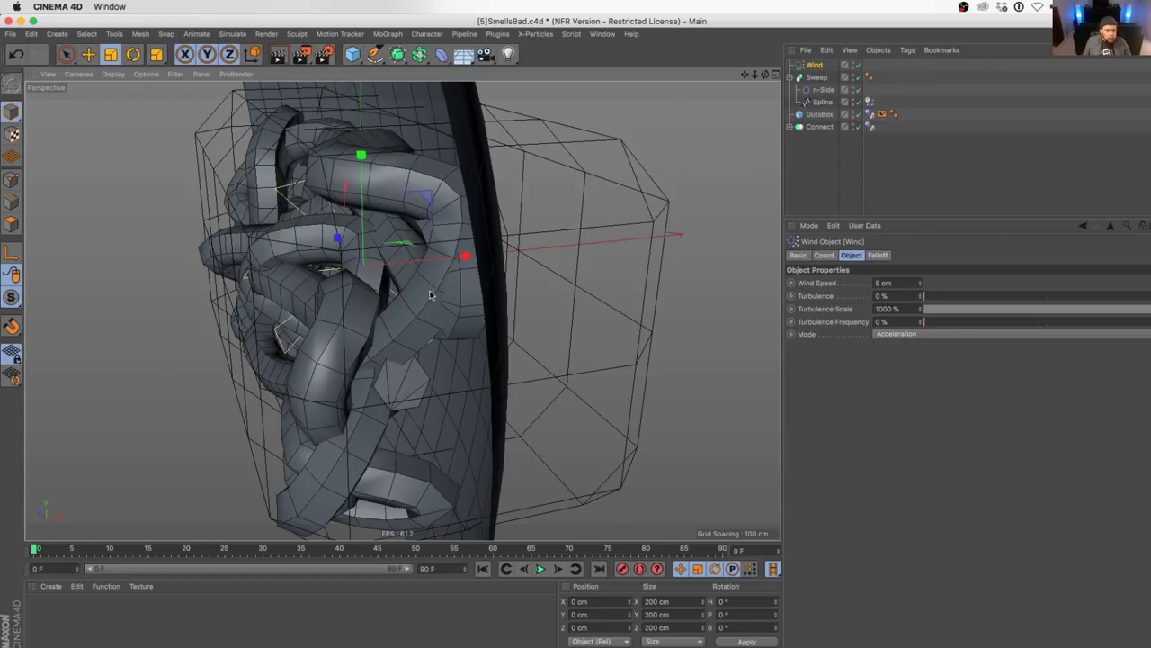
pyautogui.press('r')
pyautogui.moveTo(387, 286); pyautogui.dragTo(305, 284)
pyautogui.click(477, 259)
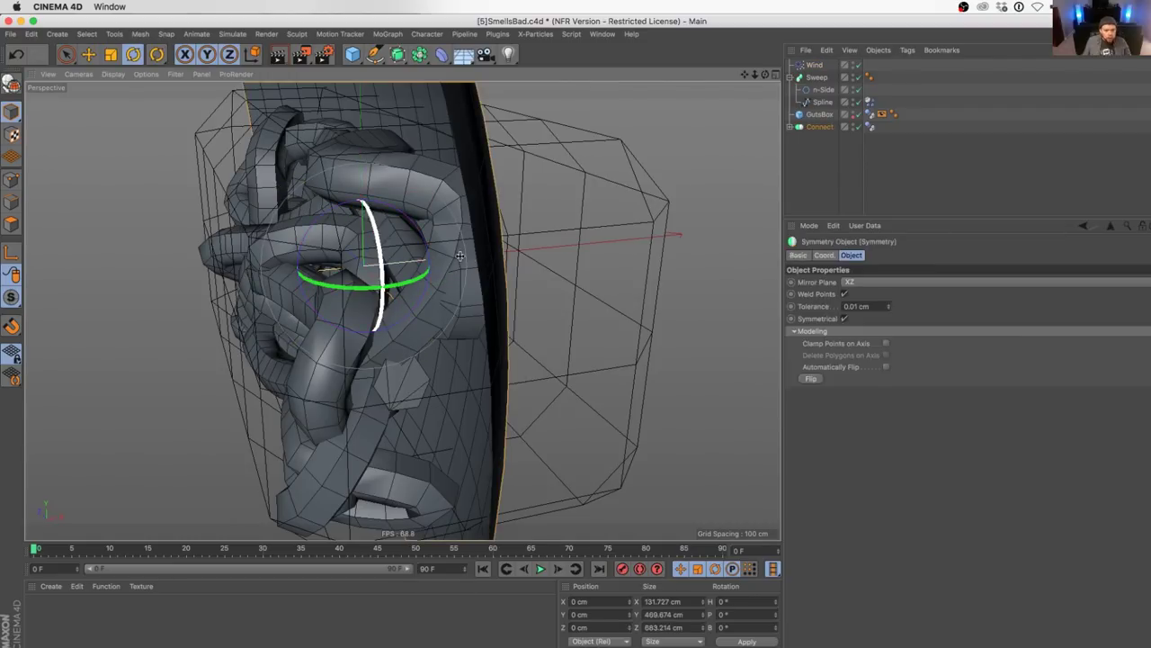
pyautogui.press('e')
pyautogui.moveTo(459, 259); pyautogui.dragTo(398, 260)
pyautogui.press('super+z')
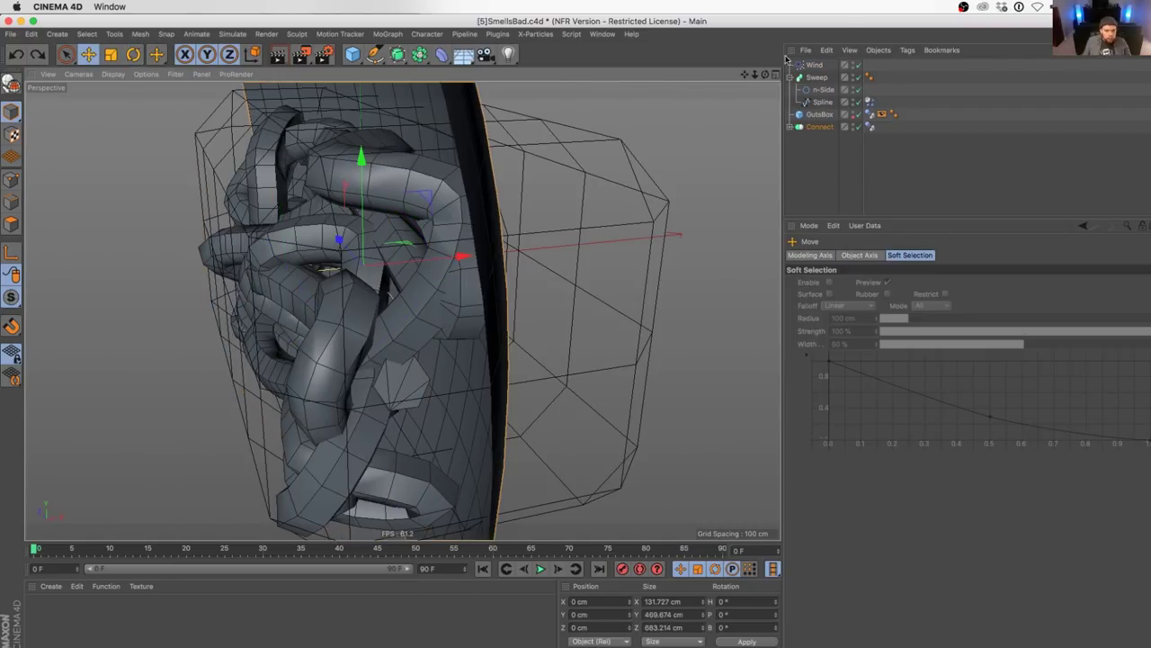
# - Move the Wind to about -62 cm in X, set its wind speed to 55 cm and play the simulation to frame 89
pyautogui.click(813, 65)
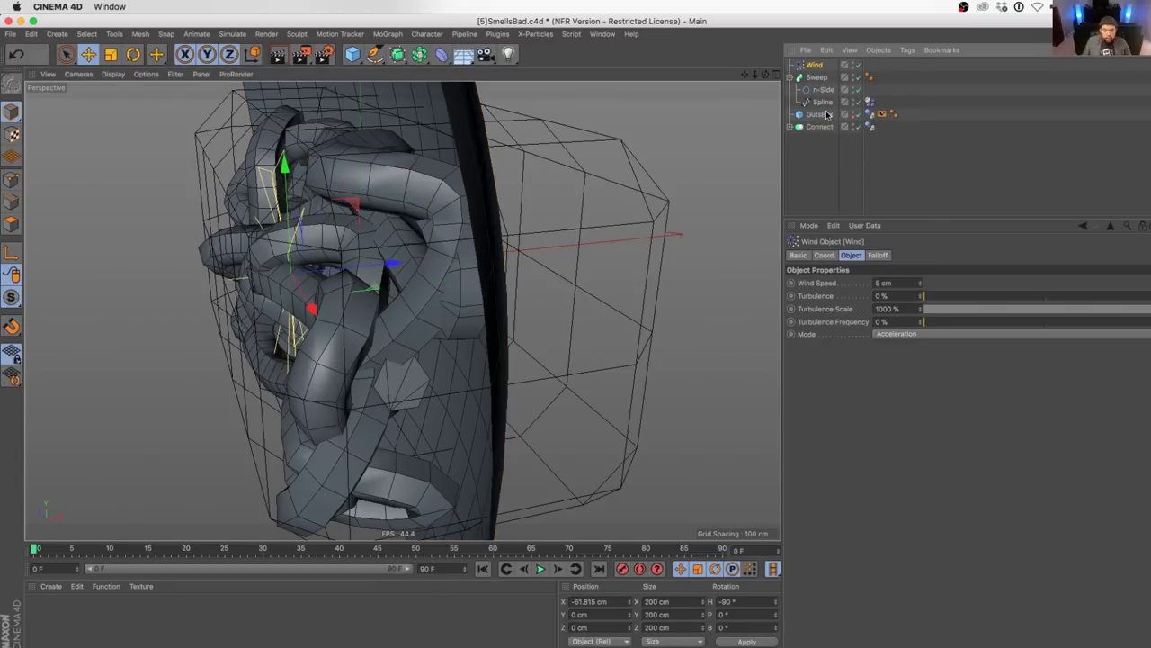
pyautogui.click(886, 282)
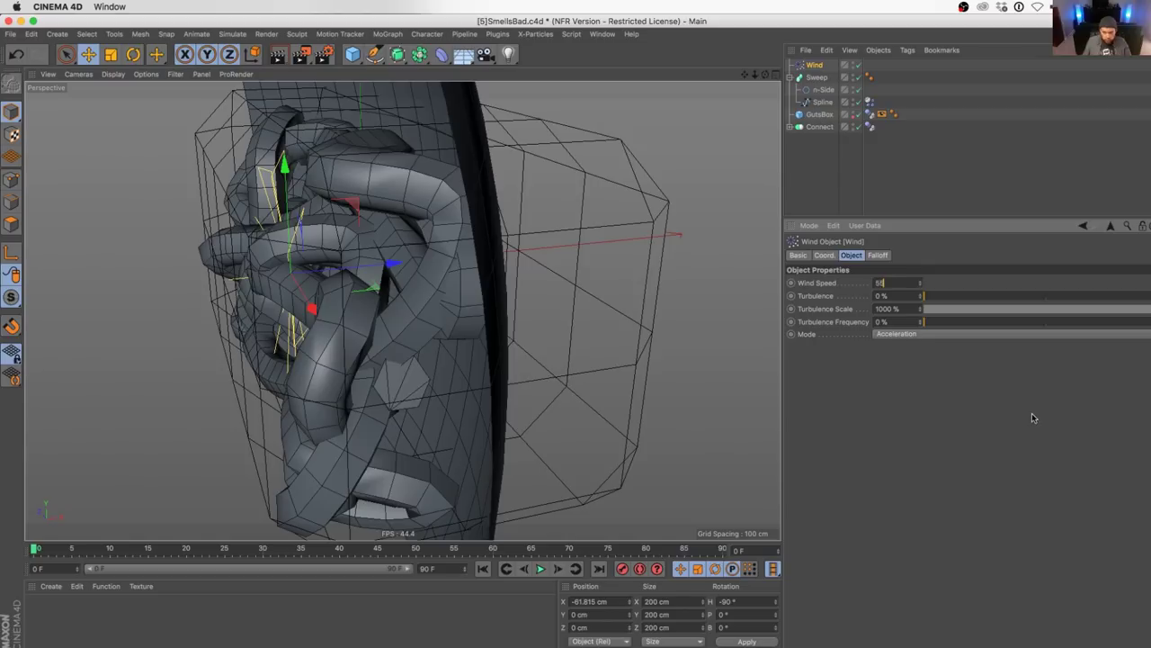
pyautogui.keyDown('alt'); pyautogui.moveTo(548, 336); pyautogui.dragTo(483, 345); pyautogui.keyUp('alt')
pyautogui.click(541, 569)
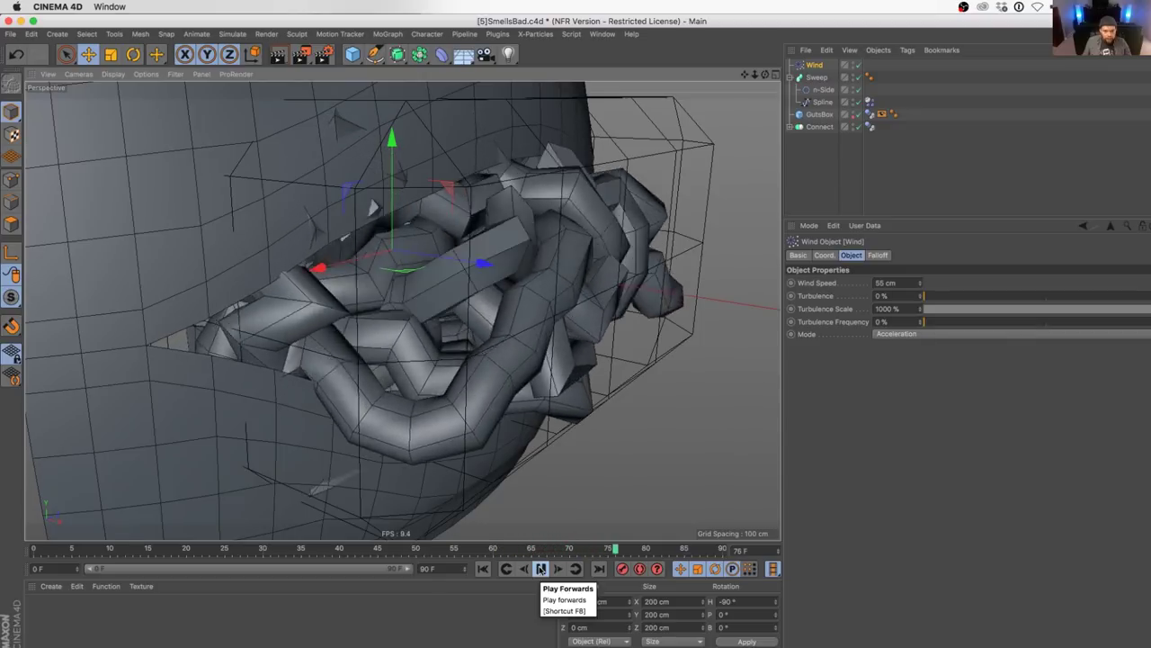
pyautogui.click(540, 567)
pyautogui.keyDown('alt'); pyautogui.moveTo(503, 340); pyautogui.dragTo(609, 211); pyautogui.keyUp('alt')
# - Stretch GutsBox outward in front of the panel to an X size of about 346 cm, centred at about X 53 cm
pyautogui.click(566, 183)
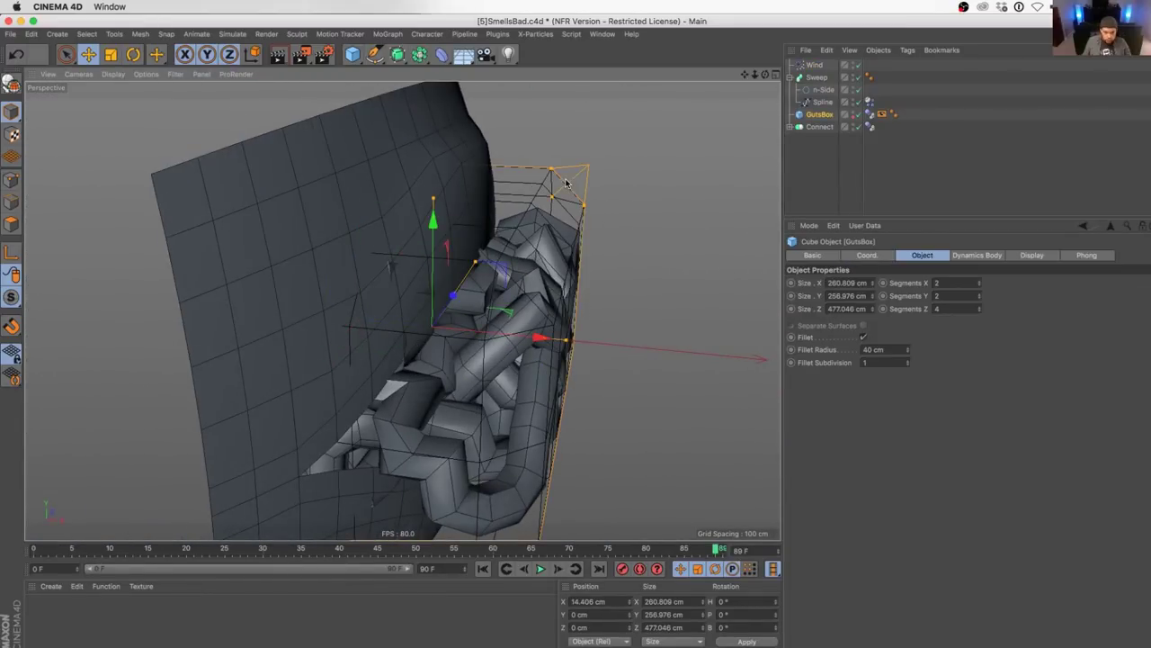
pyautogui.moveTo(569, 342)
pyautogui.mouseDown()
pyautogui.moveTo(610, 343)
pyautogui.moveTo(539, 339)
pyautogui.moveTo(565, 341)
pyautogui.mouseUp()
pyautogui.moveTo(483, 344)
pyautogui.keyDown('alt'); pyautogui.mouseDown()
pyautogui.moveTo(565, 310)
pyautogui.moveTo(521, 356)
pyautogui.moveTo(493, 346)
pyautogui.moveTo(504, 354)
pyautogui.mouseUp(); pyautogui.keyUp('alt')
# - Play the simulation from the start to frame 17 and examine the panel's front for guts poking through
pyautogui.click(483, 569)
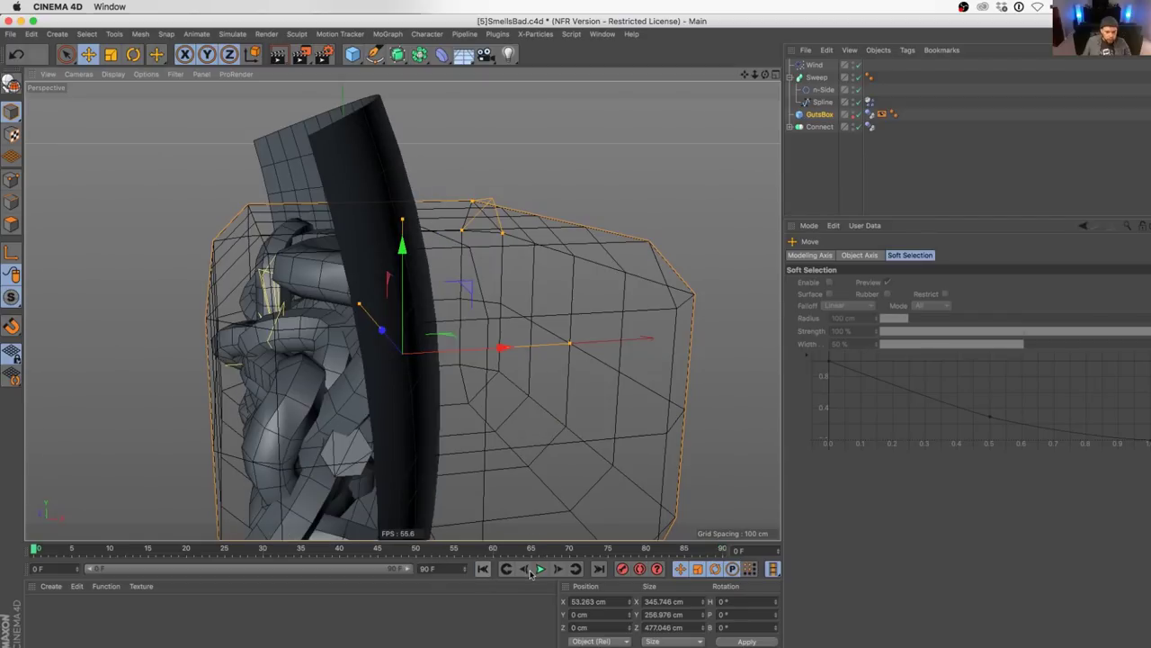
pyautogui.click(541, 569)
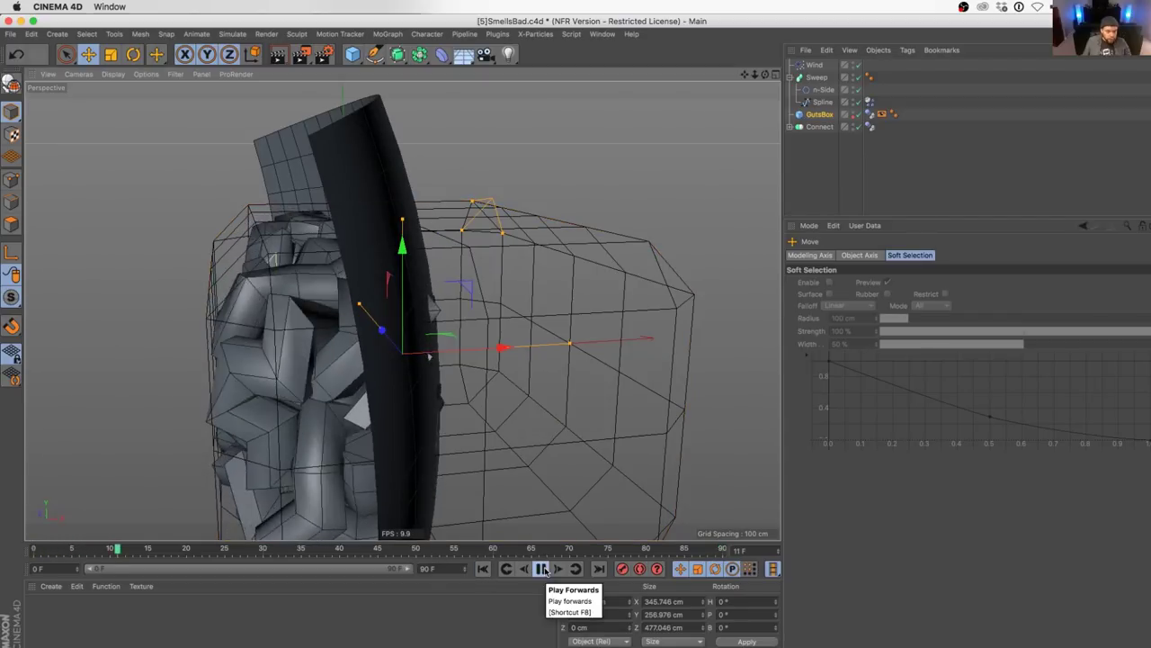
pyautogui.click(544, 570)
pyautogui.keyDown('alt'); pyautogui.moveTo(501, 434); pyautogui.dragTo(404, 414); pyautogui.keyUp('alt')
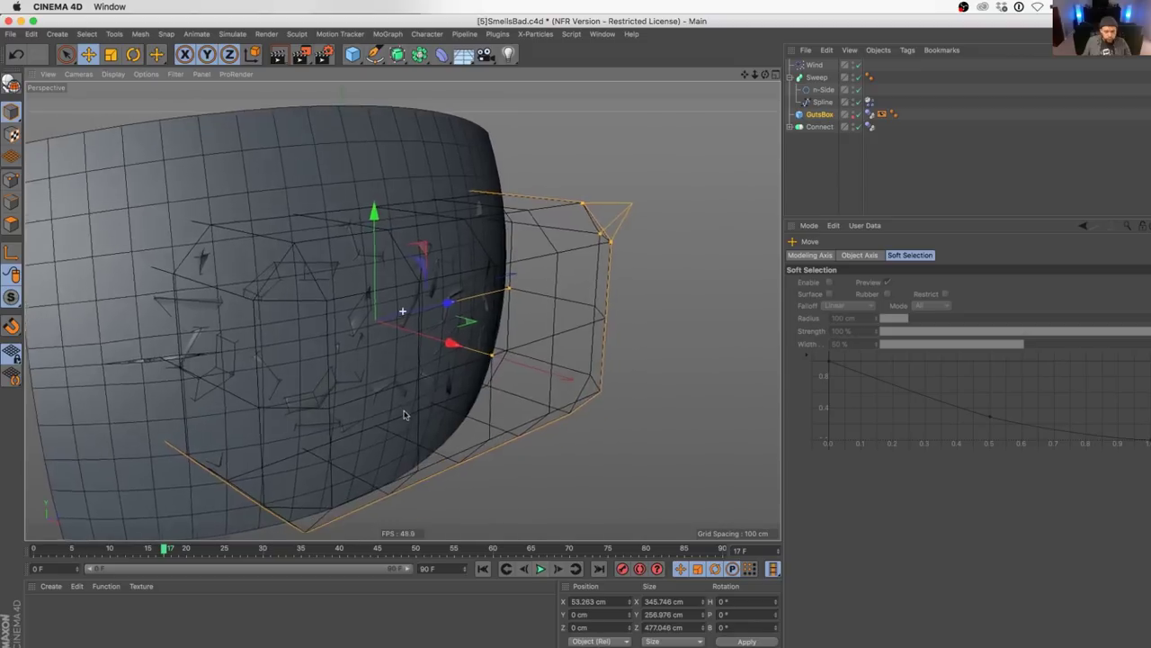
pyautogui.keyDown('alt'); pyautogui.moveTo(378, 392); pyautogui.dragTo(436, 384, button='middle'); pyautogui.keyUp('alt')
pyautogui.keyDown('alt'); pyautogui.moveTo(381, 382); pyautogui.dragTo(415, 378, button='right'); pyautogui.keyUp('alt')
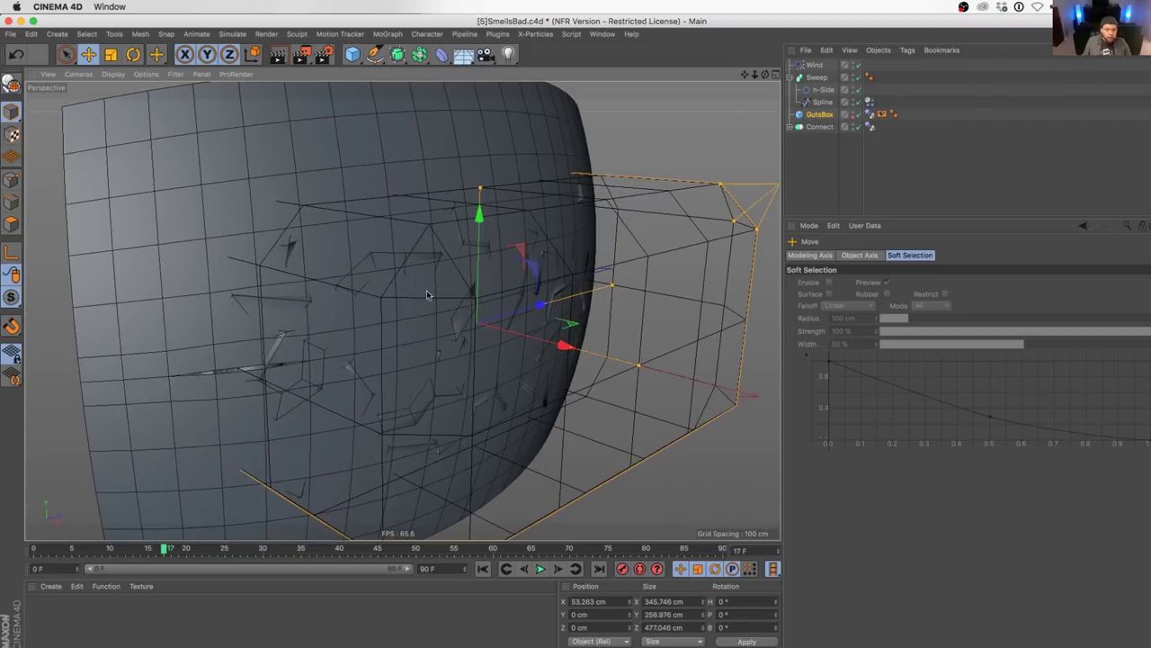
# - Enable a 2 cm collision margin on the Connect object's dynamics body and step the simulation onward to frame 29
pyautogui.click(869, 126)
pyautogui.click(877, 359)
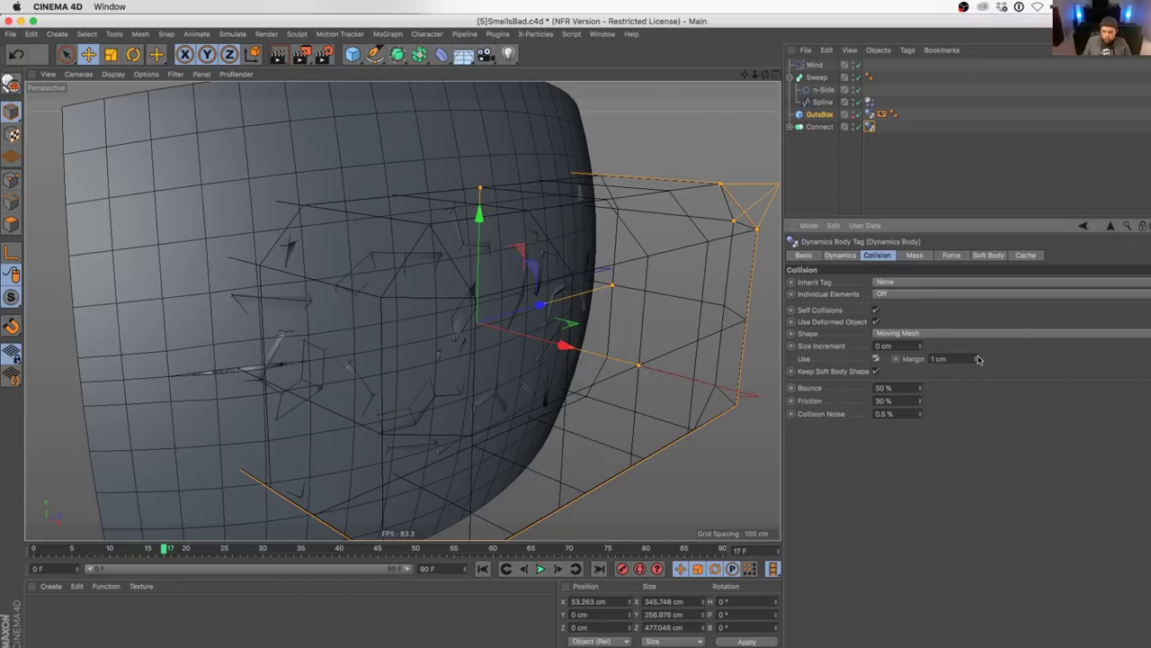
pyautogui.click(559, 569)
pyautogui.click(559, 569)
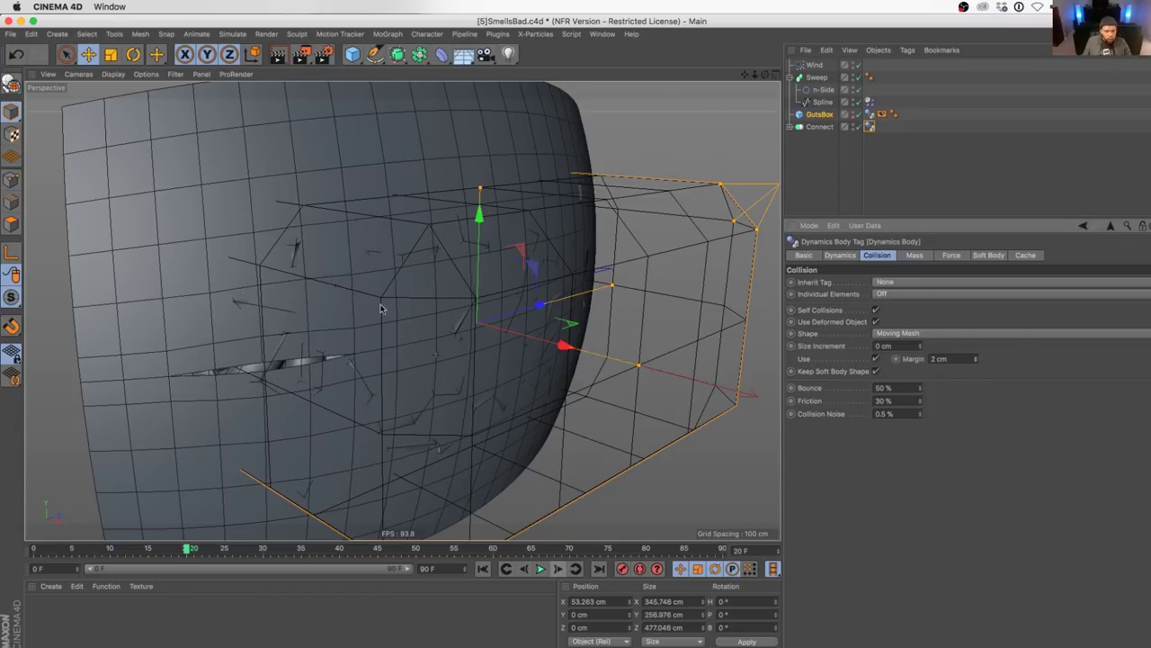
pyautogui.click(559, 569)
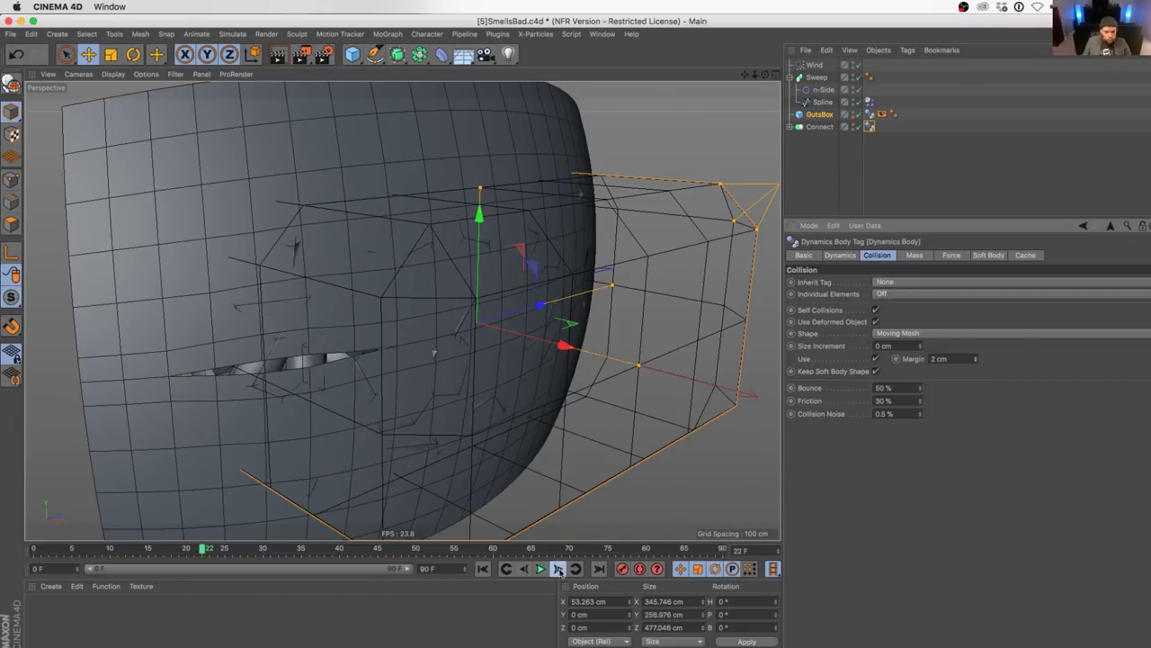
pyautogui.keyDown('alt'); pyautogui.moveTo(364, 259); pyautogui.dragTo(559, 255); pyautogui.keyUp('alt')
pyautogui.keyDown('alt'); pyautogui.moveTo(540, 273); pyautogui.dragTo(611, 270); pyautogui.keyUp('alt')
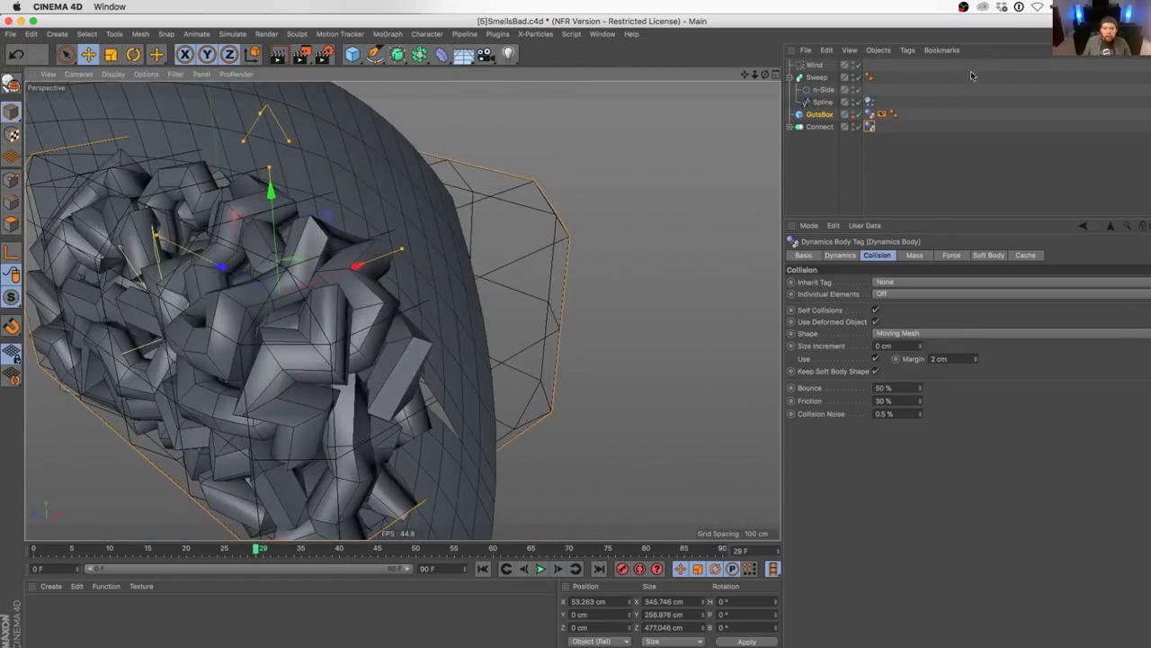
# - Wrap the Sweep in a Subdivision Surface and set its editor and renderer subdivisions to 1
pyautogui.click(817, 77)
pyautogui.keyDown('alt'); pyautogui.click(398, 54); pyautogui.keyUp('alt')
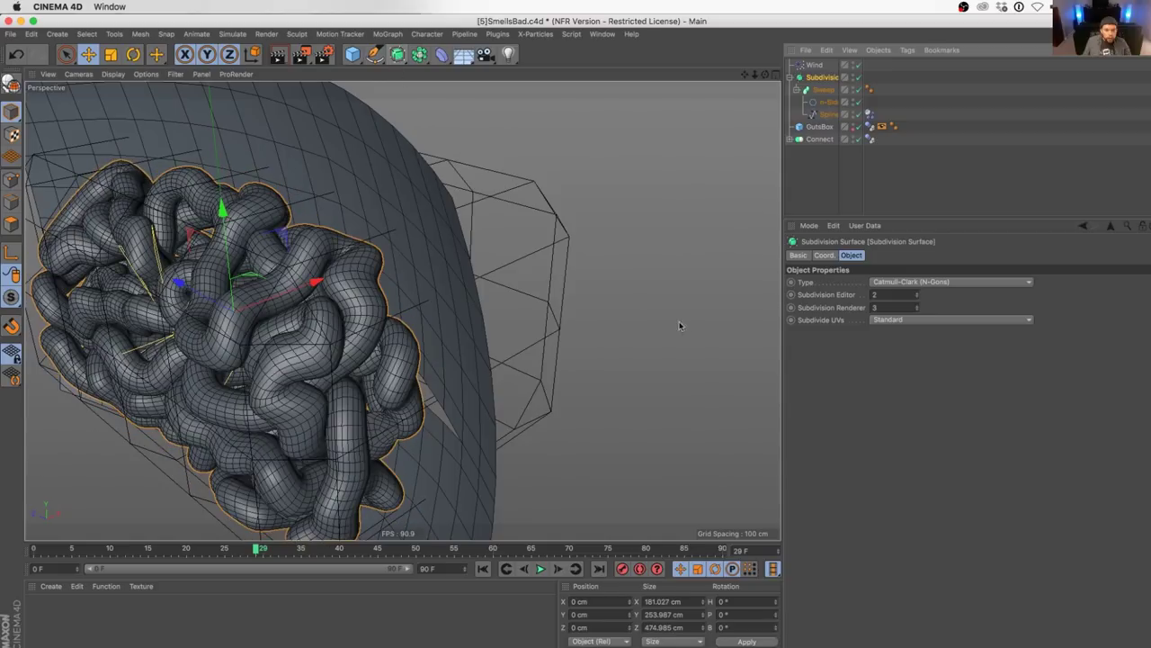
pyautogui.doubleClick(887, 295)
pyautogui.write('1')
pyautogui.press('Tab')
pyautogui.write('1')
# - Show the viewport shaded without mesh lines, then create a new material and apply it to the Subdivision Surface
pyautogui.keyDown('alt'); pyautogui.moveTo(358, 367); pyautogui.dragTo(417, 288); pyautogui.keyUp('alt')
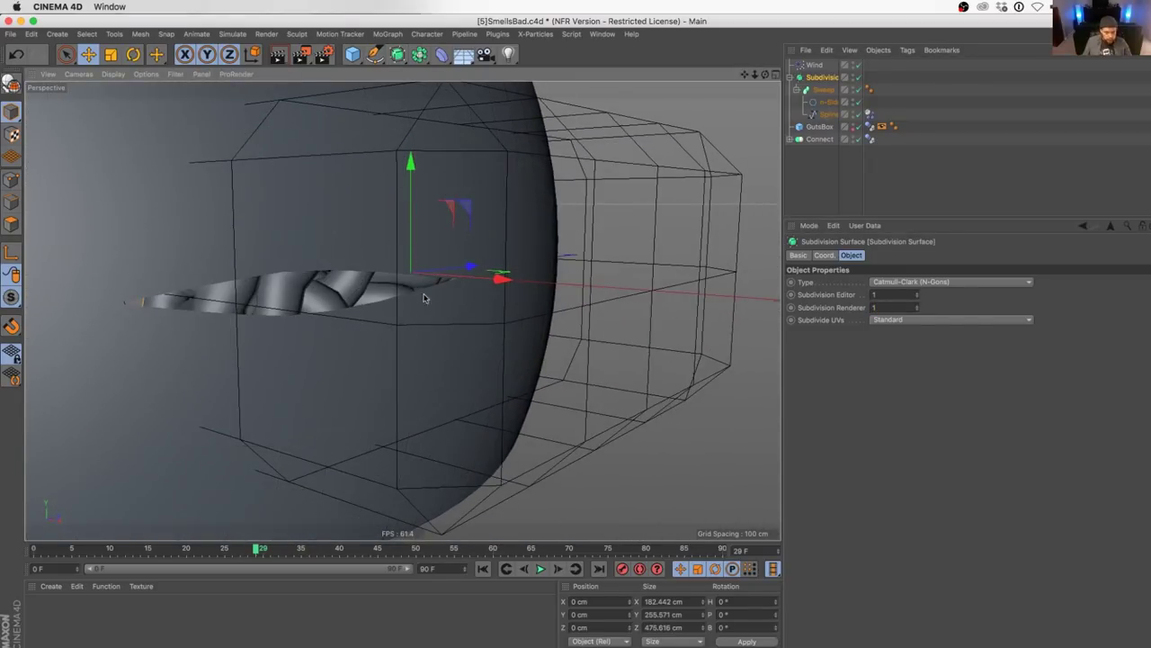
pyautogui.doubleClick(144, 637)
pyautogui.moveTo(37, 612); pyautogui.dragTo(833, 79)
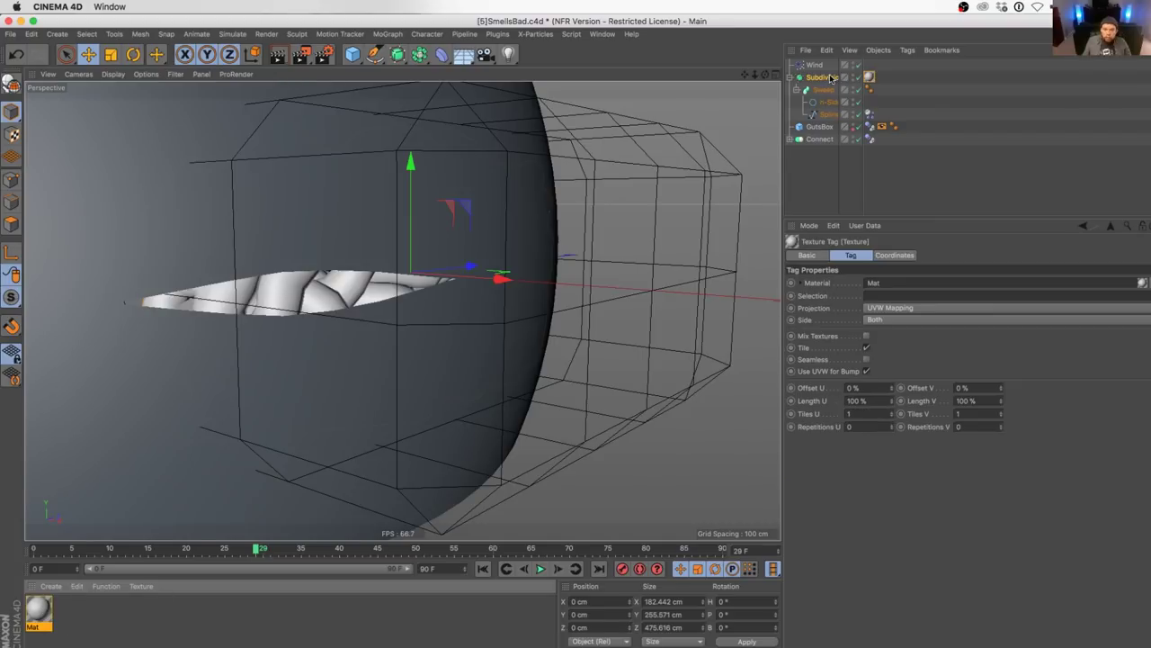
# - Color the guts material a fleshy pink with hue 11°, saturation 48% and value 100%
pyautogui.doubleClick(39, 614)
pyautogui.moveTo(495, 186); pyautogui.dragTo(523, 185)
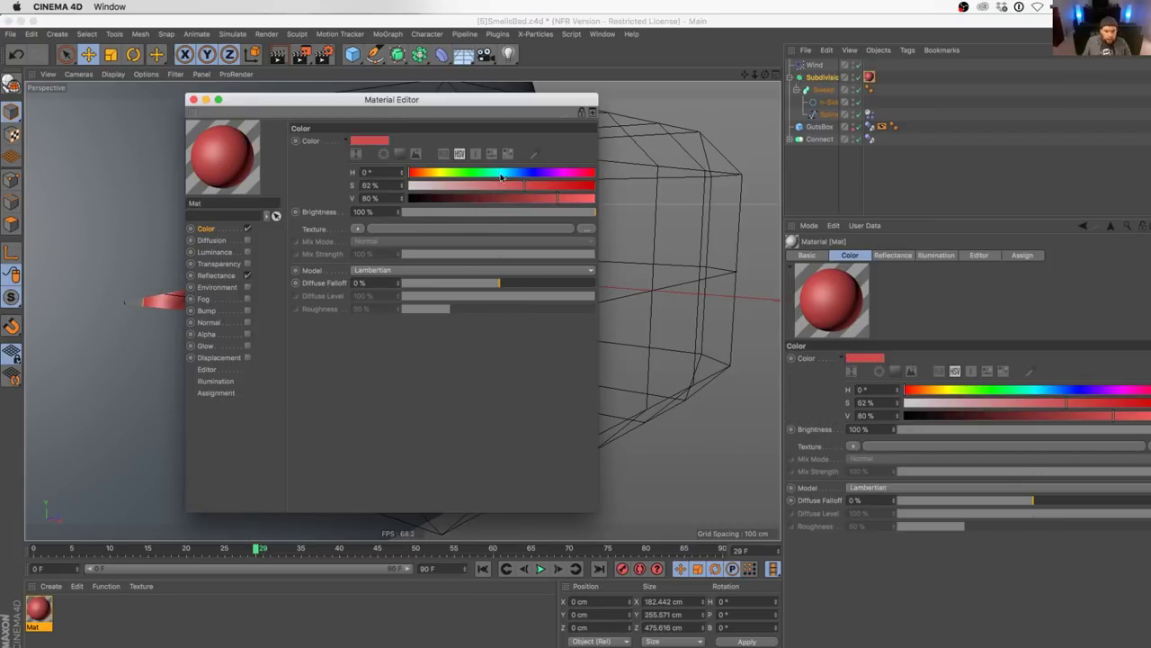
pyautogui.moveTo(425, 175); pyautogui.dragTo(414, 173)
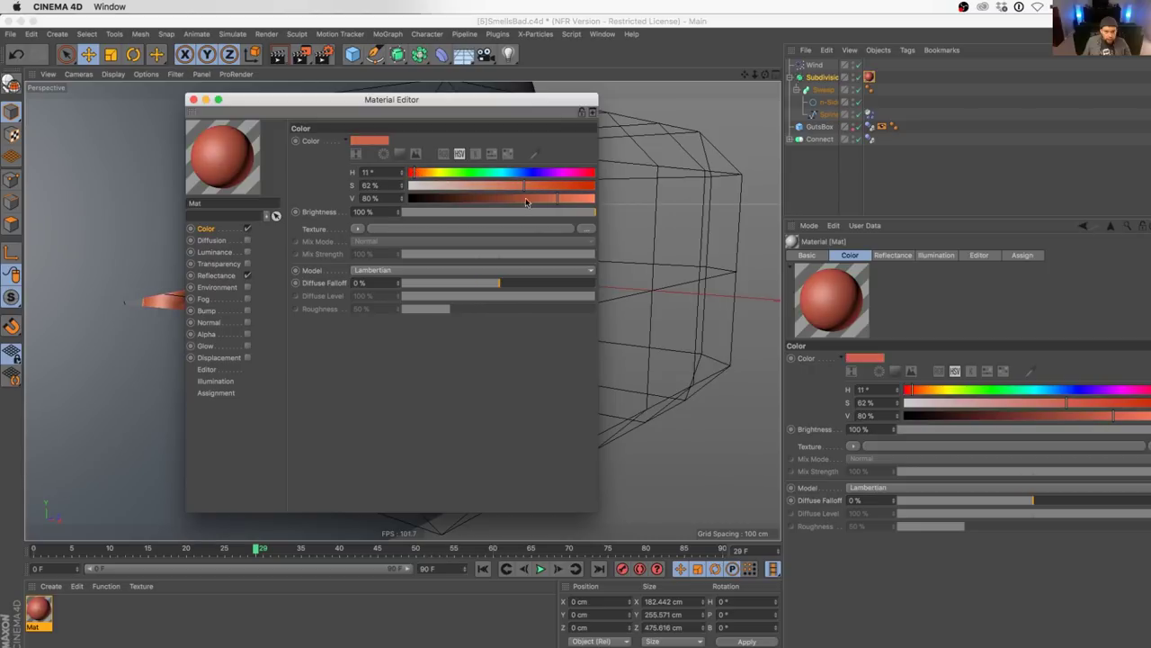
pyautogui.moveTo(550, 199); pyautogui.dragTo(646, 208)
pyautogui.moveTo(516, 186); pyautogui.dragTo(498, 186)
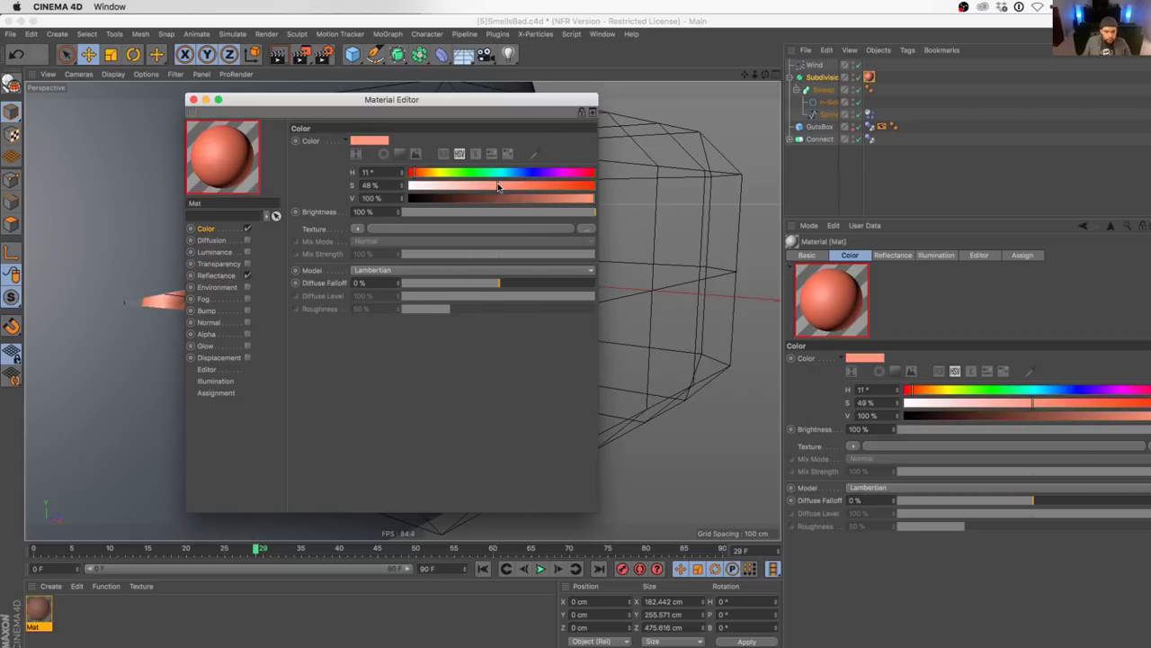
pyautogui.click(193, 100)
pyautogui.keyDown('alt'); pyautogui.moveTo(404, 304); pyautogui.dragTo(377, 307); pyautogui.keyUp('alt')
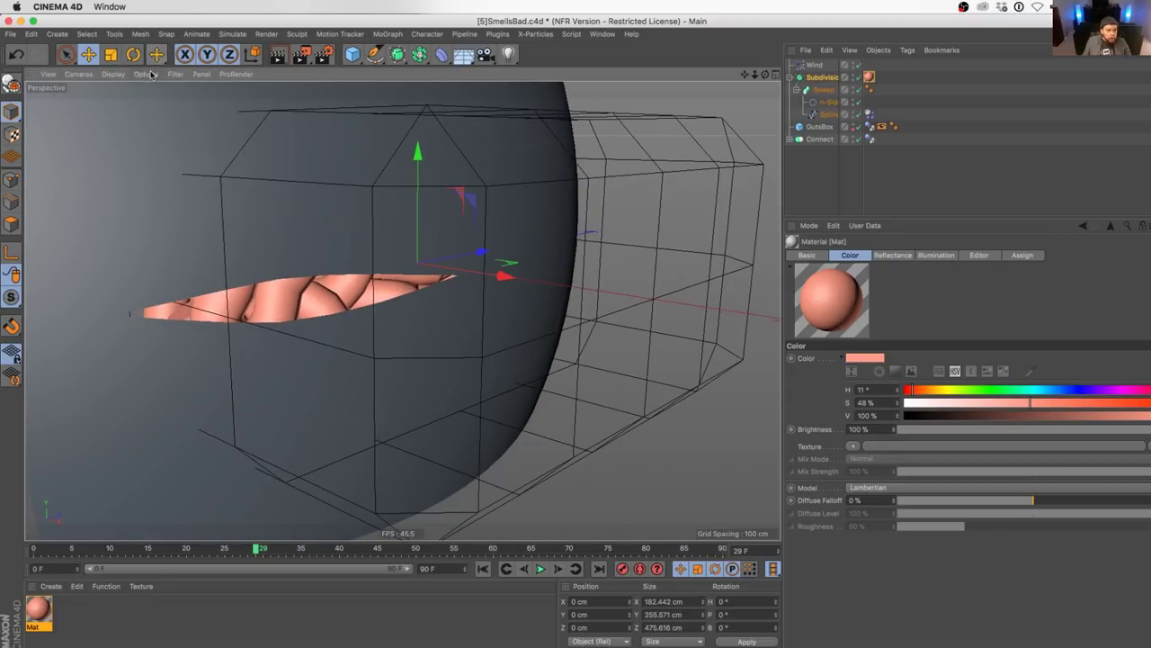
# - Turn on ambient occlusion shading in the viewport and save the scene with everything deselected
pyautogui.click(146, 74)
pyautogui.click(199, 218)
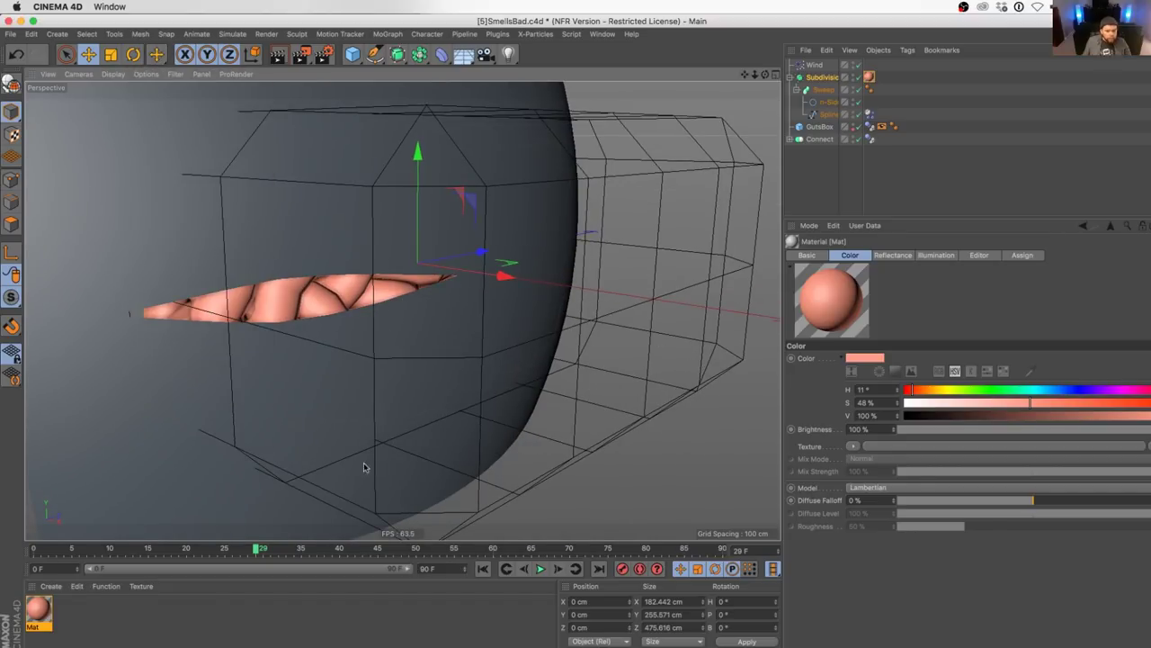
pyautogui.click(885, 189)
pyautogui.press('super+s')
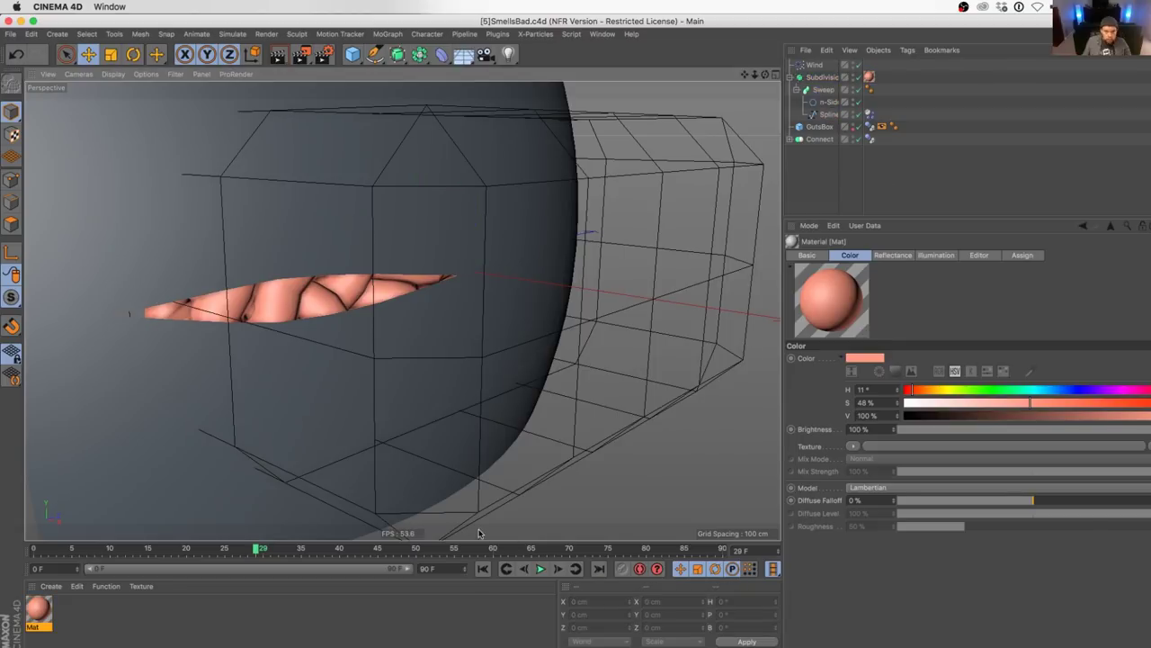
# - Hide the GutsBox object in the viewport and play the simulation from frame 0
pyautogui.click(854, 127)
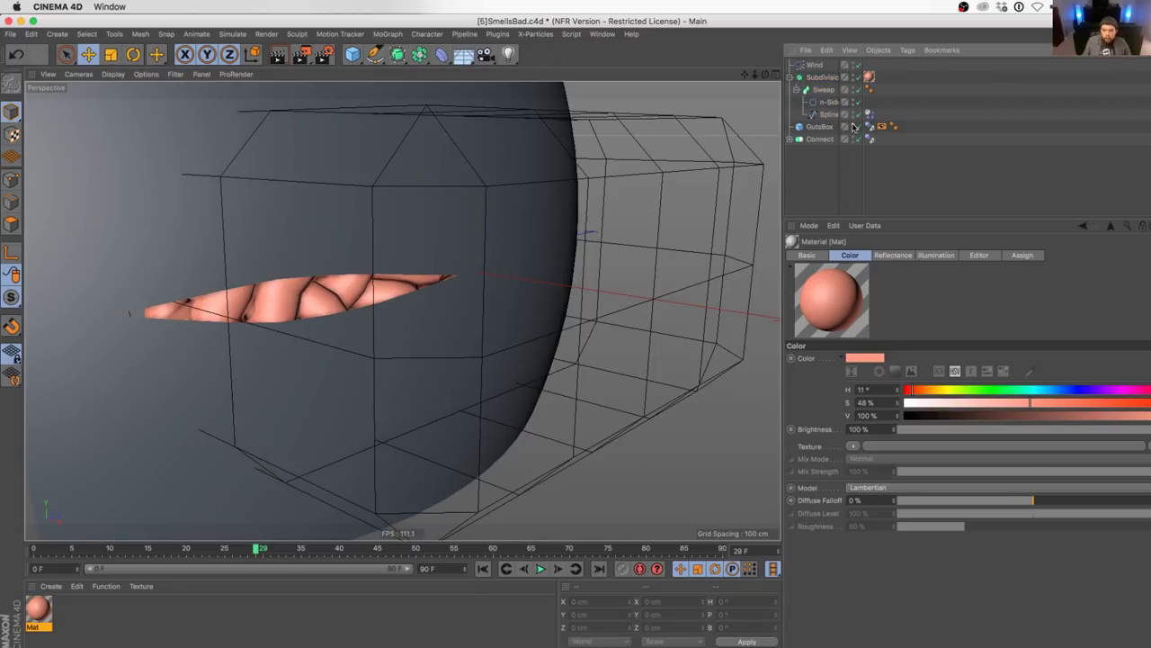
pyautogui.click(853, 127)
pyautogui.click(483, 568)
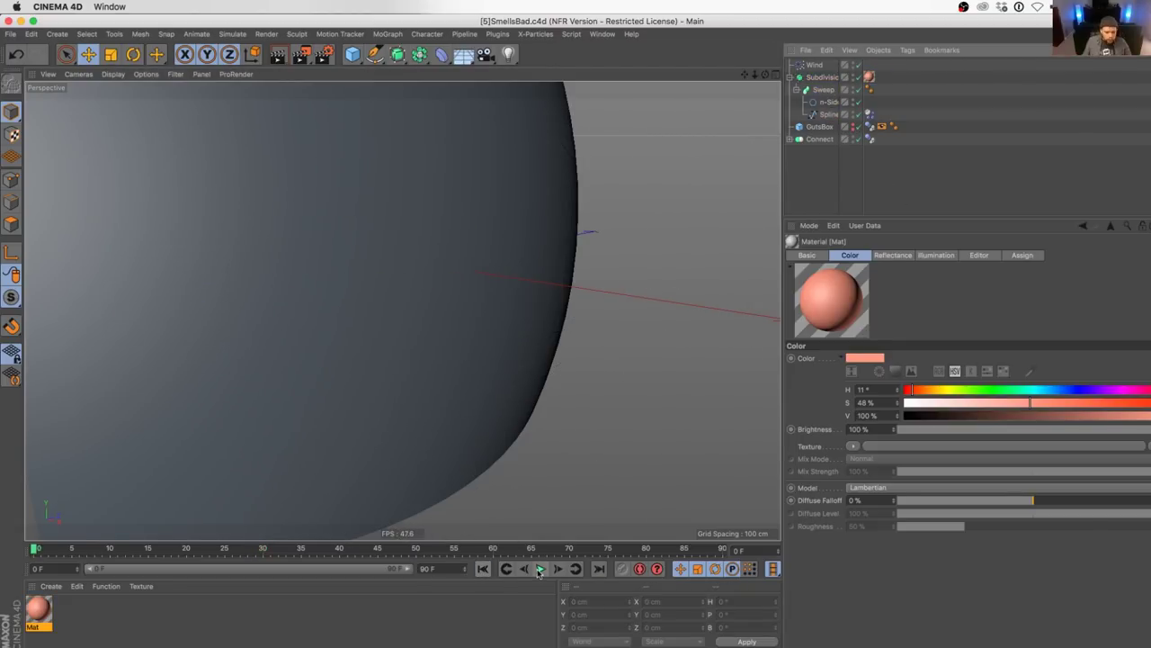
pyautogui.click(541, 569)
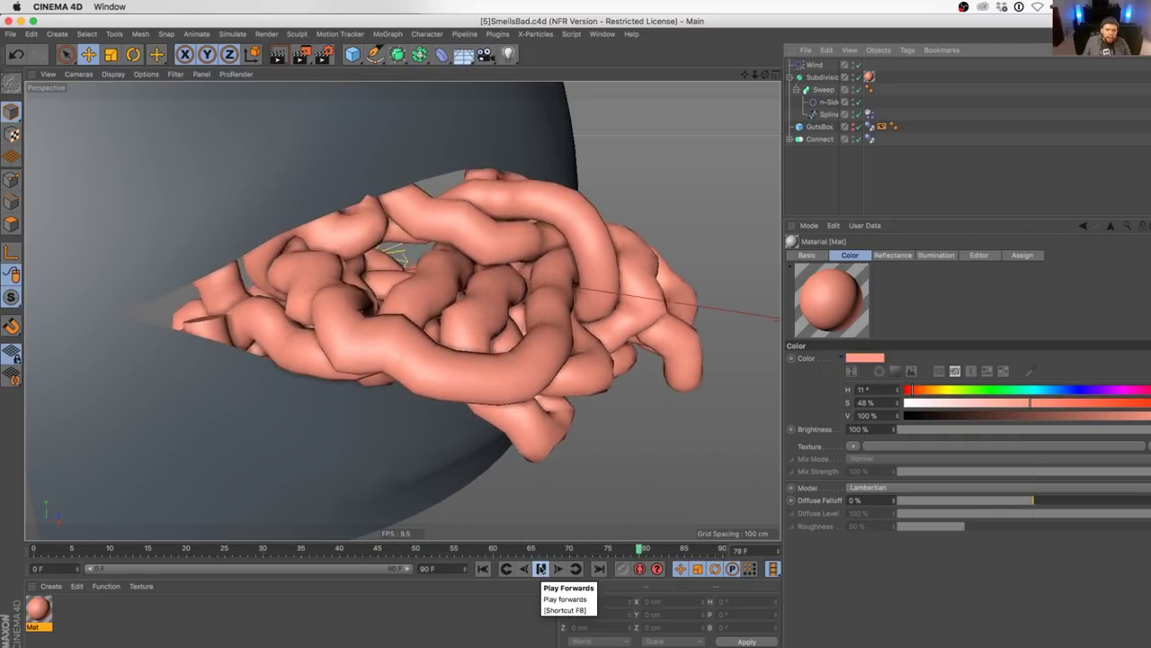
pyautogui.click(540, 568)
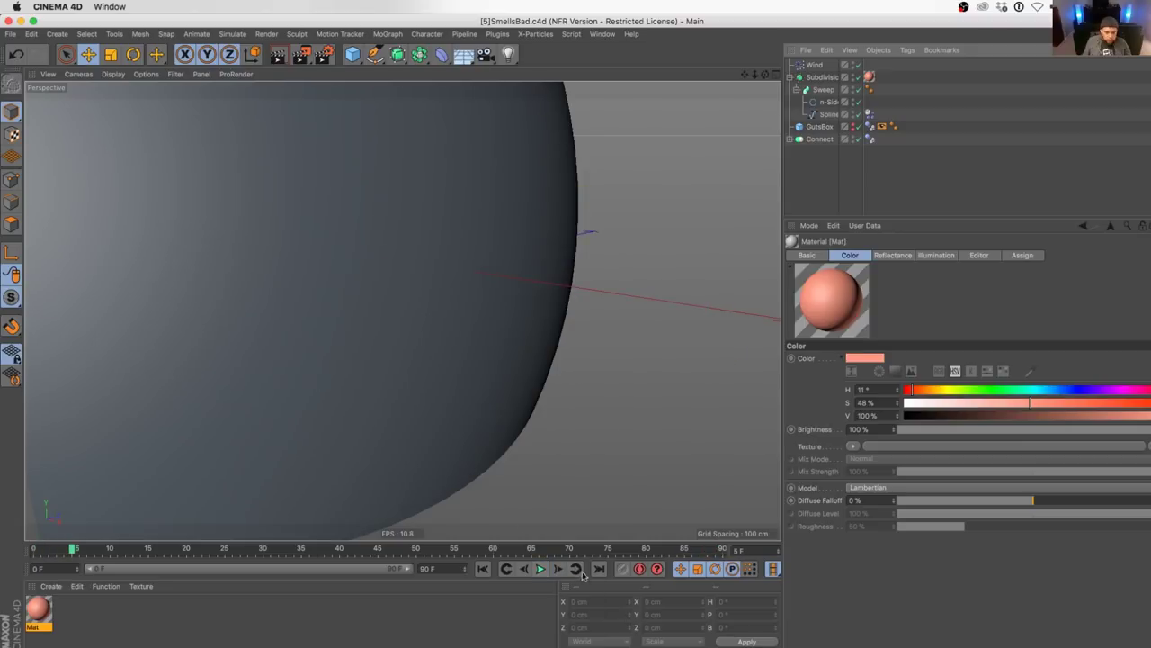
# - Play the simulation up to frame 81, pausing at frame 60, and examine up close how the guts push through the opening
pyautogui.click(543, 571)
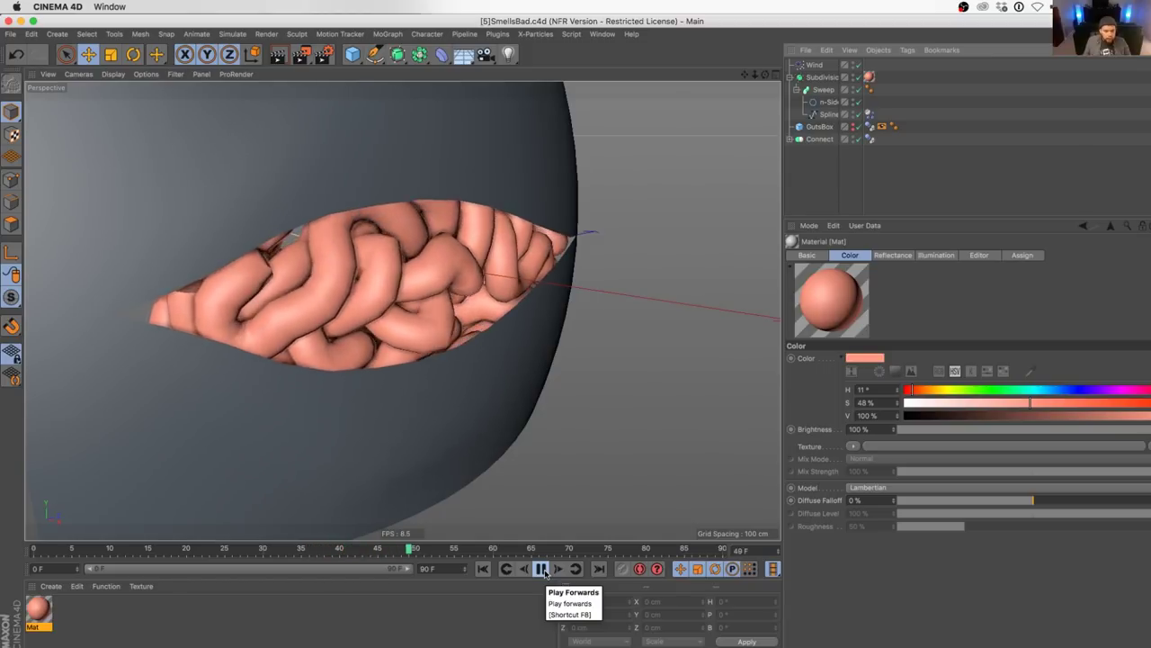
pyautogui.click(542, 569)
pyautogui.keyDown('alt'); pyautogui.moveTo(491, 323); pyautogui.dragTo(454, 388); pyautogui.keyUp('alt')
pyautogui.scroll(5, 454, 389)
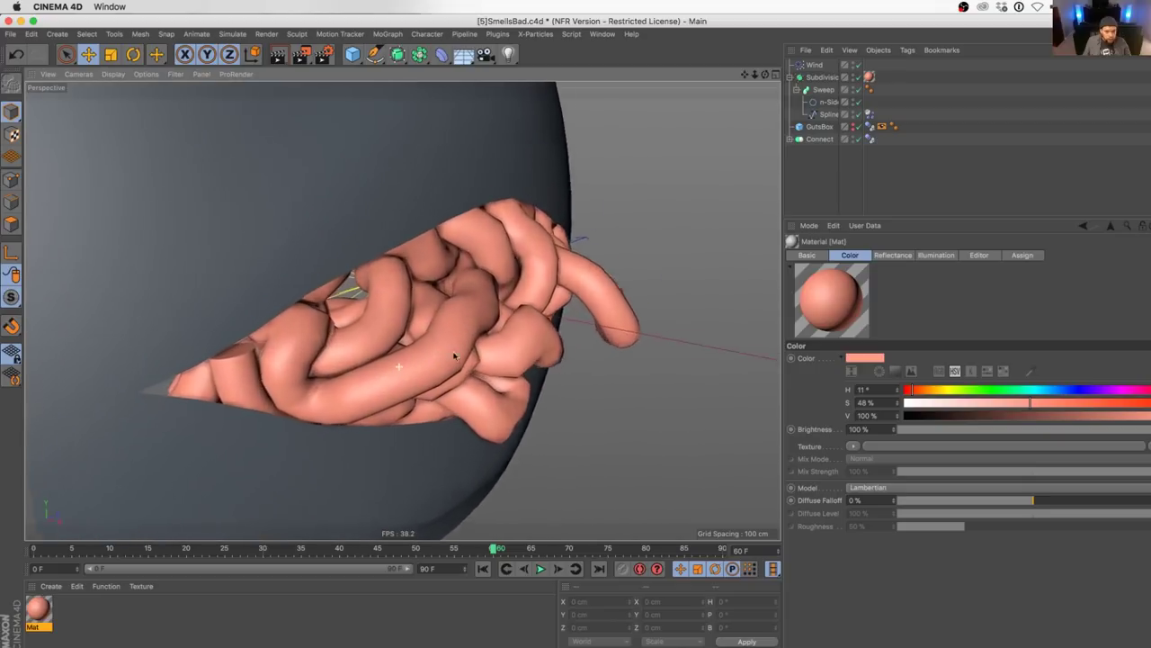
pyautogui.click(542, 569)
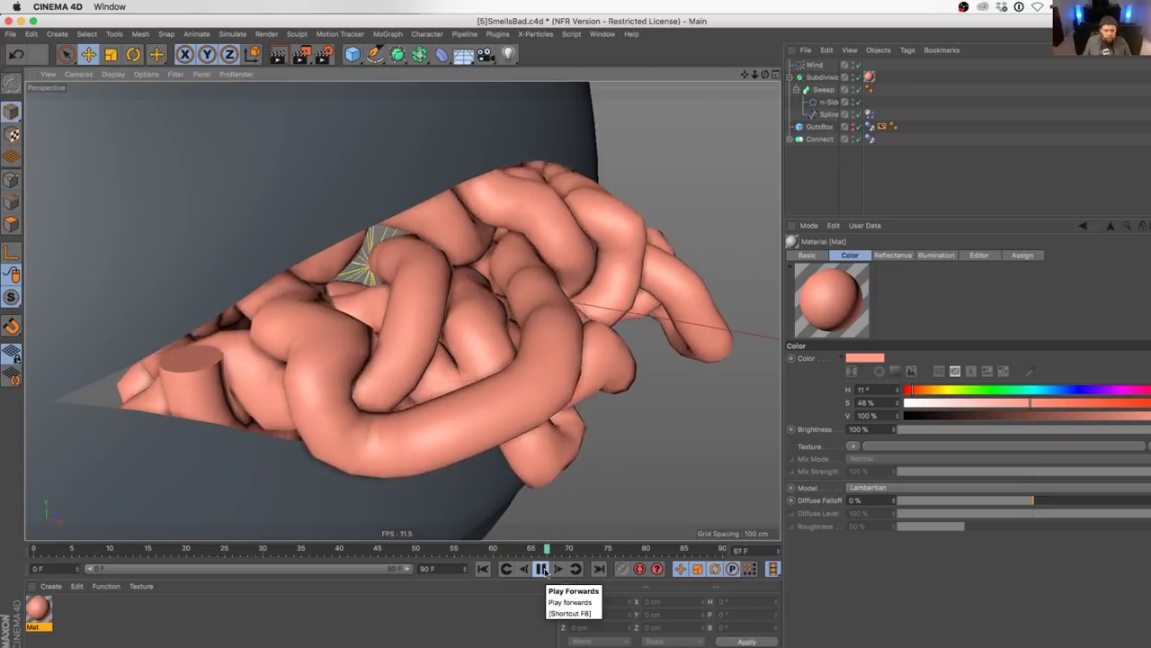
pyautogui.click(542, 569)
pyautogui.keyDown('alt'); pyautogui.moveTo(450, 405); pyautogui.dragTo(308, 364); pyautogui.keyUp('alt')
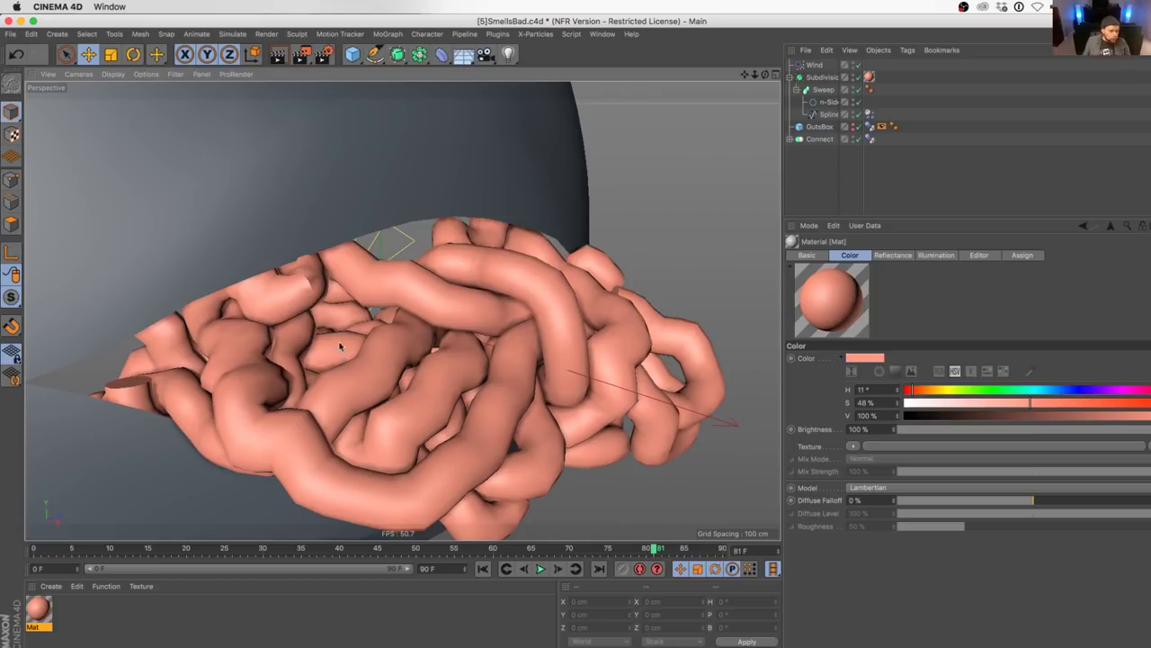
# - Return to frame 0 and add a Displacer deformer inside the guts' Subdivision Surface, below the Sweep
pyautogui.click(483, 569)
pyautogui.scroll(5, 386, 324)
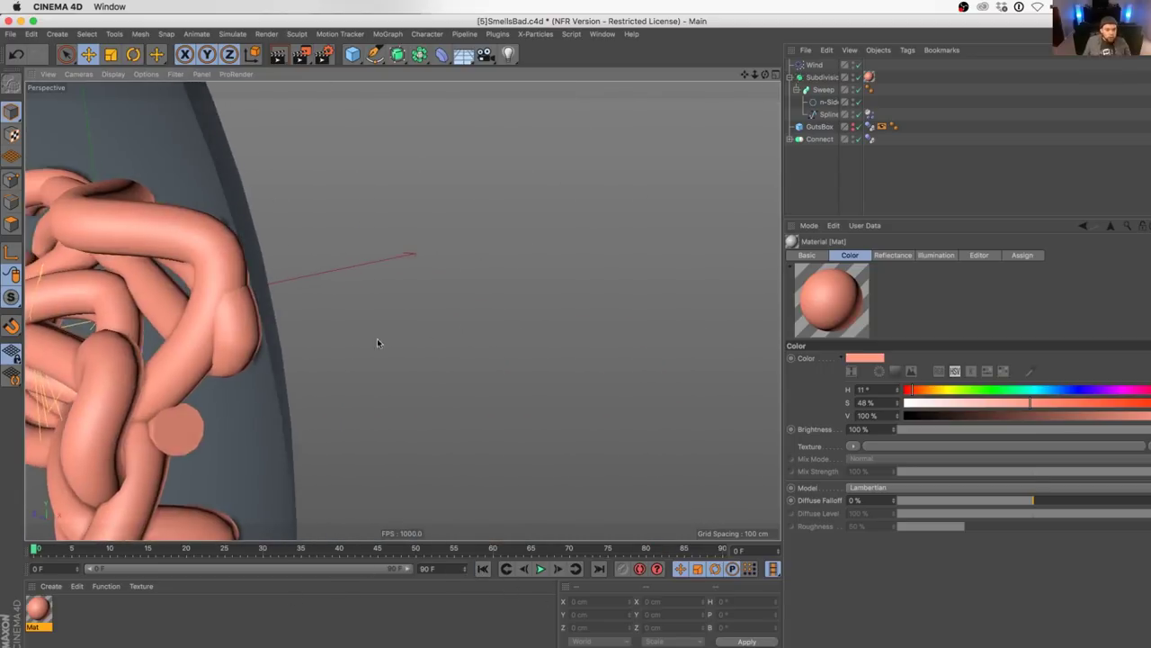
pyautogui.keyDown('alt'); pyautogui.moveTo(376, 338); pyautogui.dragTo(367, 372, button='right'); pyautogui.keyUp('alt')
pyautogui.keyDown('alt'); pyautogui.moveTo(369, 374); pyautogui.dragTo(269, 347); pyautogui.keyUp('alt')
pyautogui.keyDown('alt'); pyautogui.moveTo(269, 346); pyautogui.dragTo(385, 370, button='right'); pyautogui.keyUp('alt')
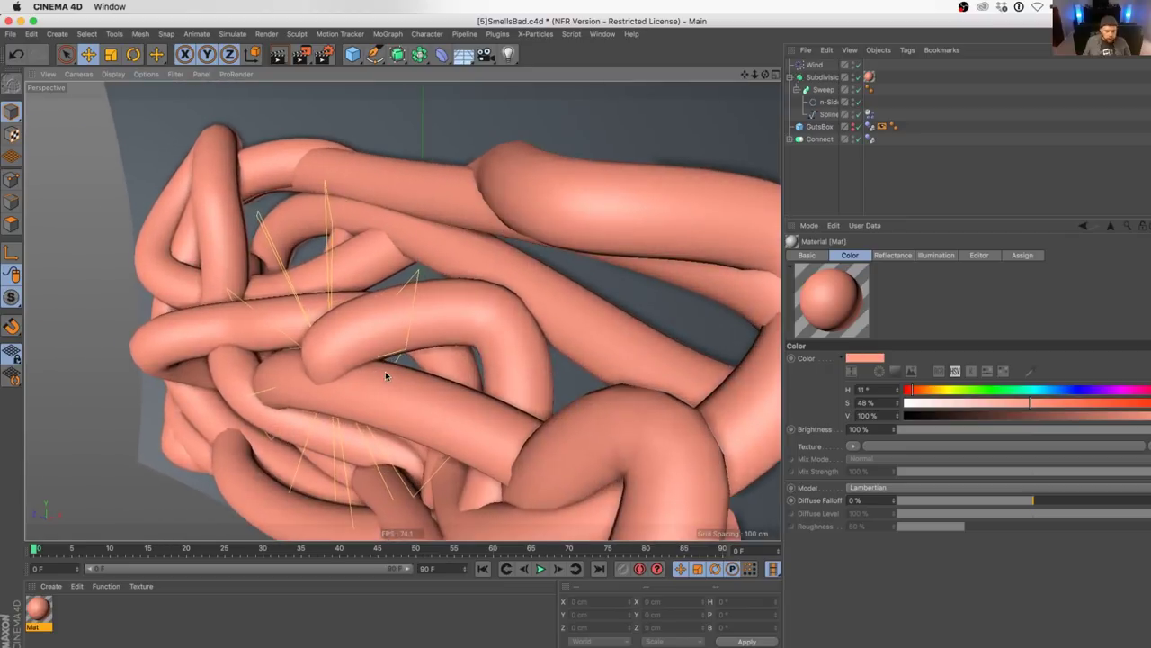
pyautogui.scroll(-8, 385, 371)
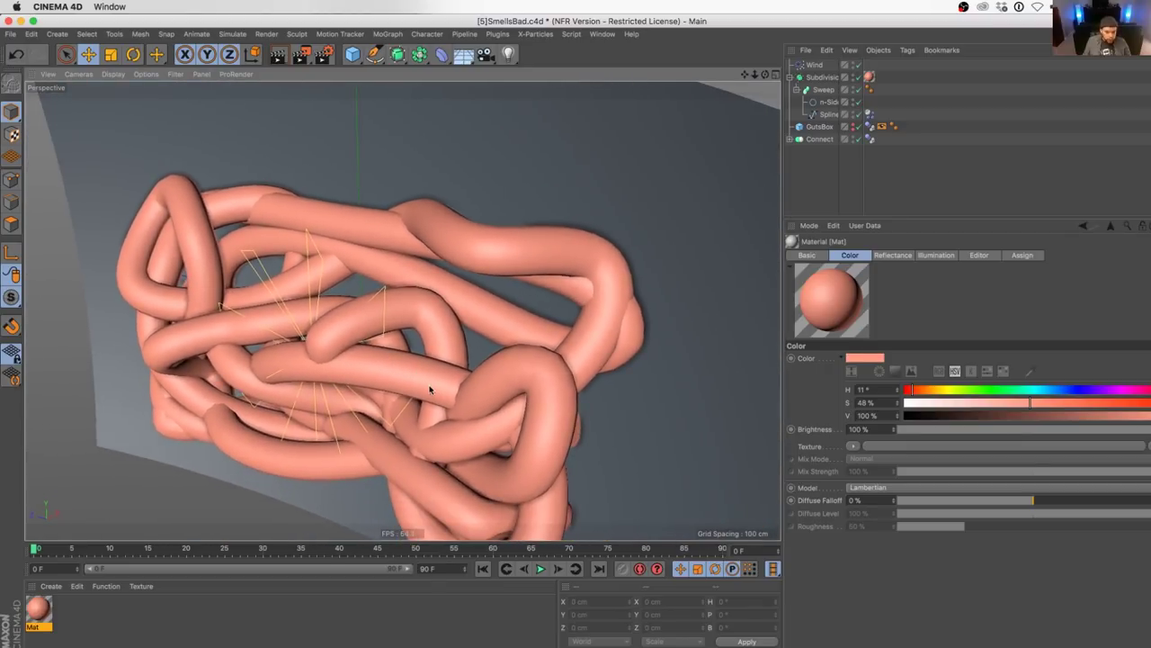
pyautogui.keyDown('alt'); pyautogui.moveTo(430, 388); pyautogui.dragTo(411, 382); pyautogui.keyUp('alt')
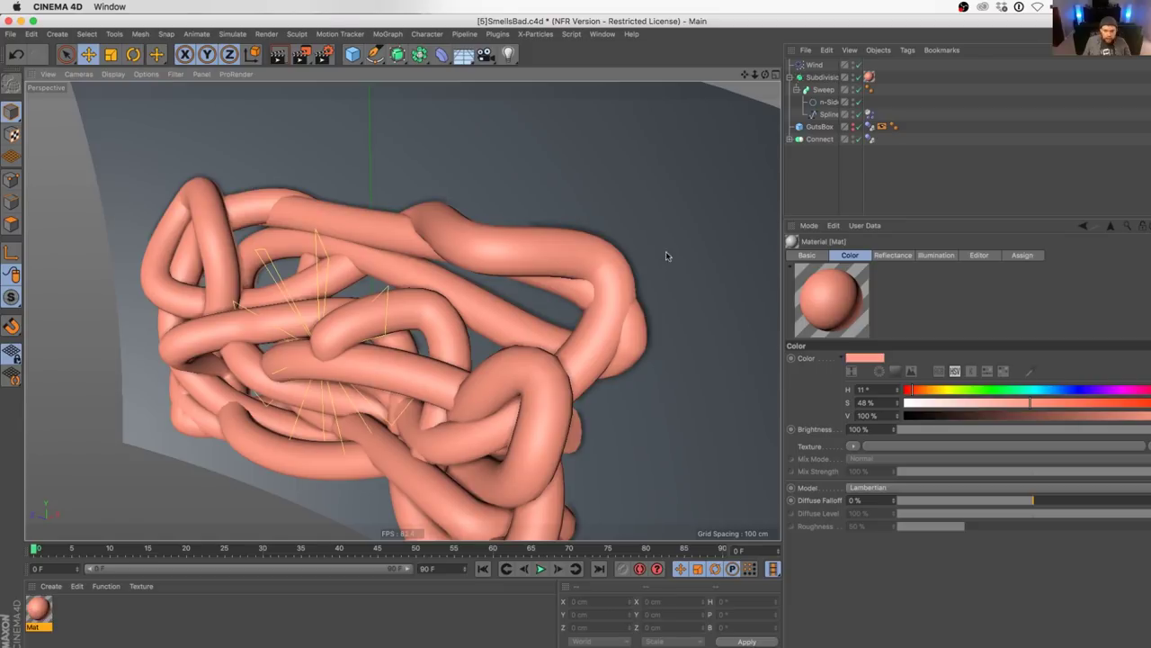
pyautogui.moveTo(442, 54); pyautogui.dragTo(527, 203)
pyautogui.moveTo(807, 70)
pyautogui.mouseDown()
pyautogui.moveTo(851, 135)
pyautogui.moveTo(833, 135)
pyautogui.moveTo(822, 83)
pyautogui.mouseUp()
pyautogui.click(827, 127)
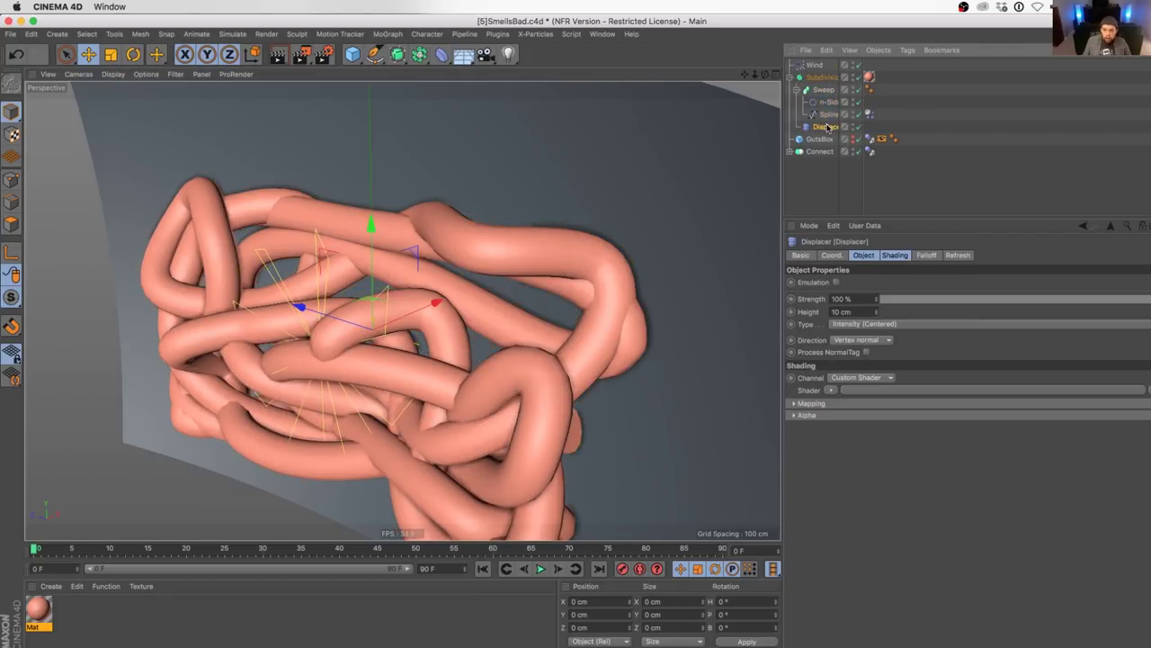
pyautogui.click(831, 391)
pyautogui.click(833, 392)
pyautogui.click(831, 390)
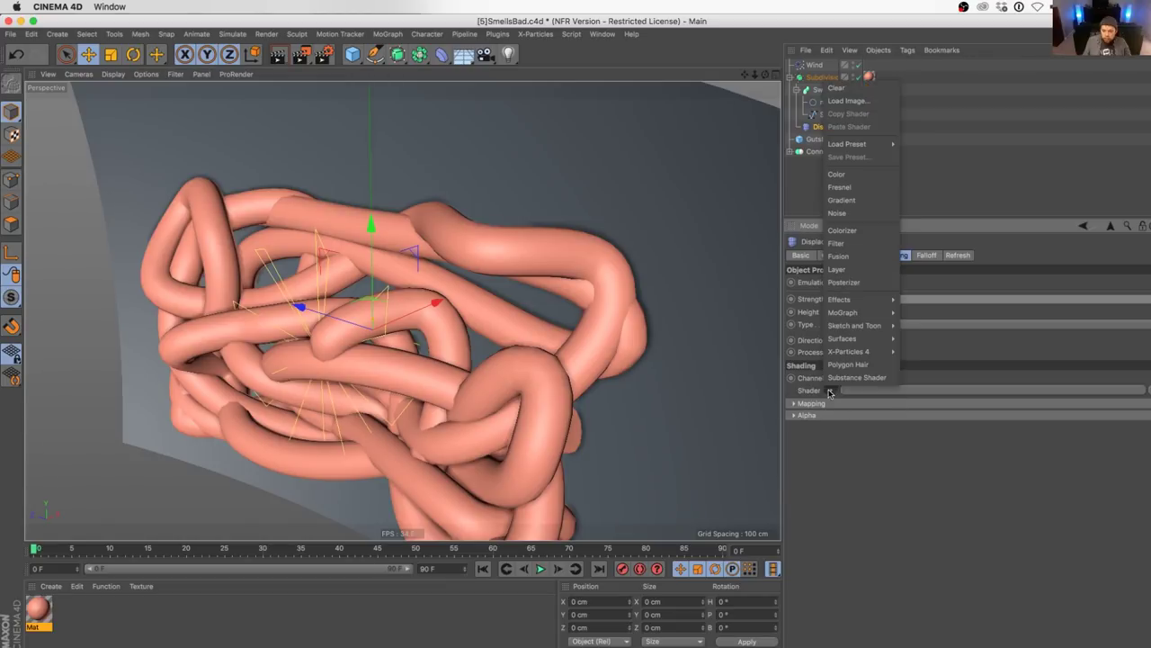
pyautogui.click(866, 188)
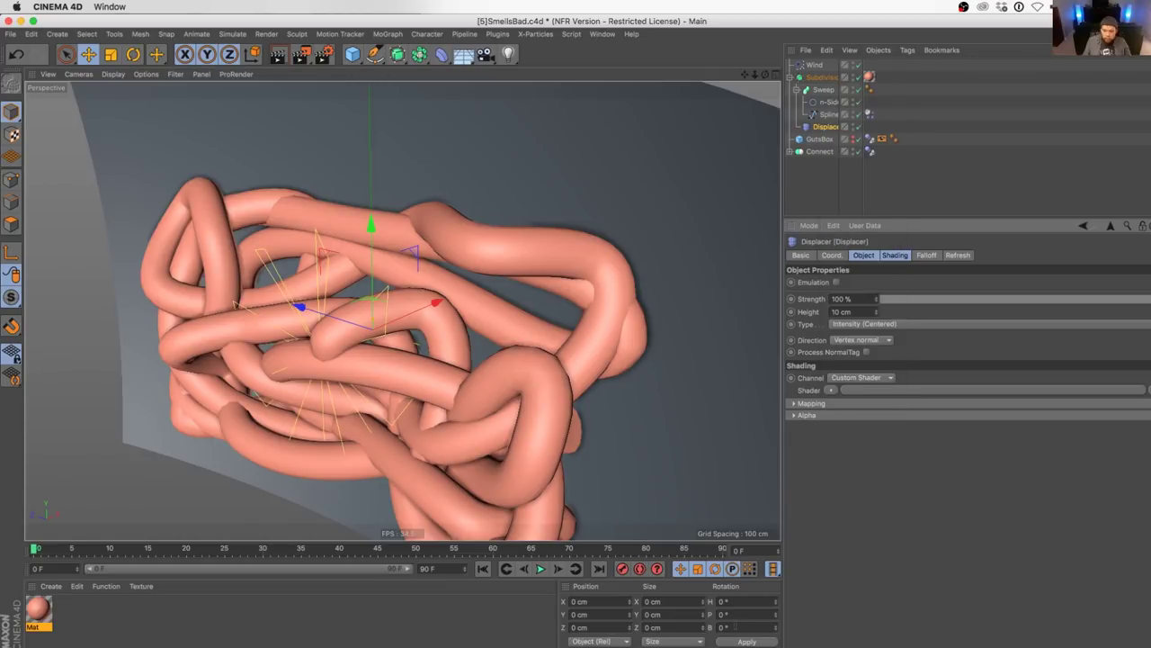
# - Enable the Displacement channel of the guts material and load a Gradient shader as its texture
pyautogui.doubleClick(39, 610)
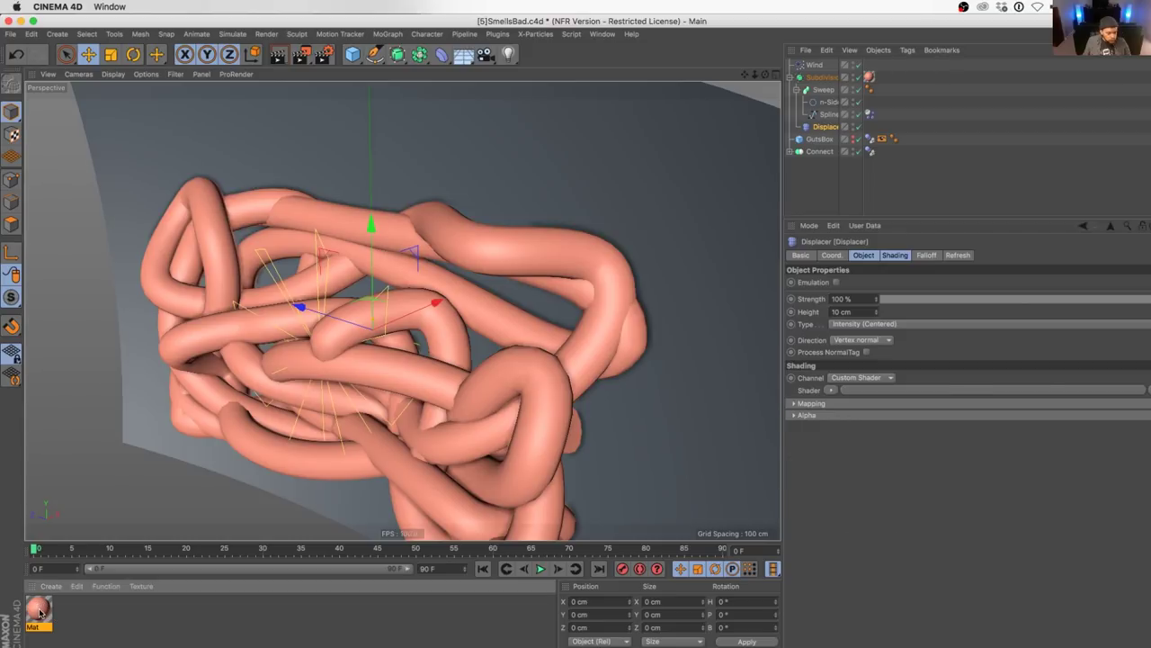
pyautogui.click(247, 344)
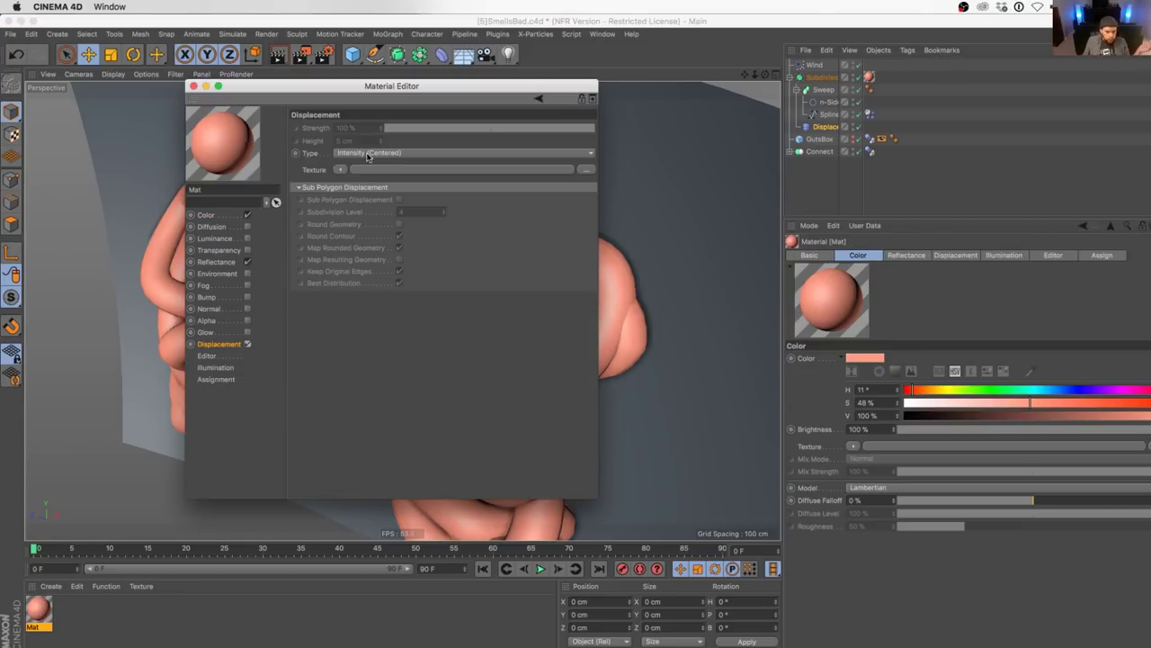
pyautogui.click(340, 169)
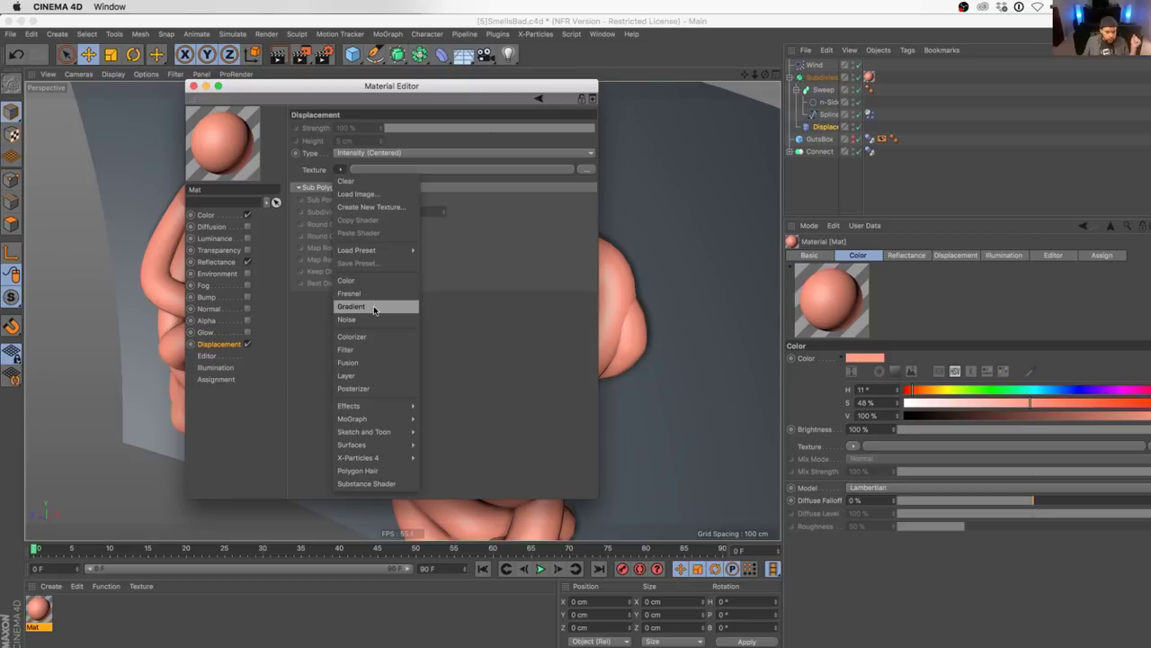
pyautogui.click(375, 308)
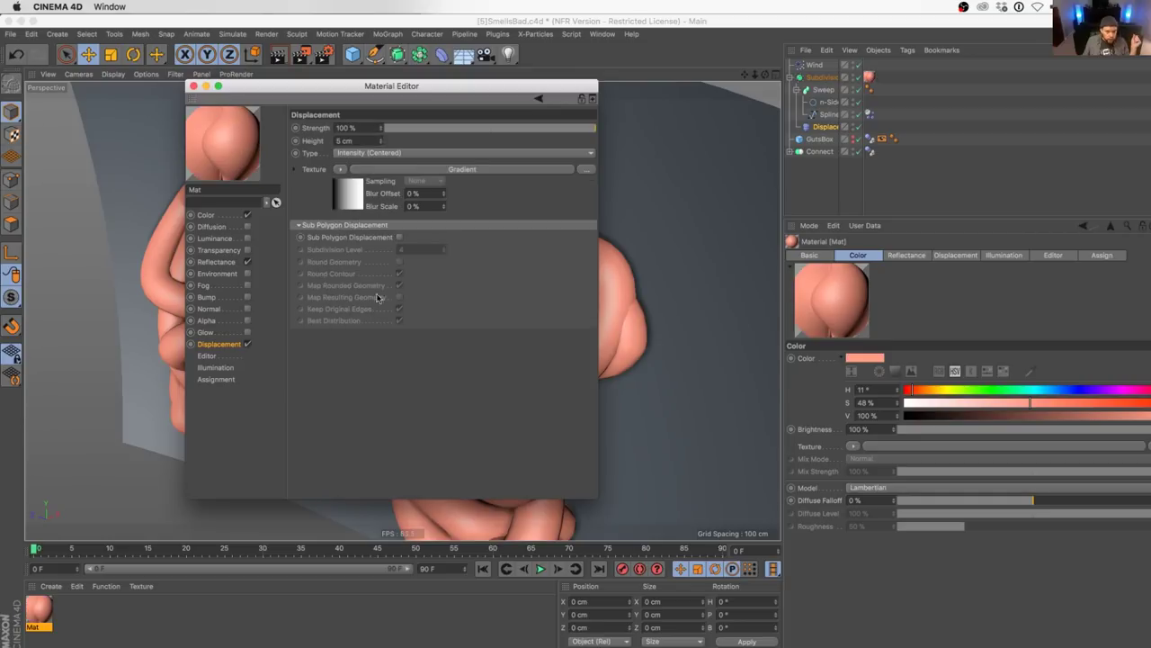
pyautogui.click(345, 141)
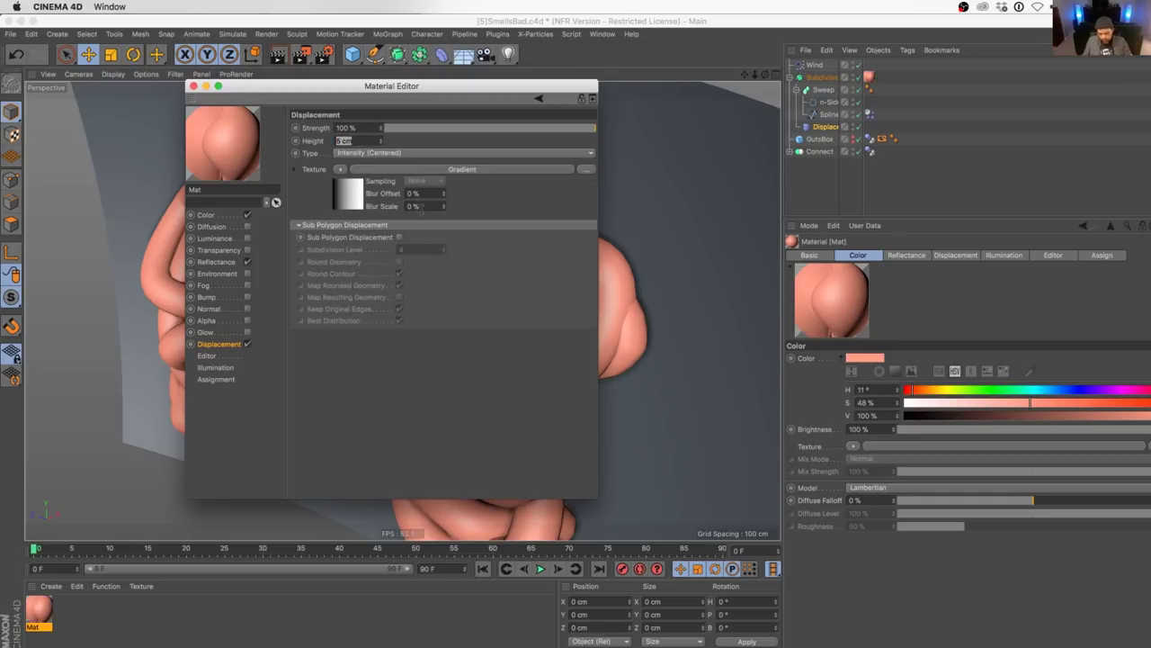
# - Reshape the displacement gradient to black-white-black by copying the white knot to the middle and making the end knot black
pyautogui.click(349, 195)
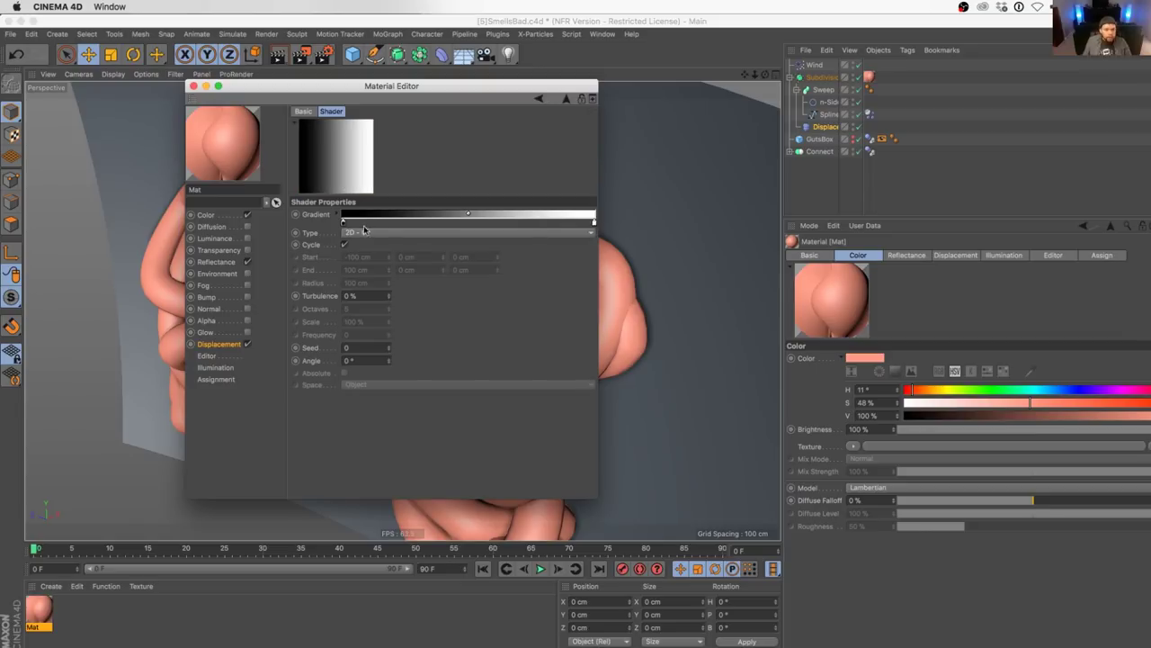
pyautogui.keyDown('ctrl'); pyautogui.moveTo(595, 223); pyautogui.dragTo(461, 222); pyautogui.keyUp('ctrl')
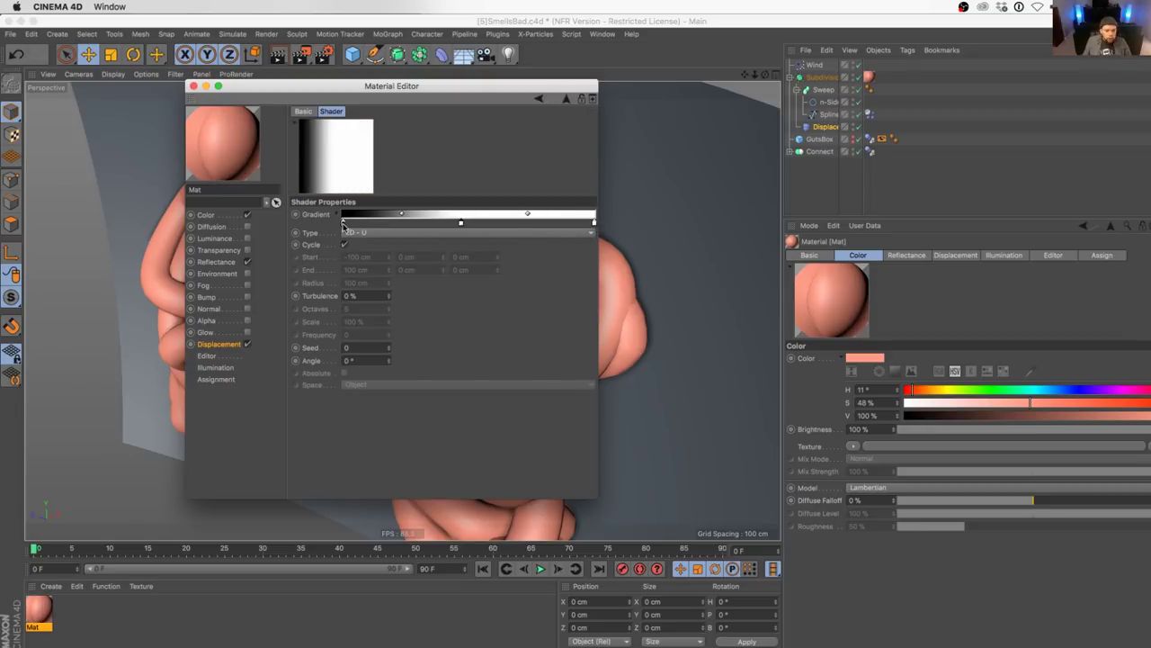
pyautogui.doubleClick(593, 222)
pyautogui.click(614, 248)
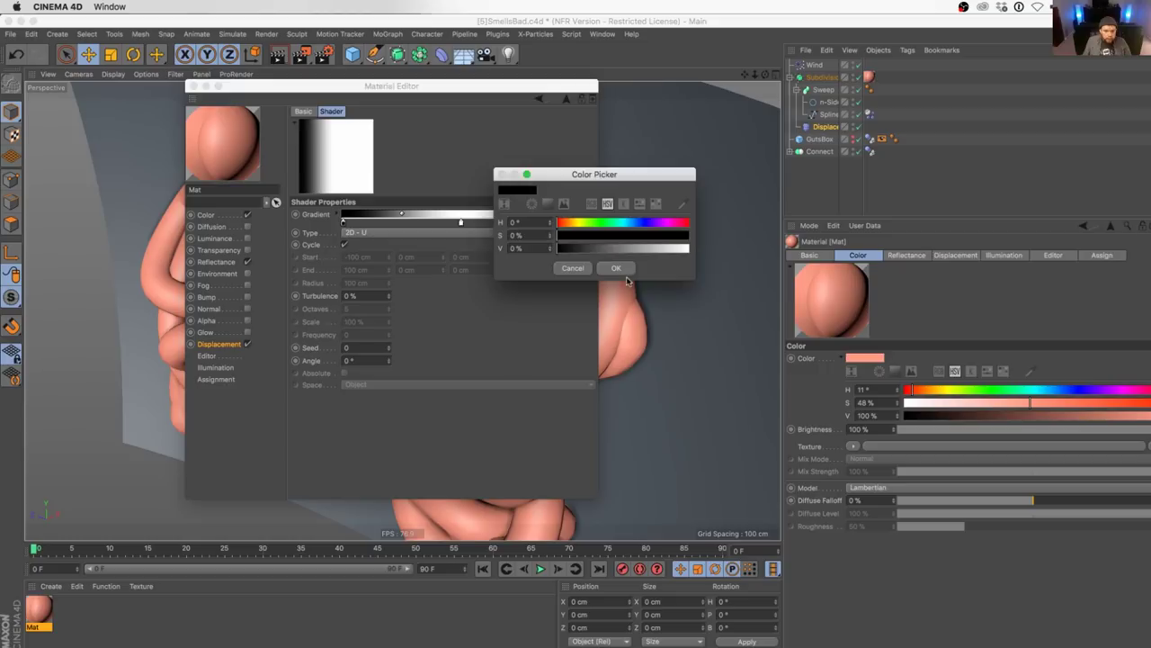
pyautogui.click(625, 274)
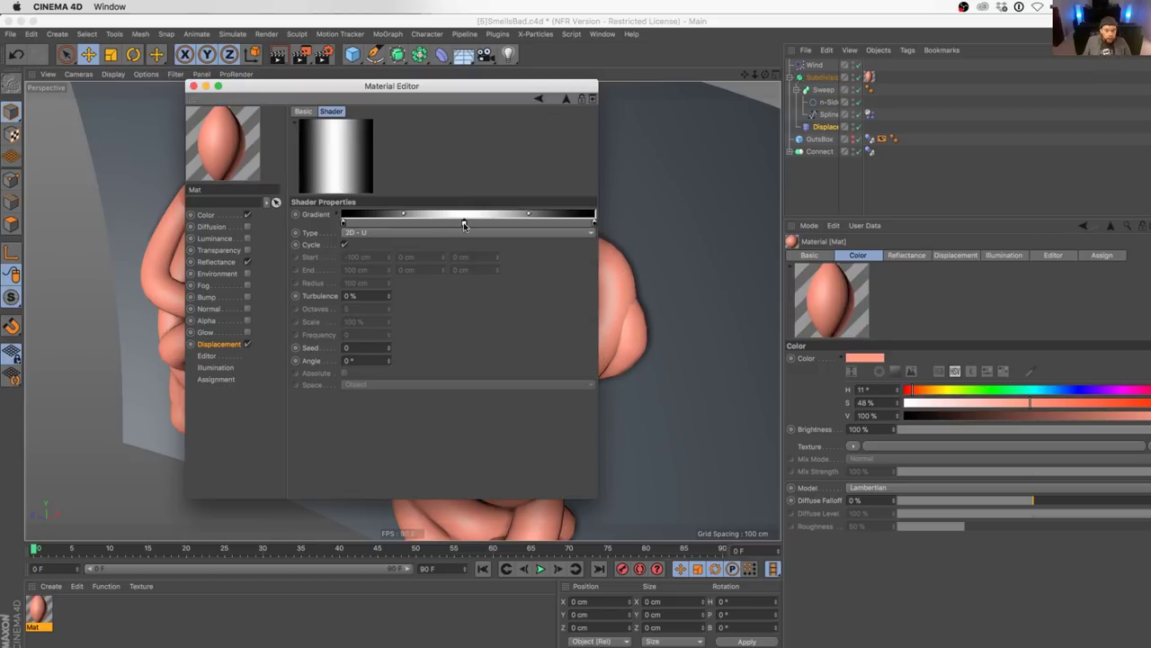
# - Set the Displacer's shading channel to Displacement so it uses the guts material's gradient
pyautogui.moveTo(481, 91); pyautogui.dragTo(476, 543)
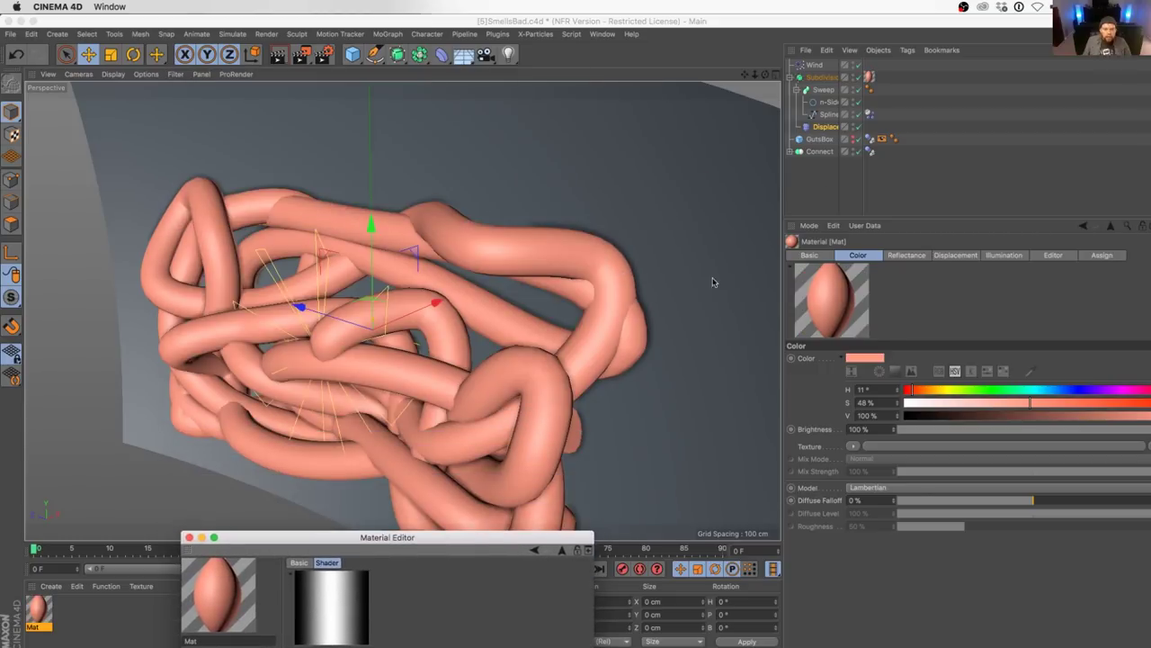
pyautogui.click(834, 127)
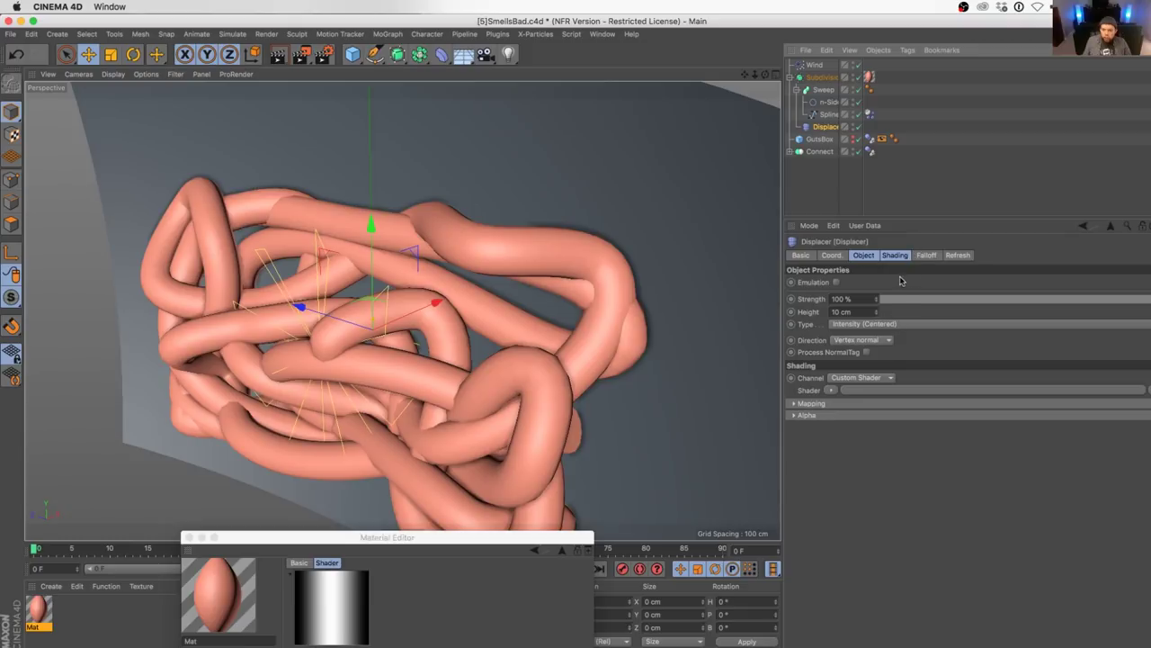
pyautogui.click(850, 377)
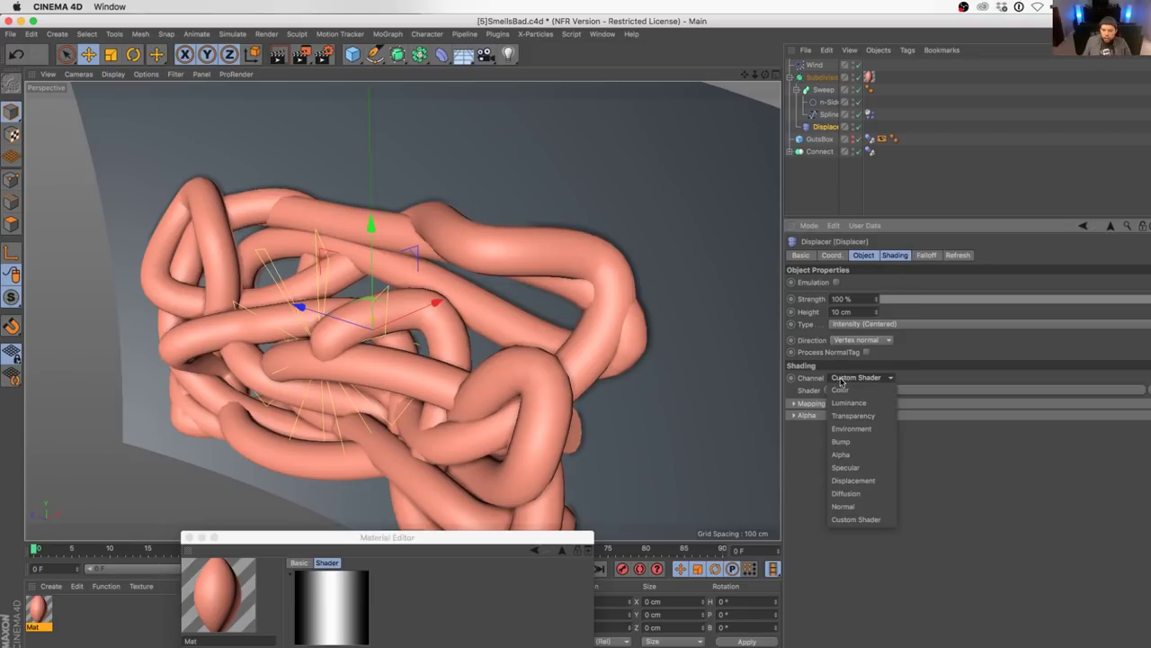
pyautogui.click(854, 481)
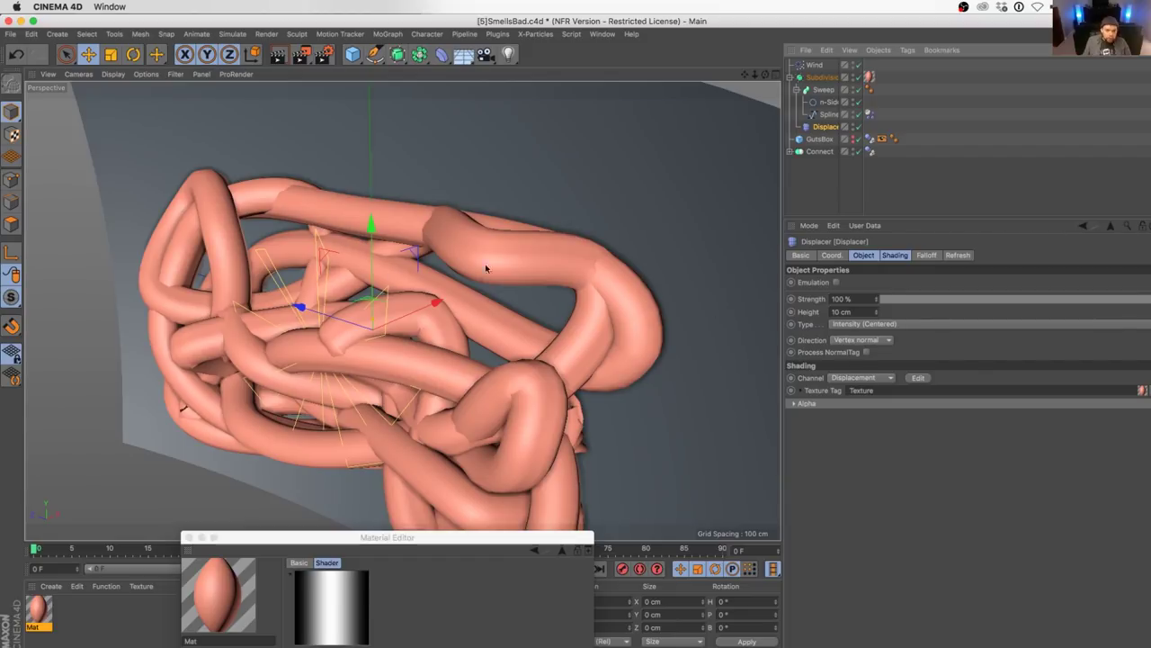
pyautogui.keyDown('alt'); pyautogui.moveTo(486, 268); pyautogui.dragTo(737, 269); pyautogui.keyUp('alt')
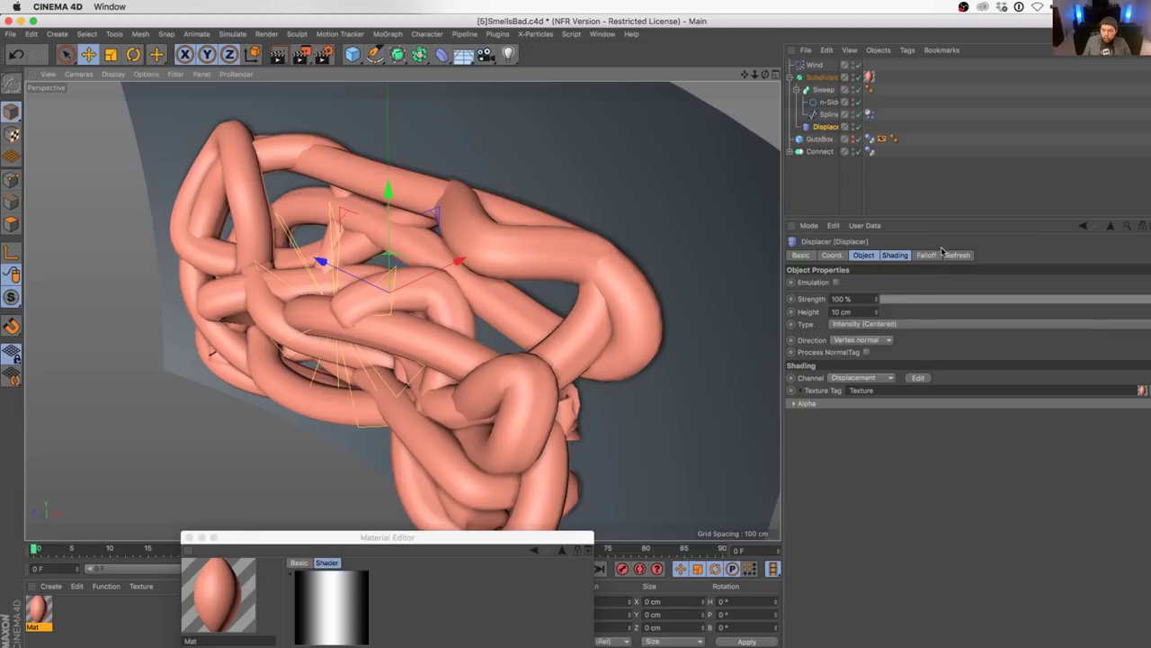
# - Set the guts material's texture tag to 10 tiles in both U and V
pyautogui.click(869, 76)
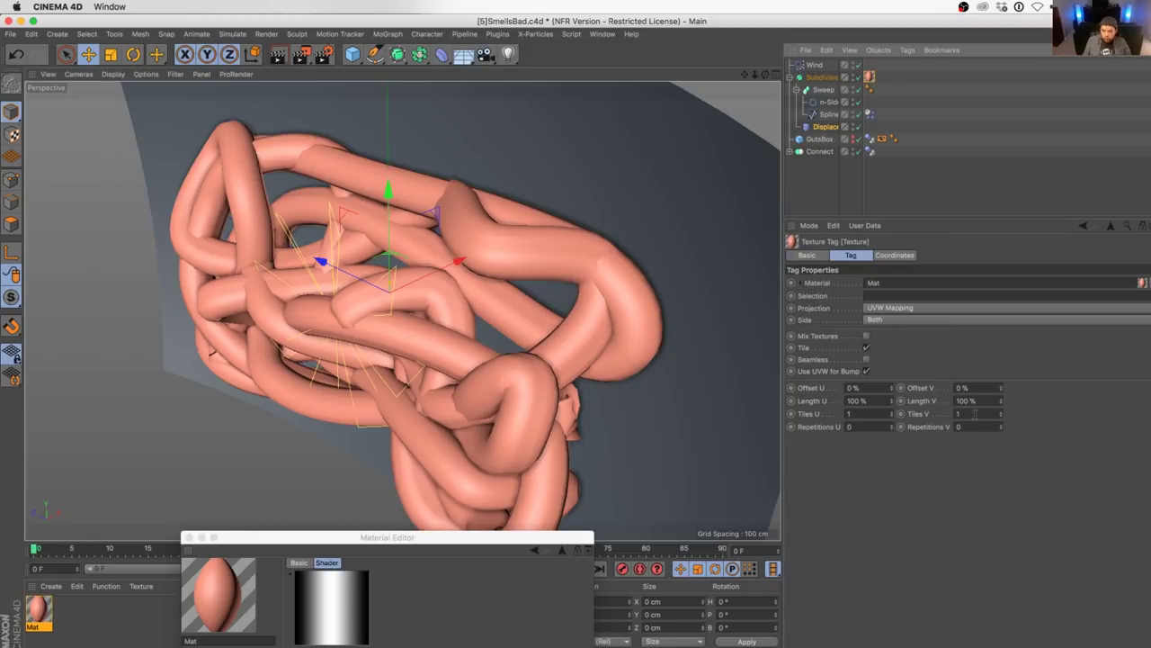
pyautogui.click(974, 414)
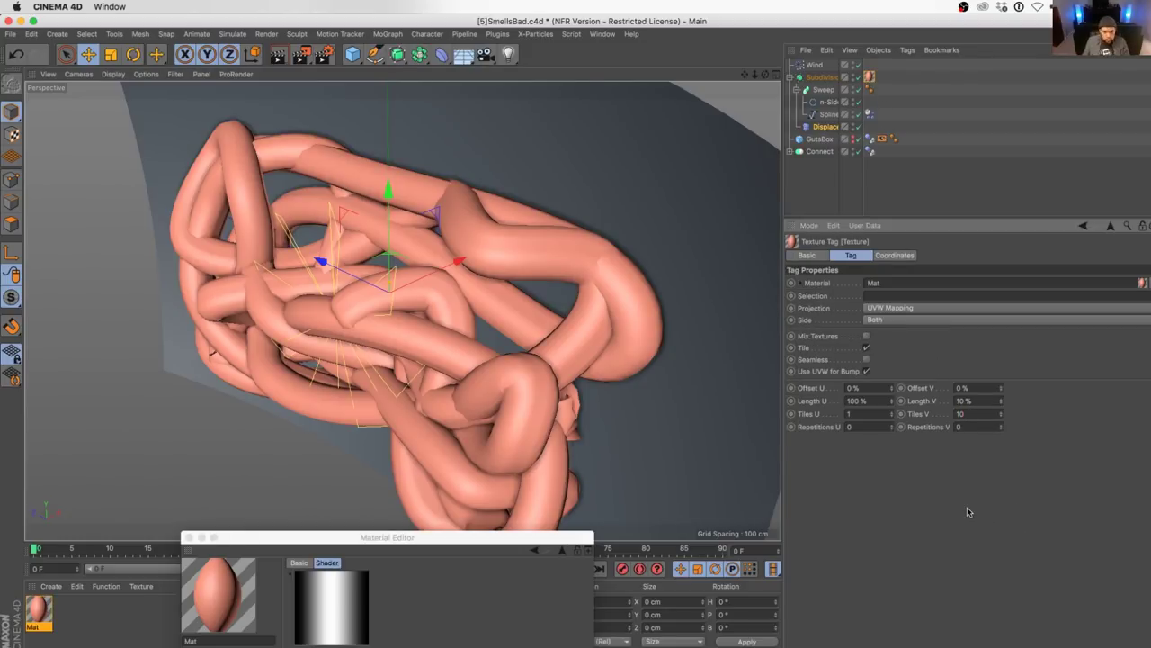
pyautogui.click(872, 414)
pyautogui.write('10')
pyautogui.press('Return')
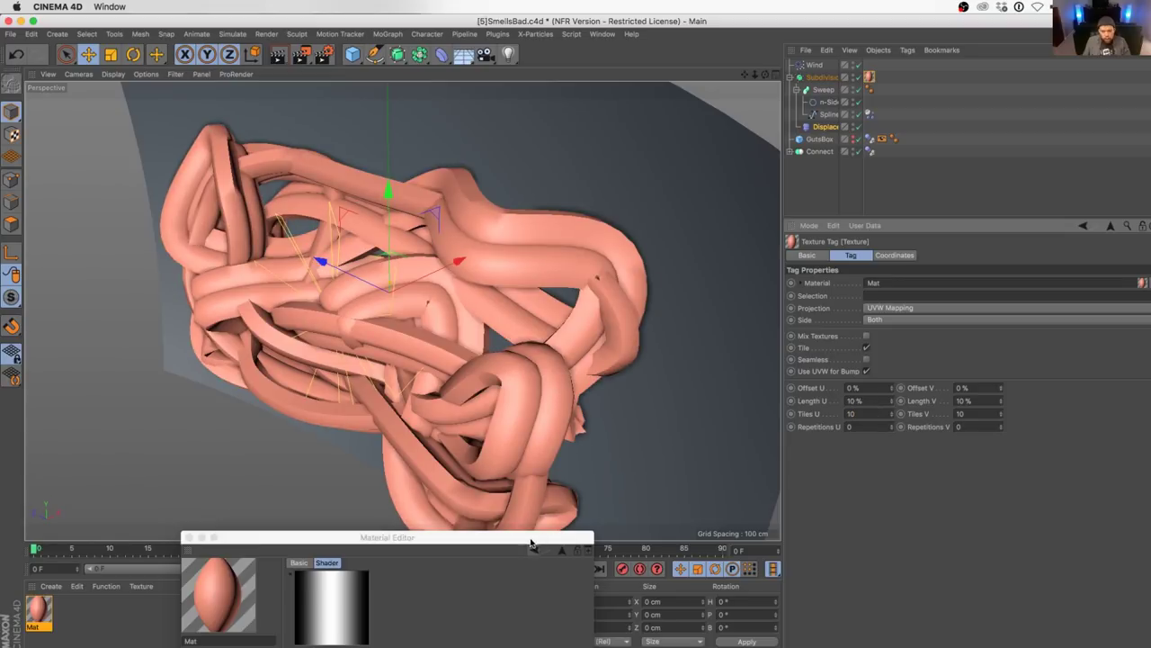
# - Set the type of the guts material's displacement gradient to 2D - V
pyautogui.moveTo(534, 538); pyautogui.dragTo(758, 254)
pyautogui.click(600, 403)
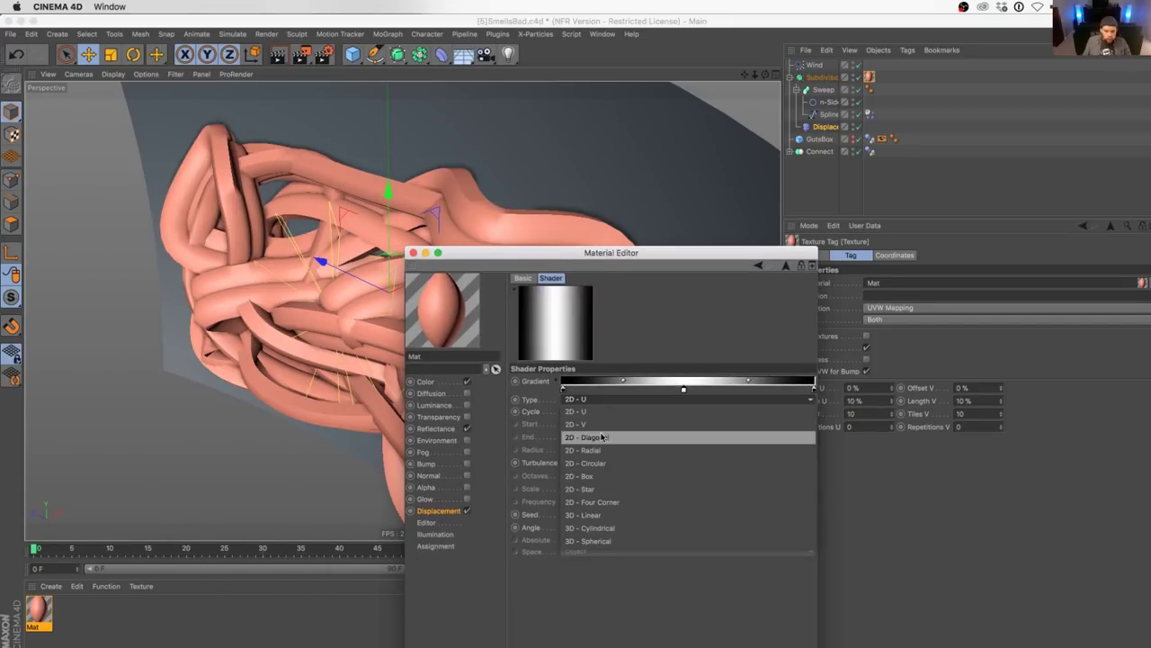
pyautogui.click(584, 424)
pyautogui.moveTo(509, 255); pyautogui.dragTo(418, 610)
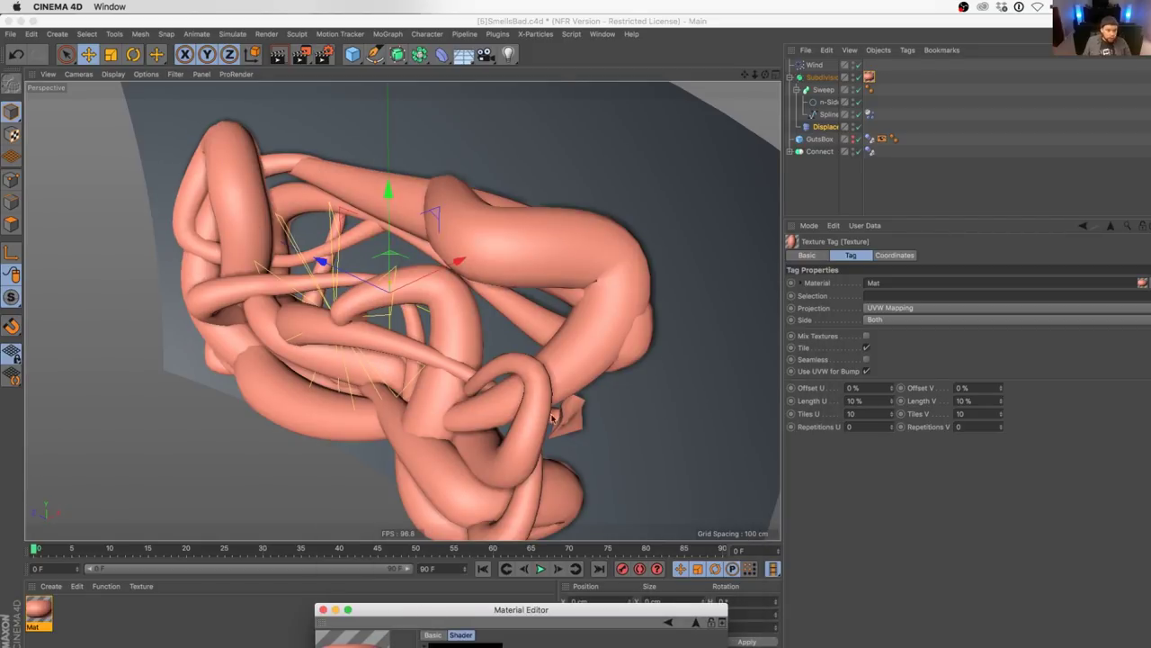
# - Set the guts material's texture tag tiling to 1 in U and 500 in V
pyautogui.keyDown('alt'); pyautogui.moveTo(537, 370); pyautogui.dragTo(559, 360); pyautogui.keyUp('alt')
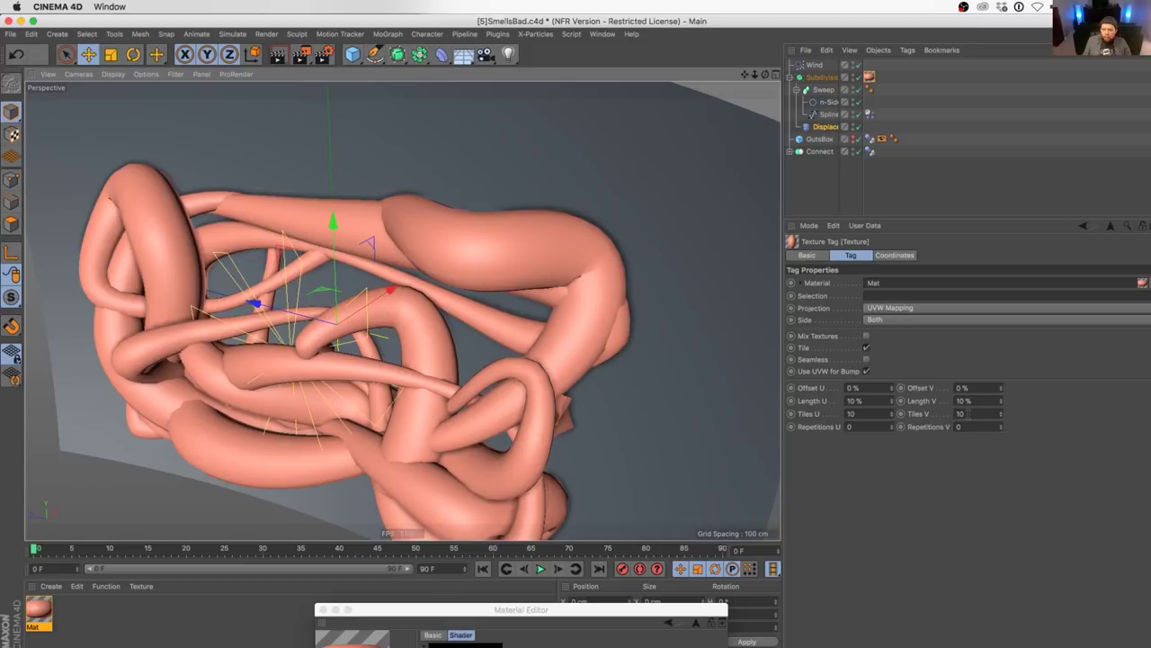
pyautogui.moveTo(861, 414); pyautogui.dragTo(840, 425)
pyautogui.write('1')
pyautogui.click(895, 516)
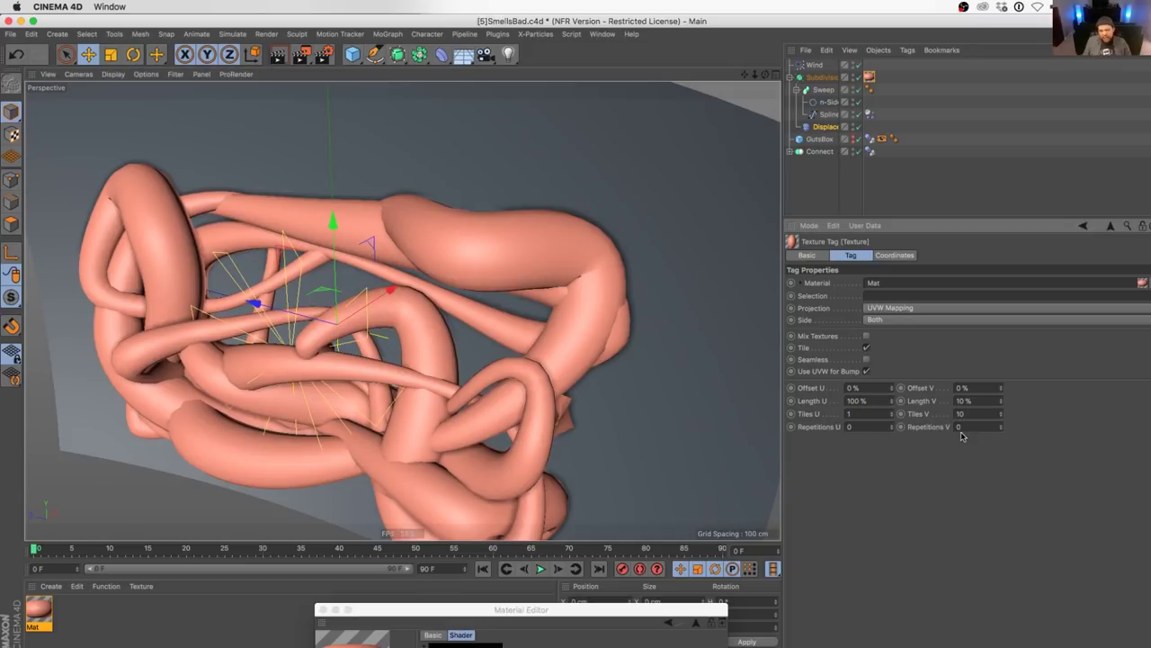
pyautogui.press('Return')
pyautogui.press('Return')
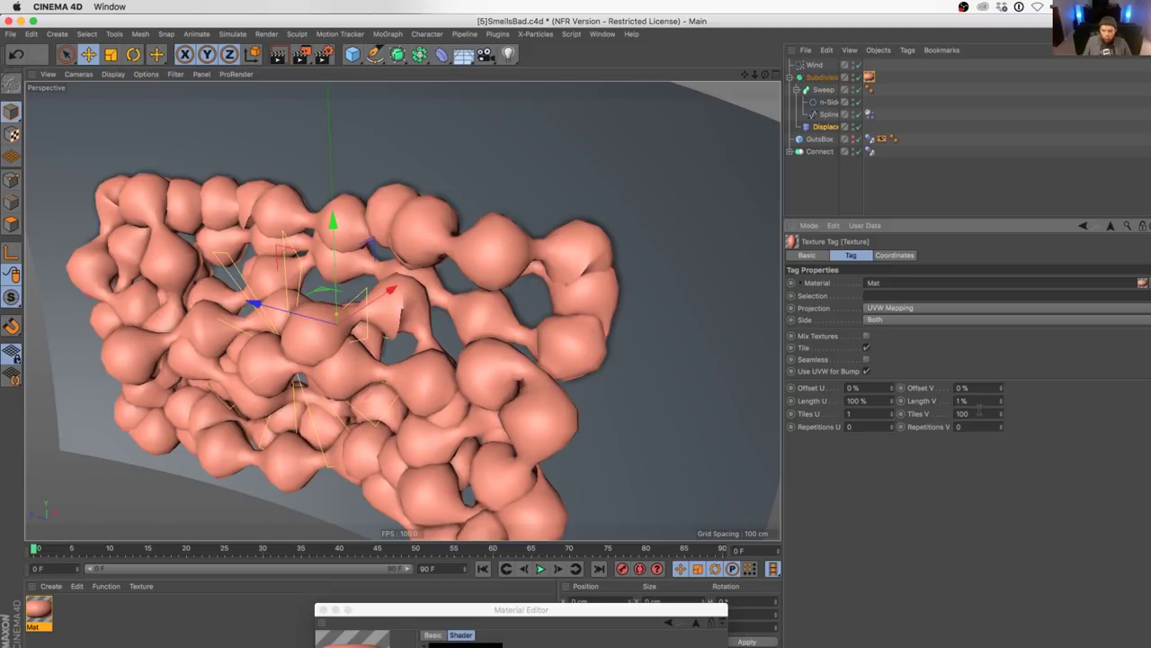
pyautogui.write('5')
pyautogui.press('Return')
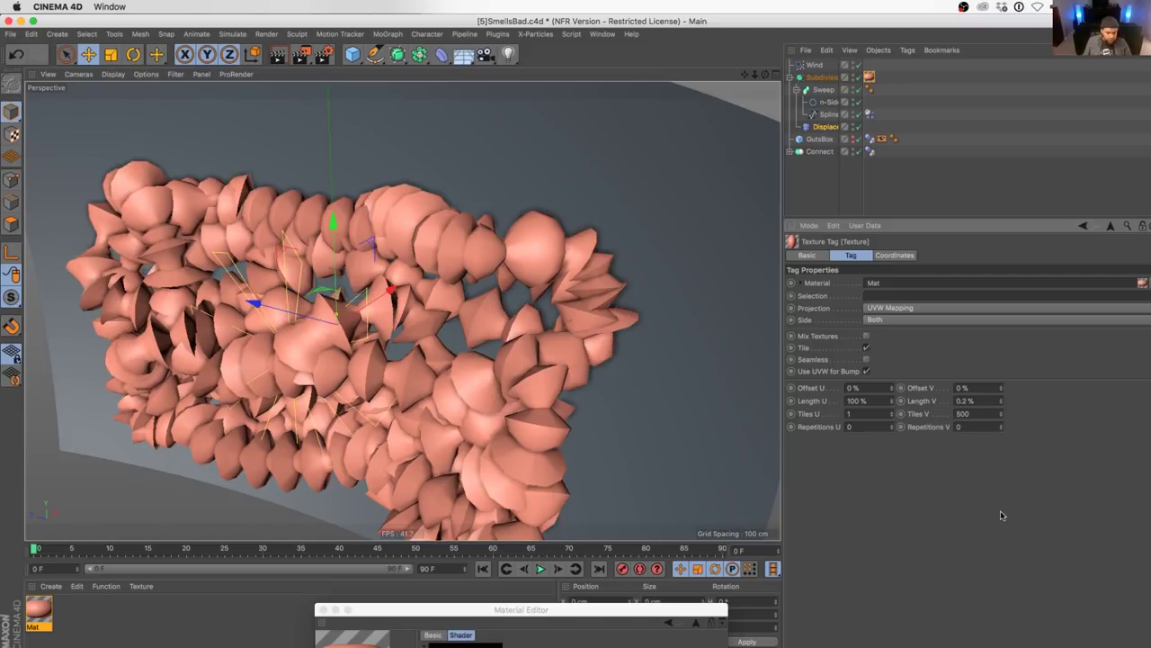
# - Set the Displacer's type to Intensity and lower its height to 3 cm
pyautogui.keyDown('alt'); pyautogui.moveTo(474, 372); pyautogui.dragTo(500, 387); pyautogui.keyUp('alt')
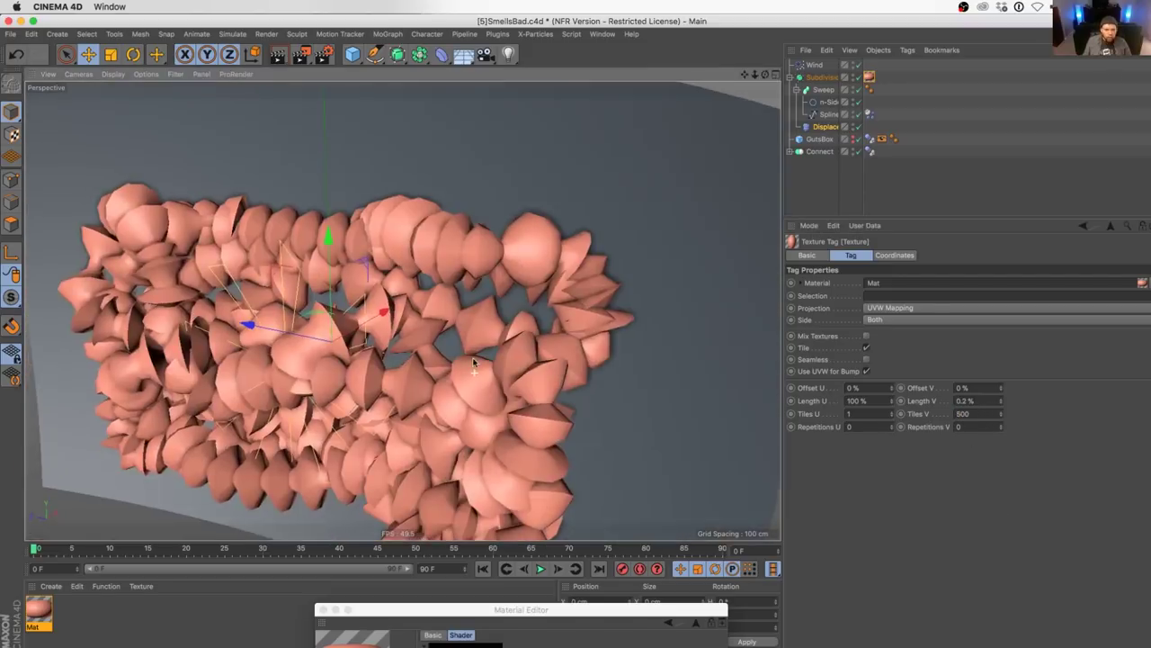
pyautogui.click(827, 127)
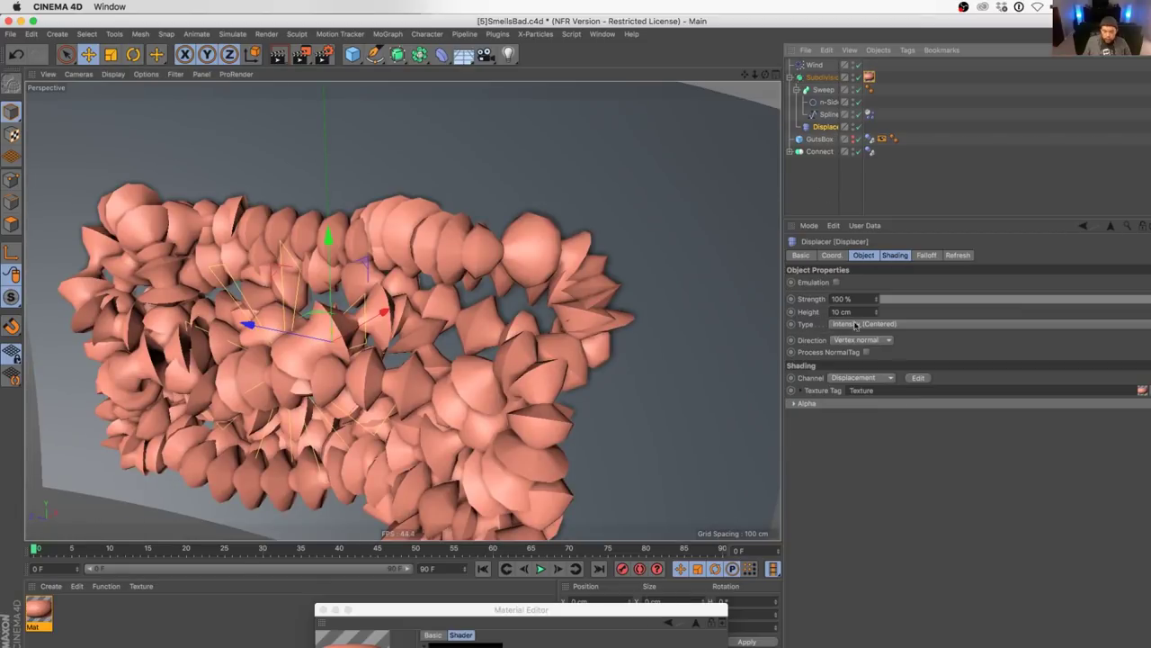
pyautogui.click(866, 324)
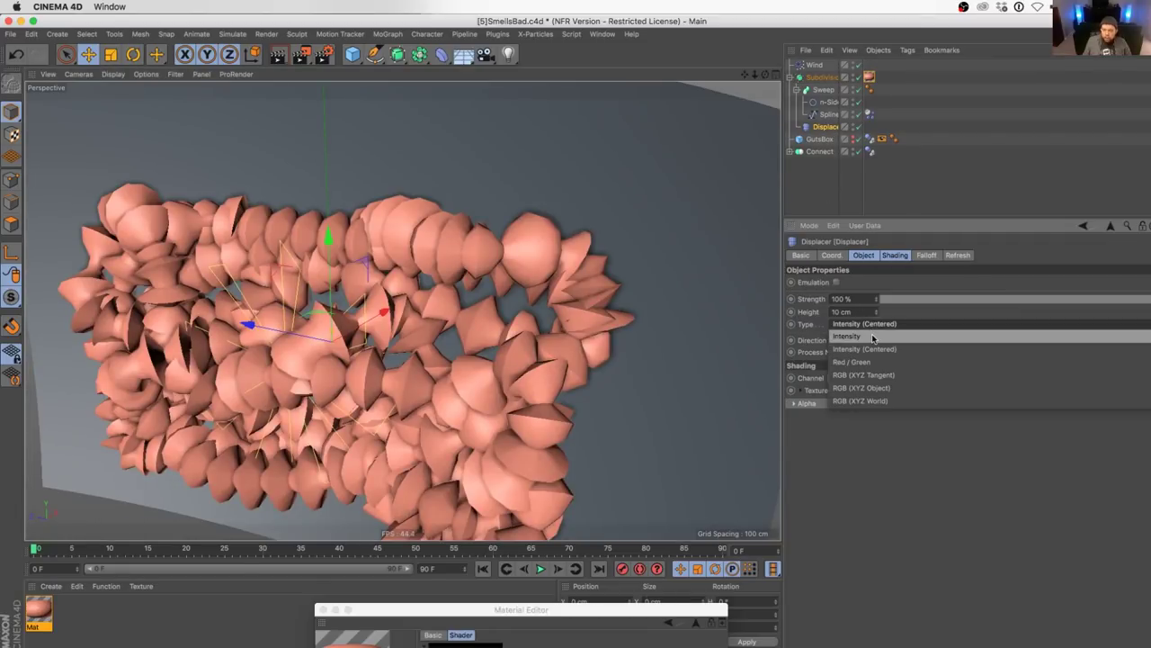
pyautogui.click(881, 315)
pyautogui.click(877, 314)
pyautogui.click(877, 314)
pyautogui.click(877, 314)
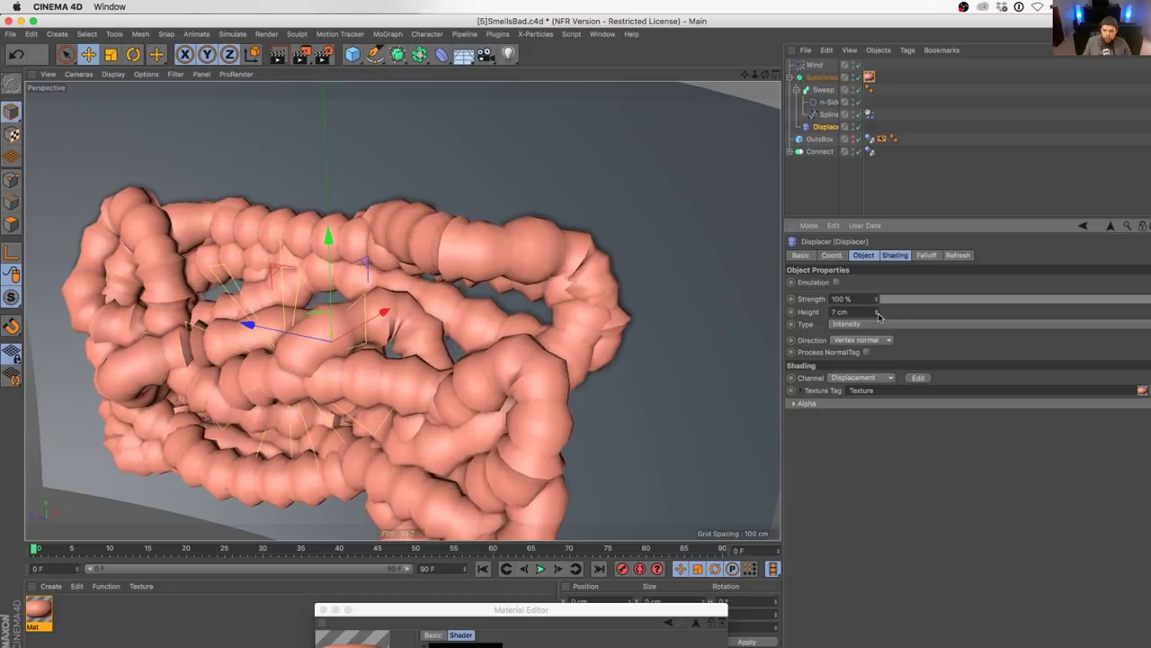
pyautogui.click(877, 314)
pyautogui.click(877, 313)
pyautogui.click(877, 314)
pyautogui.click(877, 314)
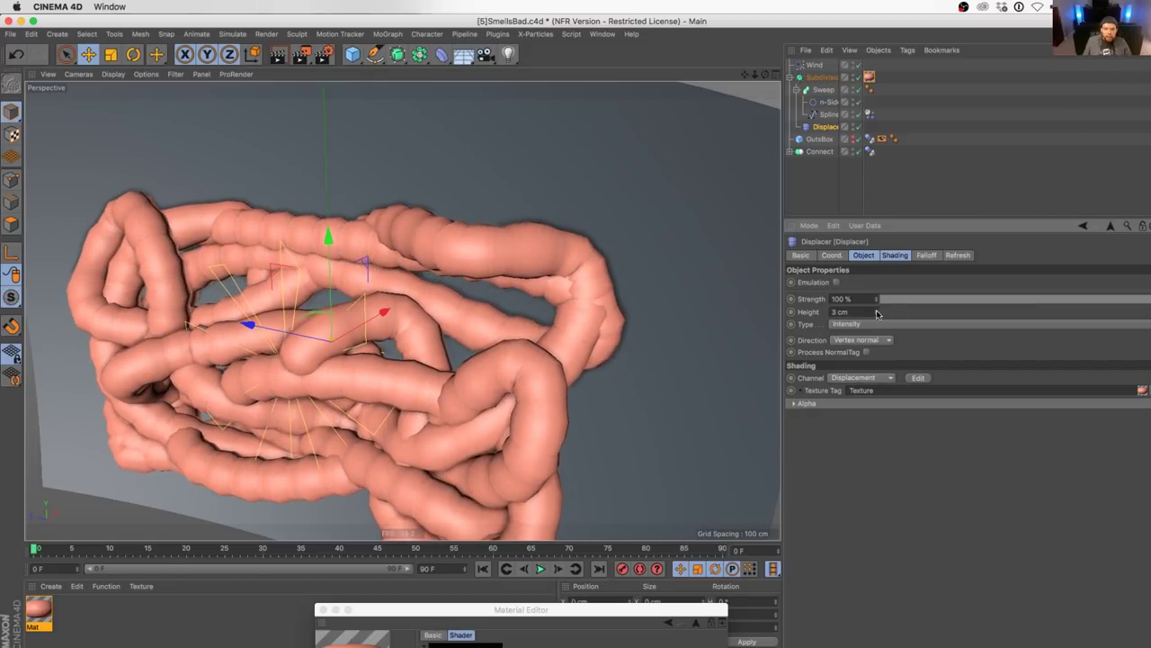
# - Set the guts' Subdivision Surface to 2 subdivisions for both the editor and the renderer
pyautogui.click(816, 77)
pyautogui.click(917, 294)
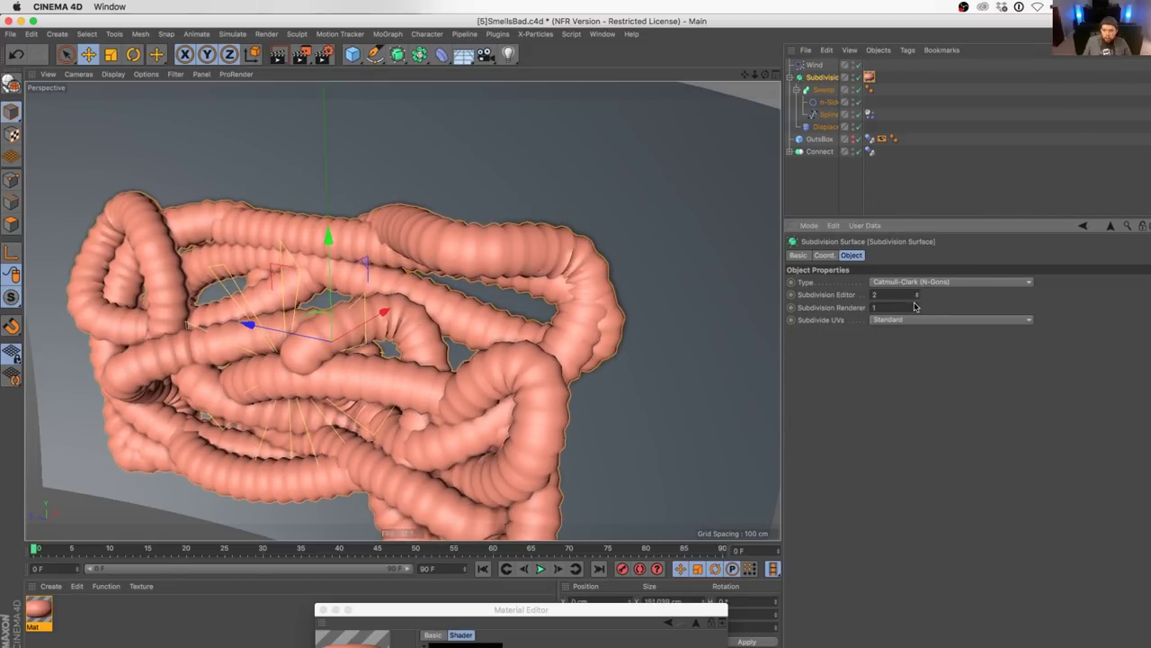
pyautogui.keyDown('alt'); pyautogui.moveTo(570, 315); pyautogui.dragTo(570, 370); pyautogui.keyUp('alt')
pyautogui.keyDown('alt'); pyautogui.moveTo(418, 287); pyautogui.dragTo(315, 286); pyautogui.keyUp('alt')
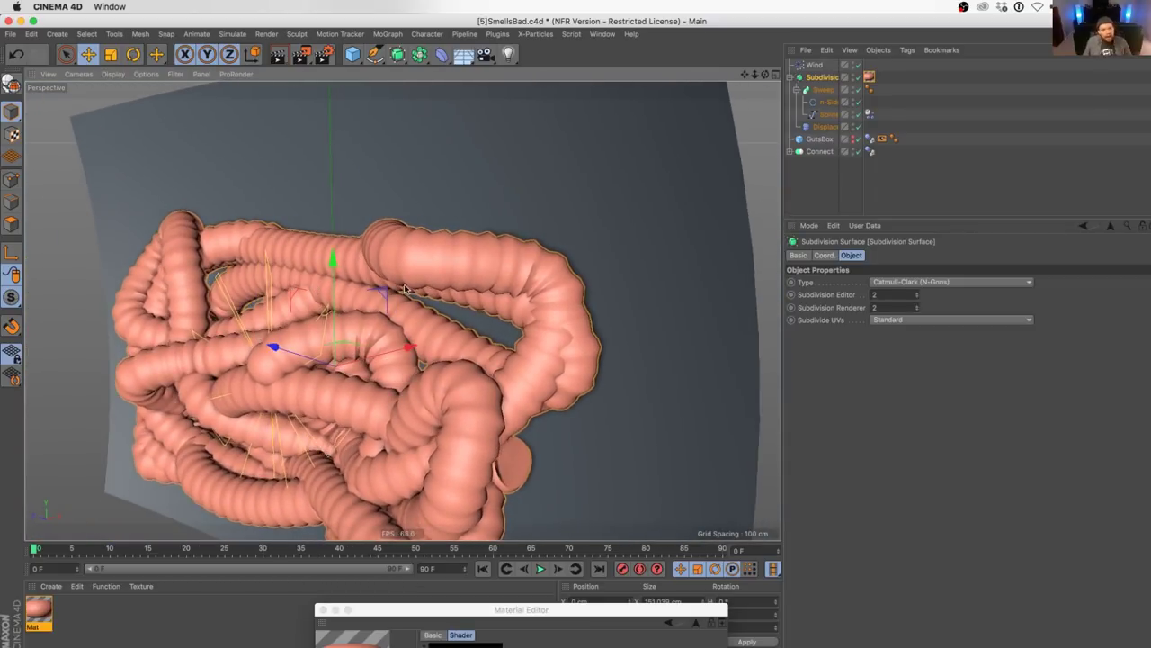
pyautogui.keyDown('alt'); pyautogui.moveTo(482, 321); pyautogui.dragTo(552, 350); pyautogui.keyUp('alt')
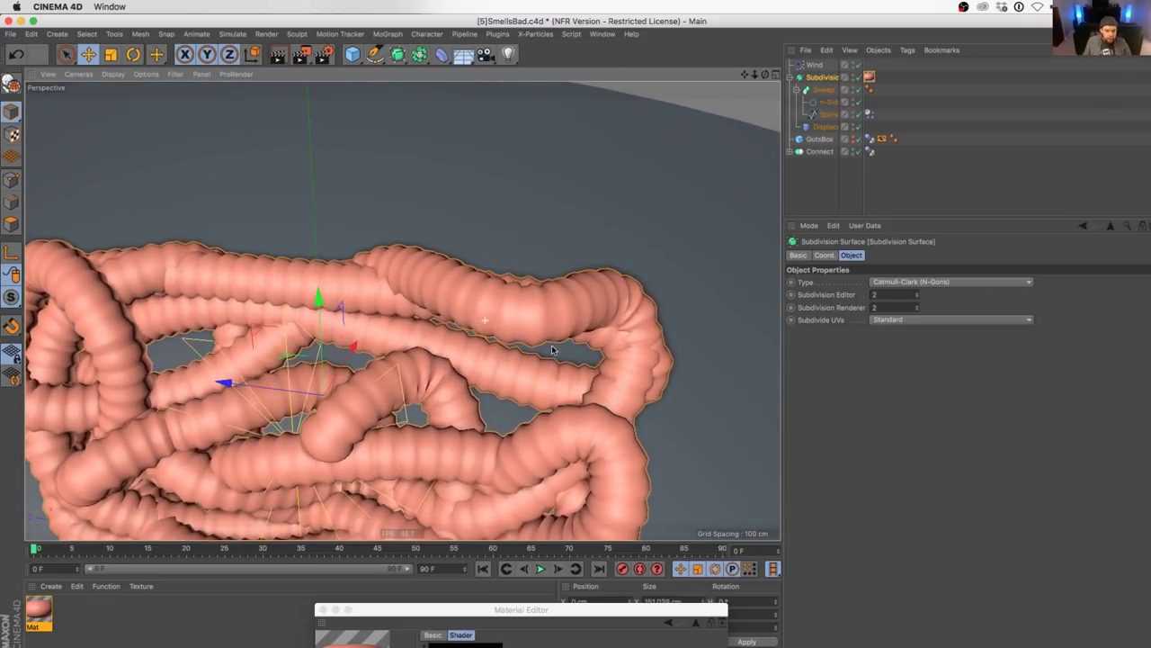
# - Fine-tune the guts material, including its Displacement channel, and close the Material Editor
pyautogui.moveTo(379, 607); pyautogui.dragTo(384, 302)
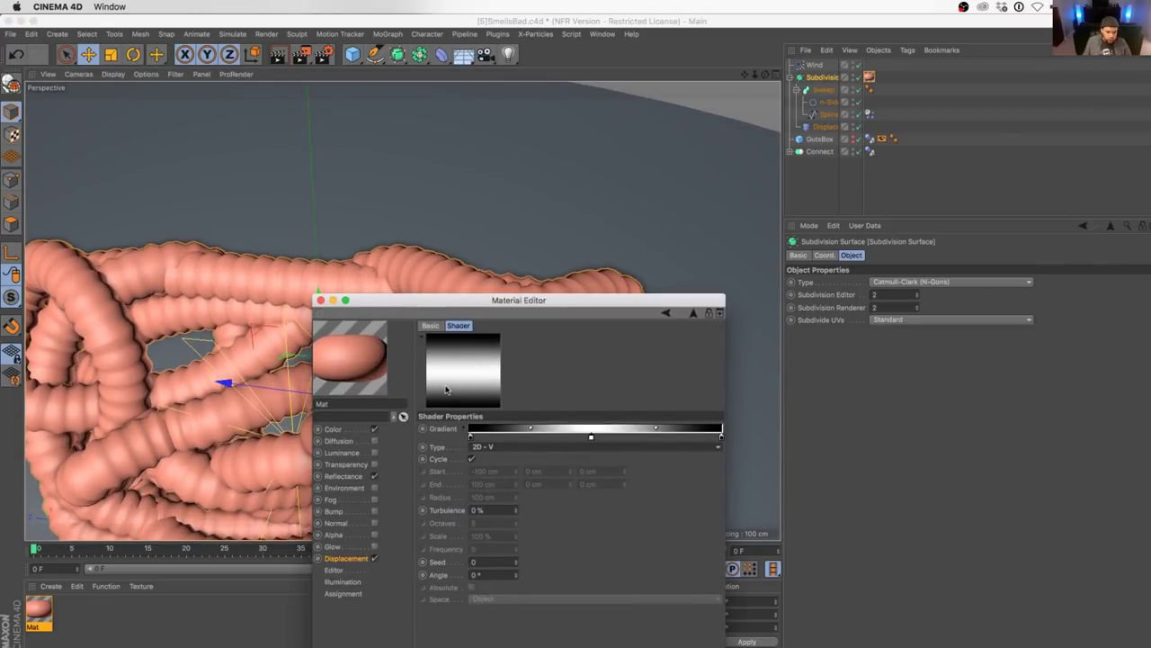
pyautogui.click(347, 559)
pyautogui.moveTo(477, 412); pyautogui.dragTo(527, 428)
pyautogui.moveTo(580, 492); pyautogui.dragTo(553, 494)
pyautogui.click(320, 300)
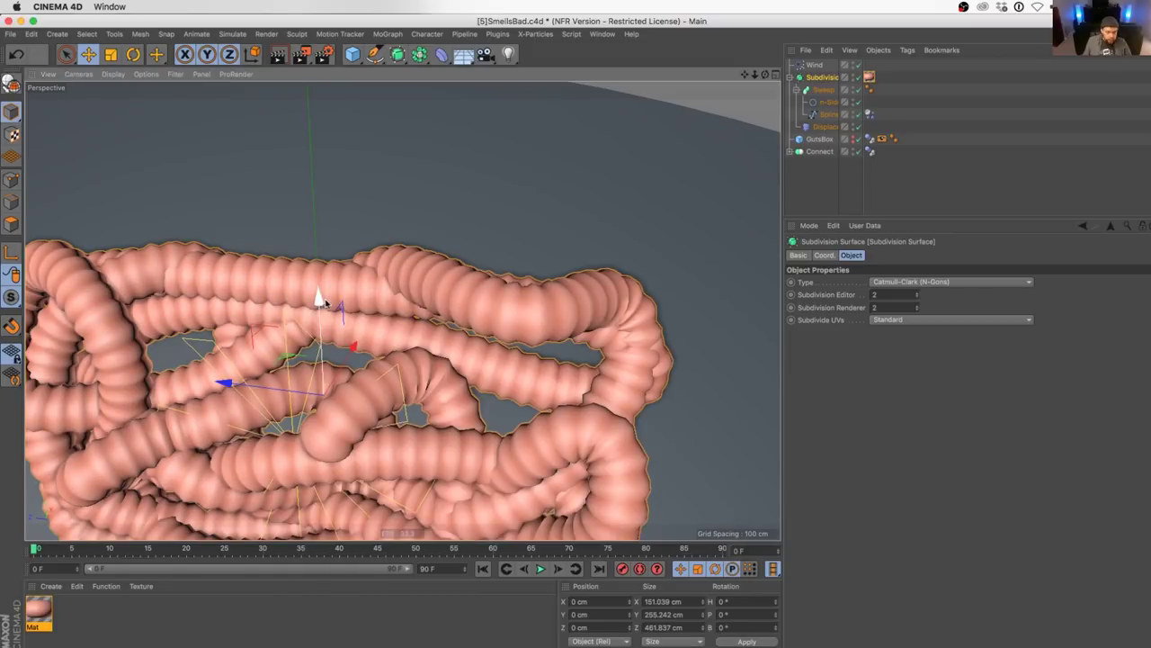
# - Save the scene and play the simulation from the start to check whether the guts penetrate the panel
pyautogui.keyDown('alt'); pyautogui.moveTo(526, 381); pyautogui.dragTo(416, 337); pyautogui.keyUp('alt')
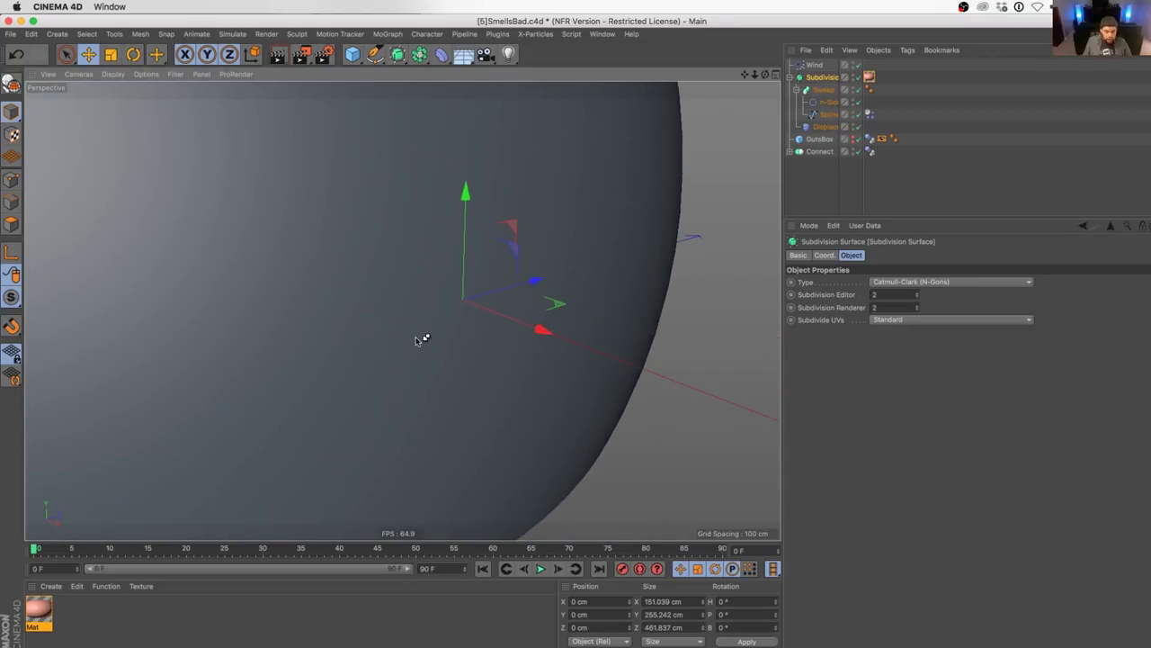
pyautogui.press('super+s')
pyautogui.click(892, 164)
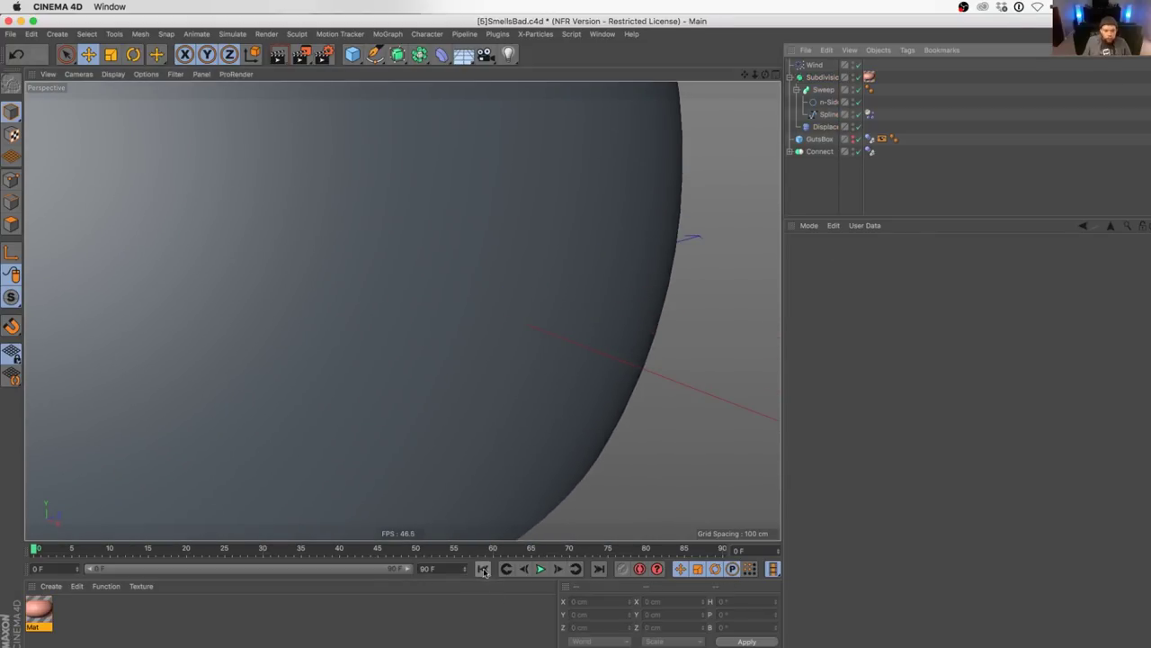
pyautogui.click(541, 569)
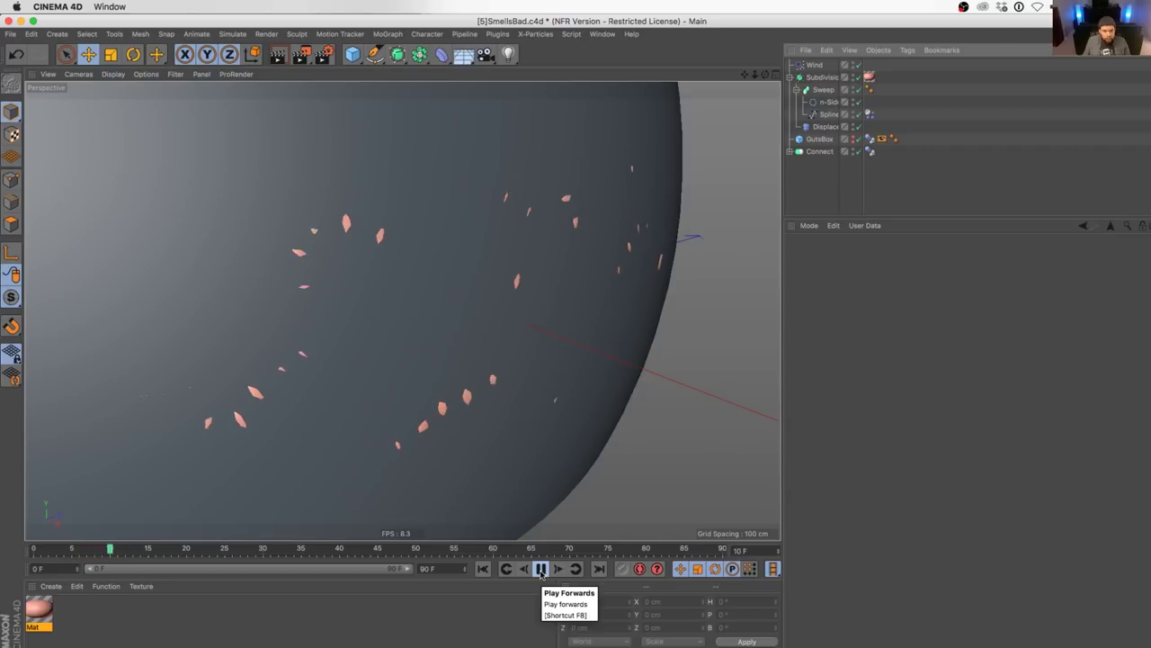
pyautogui.click(541, 570)
# - Set the collision margin of the Connect object's Dynamics Body tag to 4 cm and replay the simulation
pyautogui.click(869, 139)
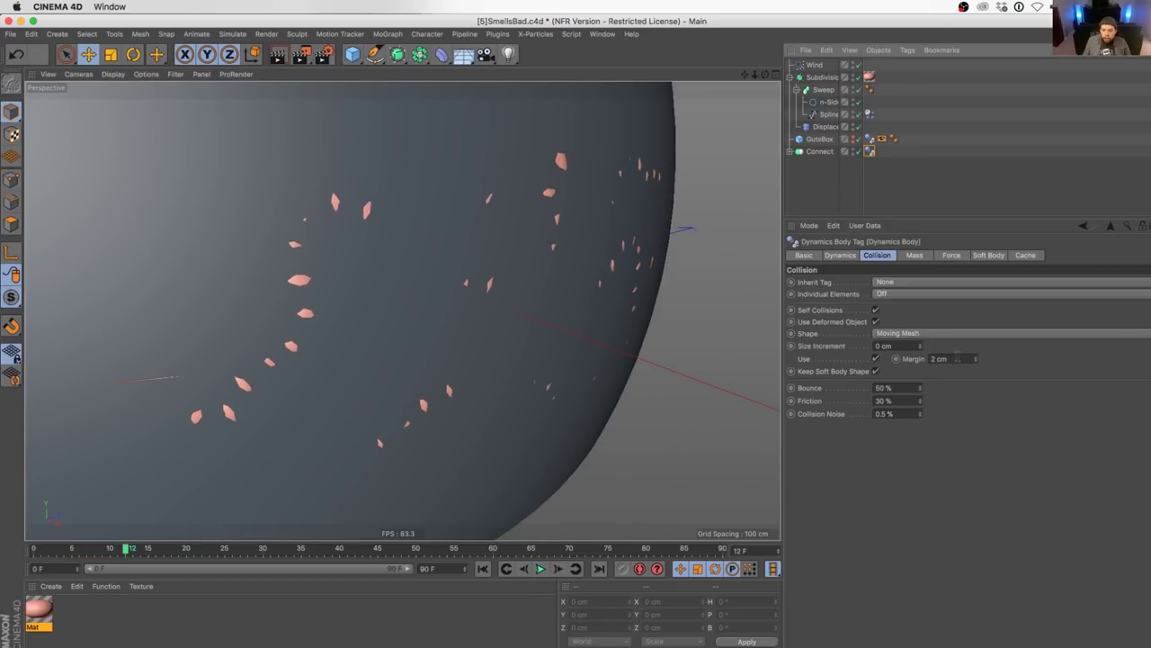
pyautogui.click(557, 569)
pyautogui.click(557, 569)
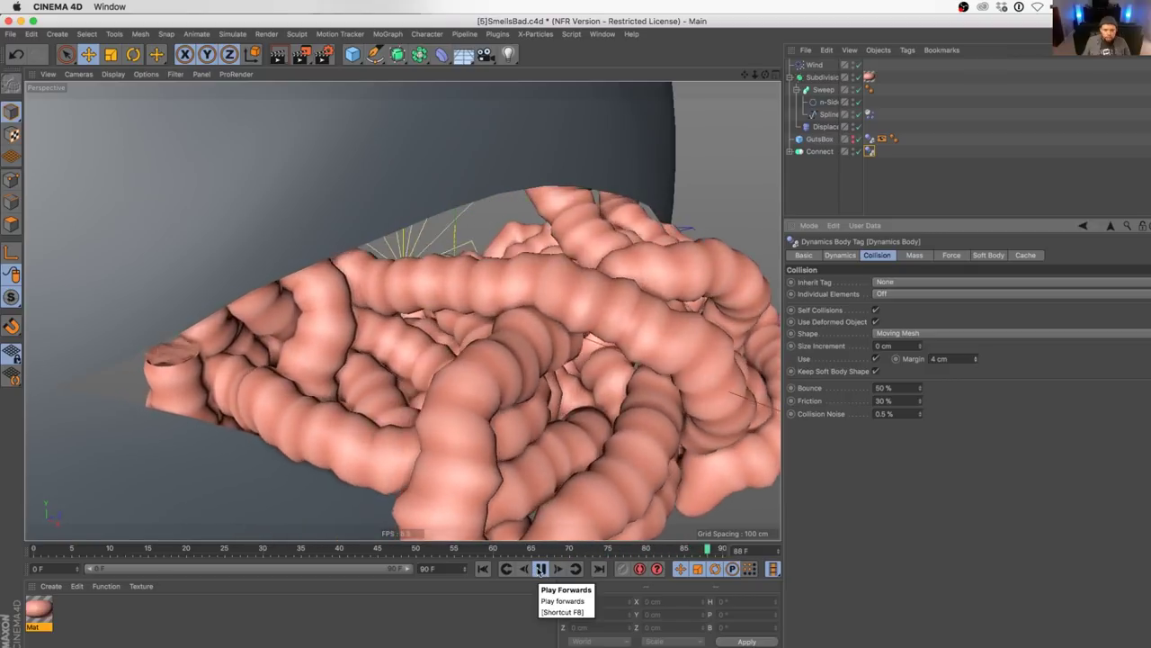
pyautogui.click(540, 568)
pyautogui.keyDown('alt'); pyautogui.moveTo(550, 486); pyautogui.dragTo(468, 331, button='middle'); pyautogui.keyUp('alt')
pyautogui.keyDown('alt'); pyautogui.moveTo(468, 332); pyautogui.dragTo(352, 280, button='right'); pyautogui.keyUp('alt')
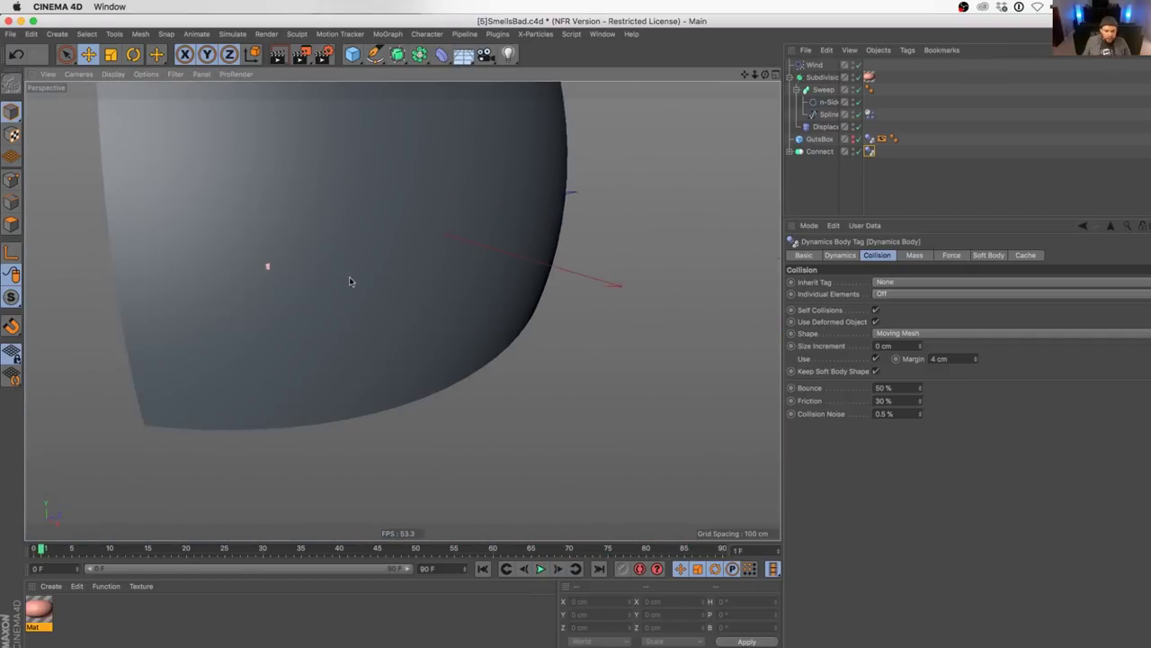
pyautogui.keyDown('alt'); pyautogui.moveTo(351, 279); pyautogui.dragTo(320, 342); pyautogui.keyUp('alt')
pyautogui.keyDown('alt'); pyautogui.moveTo(403, 361); pyautogui.dragTo(671, 333); pyautogui.keyUp('alt')
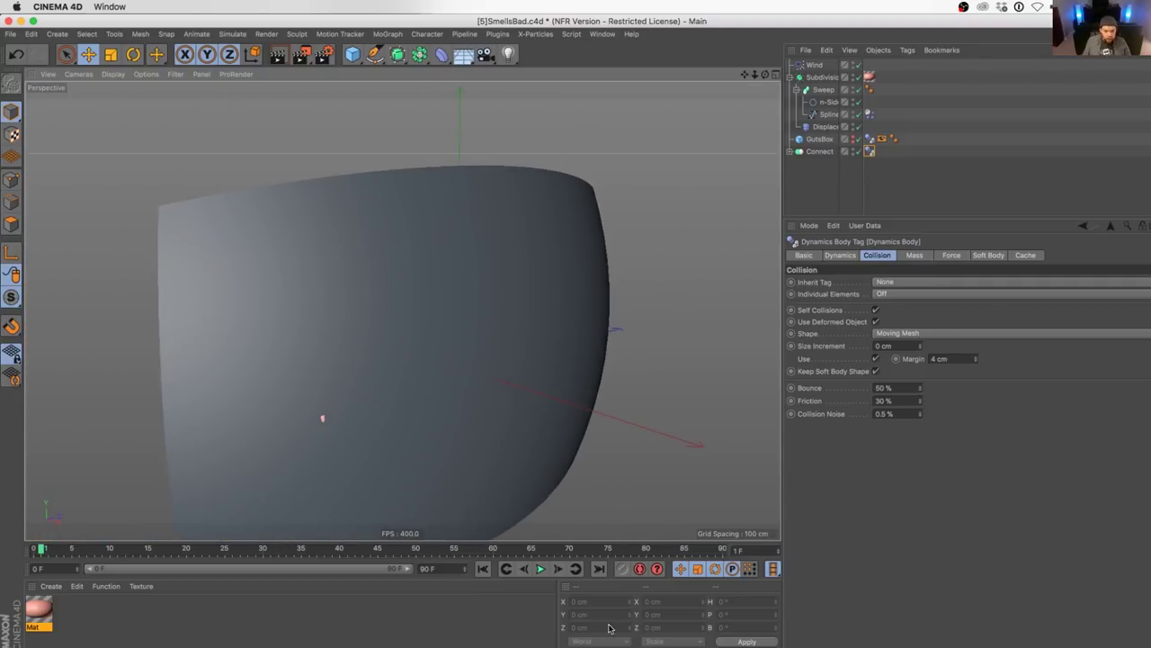